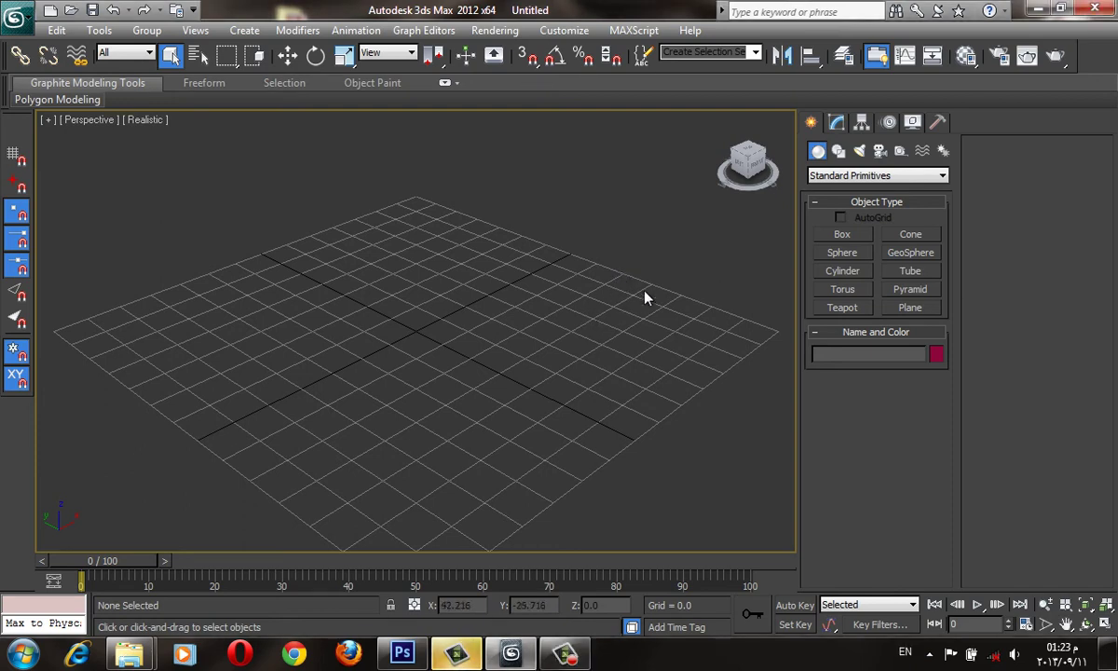
Step: Create a box about 70.7 × 80.4 × 52.8 standing on the grid in the Perspective viewport
left_click(843, 234)
scroll(708, 298, "down", 3)
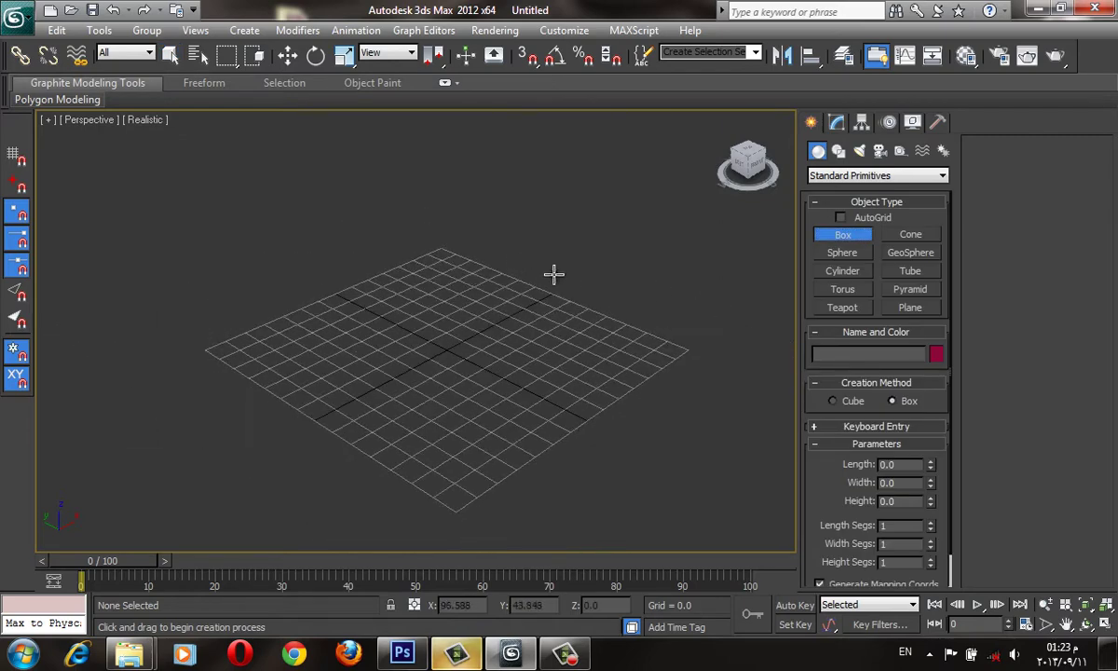
left_click_drag(524, 360, 532, 325)
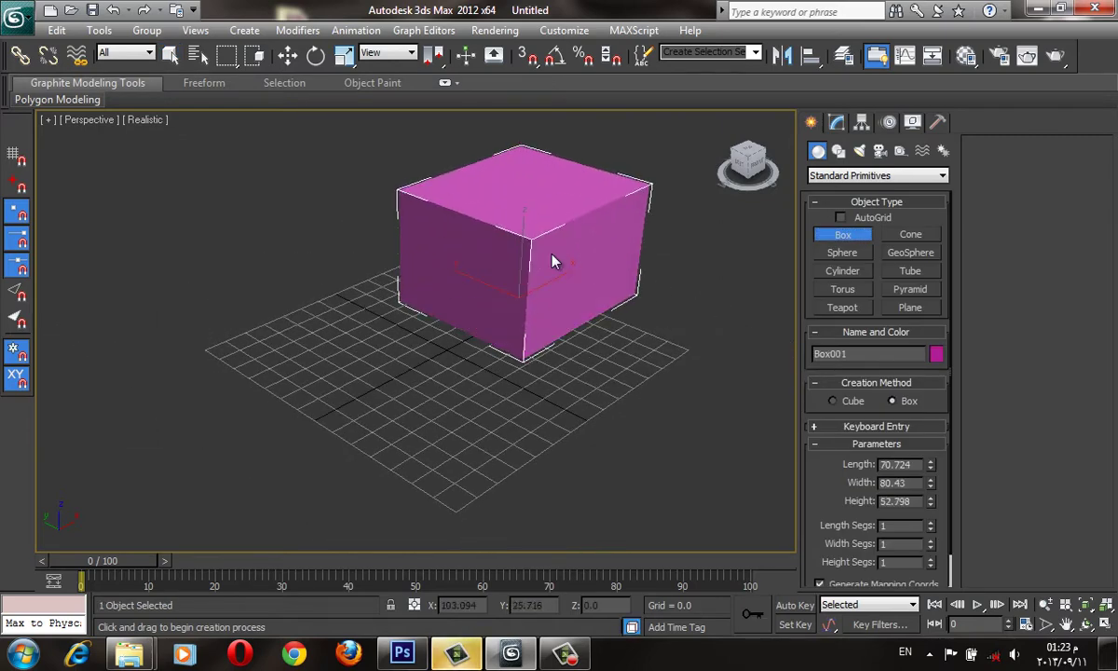
left_click(551, 261)
right_click(552, 261)
key("m")
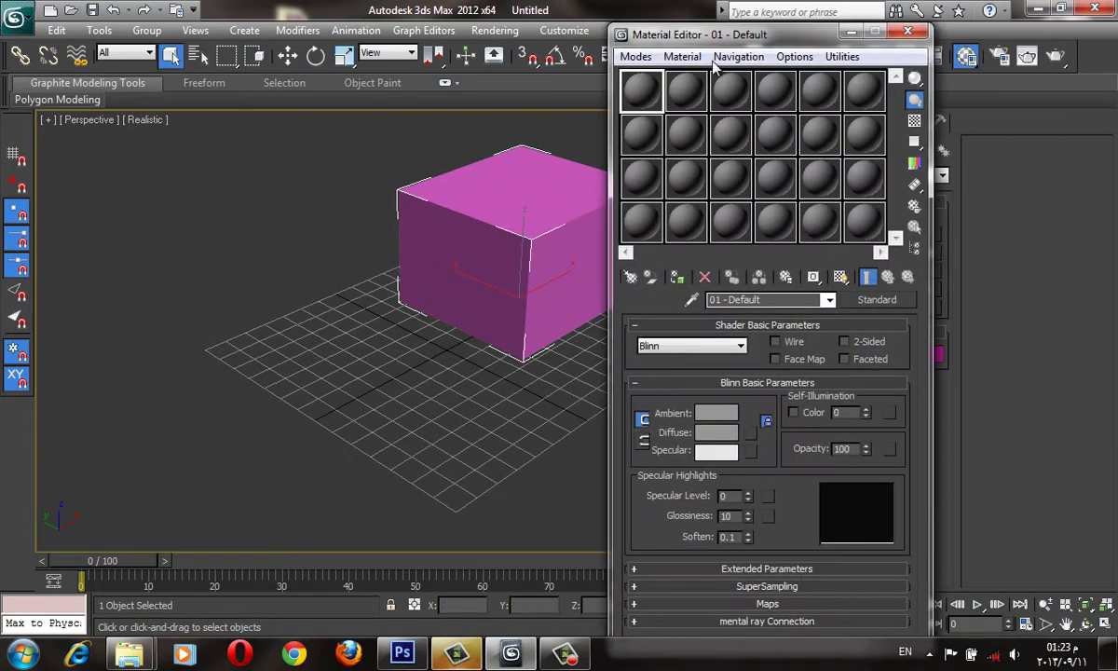
left_click(697, 324)
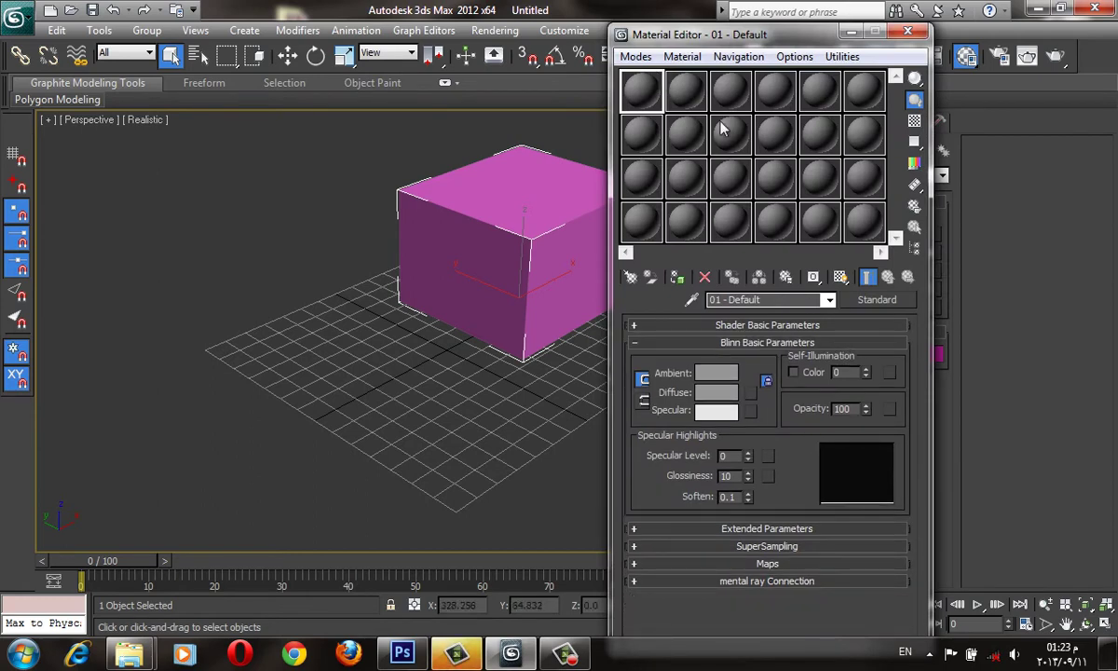
left_click(738, 563)
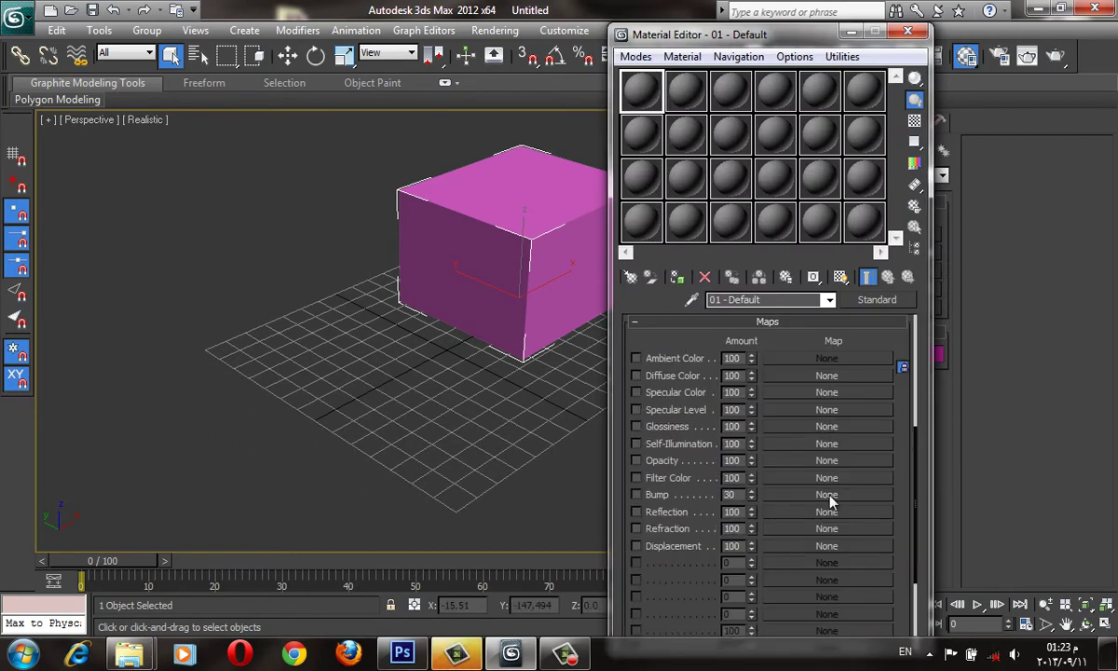
left_click(794, 376)
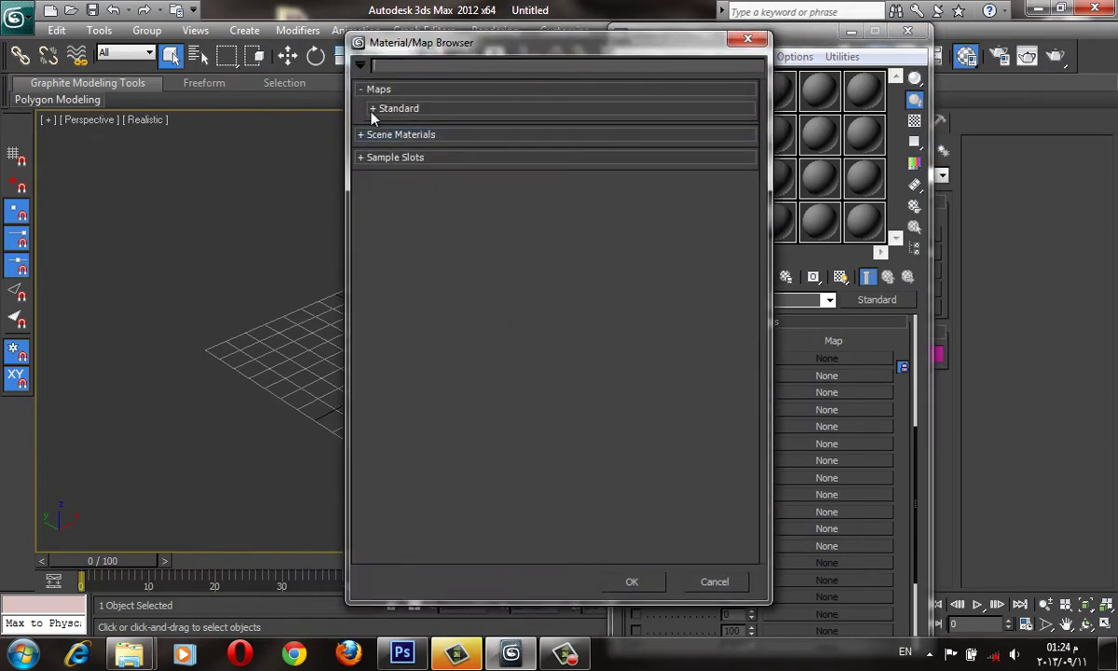
left_click(373, 109)
scroll(511, 523, "down", 2)
scroll(557, 342, "down", 3)
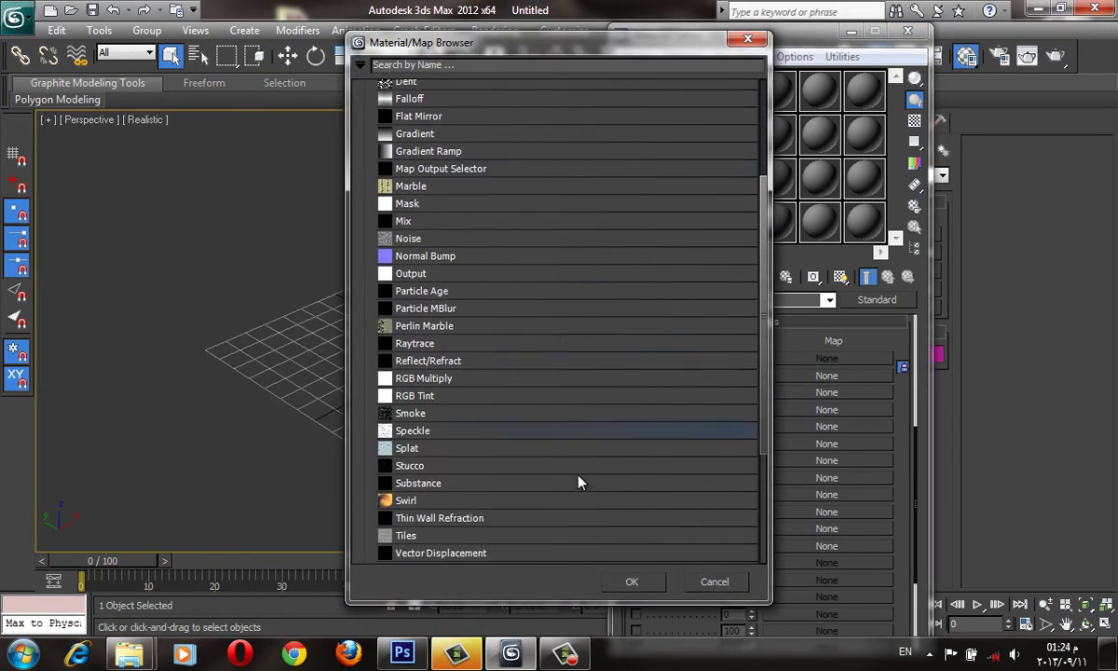
scroll(580, 482, "down", 1)
scroll(553, 466, "down", 2)
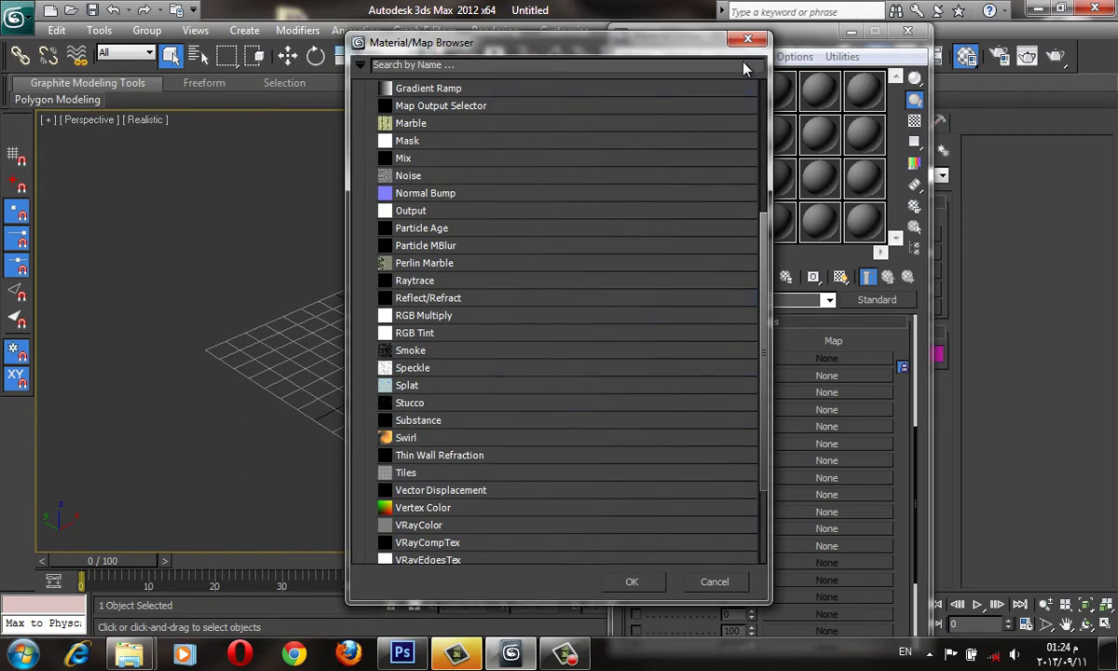
left_click(747, 38)
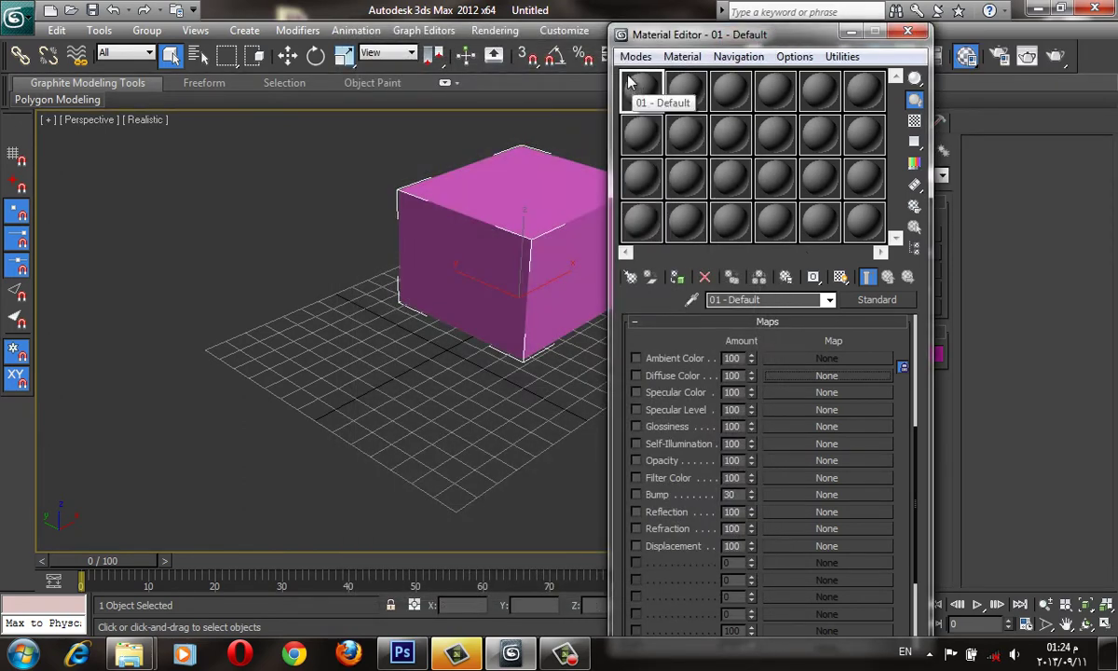
middle_click_drag(457, 163, 386, 204, "alt")
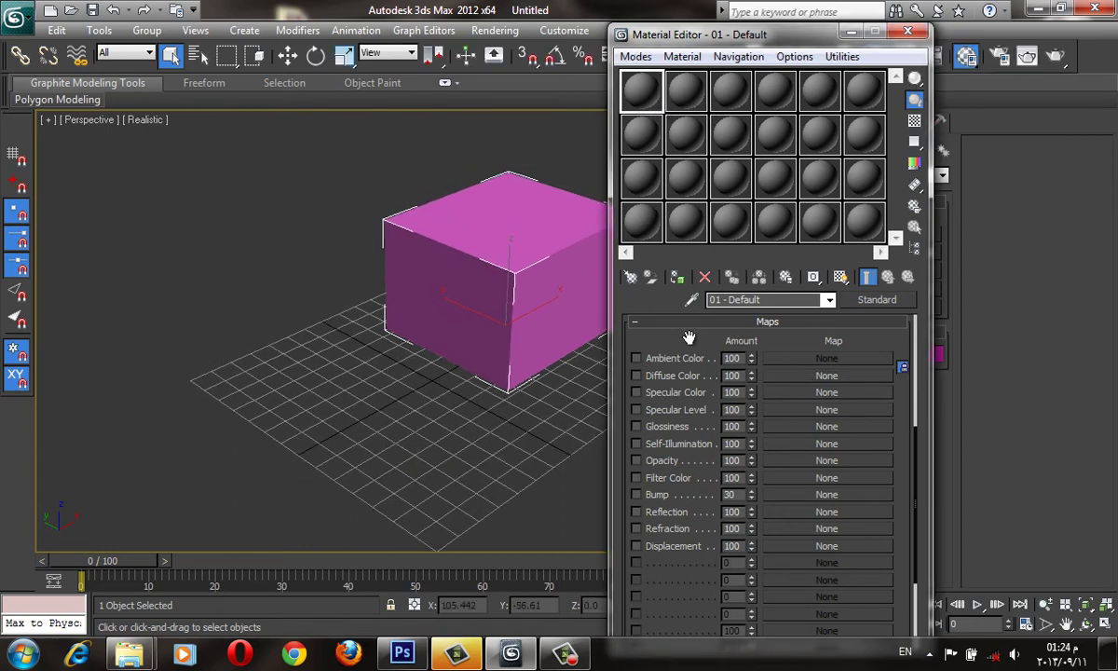
left_click_drag(718, 330, 715, 489)
left_click(716, 484)
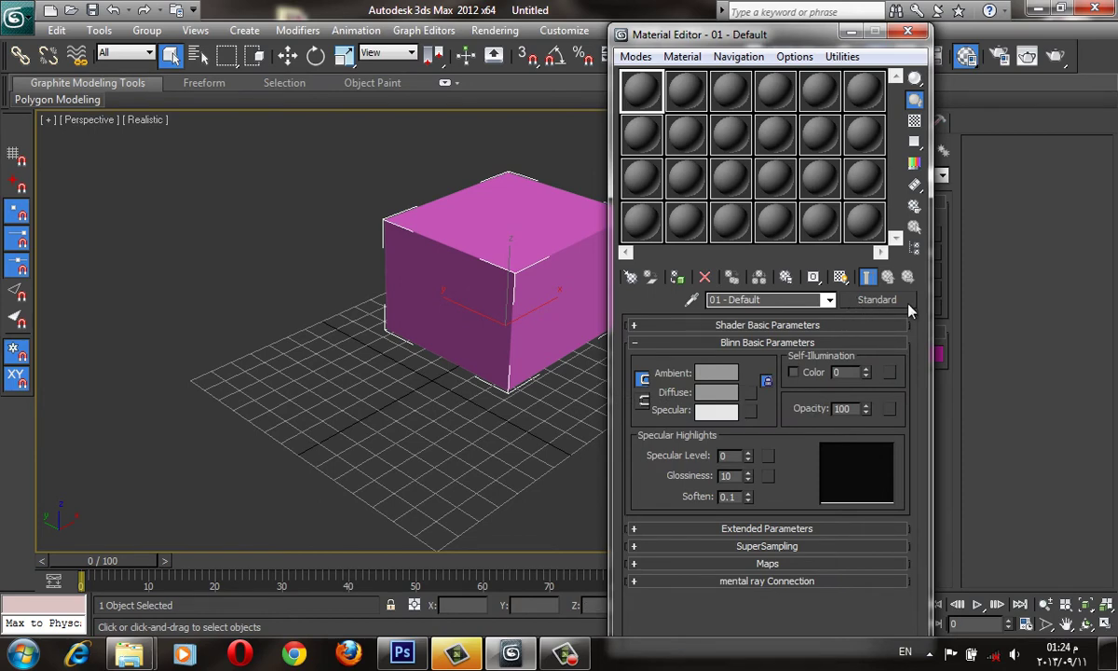
scroll(399, 324, "down", 4)
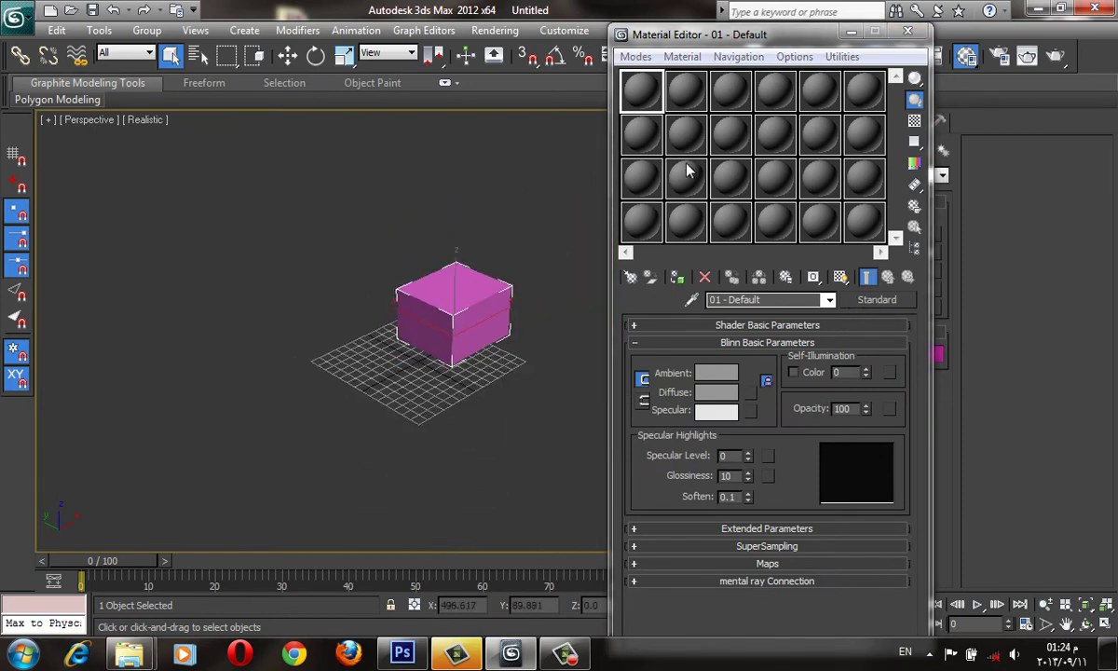
mouse_move(708, 38)
left_mouse_down()
mouse_move(740, 51)
mouse_move(673, 66)
left_mouse_up()
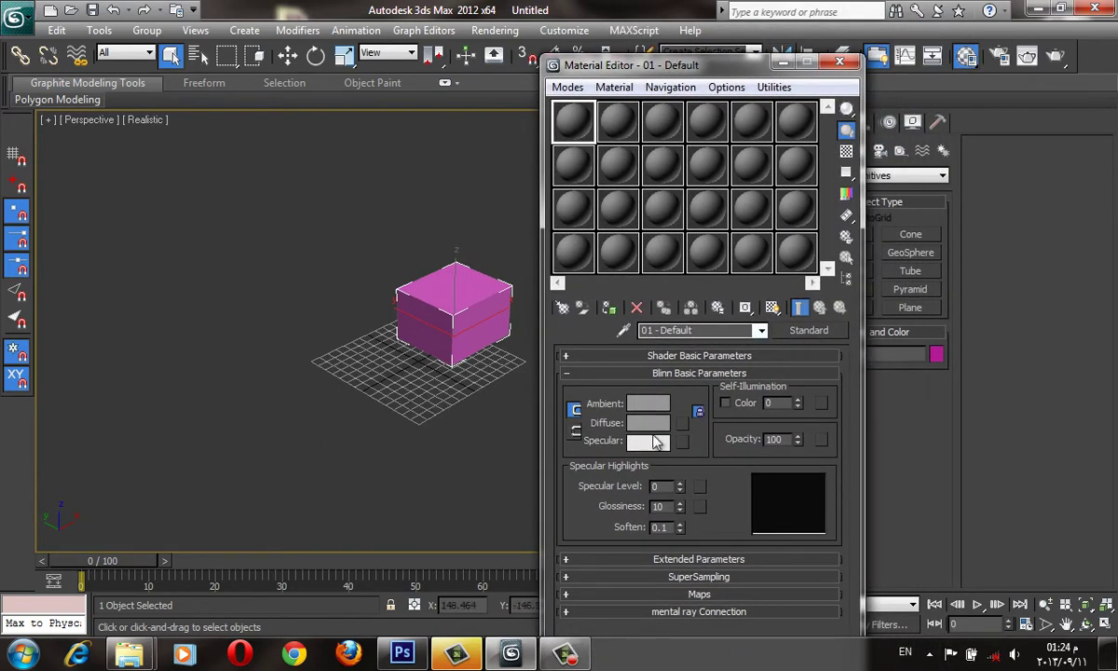
Step: Add a large ground plane under the box, plus one large and one small teapot
left_click(927, 311)
left_click_drag(410, 533, 457, 210)
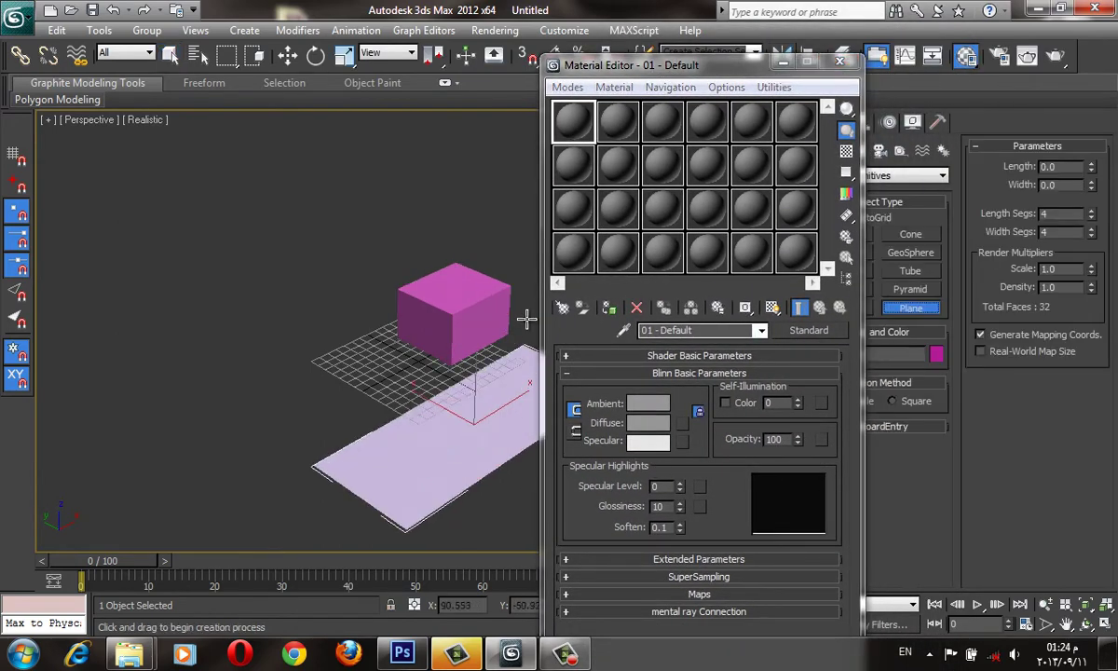
mouse_move(688, 66)
left_mouse_down()
mouse_move(971, 172)
mouse_move(1005, 163)
left_mouse_up()
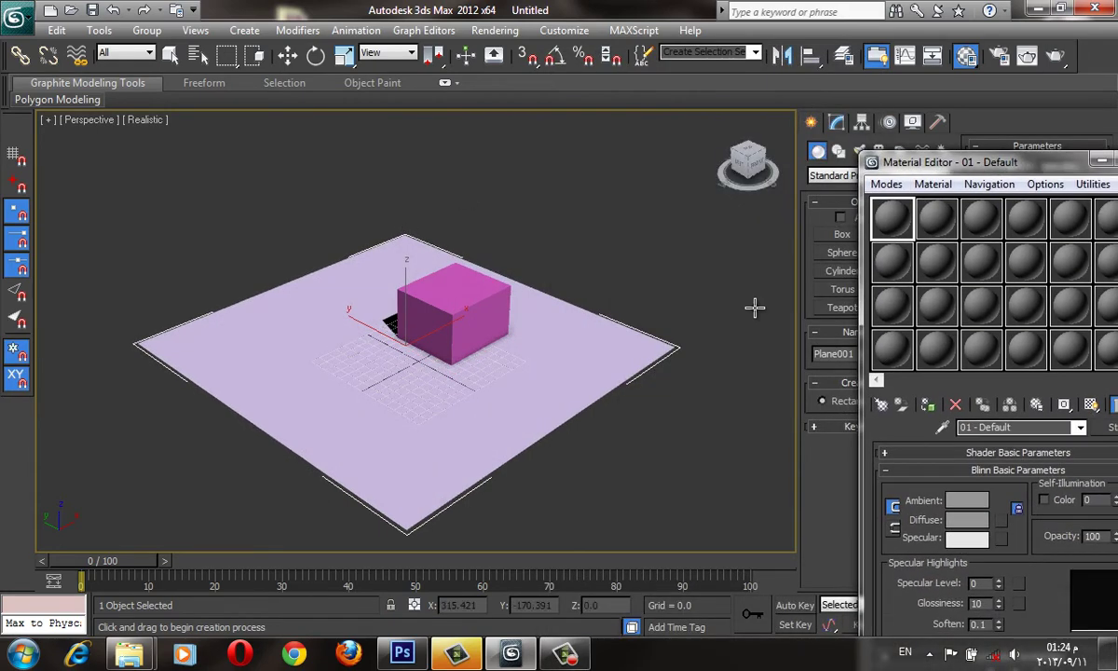
left_click(836, 307)
left_click_drag(312, 316, 324, 354)
left_click_drag(395, 395, 410, 368)
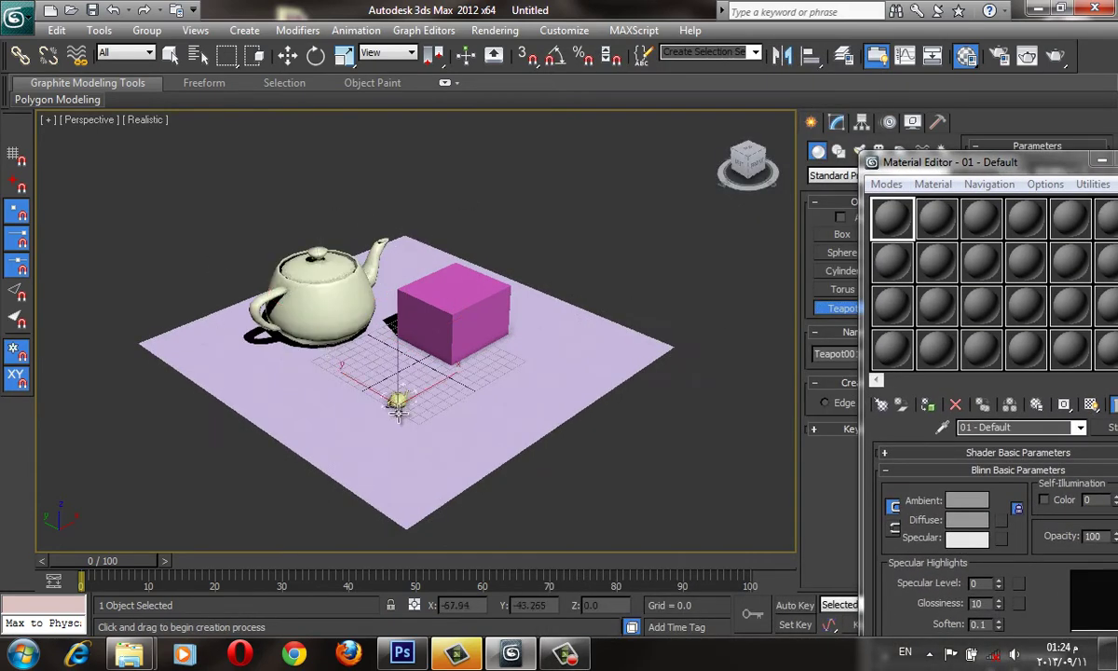
scroll(457, 186, "up", 2)
right_click(457, 185)
left_click(562, 158)
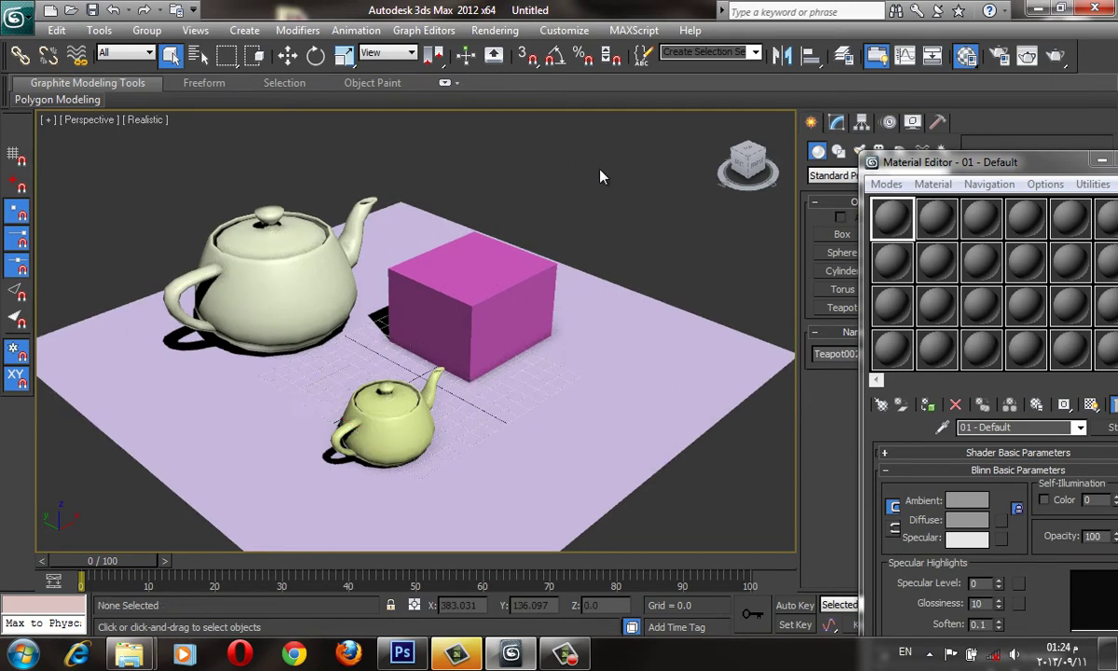
Step: Set the Environment background colour to light cyan
key("8")
left_click(679, 206)
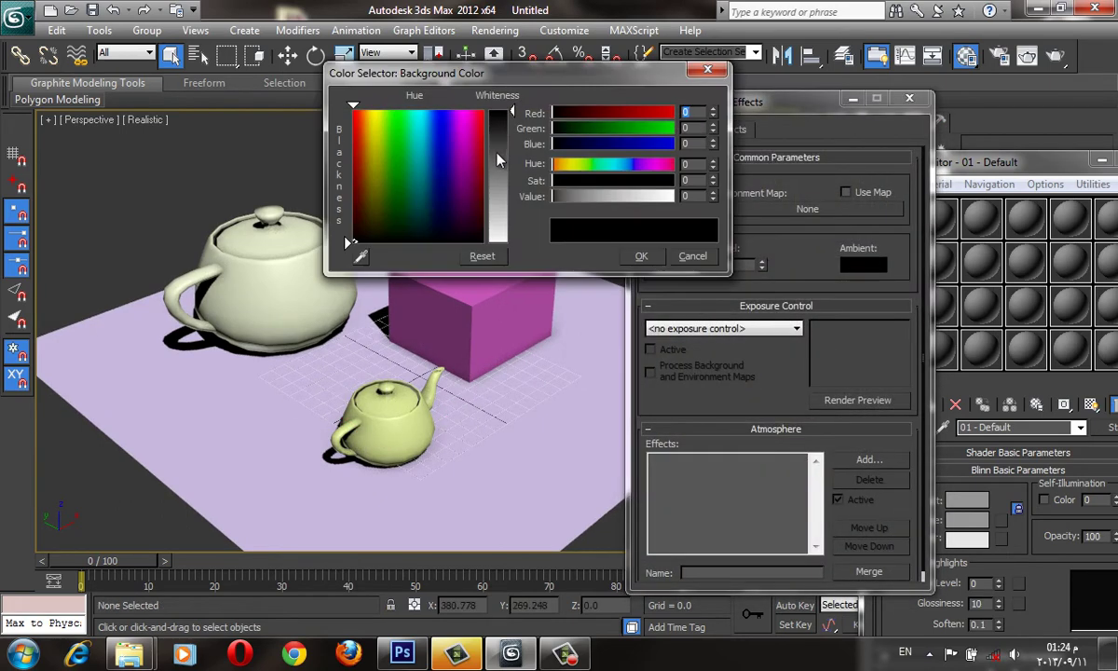
left_click_drag(500, 152, 508, 186)
left_click_drag(419, 150, 419, 110)
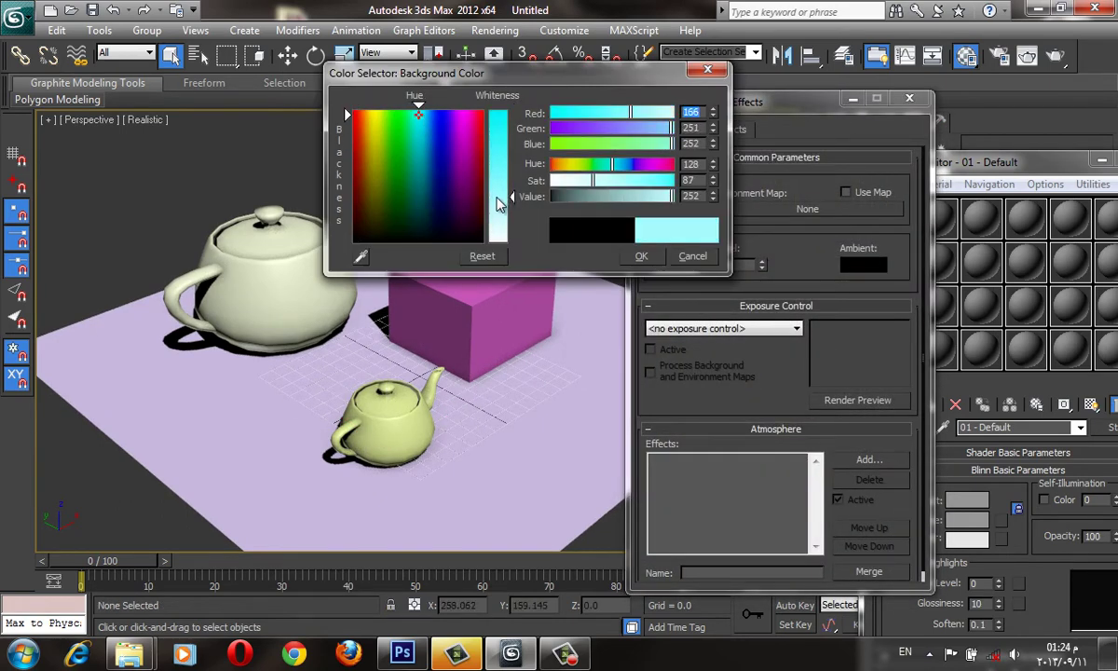
left_click(641, 255)
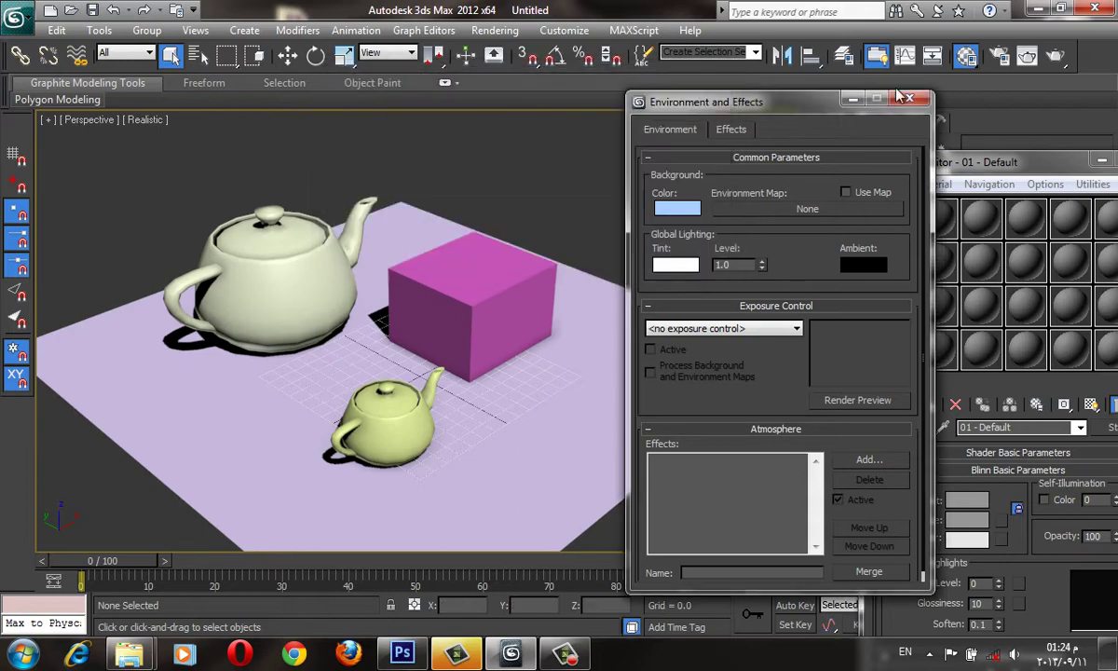
left_click(910, 97)
left_click_drag(1045, 162, 738, 89)
Step: Load an Ink 'n Paint material into the first material slot
left_click(806, 359)
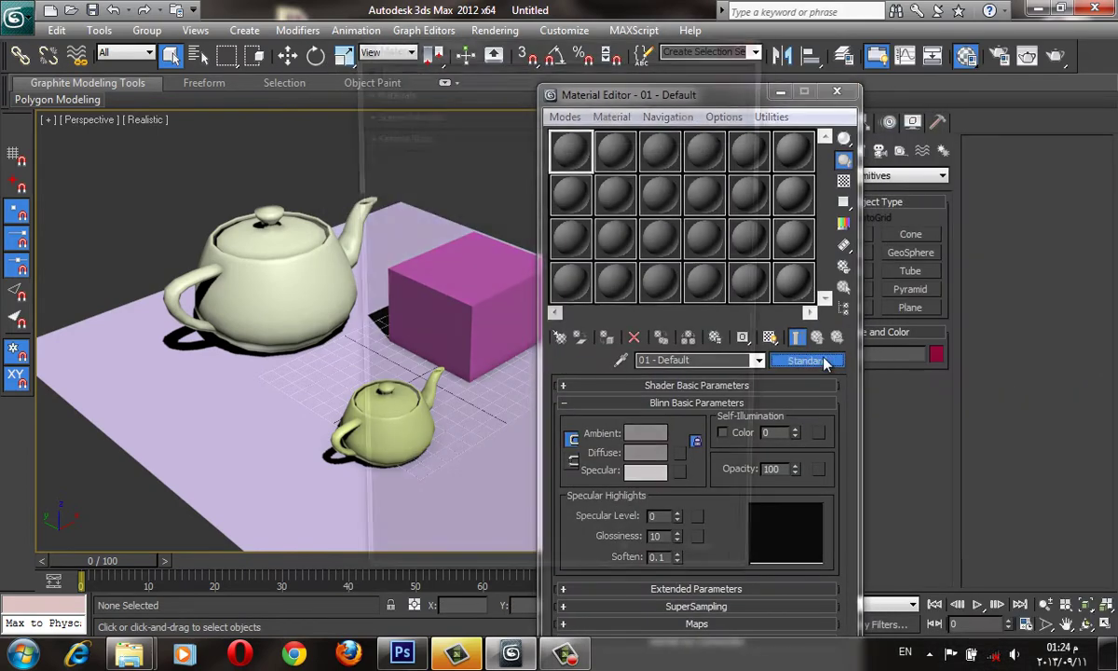
left_click(365, 89)
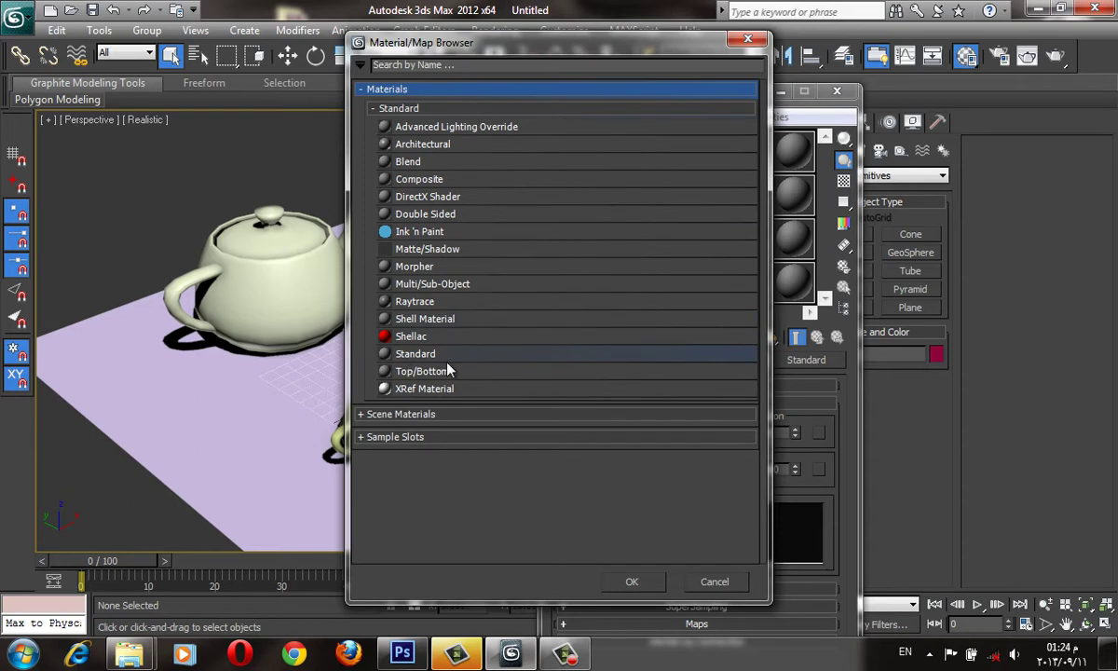
left_click(399, 360)
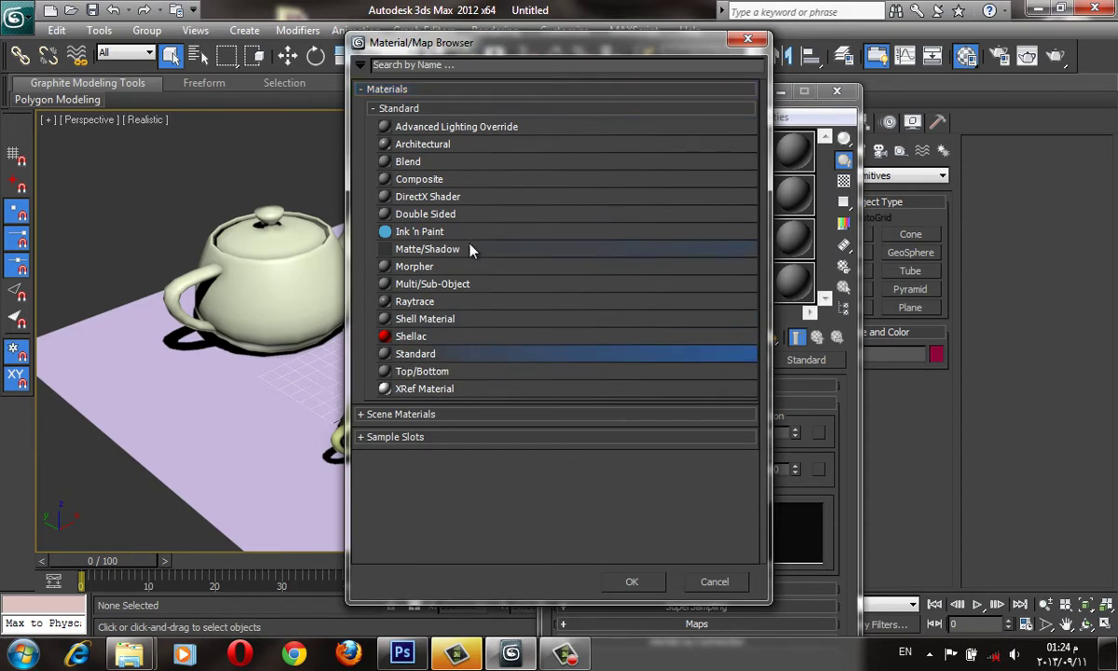
left_click(415, 233)
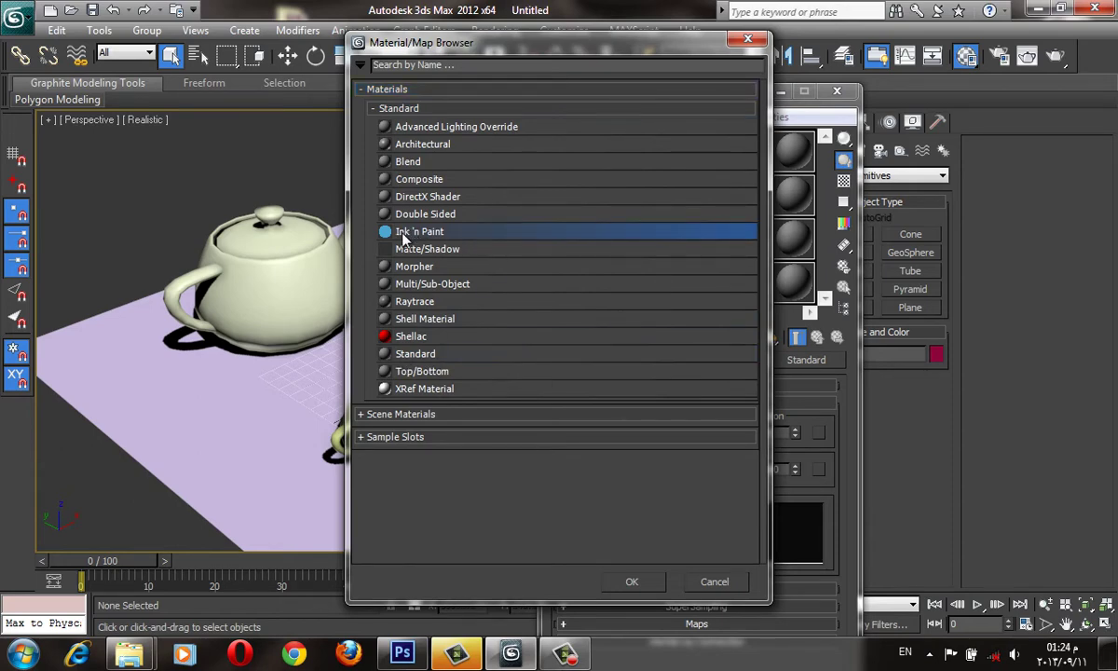
double_click(435, 240)
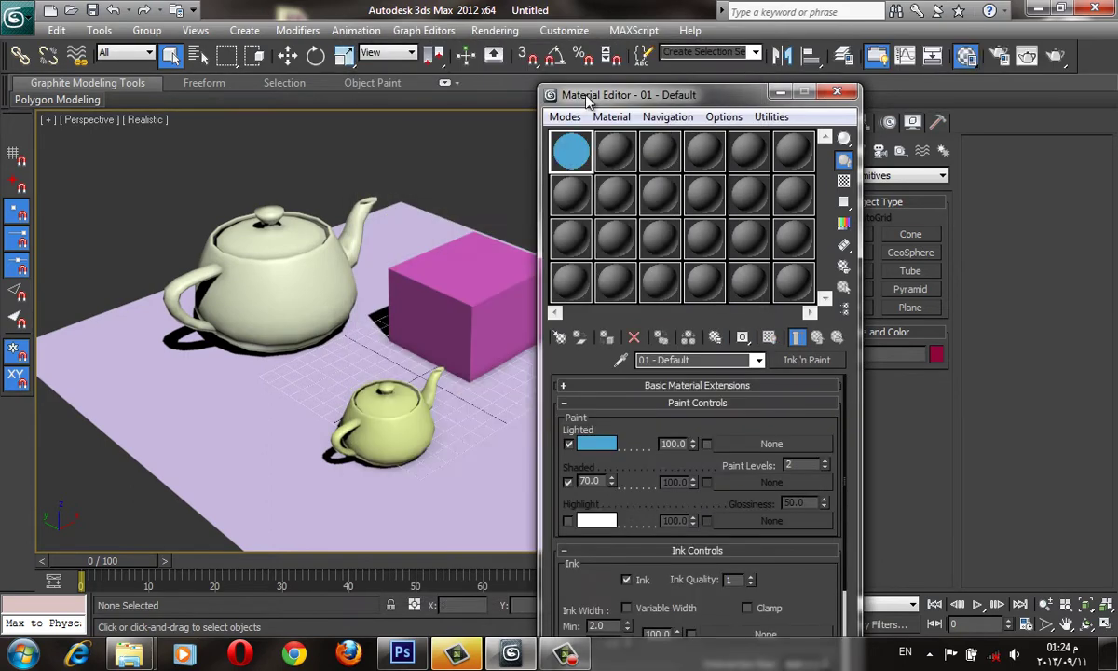
Step: Apply the Ink 'n Paint material to all four objects and render the Perspective view
left_click_drag(601, 100, 836, 137)
key("ctrl+a")
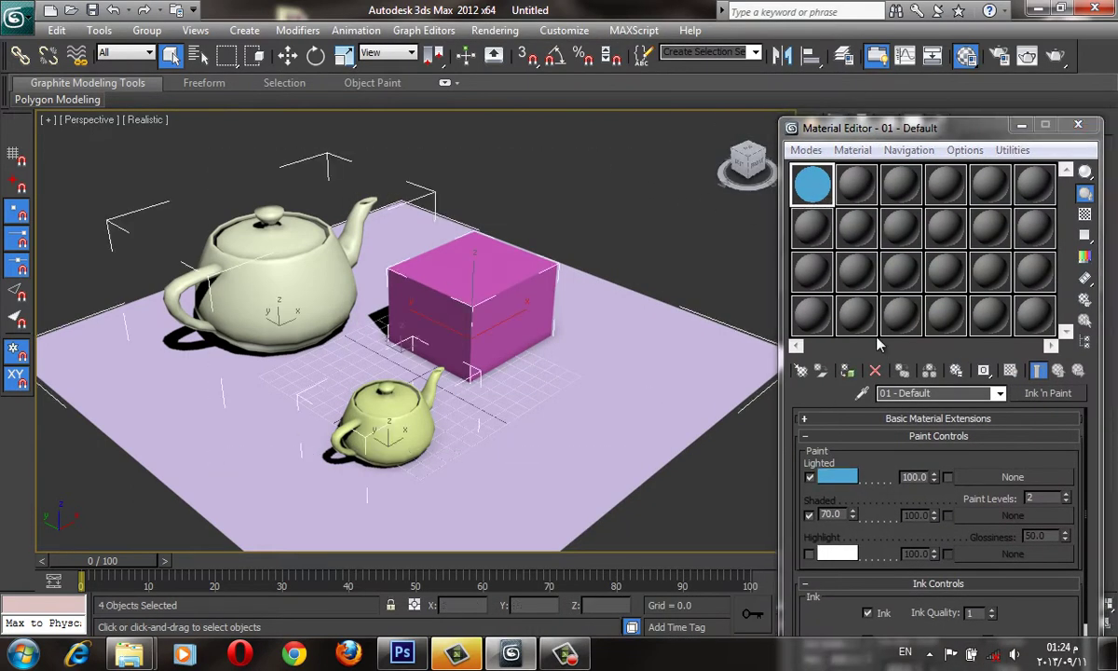
left_click(847, 371)
left_click(664, 276)
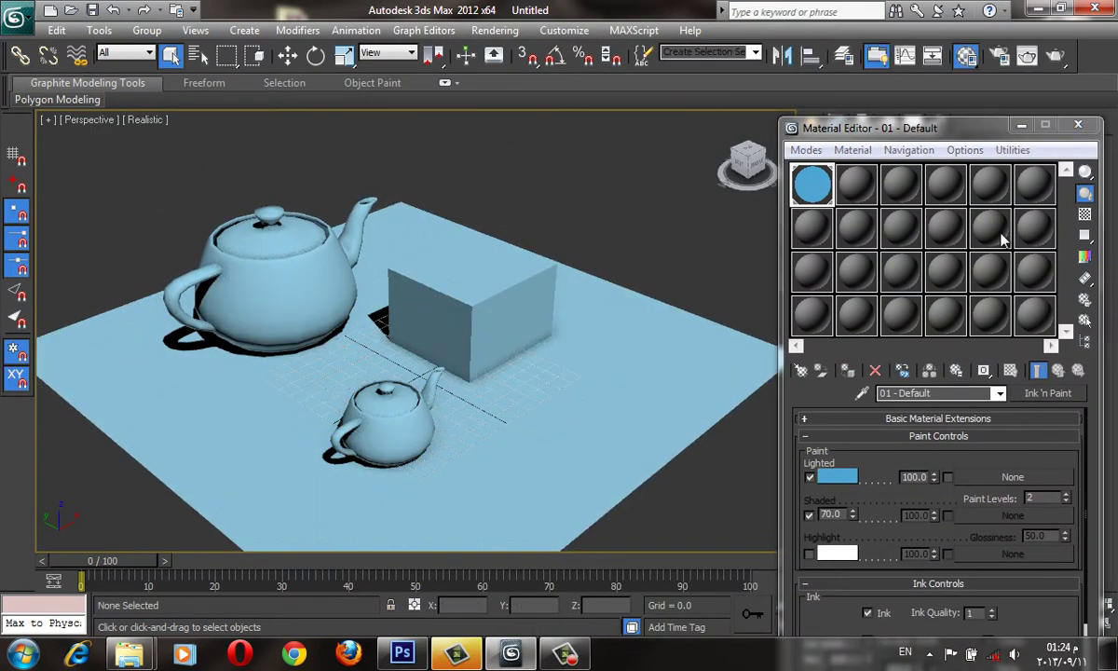
left_click_drag(863, 542, 863, 391)
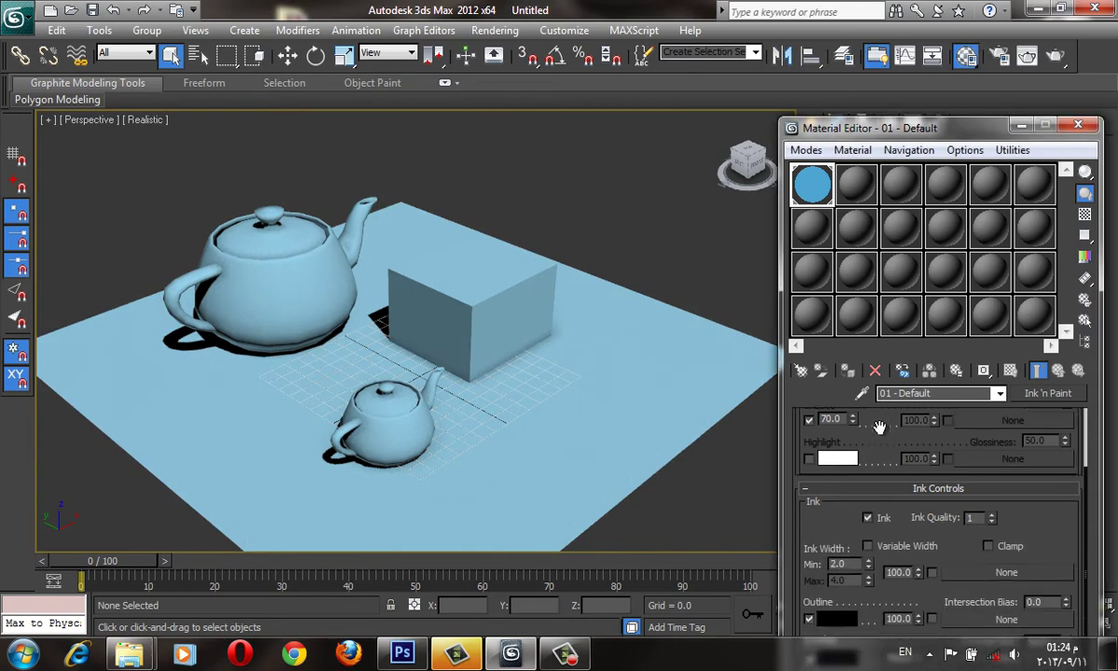
left_click(1057, 58)
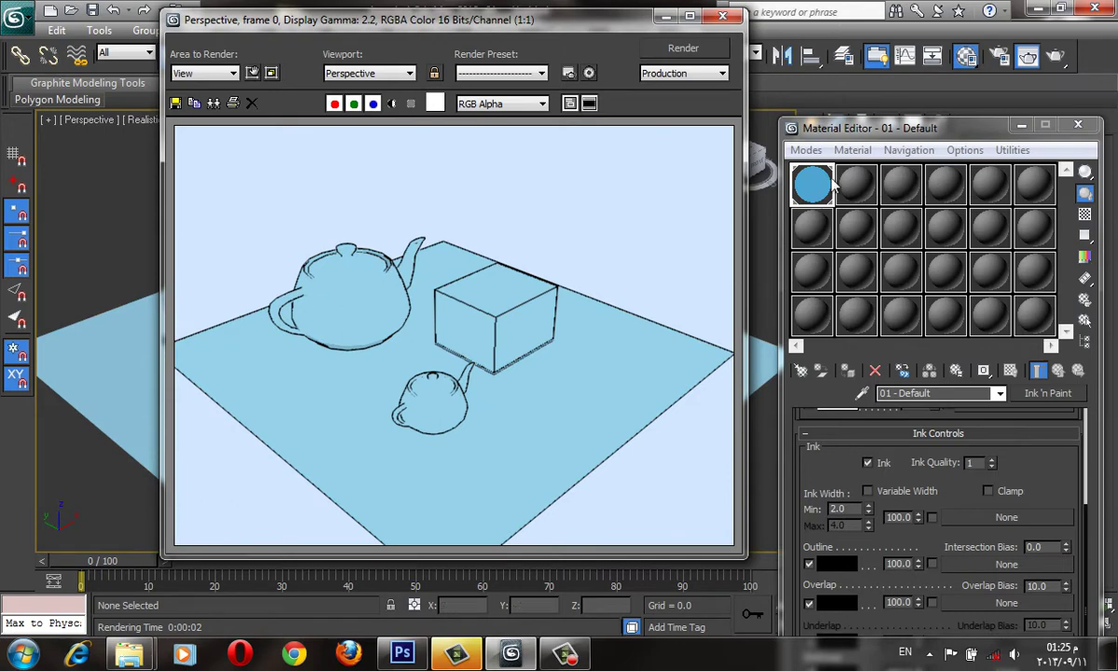
left_click(722, 15)
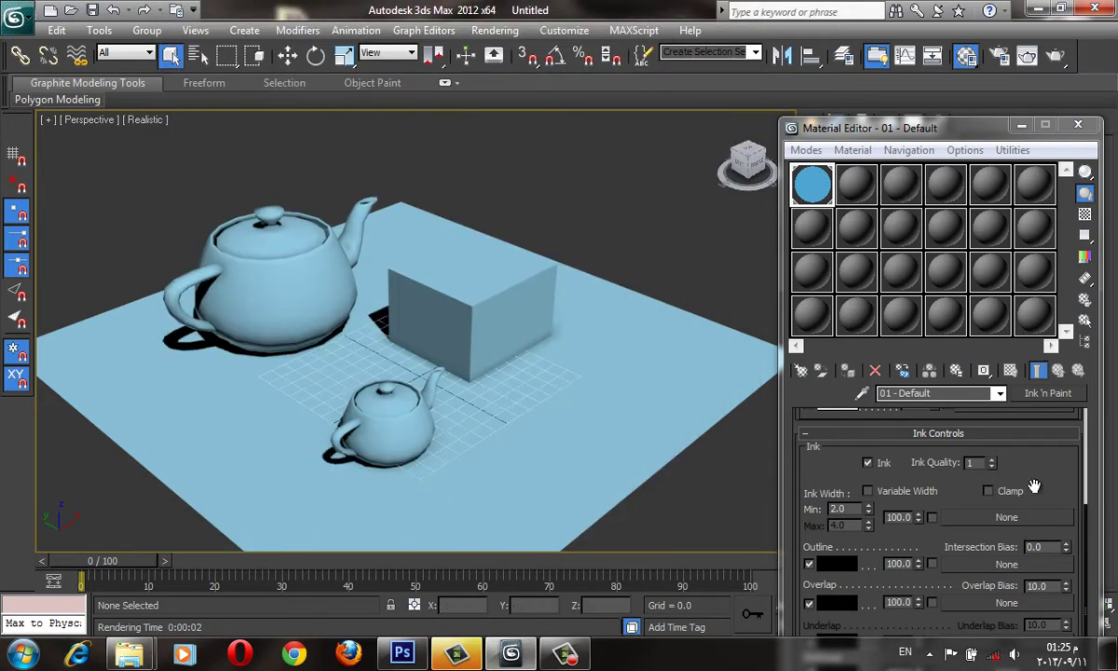
Step: Set the Ink 'n Paint Lighted colour to R 79, G 165, B 210
left_click_drag(951, 424, 994, 534)
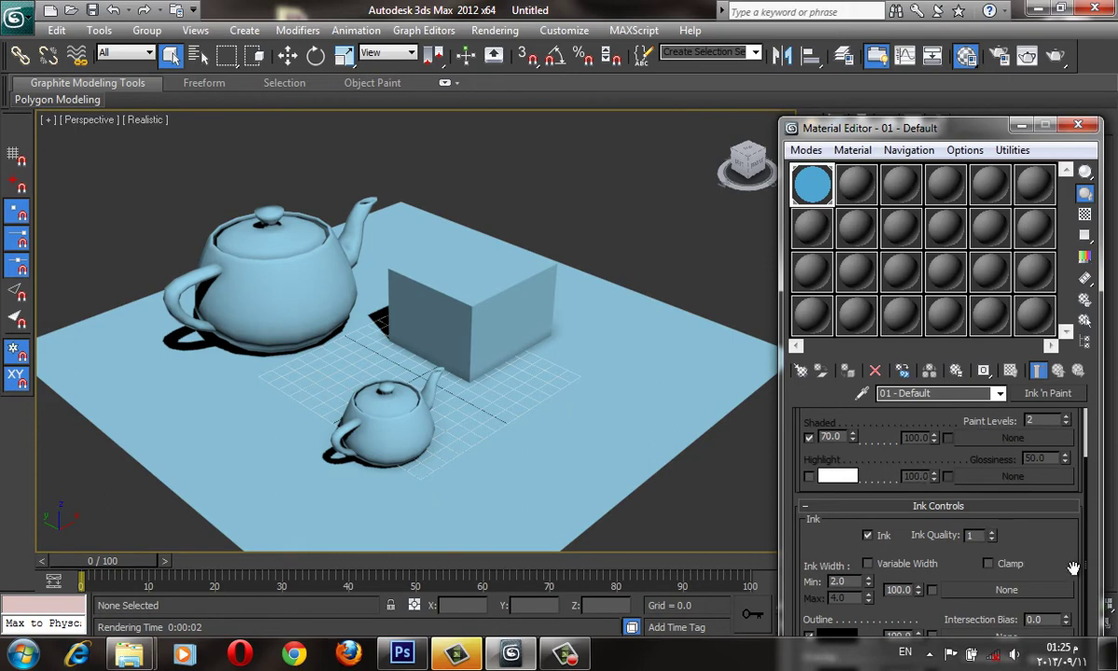
left_click_drag(1073, 568, 1066, 643)
left_click(838, 472)
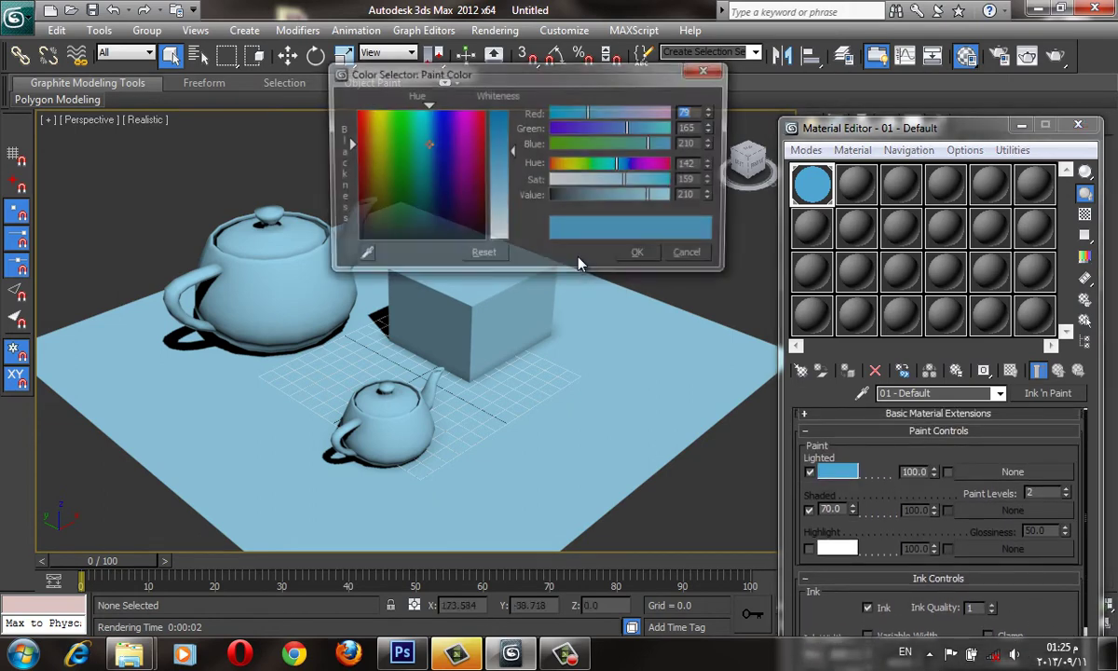
left_click(637, 252)
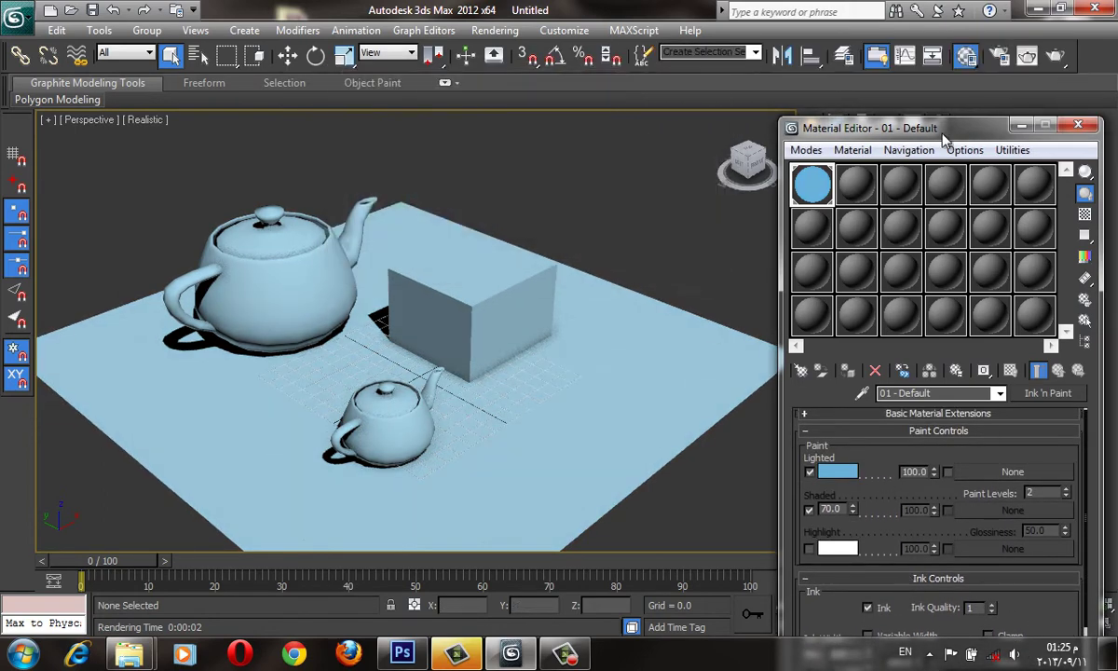
Step: Change the second sample slot to a 10-ID Multi/Sub-Object material, discarding the old material
left_click(857, 184)
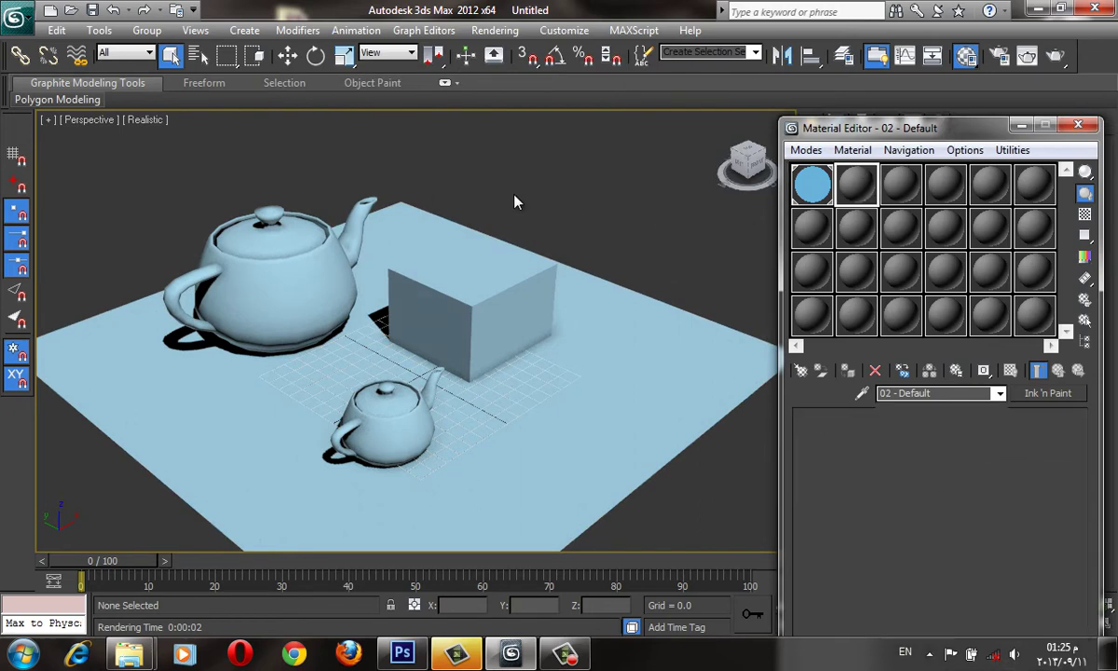
left_click(1047, 392)
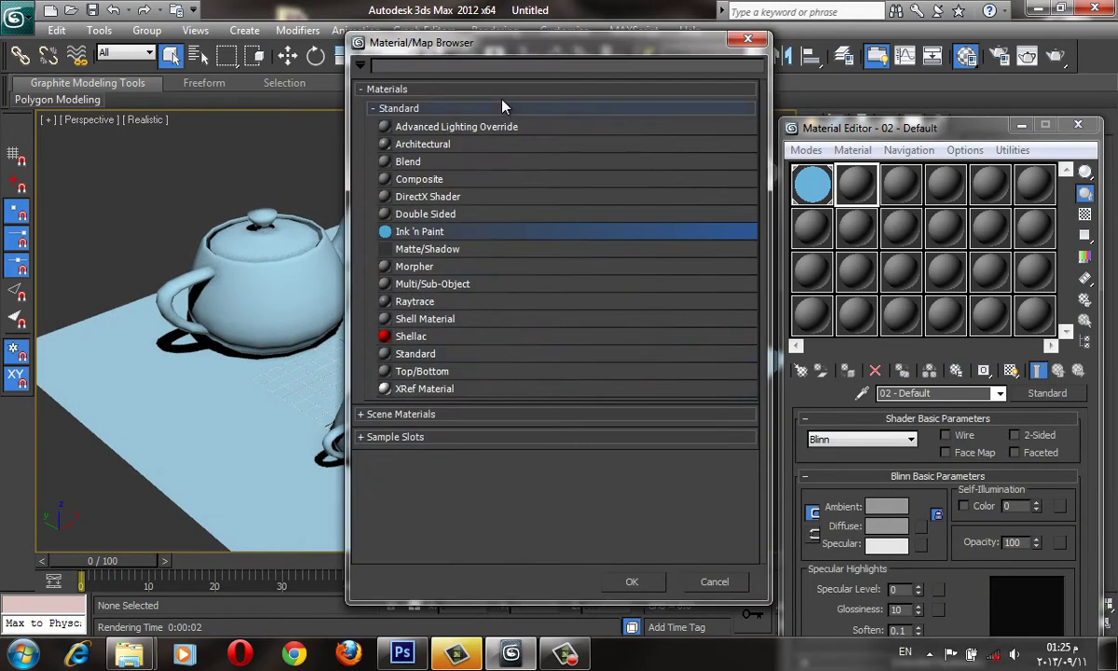
left_click(465, 284)
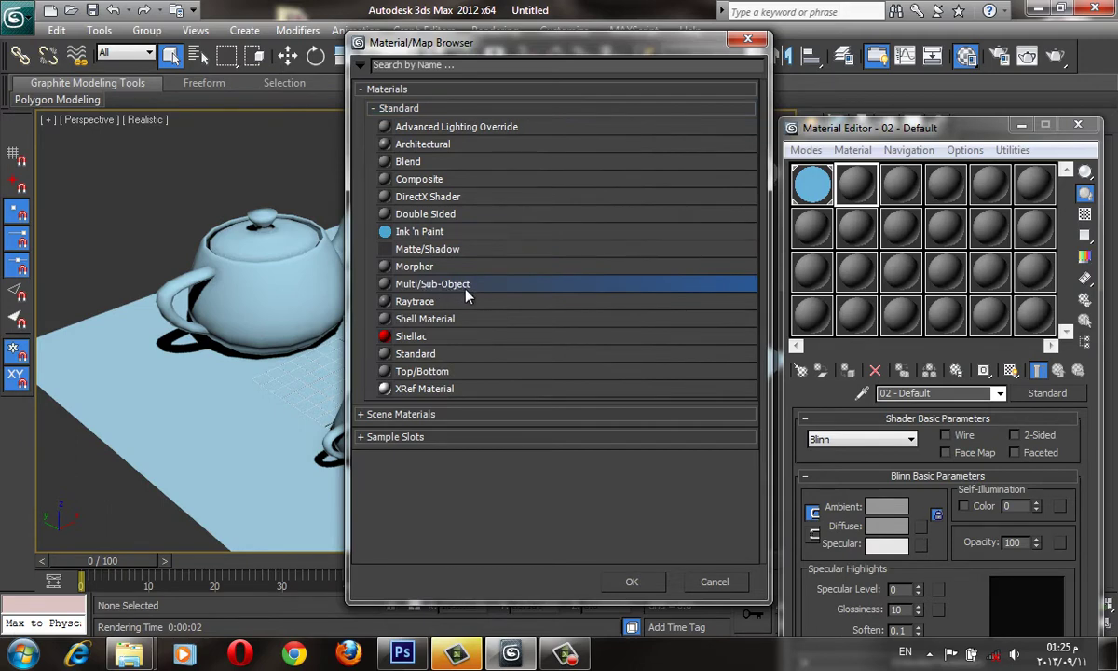
double_click(458, 292)
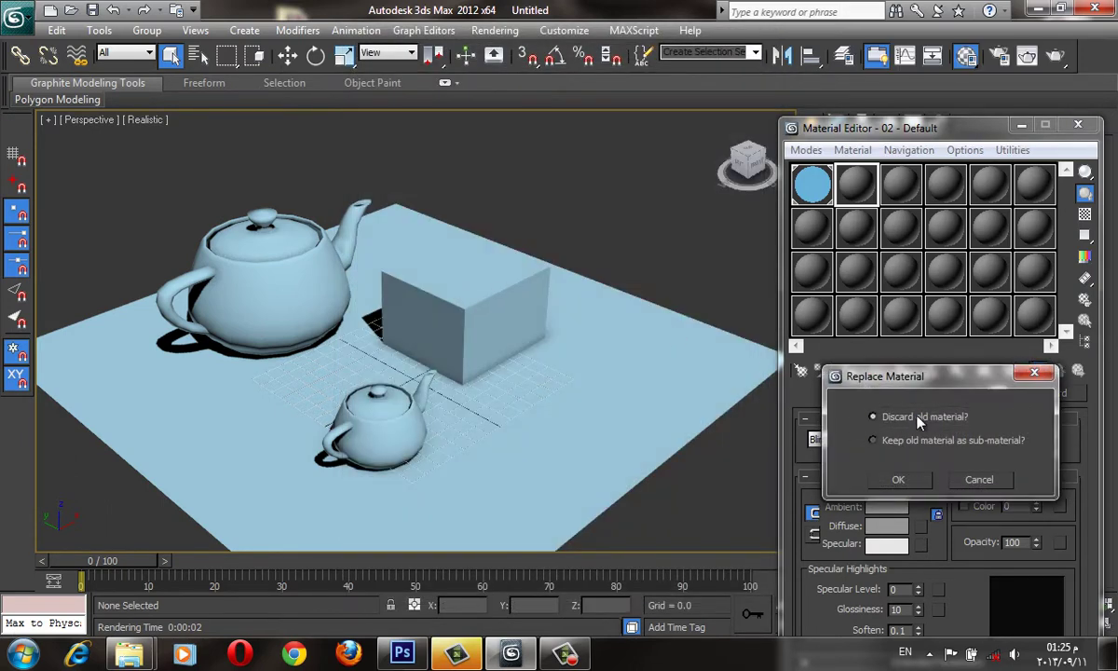
left_click(899, 477)
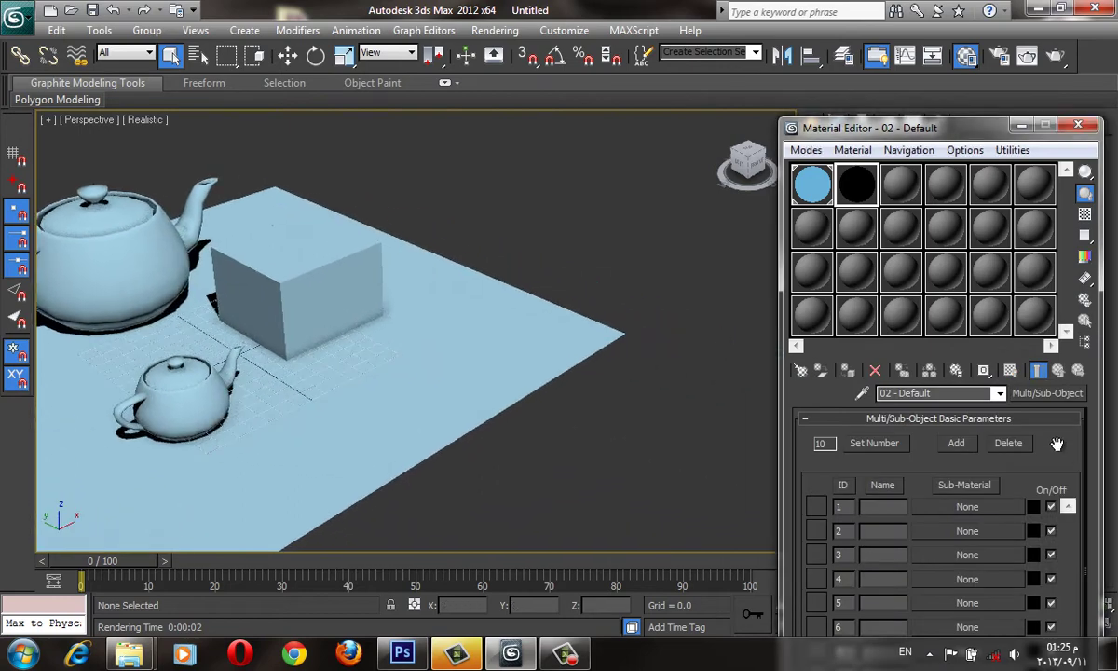
left_click_drag(1057, 444, 1048, 410)
left_click_drag(923, 437, 923, 445)
Step: Draw a new box and convert it to an Editable Poly
left_click(1024, 127)
scroll(424, 287, "down", 3)
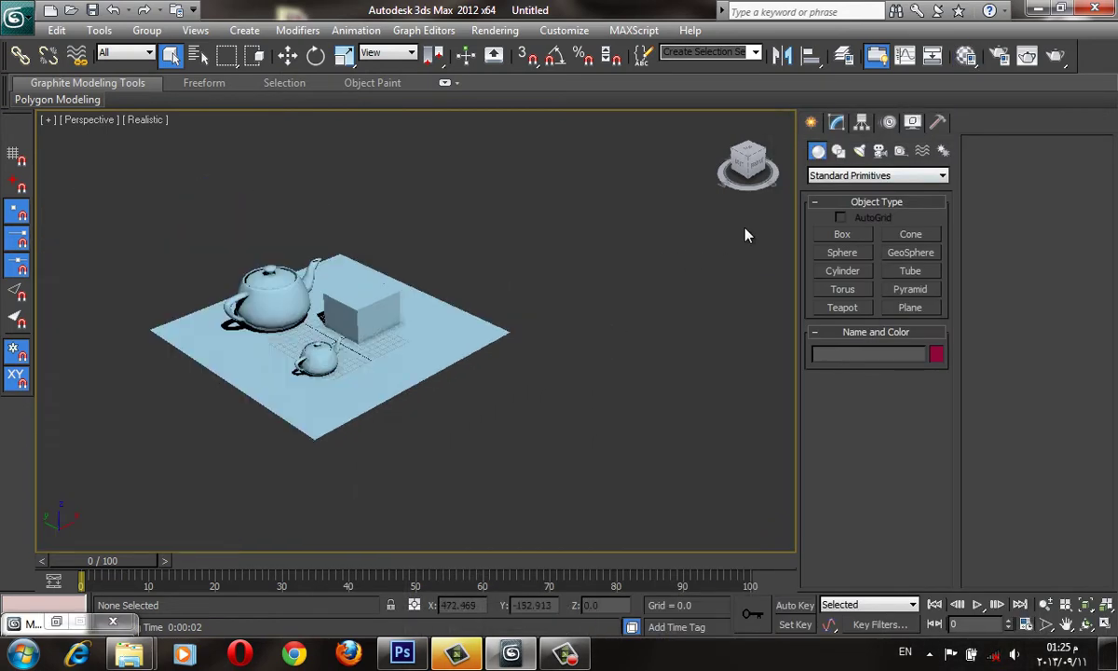
left_click(841, 232)
scroll(725, 310, "up", 2)
middle_click_drag(725, 311, 571, 390)
left_click_drag(470, 347, 492, 452)
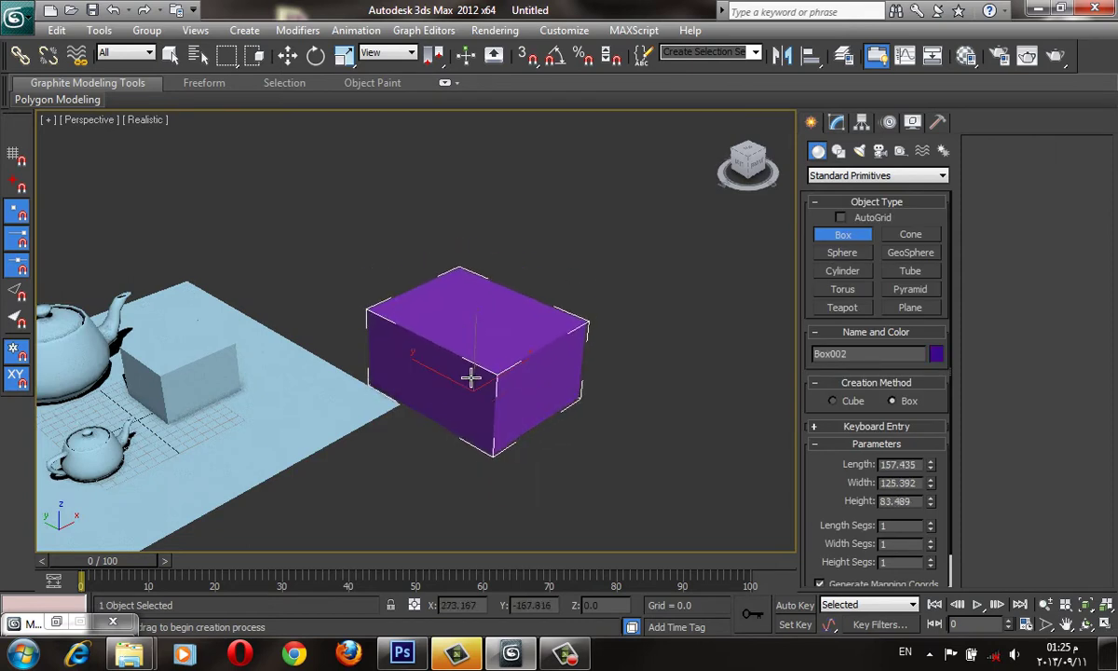
left_click(492, 342)
right_click(492, 342)
right_click(492, 342)
left_click(727, 504)
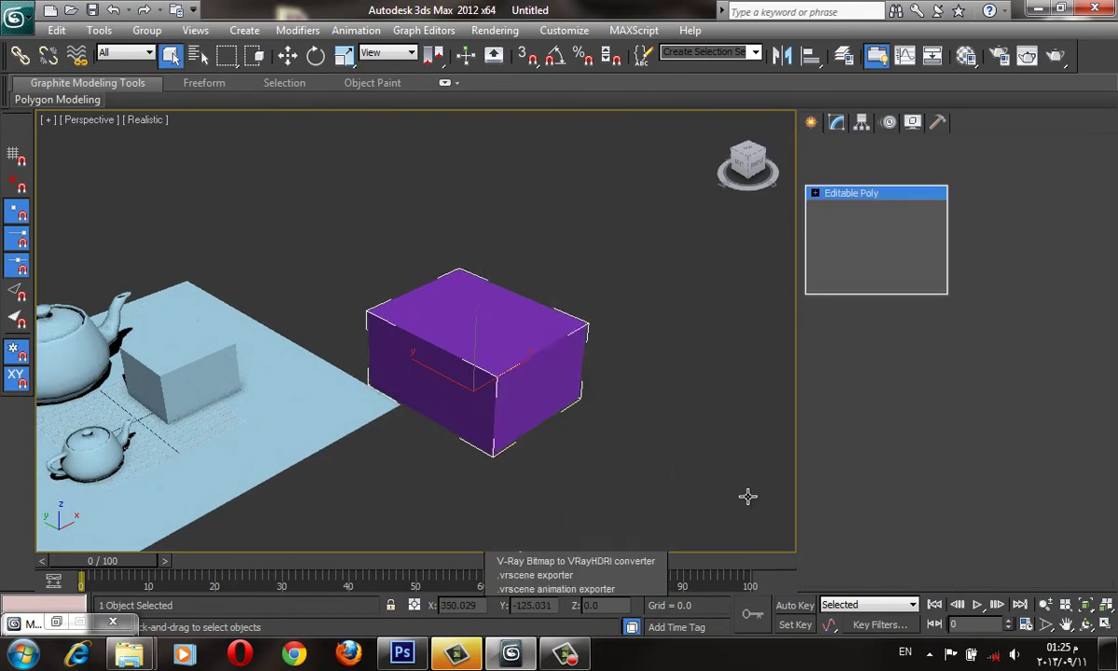
Step: Select the new box's top face in Polygon mode
left_click(516, 327)
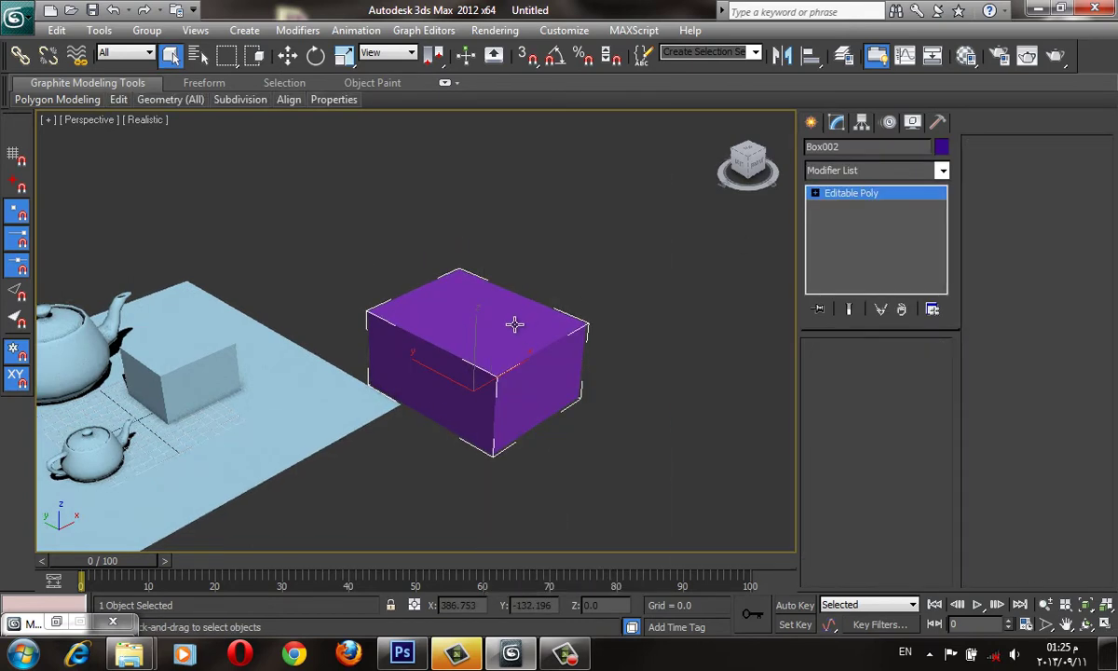
left_click(893, 369)
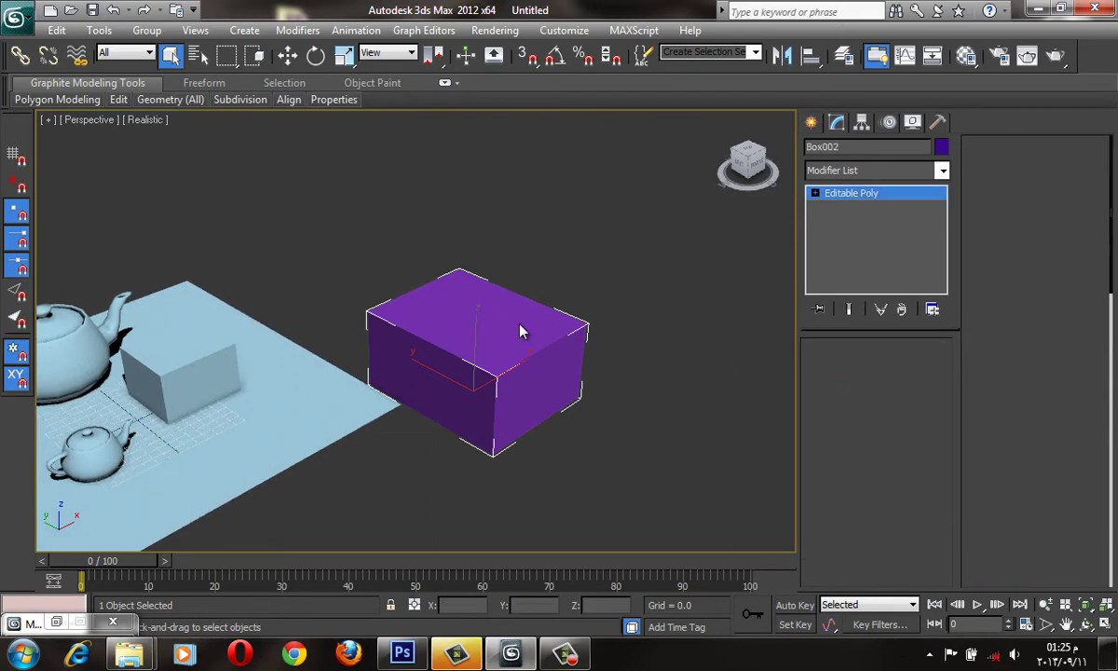
left_click(471, 313)
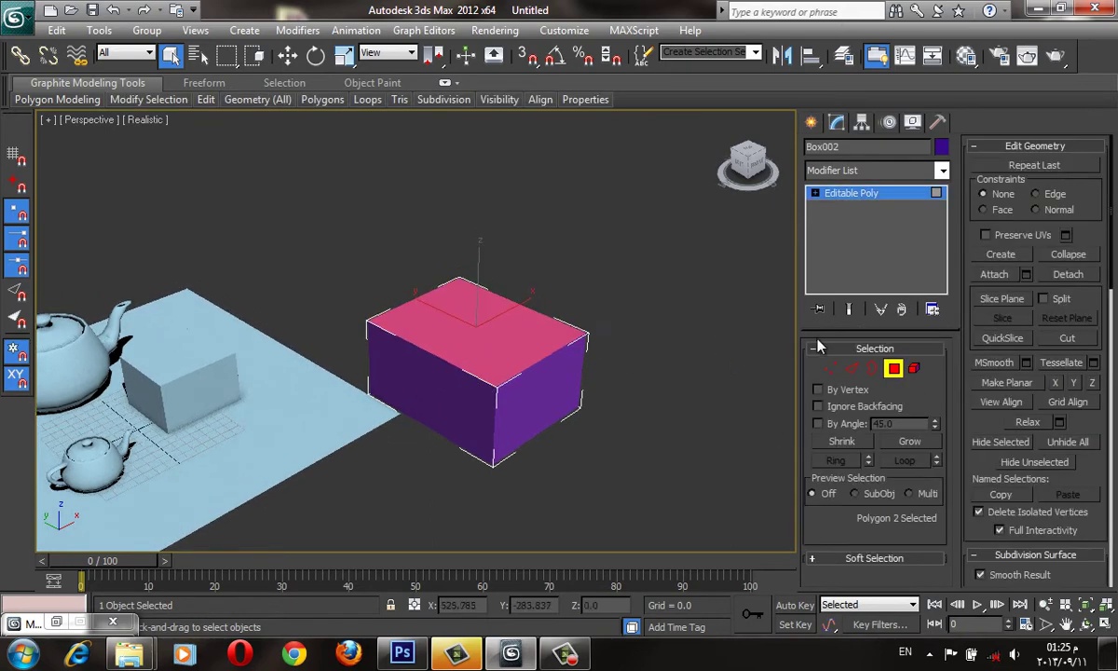
scroll(419, 303, "up", 3)
left_click(1042, 149)
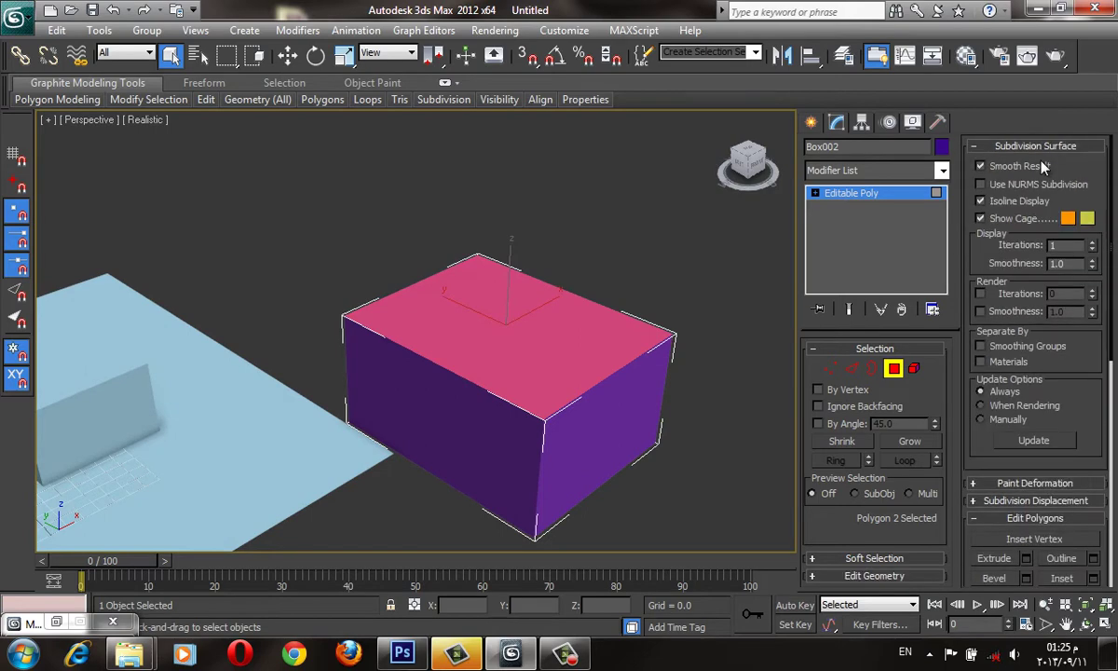
left_click(1044, 151)
left_click(1046, 163)
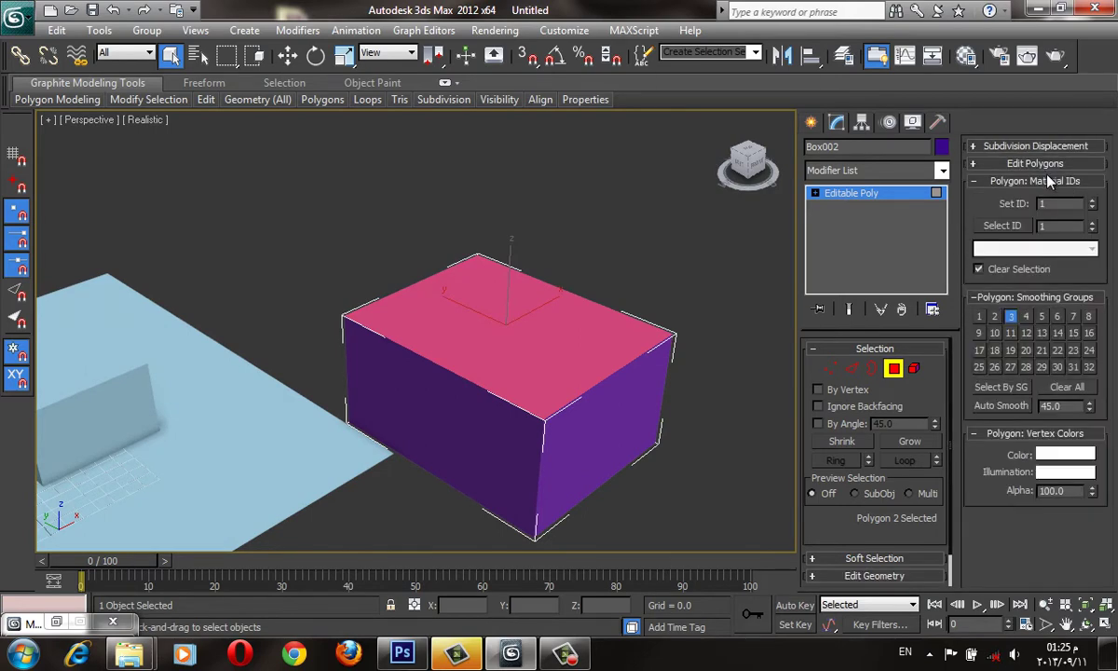
left_click(1035, 163)
Step: Inset and extrude the top face twice to raise two smaller stacked tiers
left_click(1062, 224)
left_click_drag(590, 344, 586, 422)
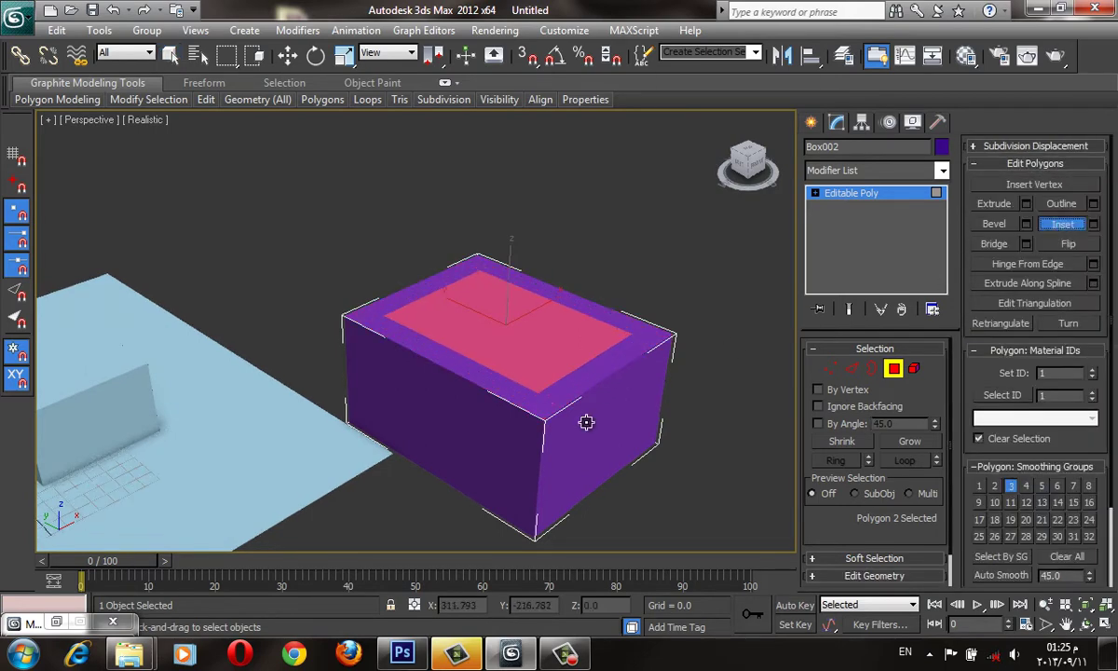
left_click(994, 203)
left_click_drag(532, 362, 550, 89)
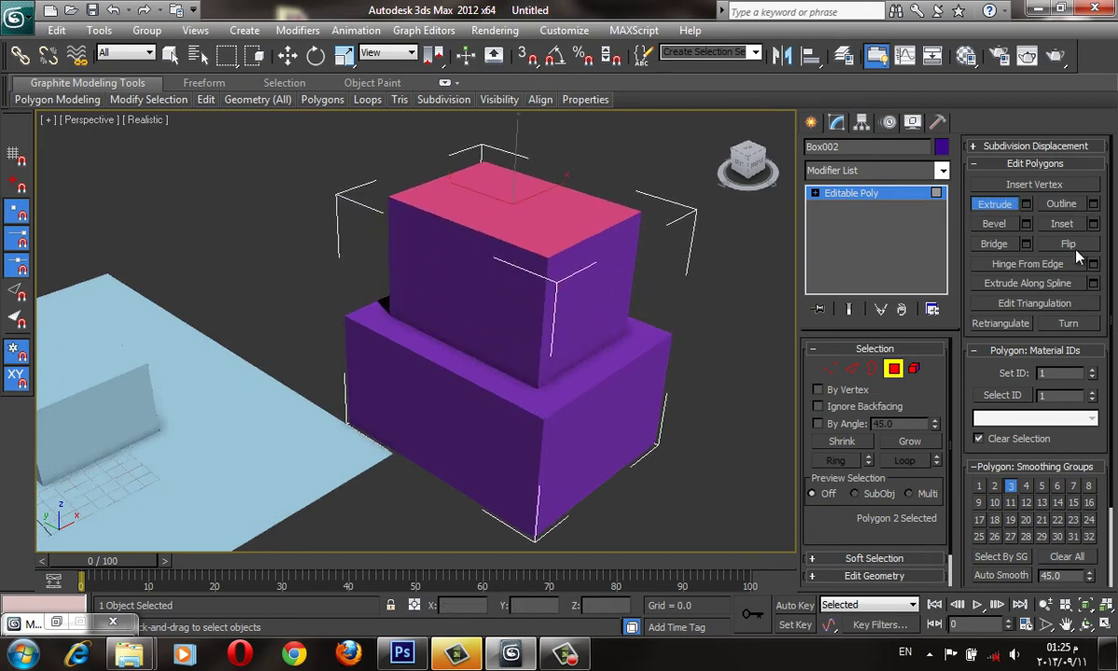
left_click(1062, 224)
left_click_drag(546, 200, 527, 290)
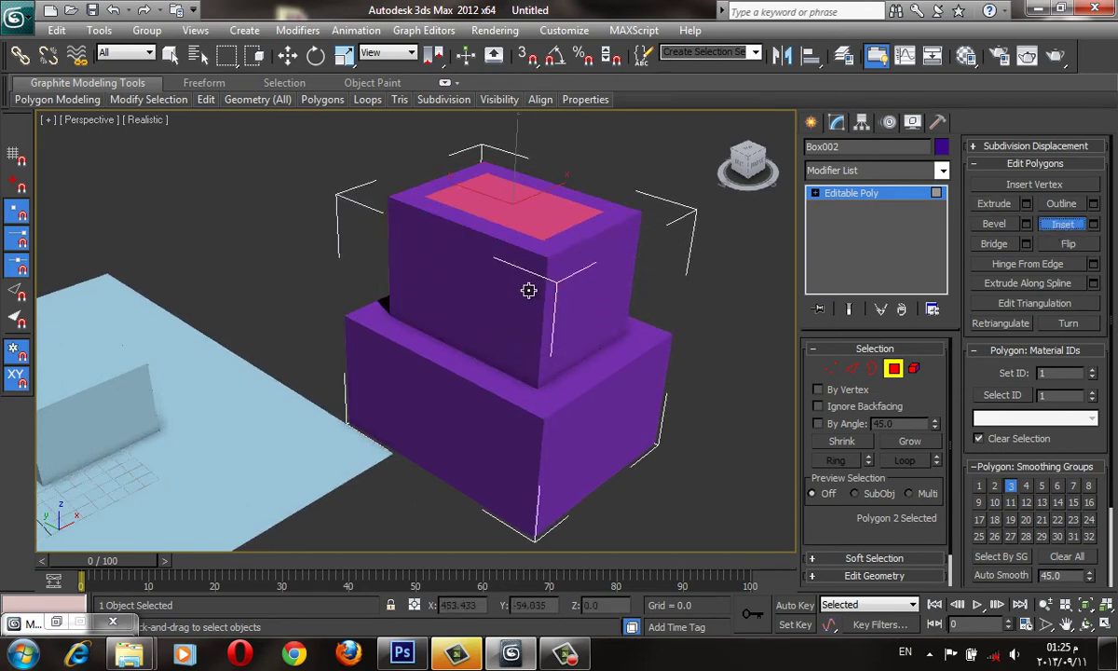
left_click(994, 204)
left_click_drag(480, 199, 484, 140)
scroll(557, 291, "up", 3)
mouse_move(485, 140)
middle_mouse_down()
mouse_move(556, 292)
mouse_move(583, 257)
middle_mouse_up()
scroll(556, 292, "down", 5)
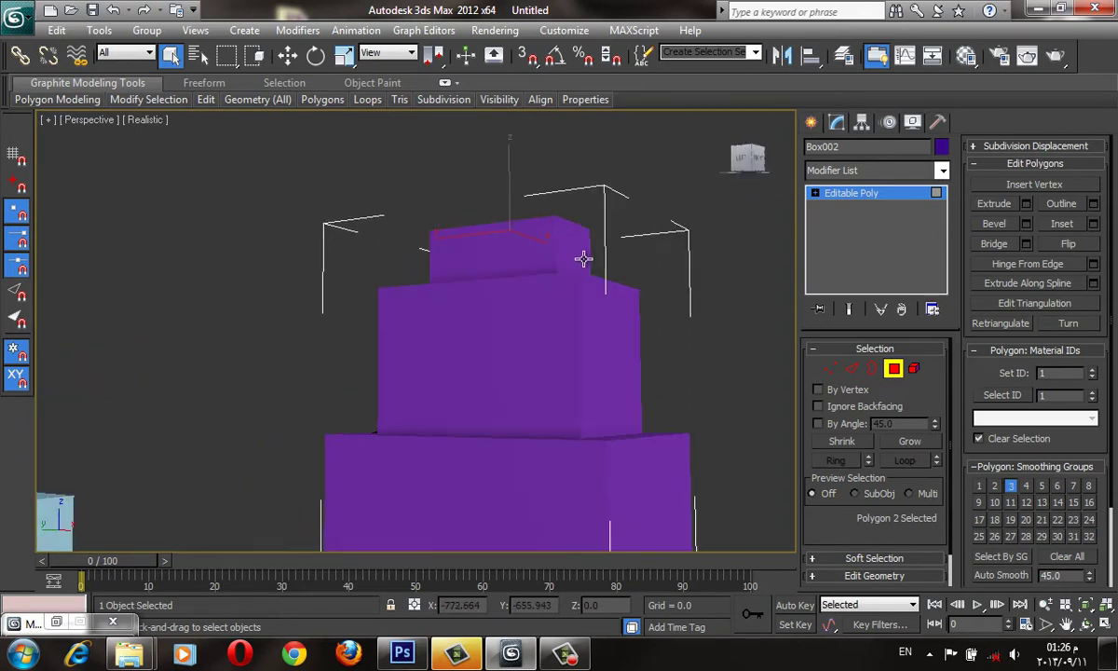
left_click(1058, 471)
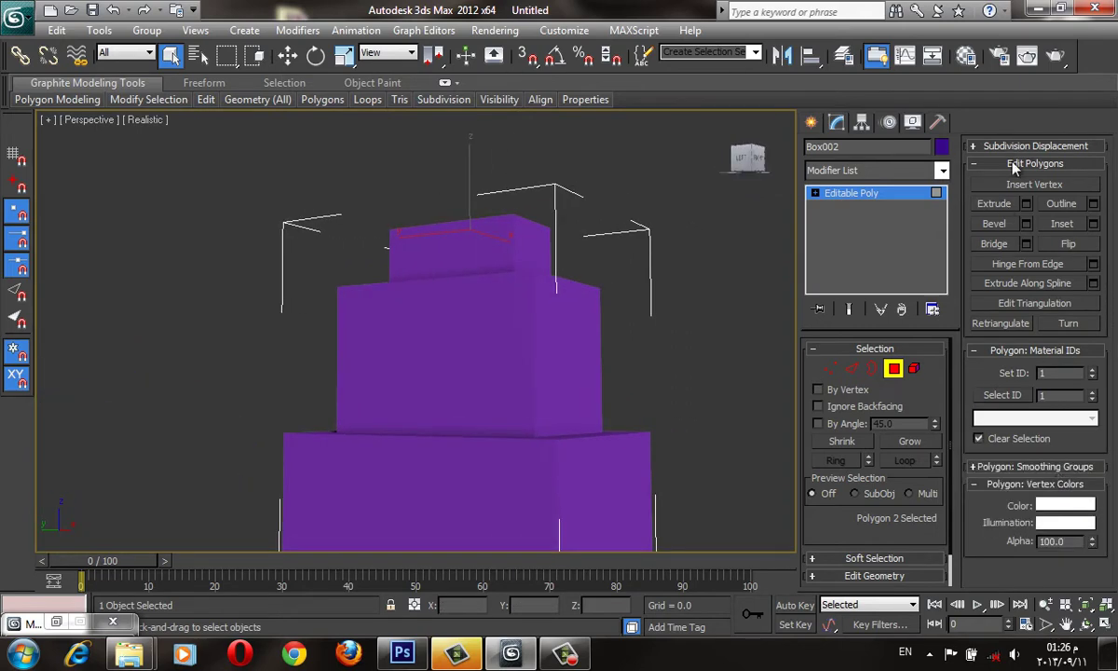
Step: Assign material ID 2 to the top tier's polygons
left_click(1014, 165)
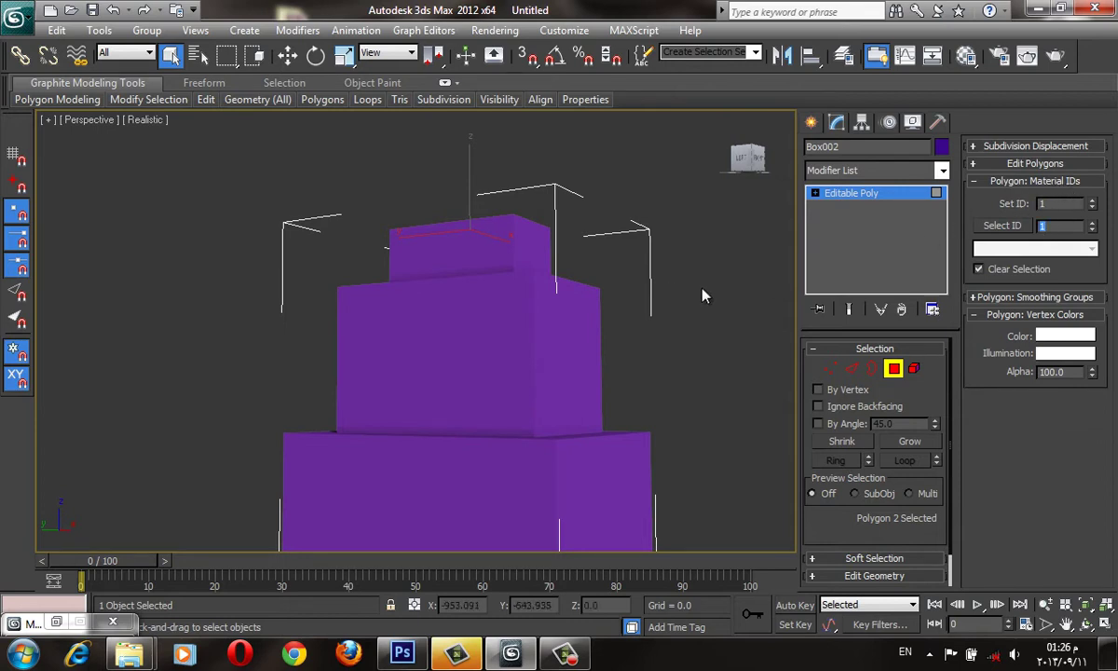
key("F4")
middle_click_drag(682, 305, 741, 307)
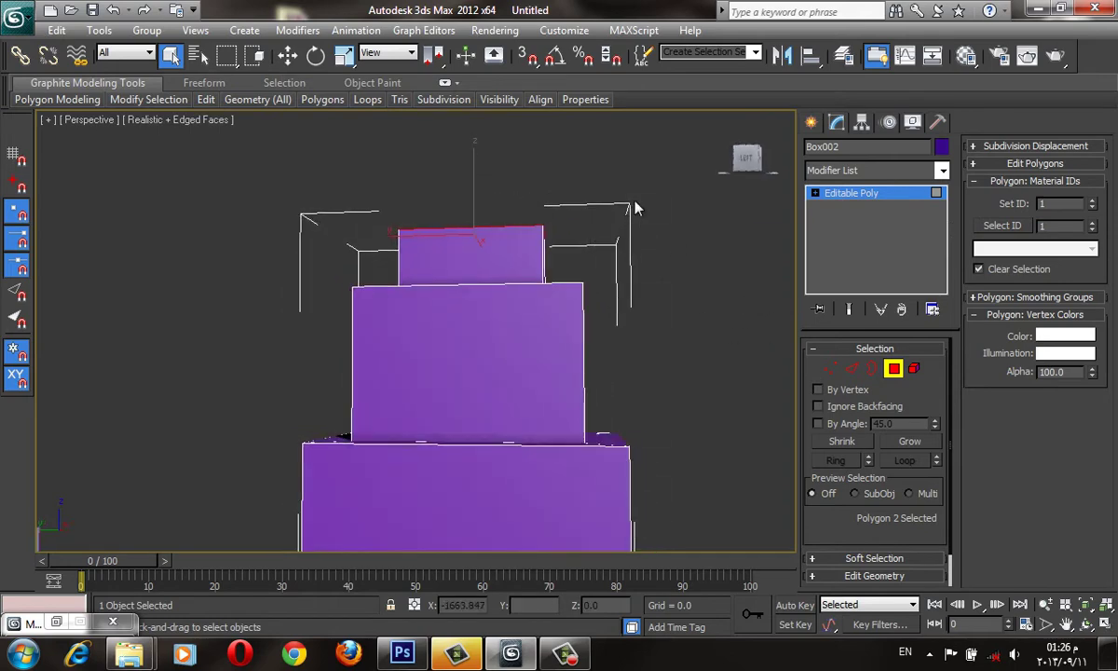
left_click_drag(570, 207, 317, 261)
middle_click_drag(581, 261, 1006, 247, "alt")
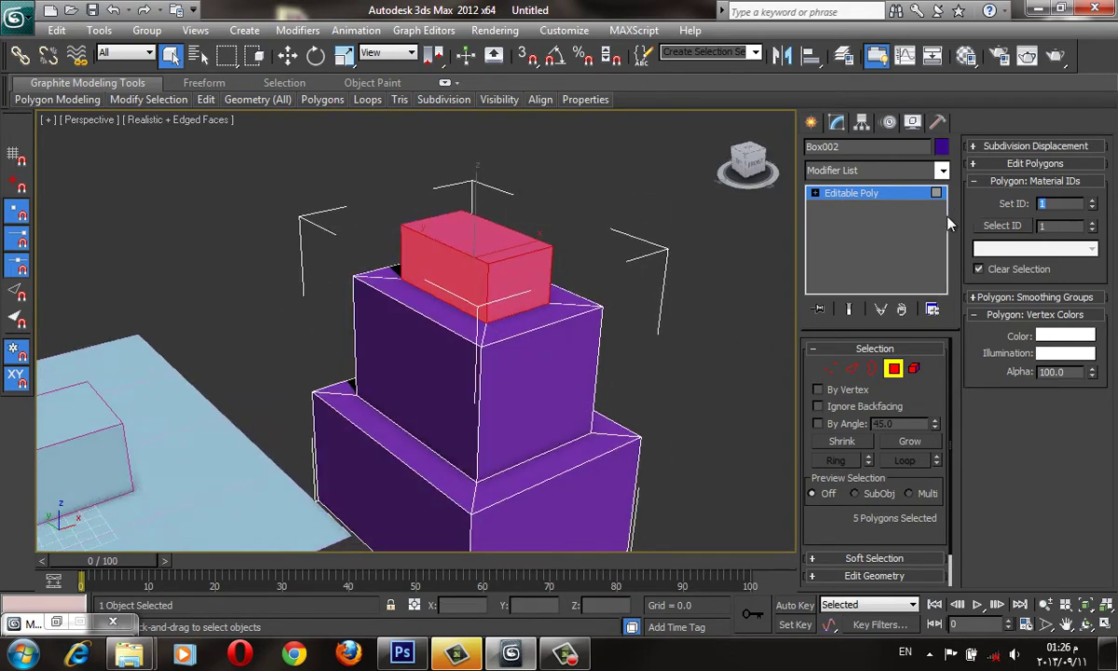
type("2")
key("Return")
Step: Assign material ID 3 to the middle tier's polygons
middle_click_drag(729, 262, 799, 229, "alt")
left_click(560, 350)
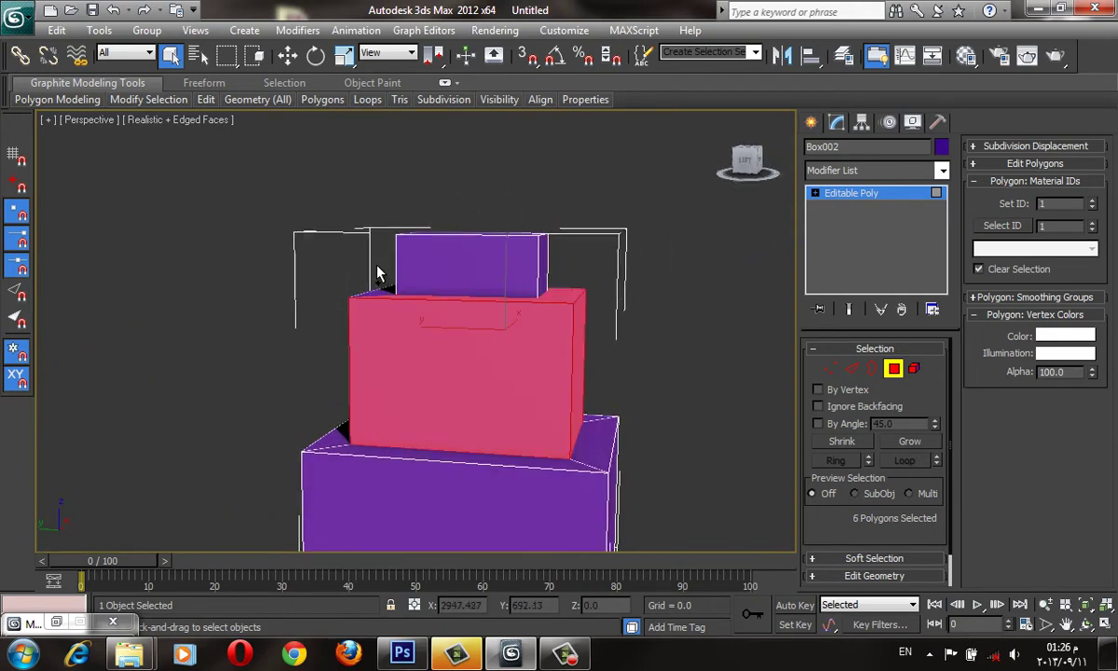
mouse_move(338, 342)
middle_mouse_down("alt")
mouse_move(545, 367)
mouse_move(699, 311)
mouse_move(419, 365)
middle_mouse_up("alt")
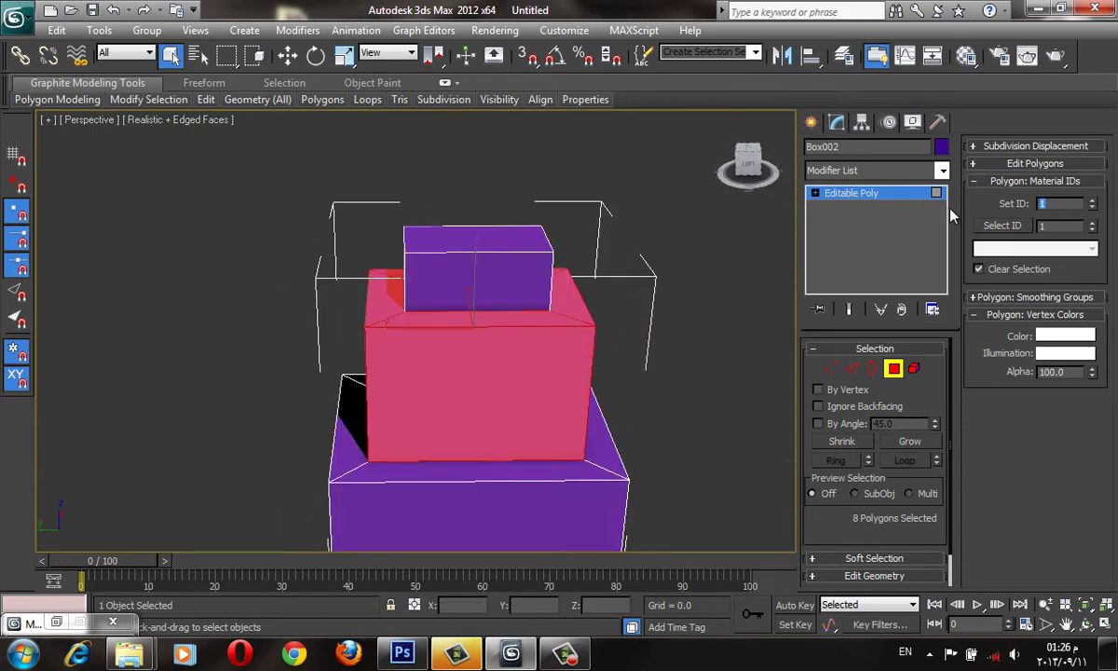
type("3")
key("Return")
Step: Assign material ID 4 to the bottom tier's polygons
scroll(678, 334, "down", 3)
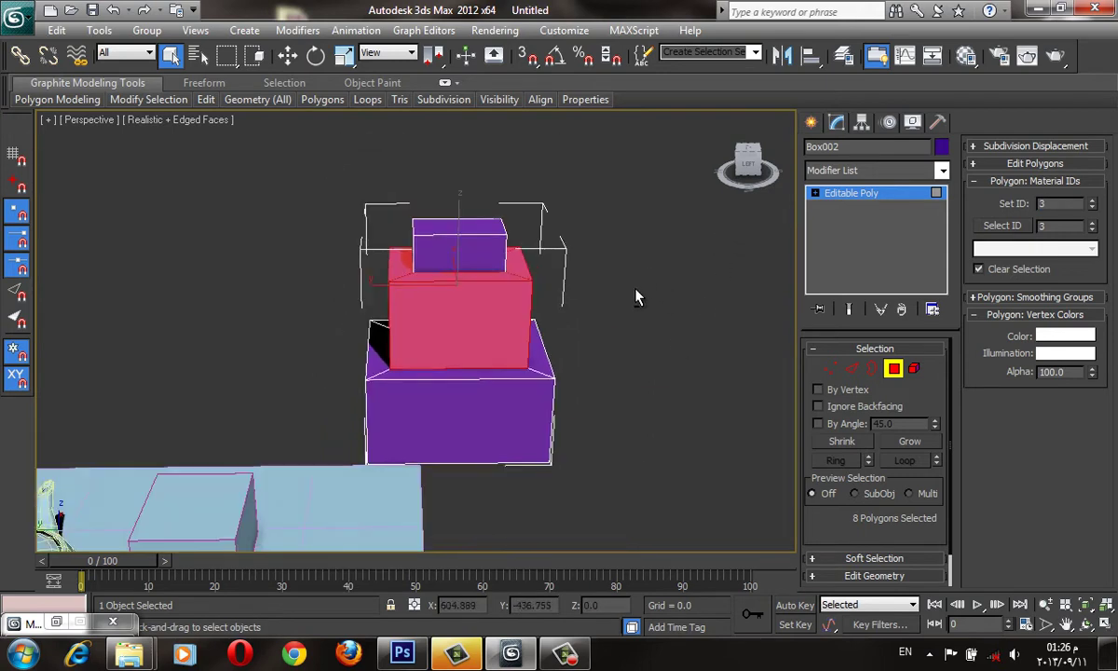
middle_click_drag(636, 296, 499, 225, "alt")
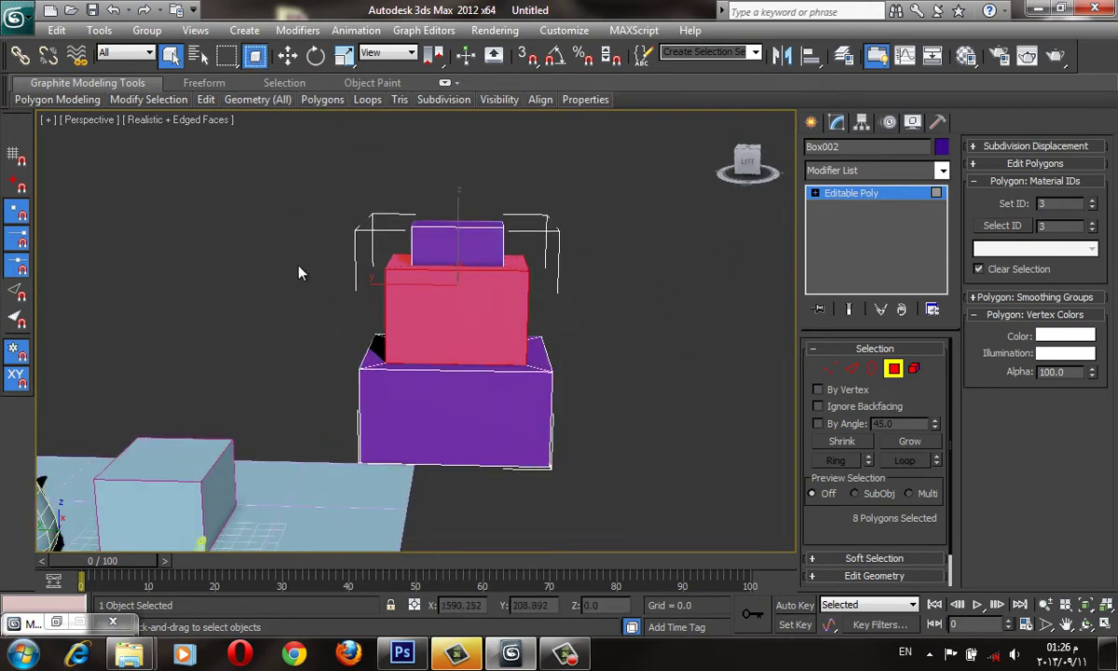
left_click_drag(722, 579, 717, 573)
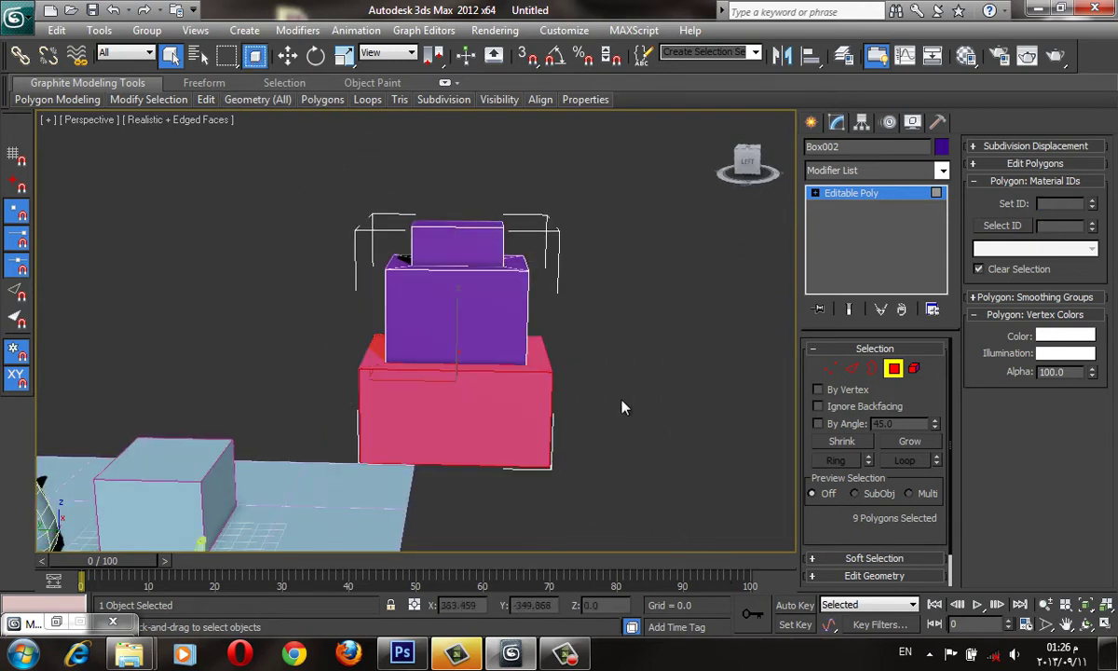
mouse_move(621, 407)
middle_mouse_down("alt")
mouse_move(339, 357)
mouse_move(511, 482)
mouse_move(559, 447)
middle_mouse_up("alt")
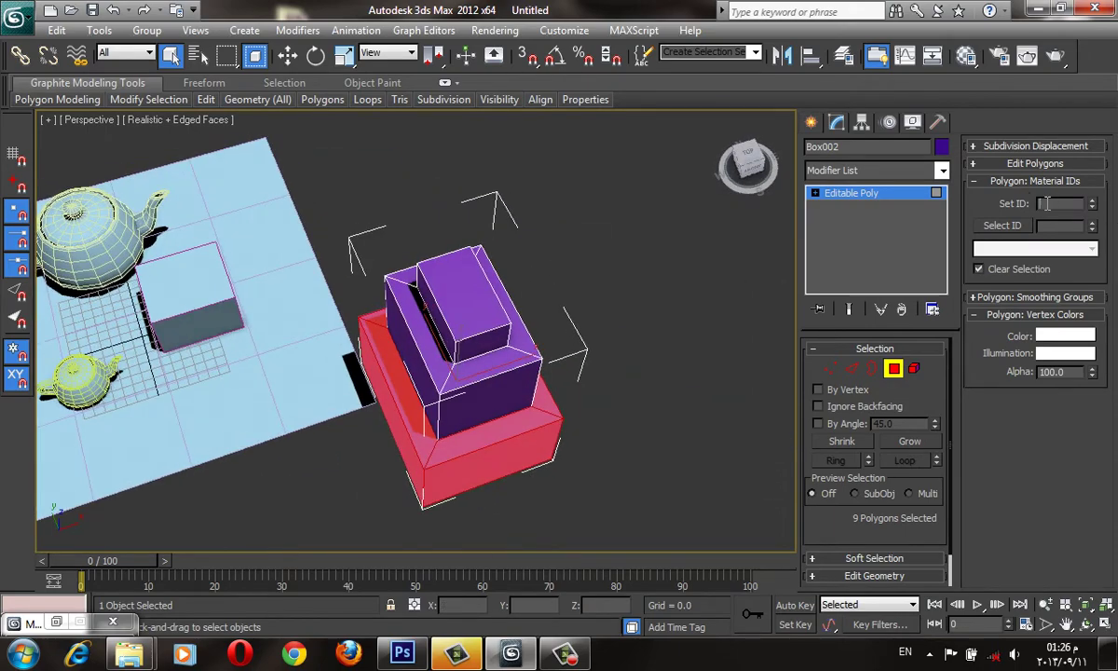
type("4")
key("Return")
Step: Check the faces carrying IDs 4 and 3 with Select ID, then clear the selection
left_click(609, 299)
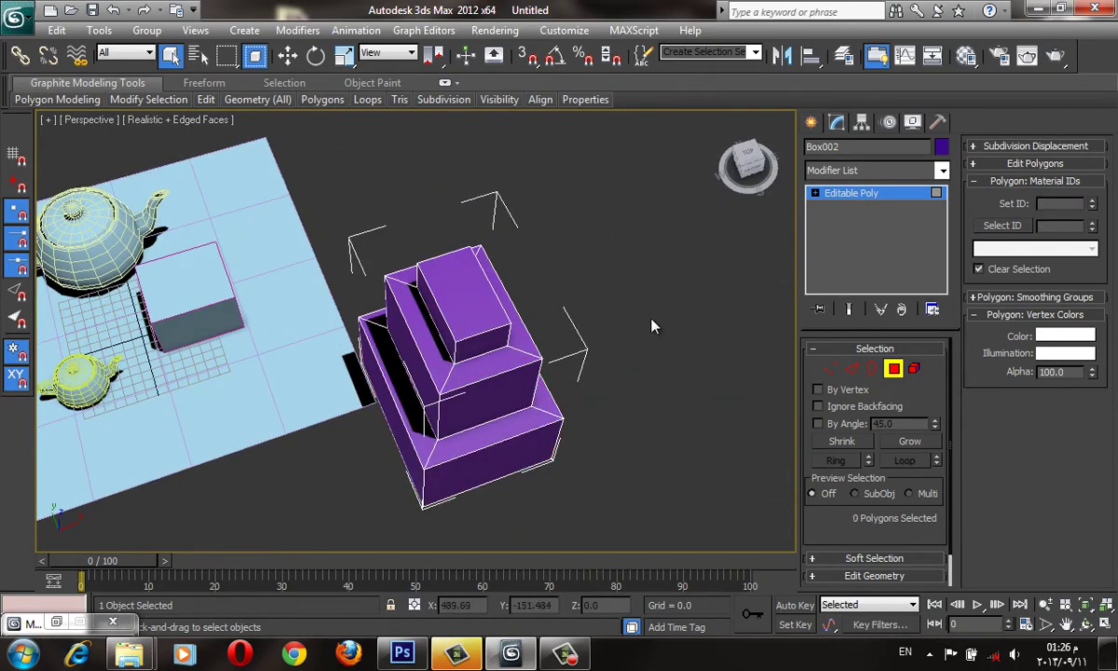
mouse_move(609, 298)
middle_mouse_down("alt")
mouse_move(693, 299)
mouse_move(725, 341)
middle_mouse_up("alt")
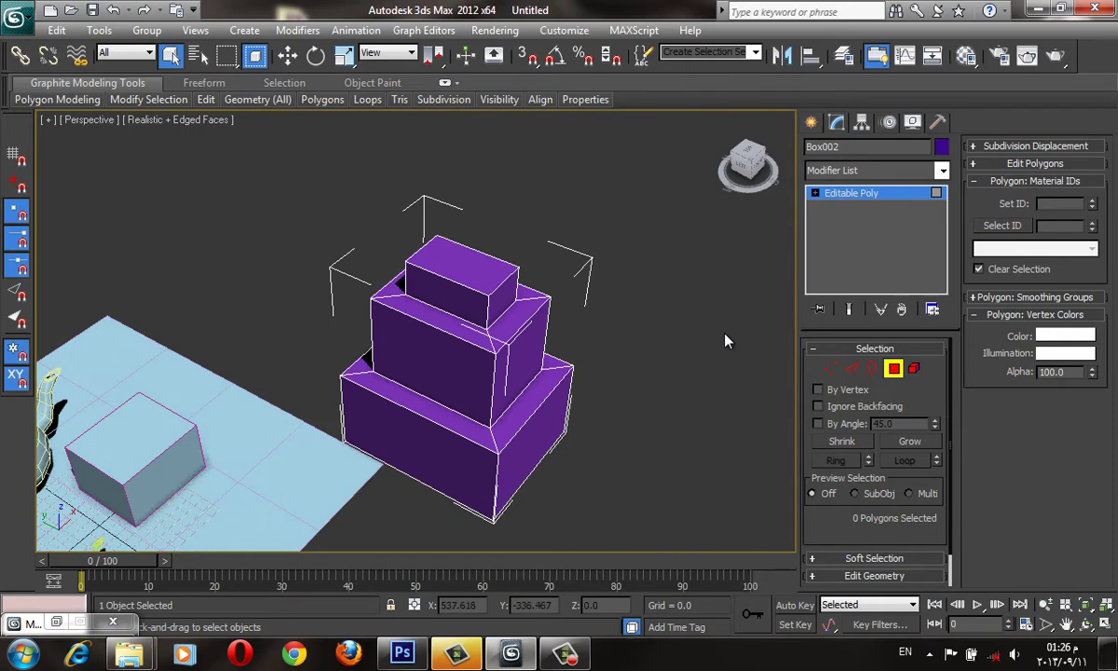
scroll(735, 329, "up", 2)
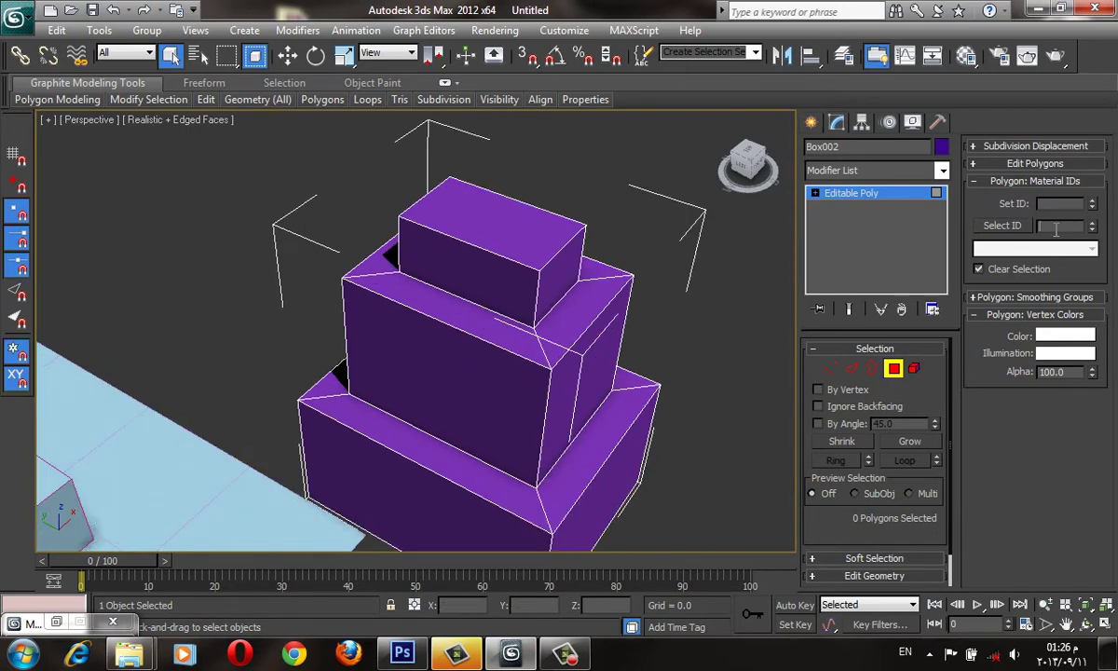
type("4")
key("Return")
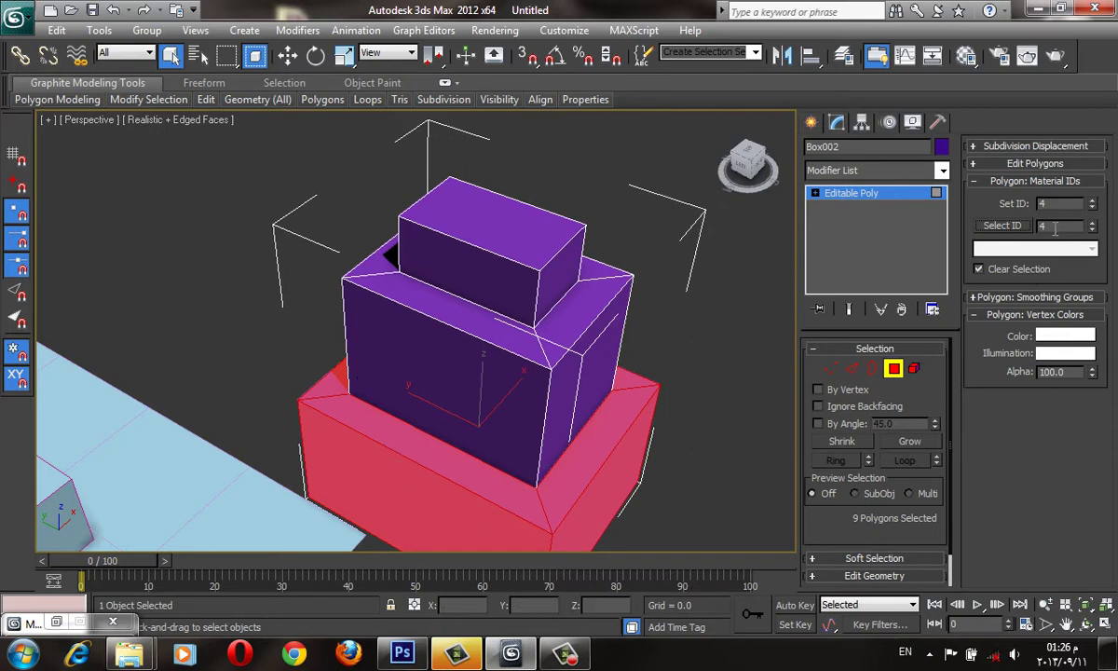
left_click(1005, 226)
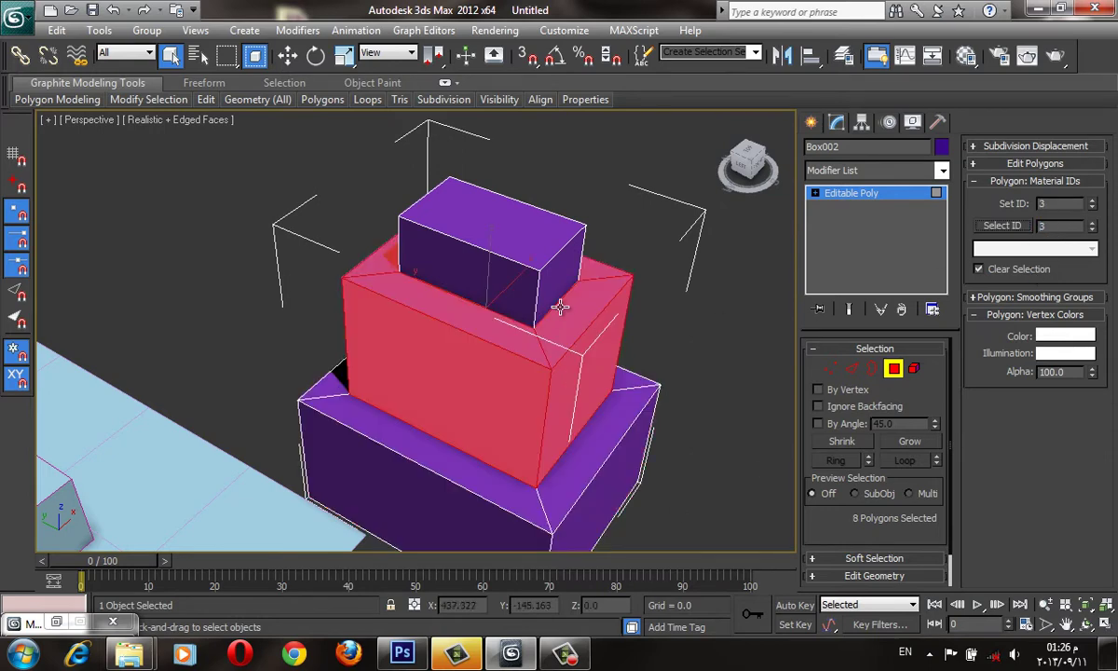
mouse_move(673, 323)
middle_mouse_down("alt")
mouse_move(711, 281)
mouse_move(633, 335)
middle_mouse_up("alt")
left_click(723, 282)
scroll(722, 282, "down", 2)
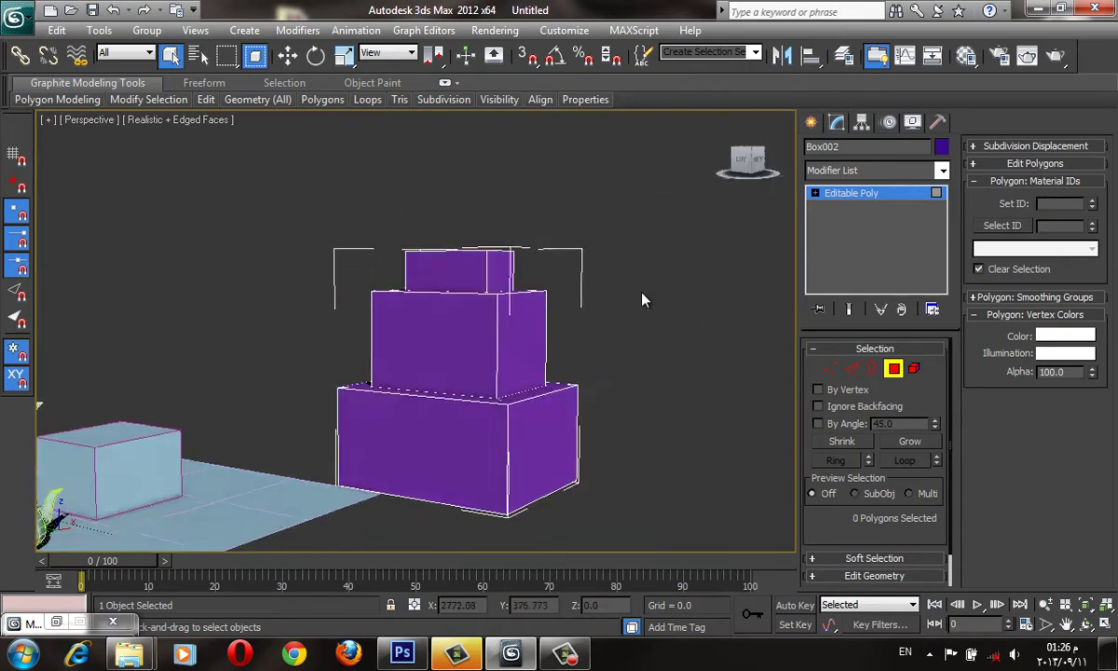
Step: Copy the sample material into sub-materials 1 through 4 of the Multi/Sub-Object material
key("m")
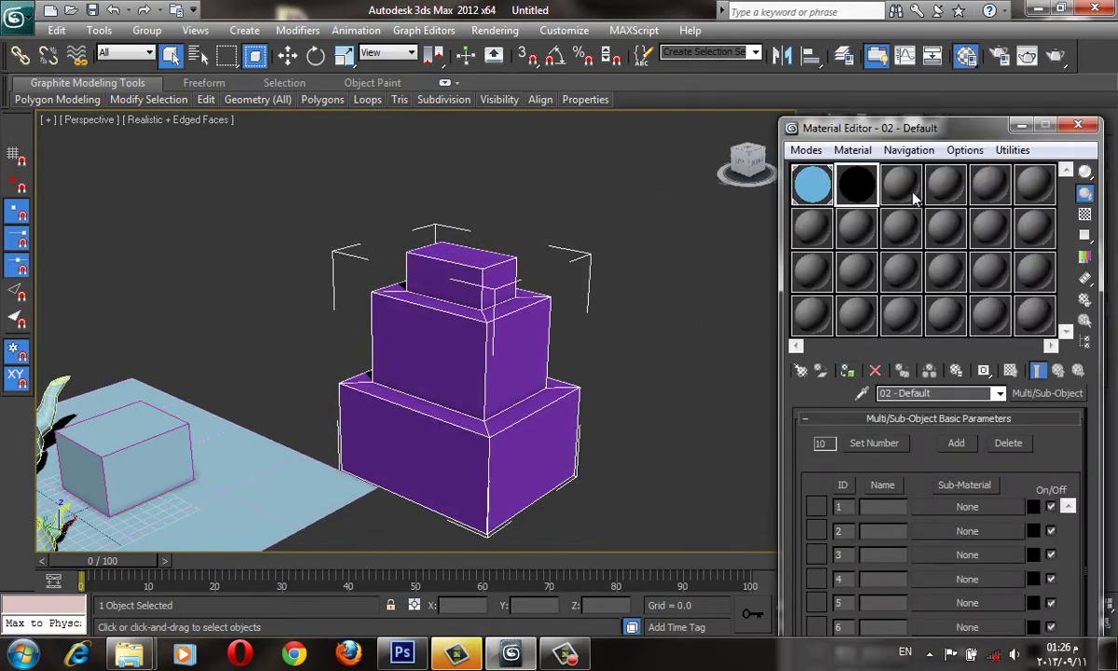
left_click_drag(948, 132, 883, 17)
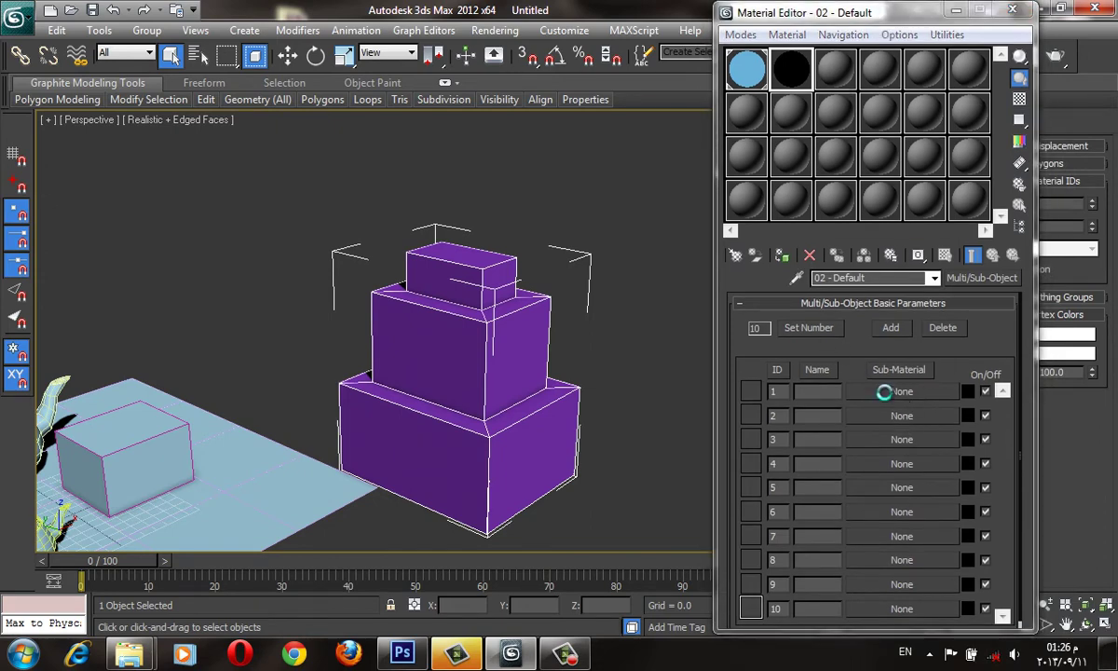
left_click_drag(842, 84, 895, 392)
left_click(835, 320)
left_click(836, 373)
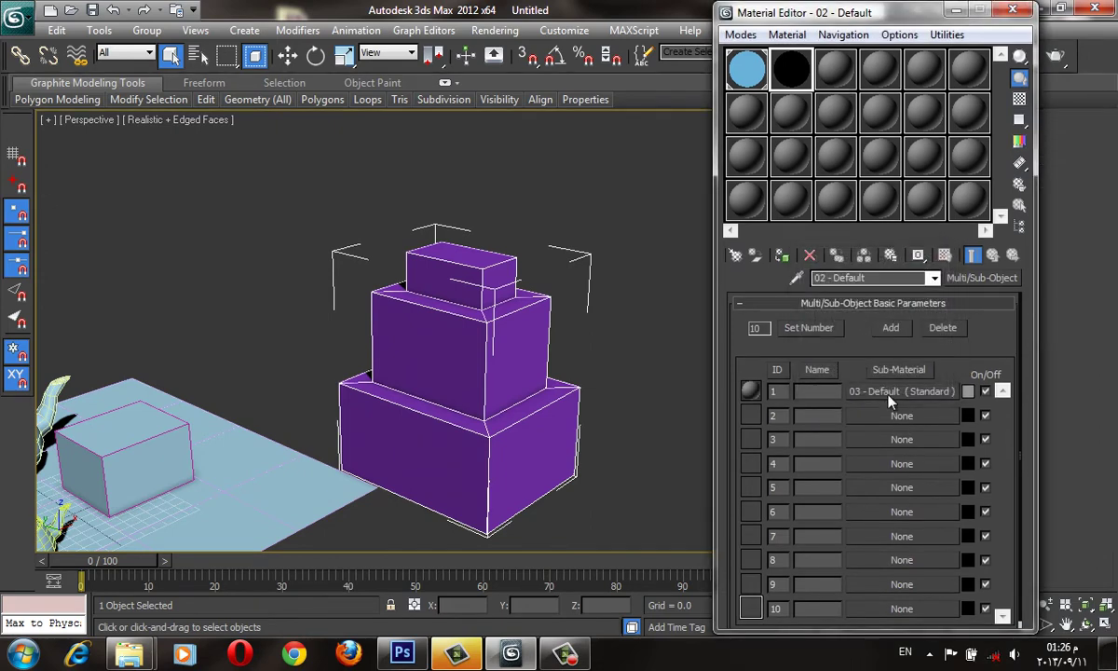
left_click_drag(791, 70, 859, 400)
left_click(836, 373)
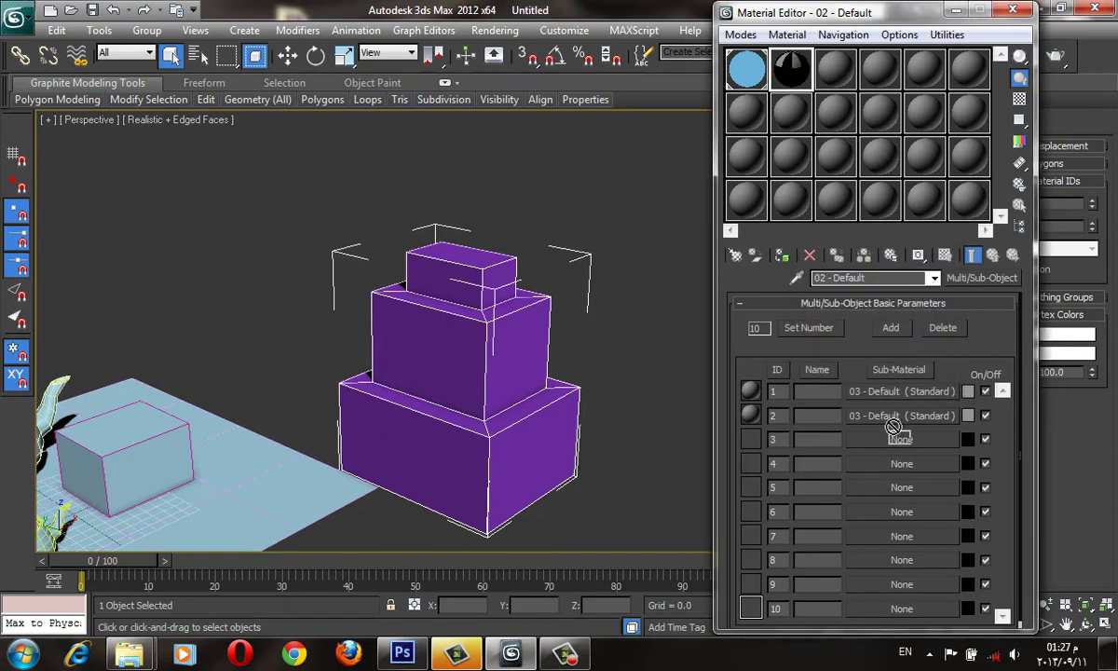
left_click_drag(792, 70, 891, 439)
left_click(842, 377)
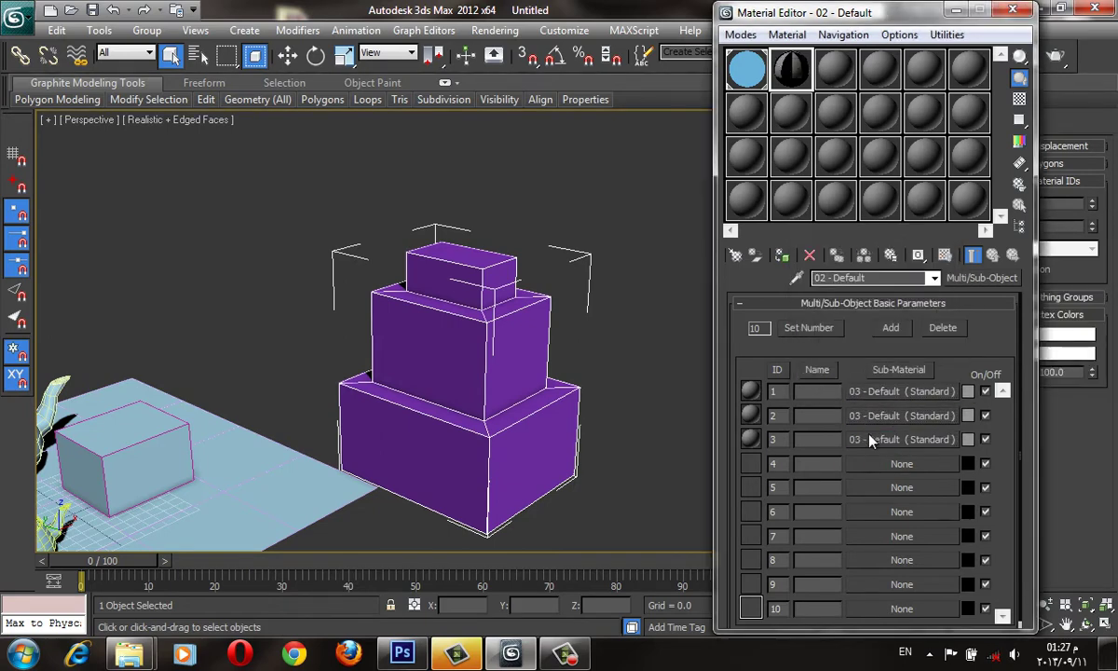
left_click_drag(818, 439, 818, 463)
left_click(836, 373)
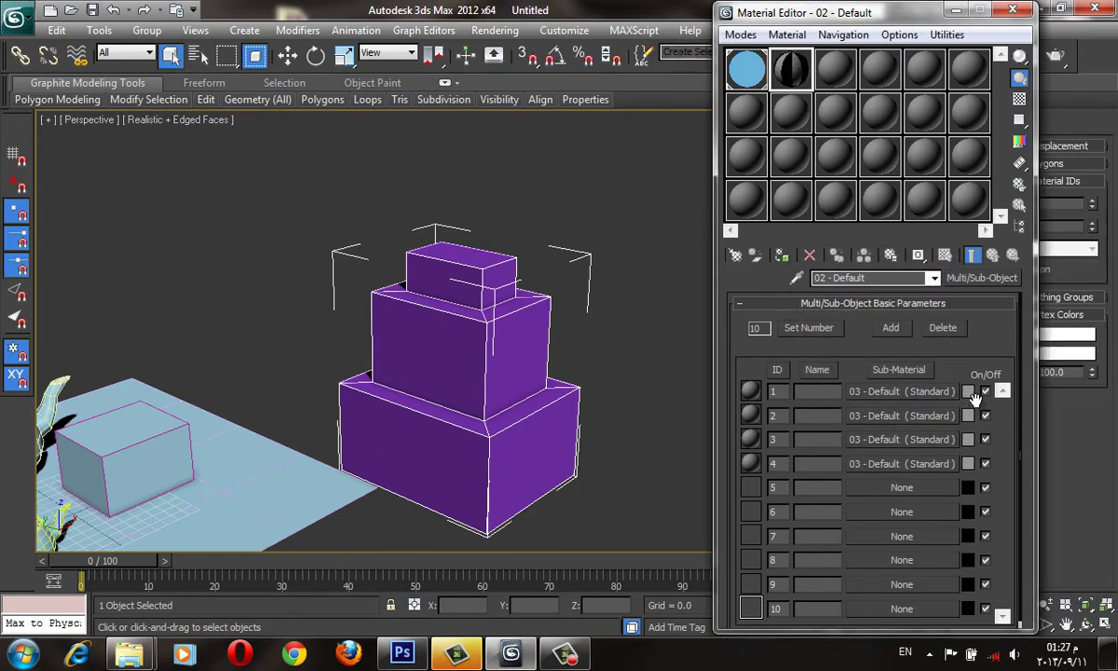
Step: Colour sub-materials 2, 3 and 4 red, blue and light green, and assign it to the stack
left_click(969, 415)
left_click_drag(451, 129, 483, 118)
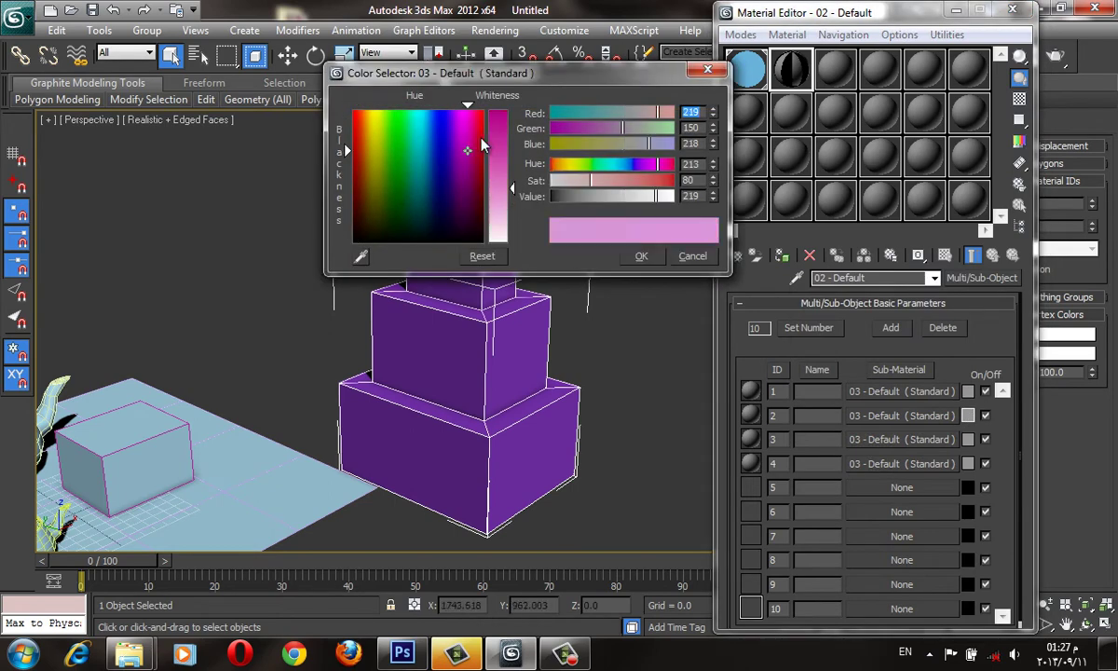
left_click(641, 256)
left_click(968, 439)
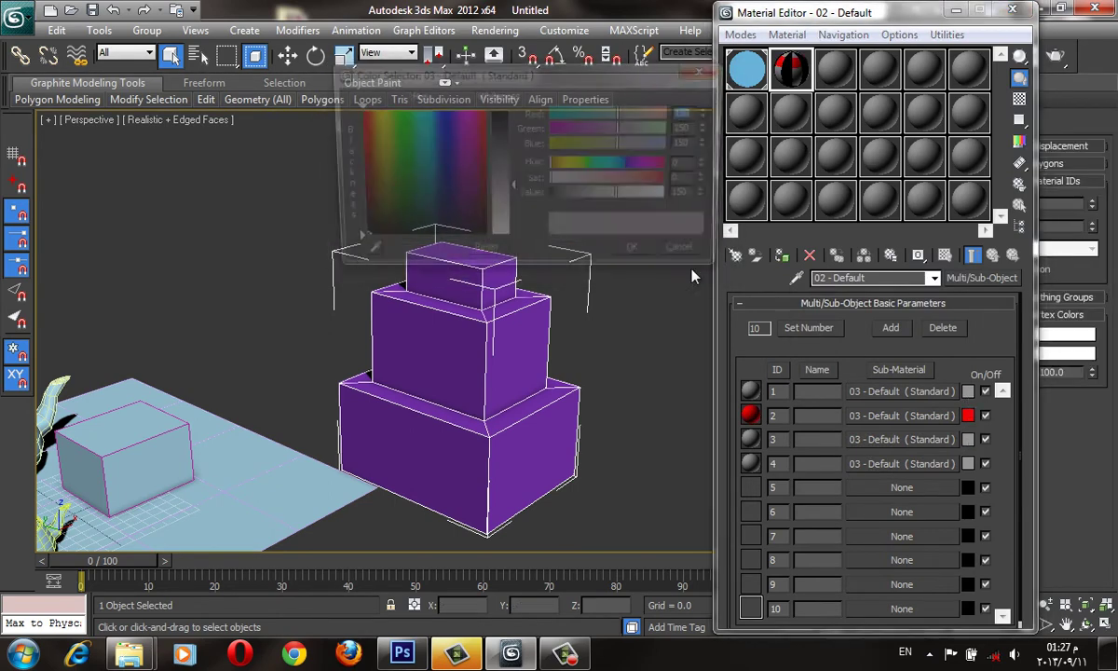
left_click_drag(445, 130, 435, 121)
left_click_drag(495, 157, 497, 116)
left_click(641, 256)
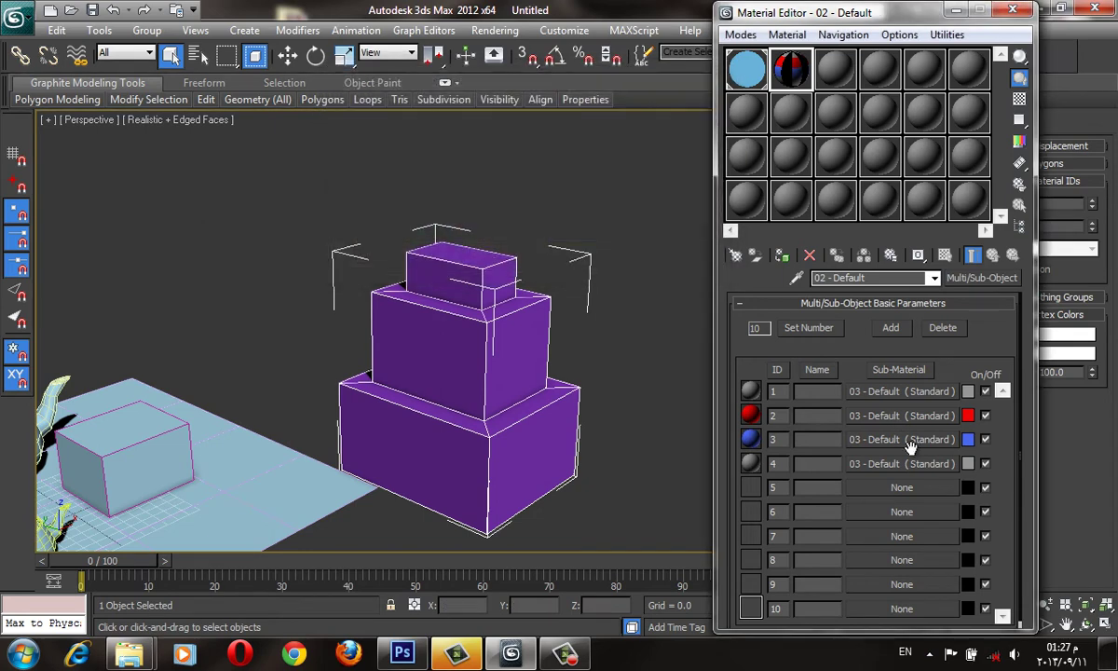
left_click(968, 463)
left_click_drag(386, 111, 395, 124)
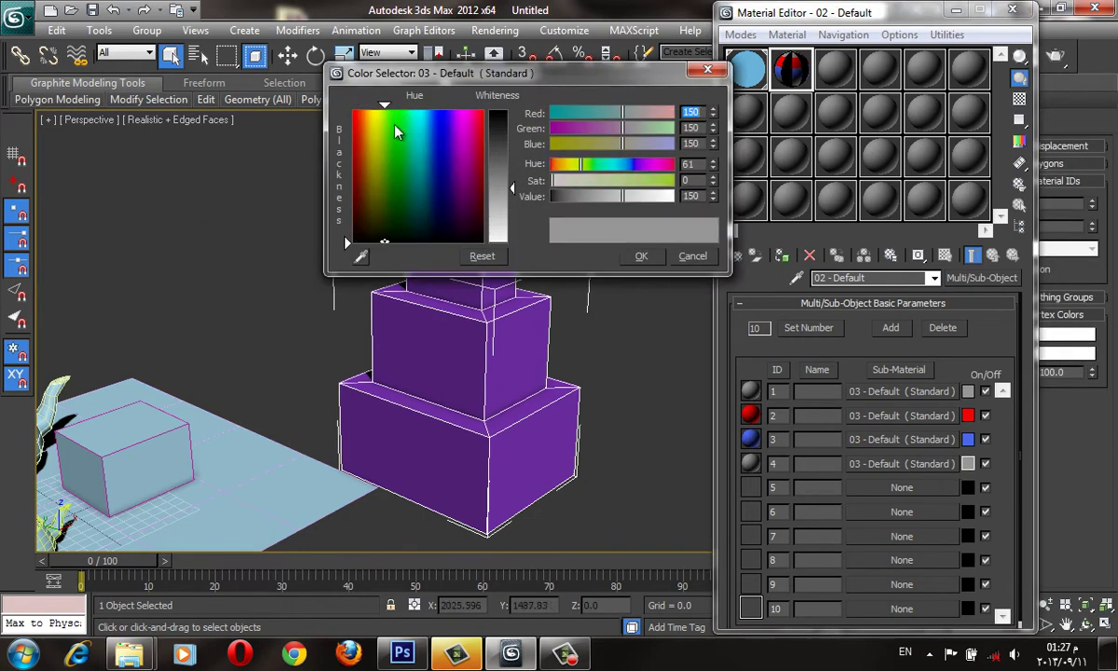
key("Return")
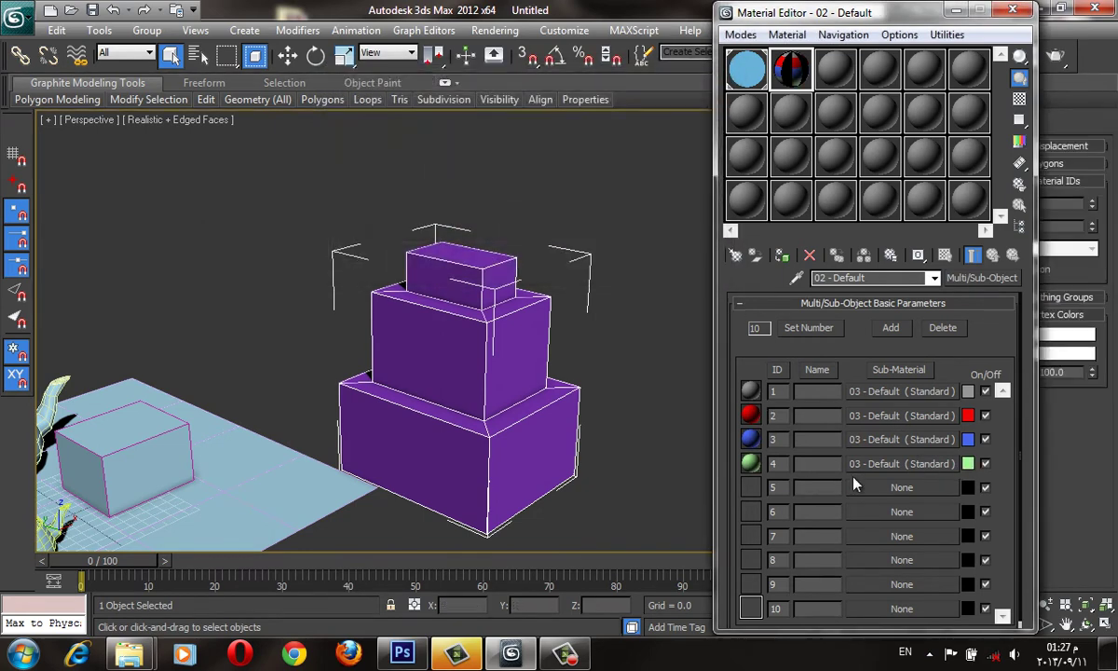
left_click(795, 261)
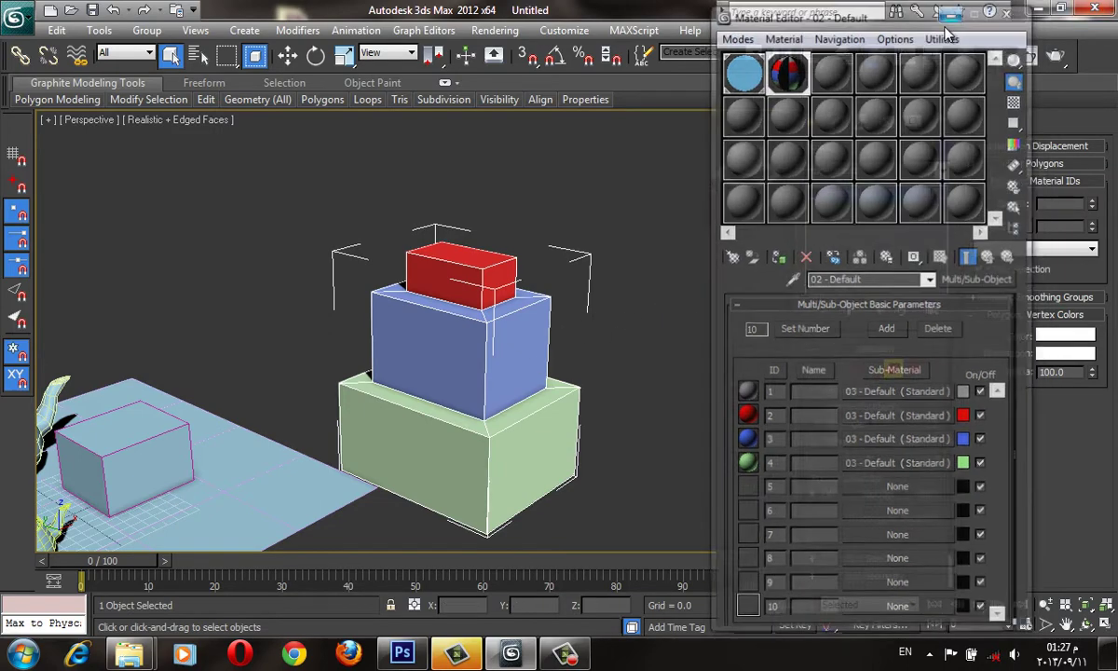
left_click(1013, 9)
Step: Draw a new box beside the stacked boxes
scroll(596, 227, "down", 4)
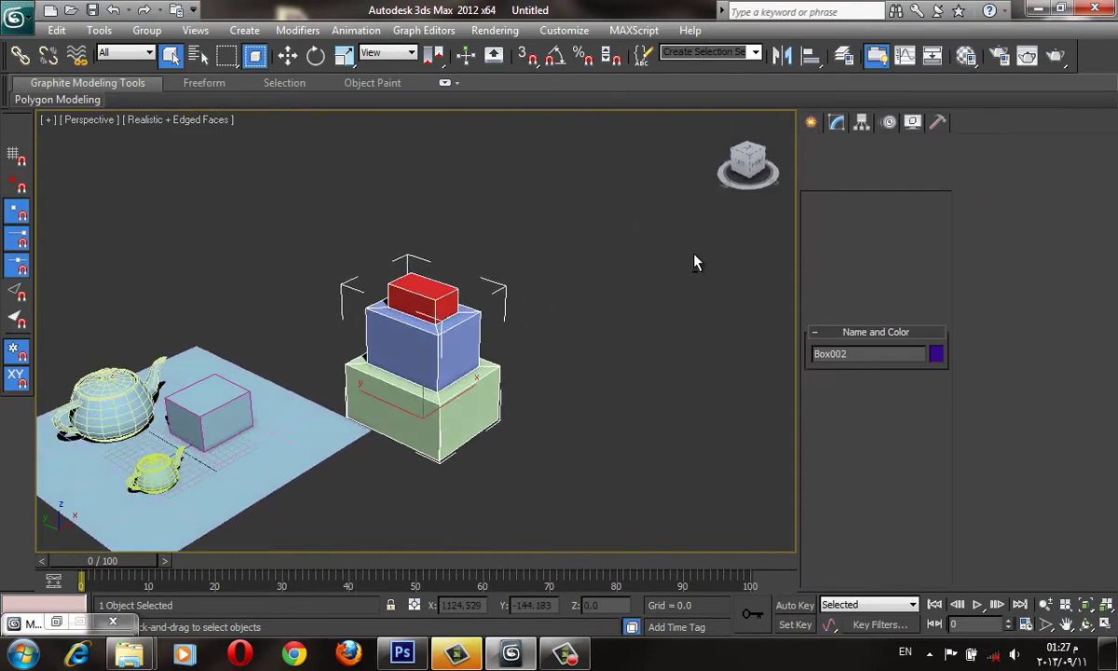
left_click(843, 234)
left_click_drag(620, 373, 660, 415)
left_click(702, 192)
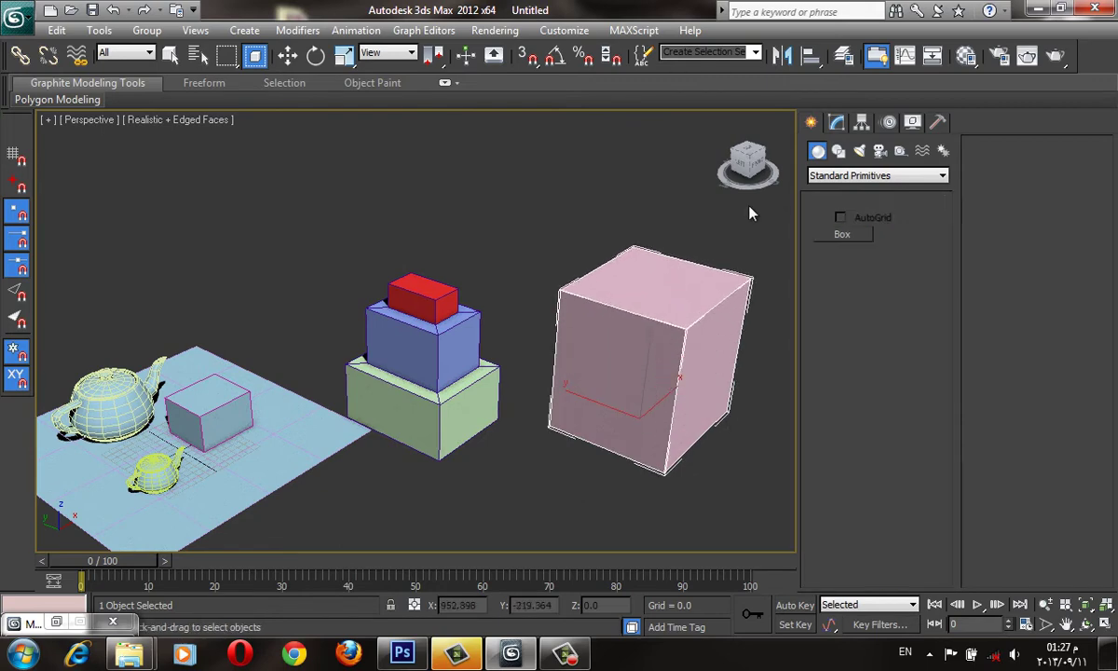
Step: Add an Edit Poly modifier to the new box and select its top face
left_click(837, 122)
left_click(875, 171)
scroll(874, 172, "down", 8)
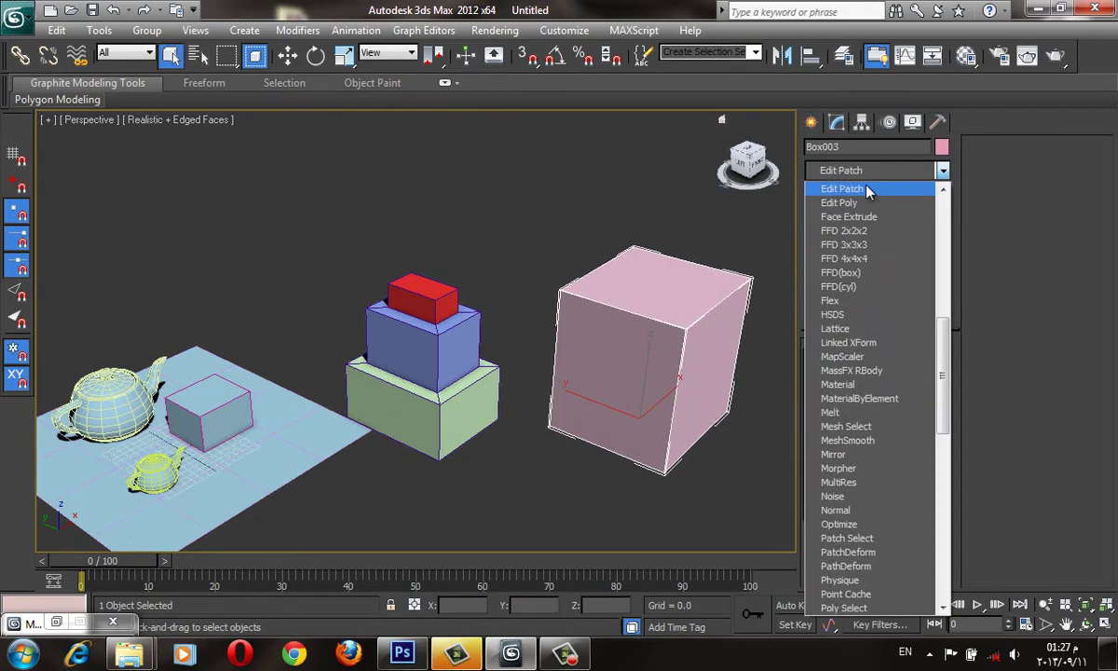
left_click(811, 187)
middle_click_drag(675, 269, 630, 274)
left_click(1074, 165)
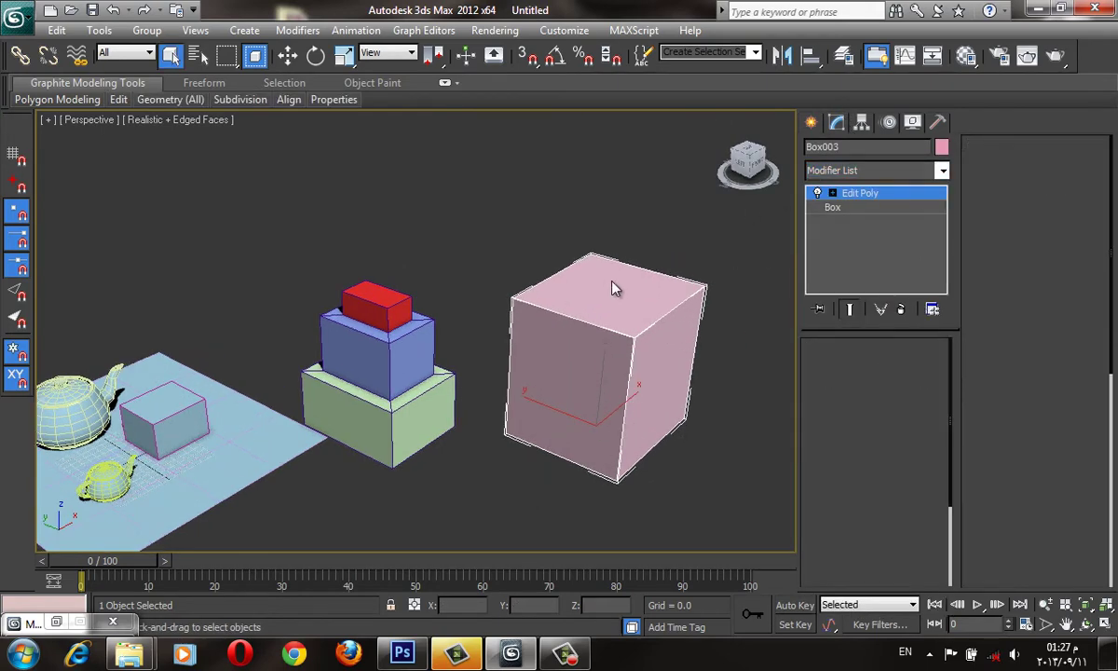
left_click(596, 275)
Step: Apply the unused grey 09 - Default material to Box003, reselect its top face, and minimize the Material Editor
key("m")
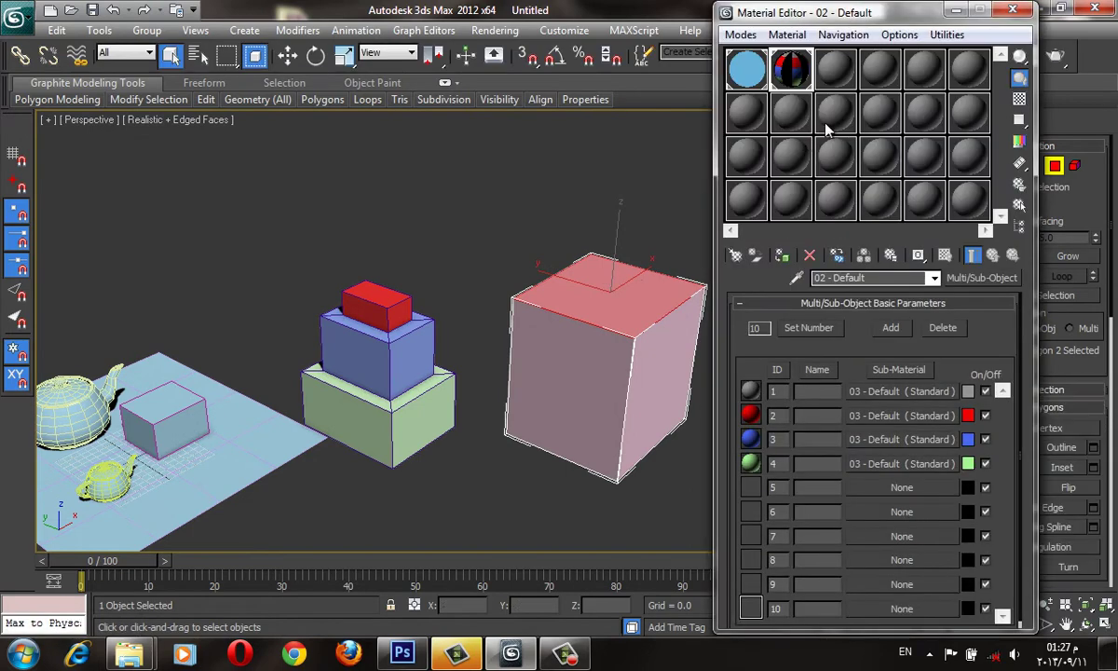
left_click(829, 130)
middle_click_drag(601, 289, 491, 294, "alt")
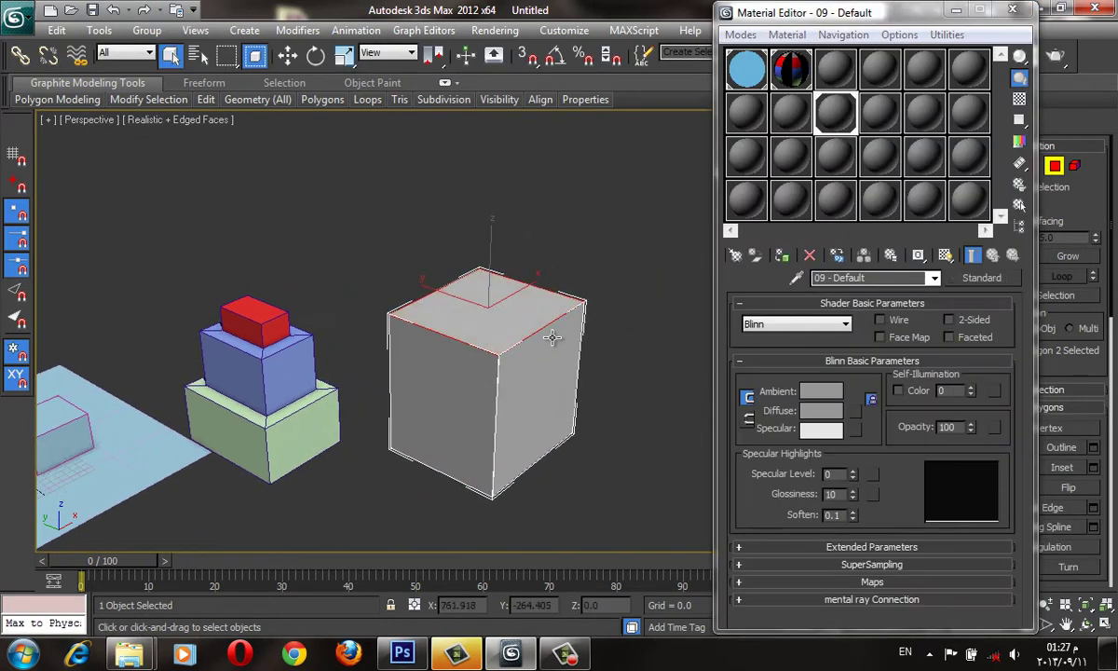
scroll(574, 322, "up", 3)
middle_click_drag(567, 506, 524, 461)
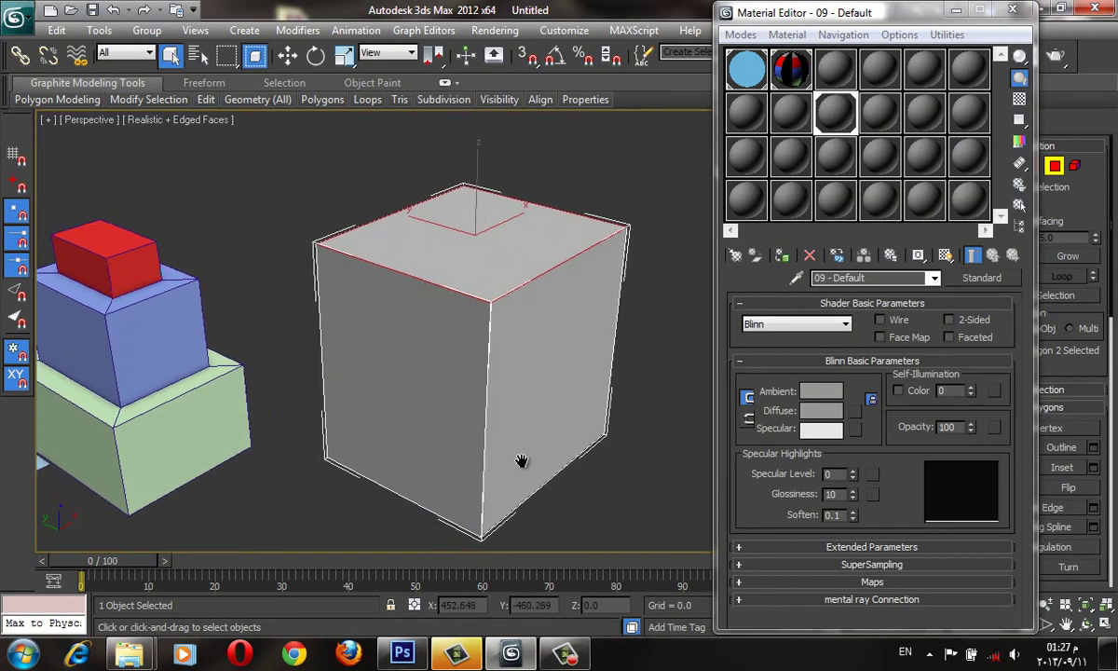
left_click(508, 210)
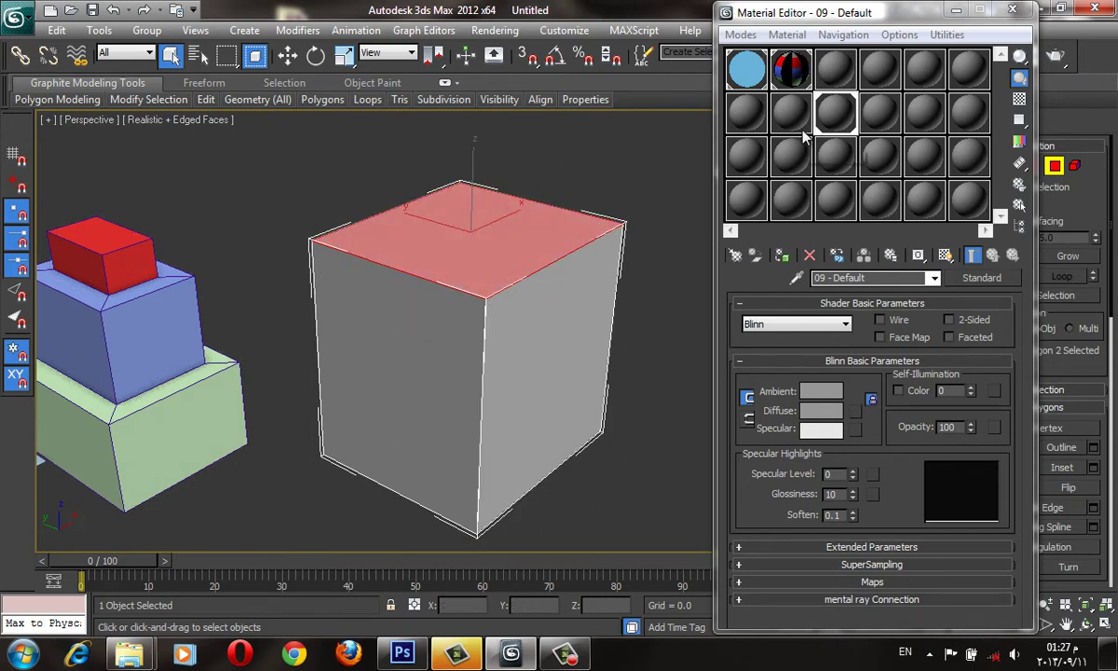
left_click(960, 10)
scroll(1044, 448, "down", 5)
Step: Clear the cube's top-face selection
scroll(1053, 522, "down", 5)
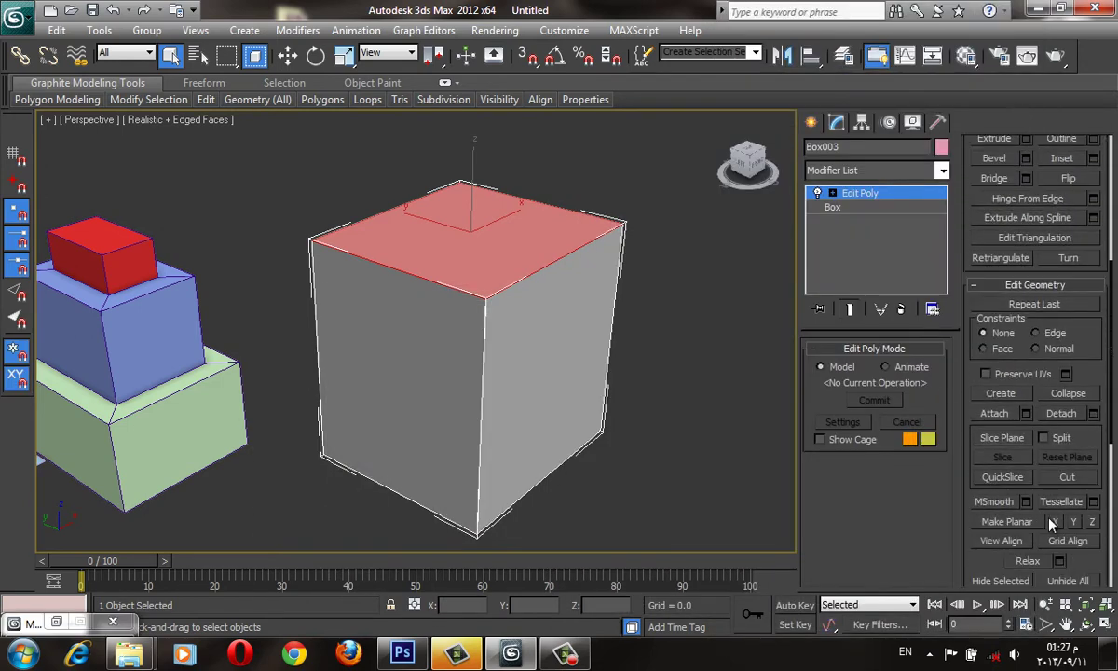
scroll(1053, 524, "down", 5)
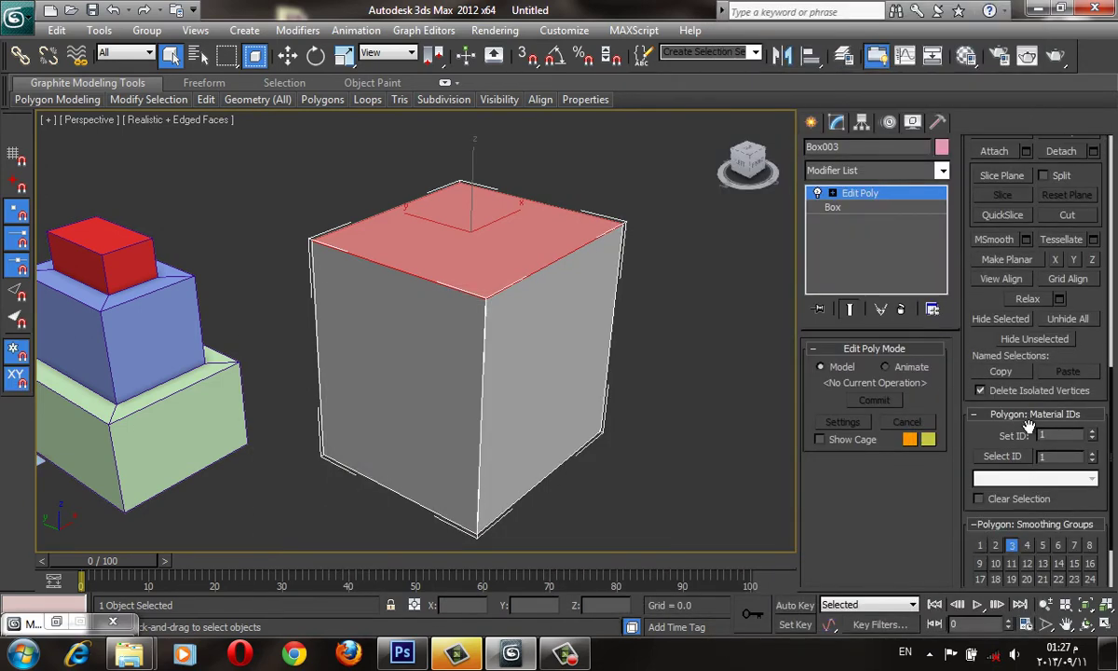
middle_click_drag(537, 445, 562, 461)
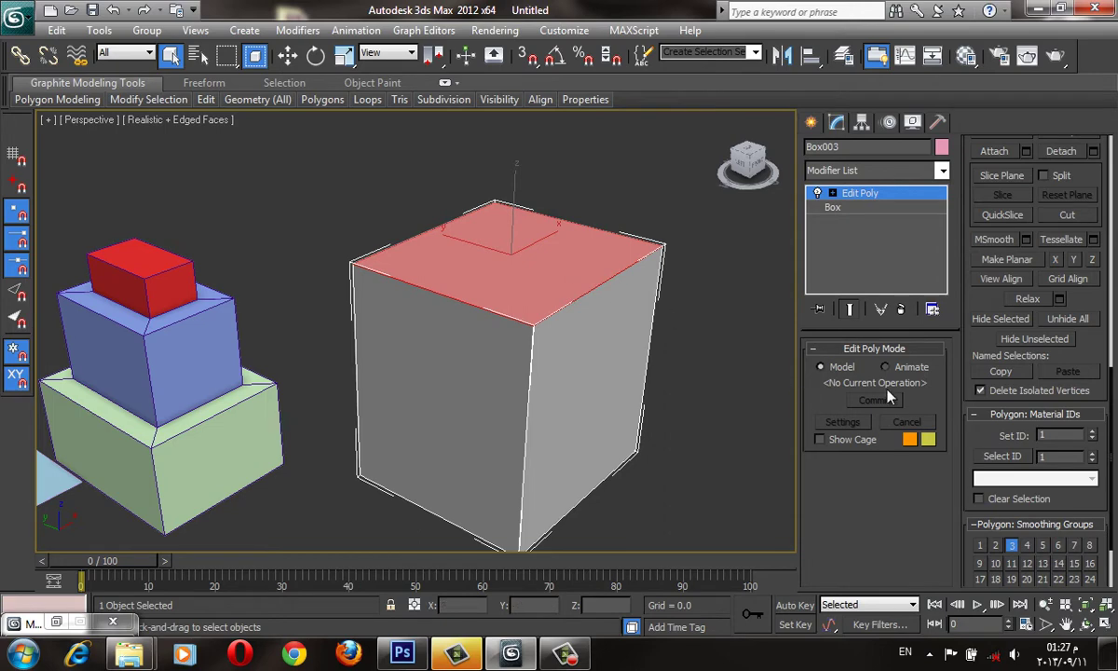
left_click(688, 368)
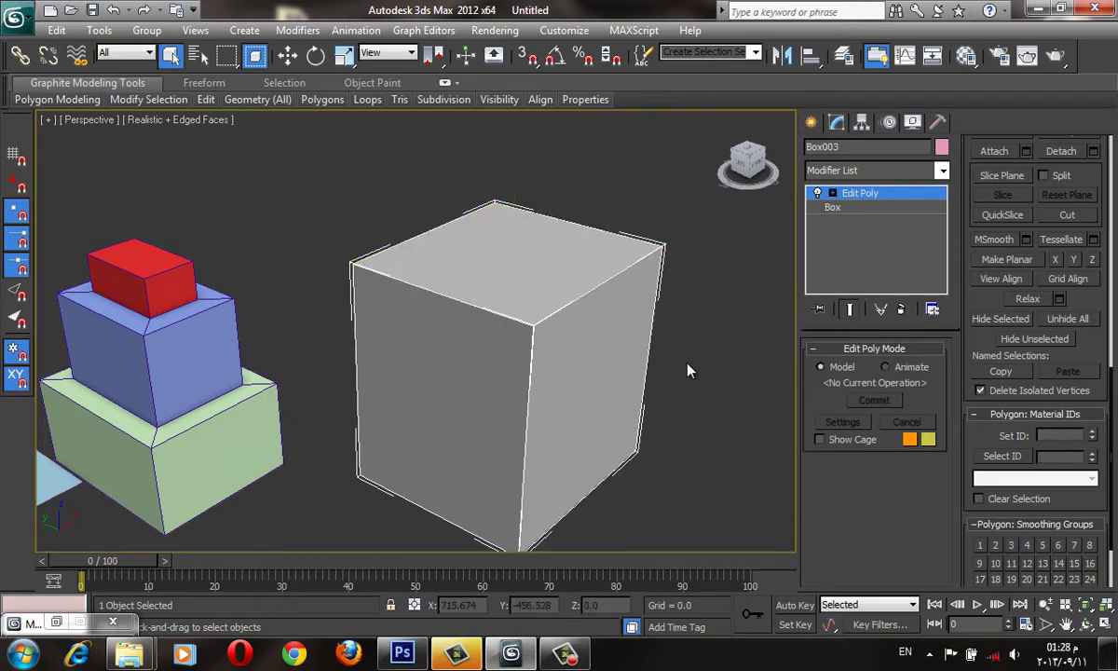
Step: In Edge mode, select the three edges meeting at the box's top front corner
scroll(423, 334, "down", 5)
mouse_move(423, 334)
middle_mouse_down()
mouse_move(532, 339)
mouse_move(492, 319)
middle_mouse_up()
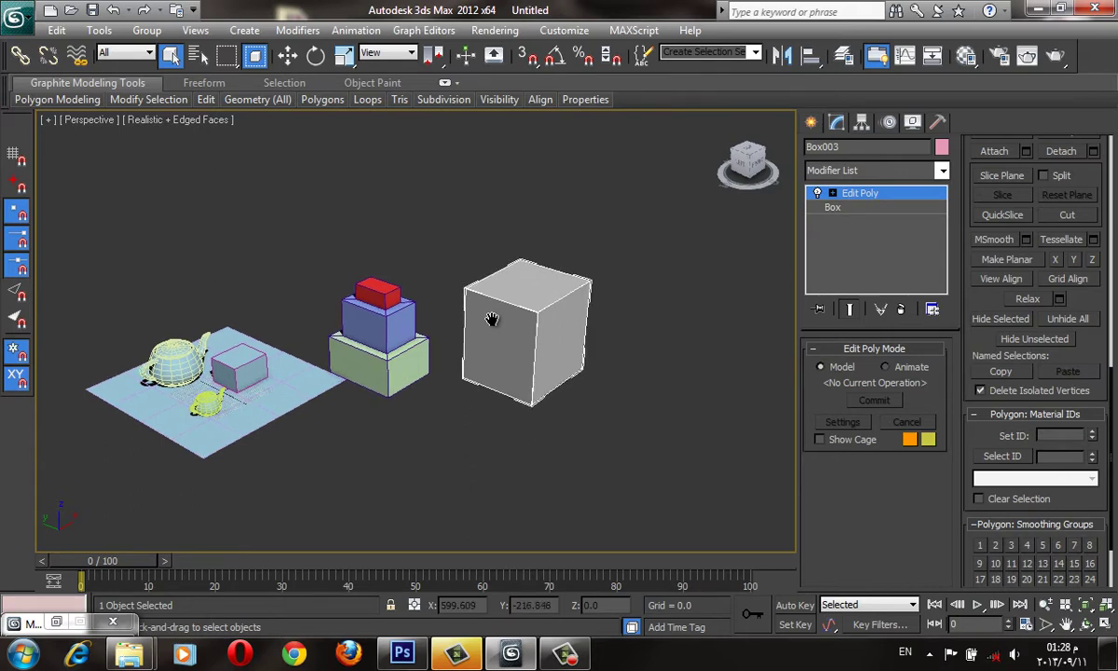
scroll(663, 408, "up", 5)
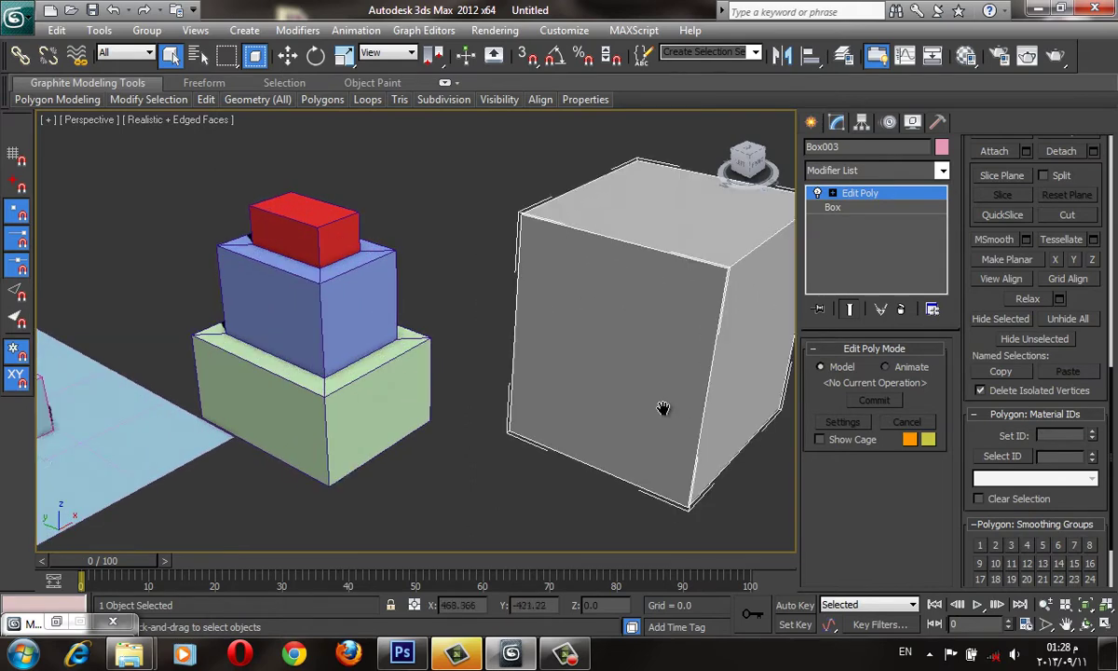
middle_click_drag(663, 408, 629, 391)
key("2")
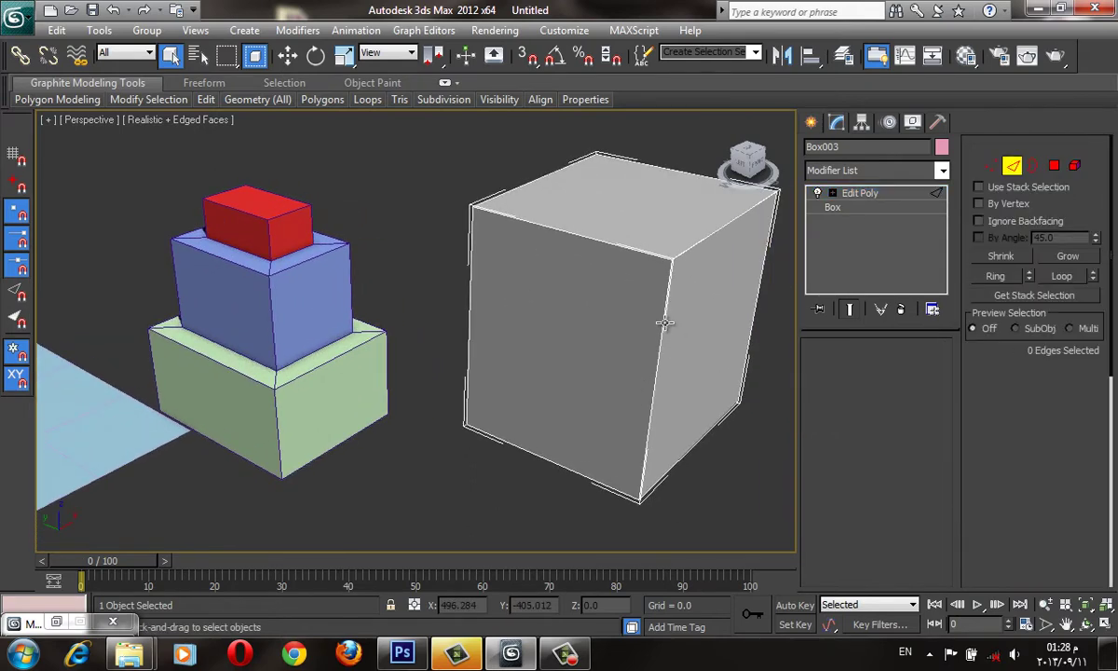
left_click(657, 296)
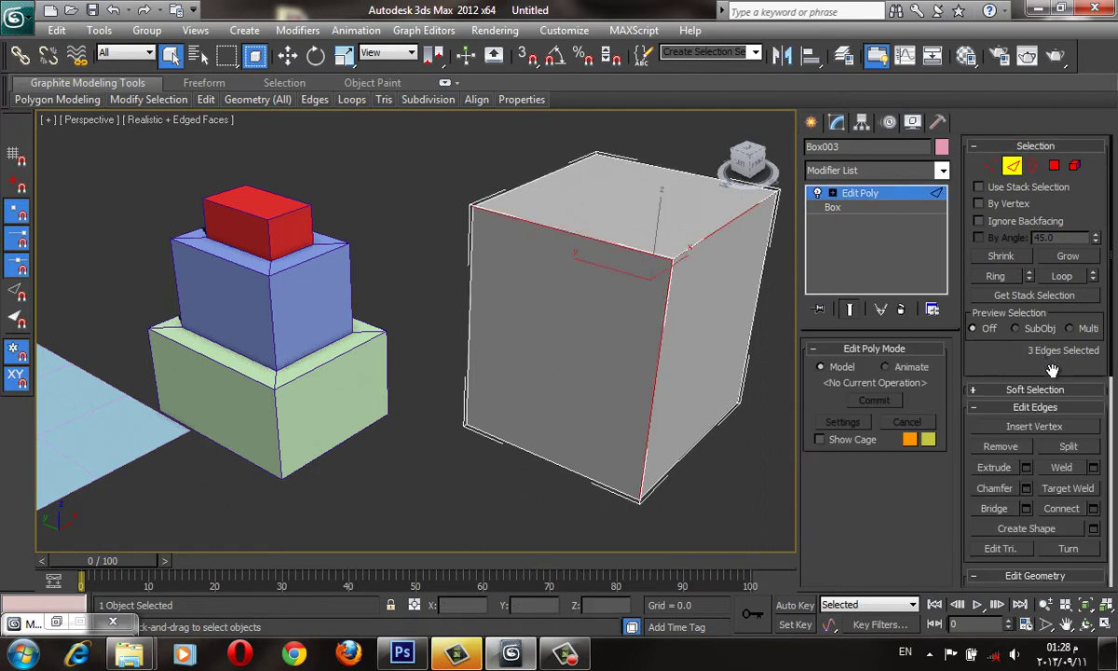
Step: Collapse the Edit Geometry and Edit Edges rollouts in the Edit Poly panel
scroll(1052, 371, "down", 2)
scroll(1052, 354, "down", 1)
scroll(1052, 336, "down", 3)
scroll(1052, 309, "down", 2)
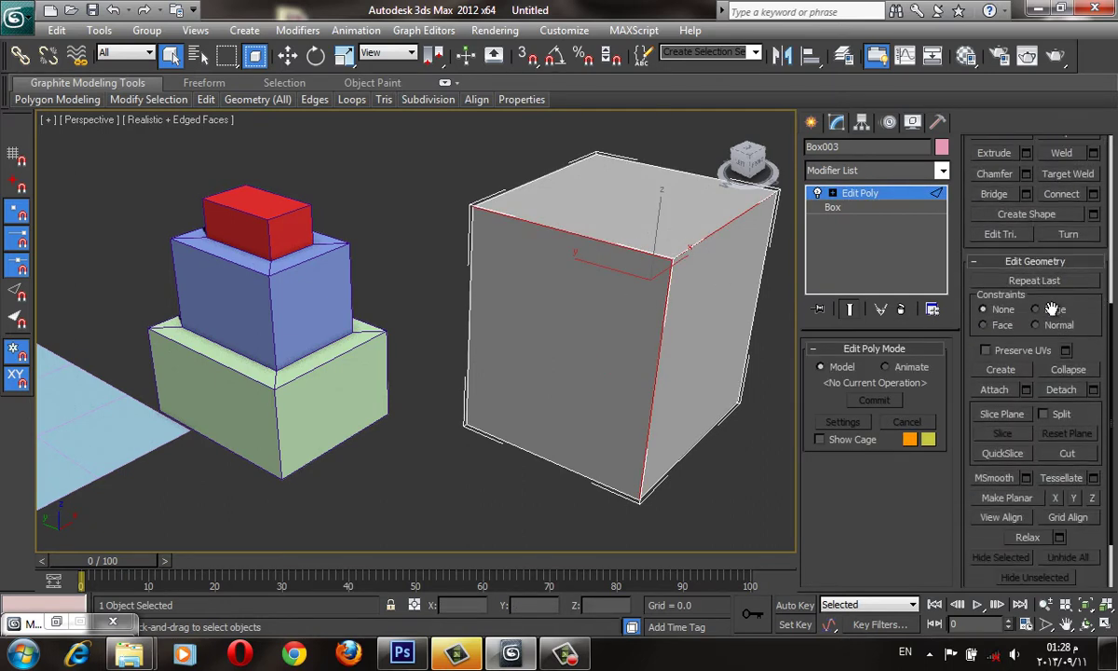
scroll(1043, 391, "down", 2)
scroll(1036, 474, "down", 1)
scroll(1060, 499, "up", 2)
scroll(1058, 419, "up", 4)
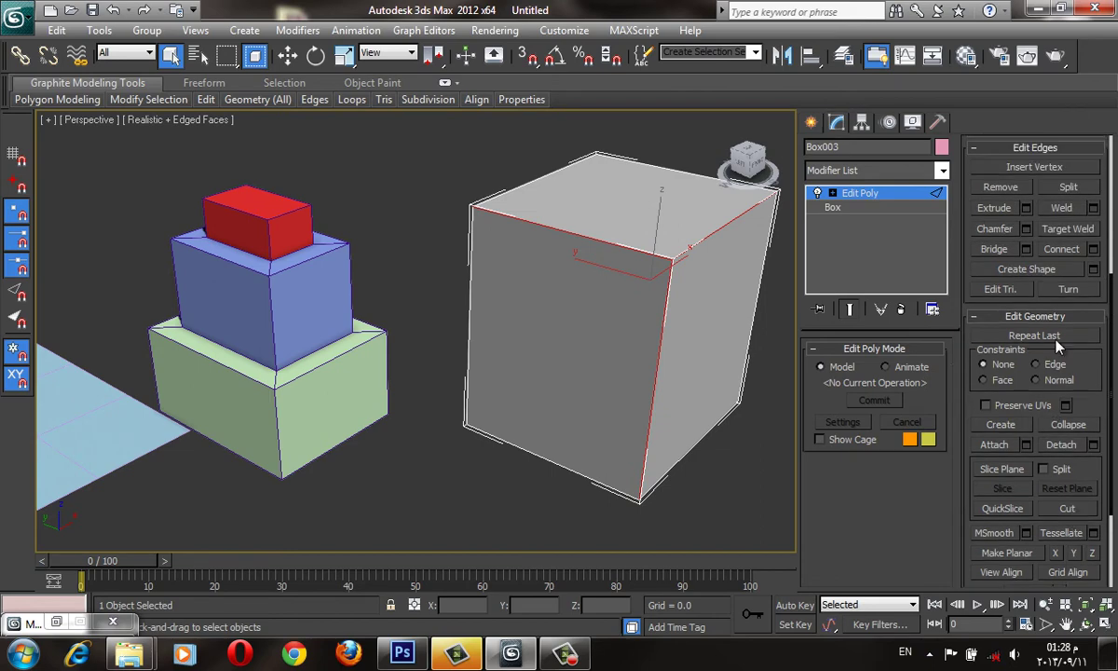
left_click(1034, 317)
left_click(1069, 392)
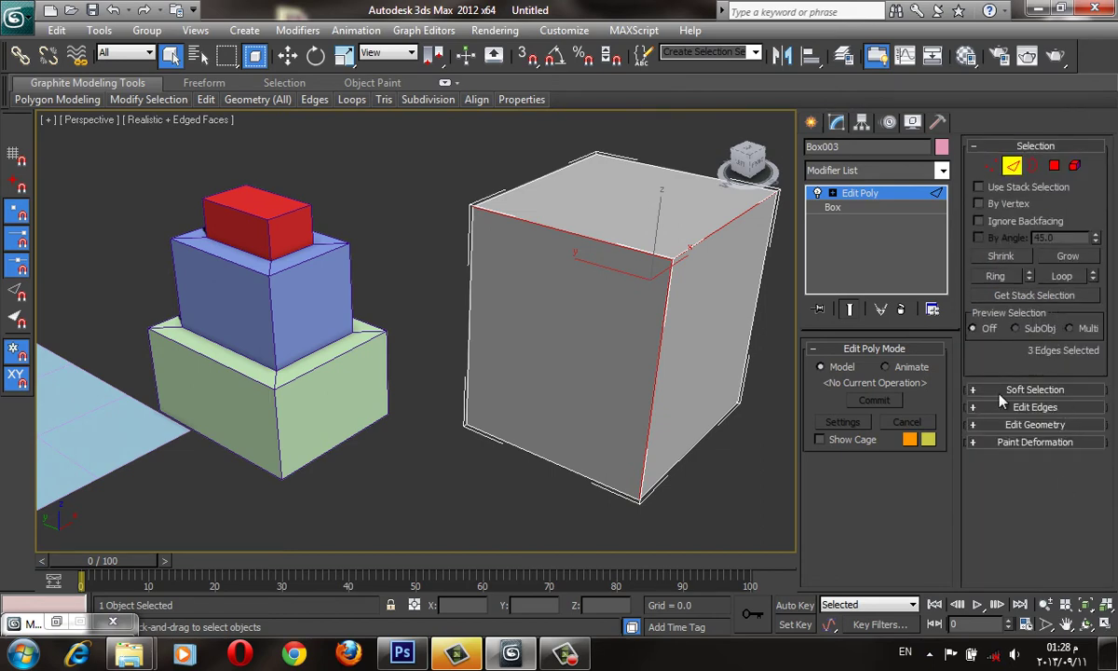
scroll(670, 362, "up", 2)
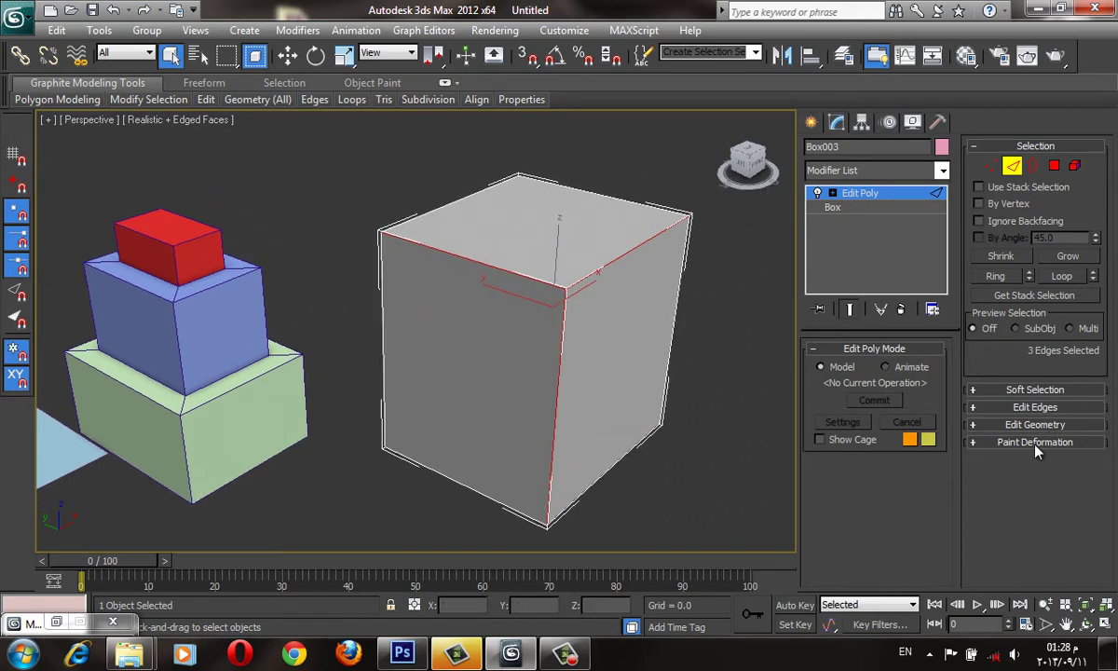
scroll(724, 384, "up", 2)
left_click(1034, 424)
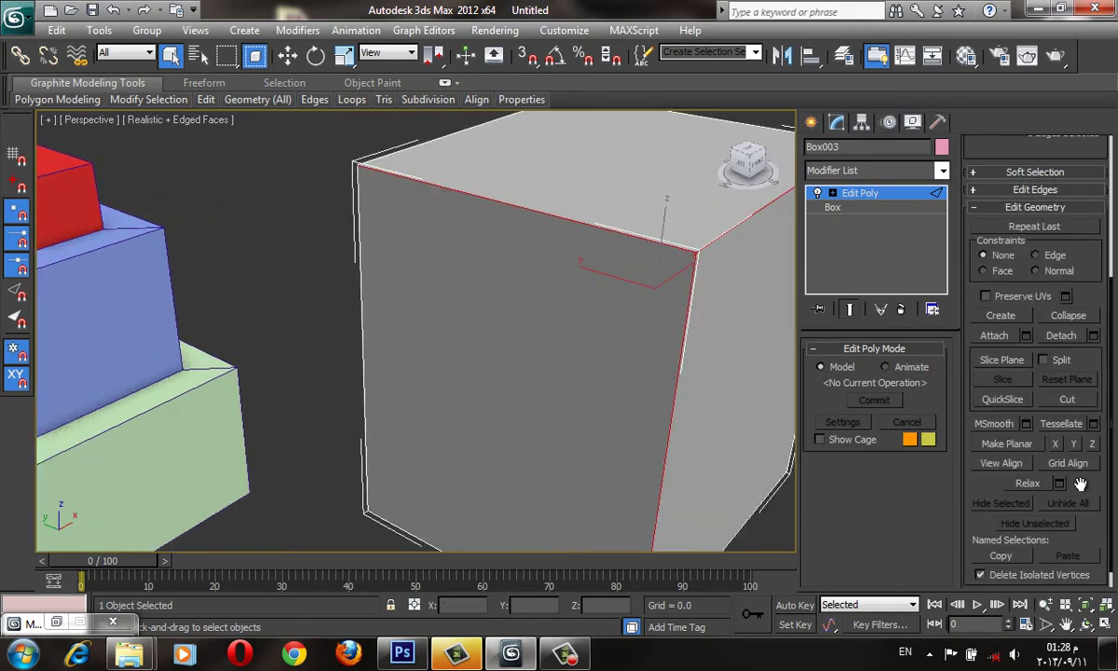
scroll(1014, 365, "up", 3)
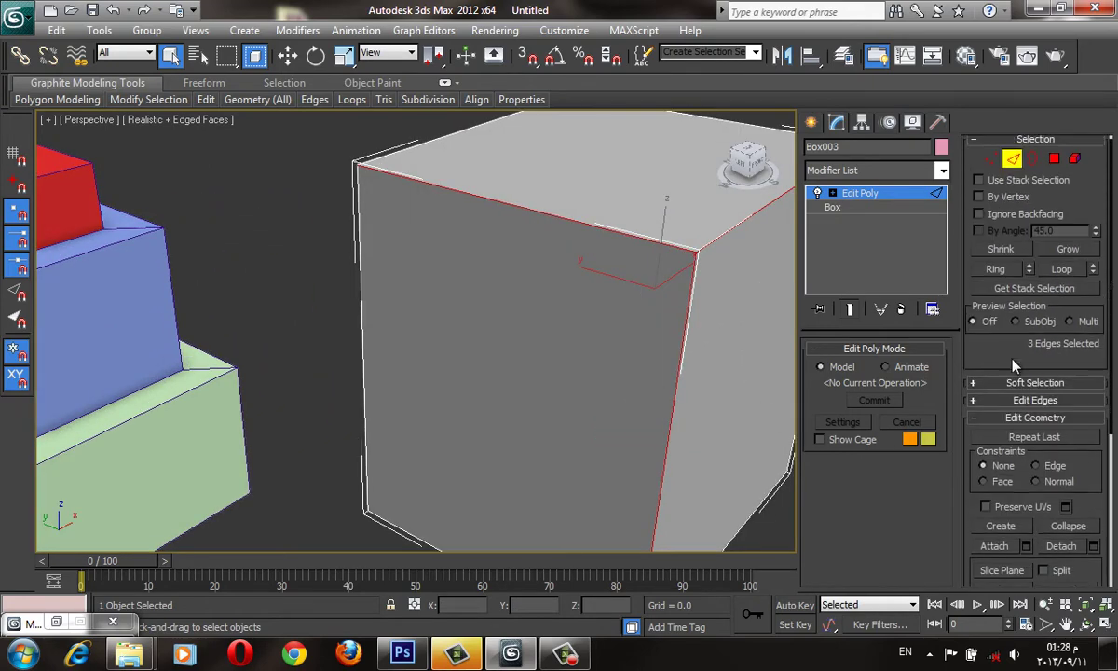
left_click(1030, 418)
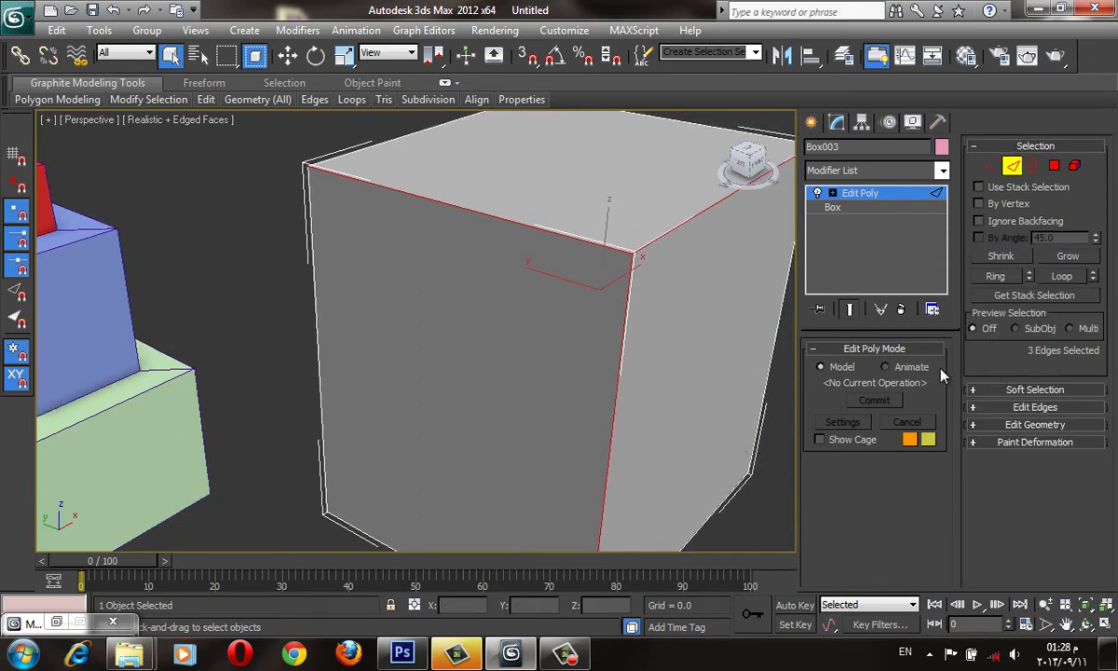
Step: Dismiss the quad menu and click empty space to deselect the box's edges
middle_click_drag(664, 303, 614, 299)
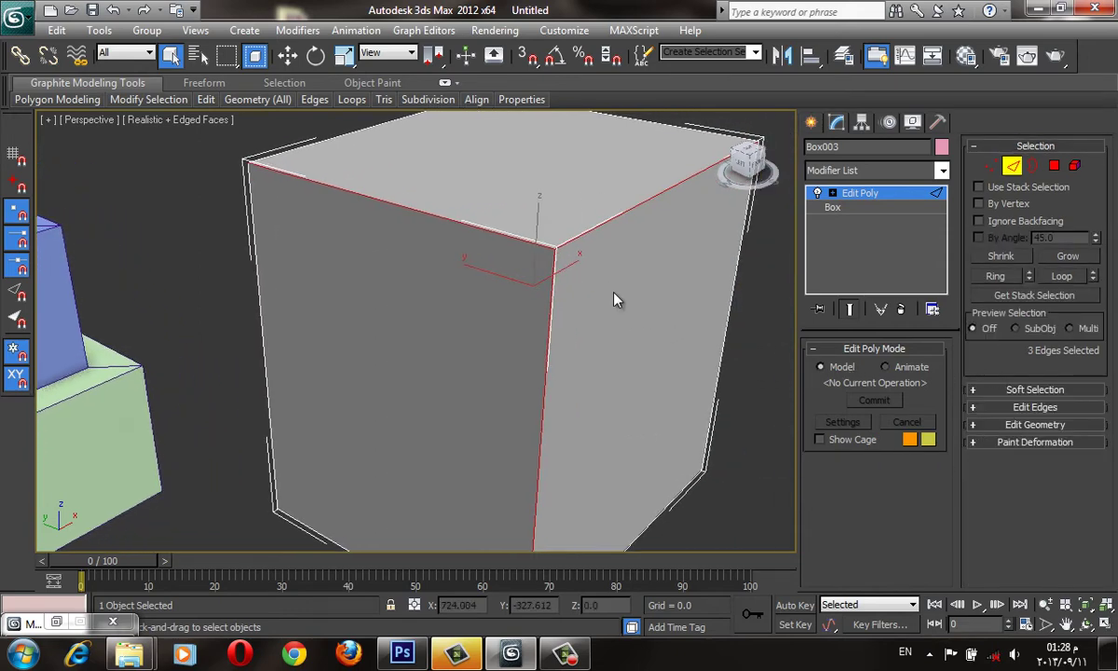
scroll(606, 292, "down", 1)
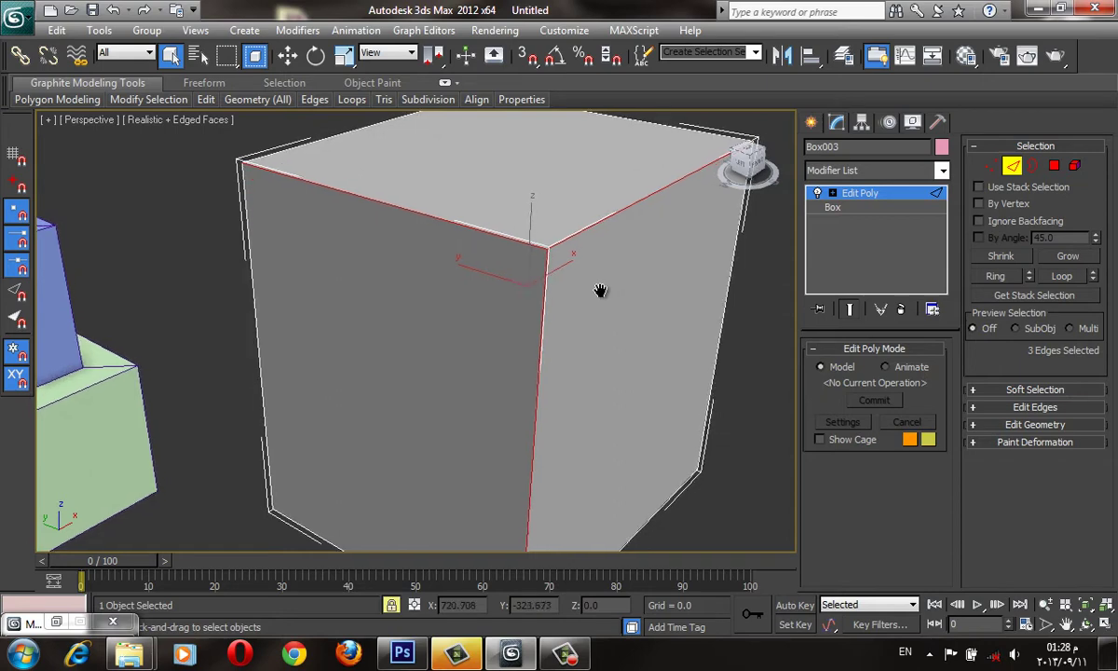
scroll(599, 291, "down", 1)
scroll(596, 289, "down", 1)
scroll(559, 279, "down", 2)
right_click(528, 265)
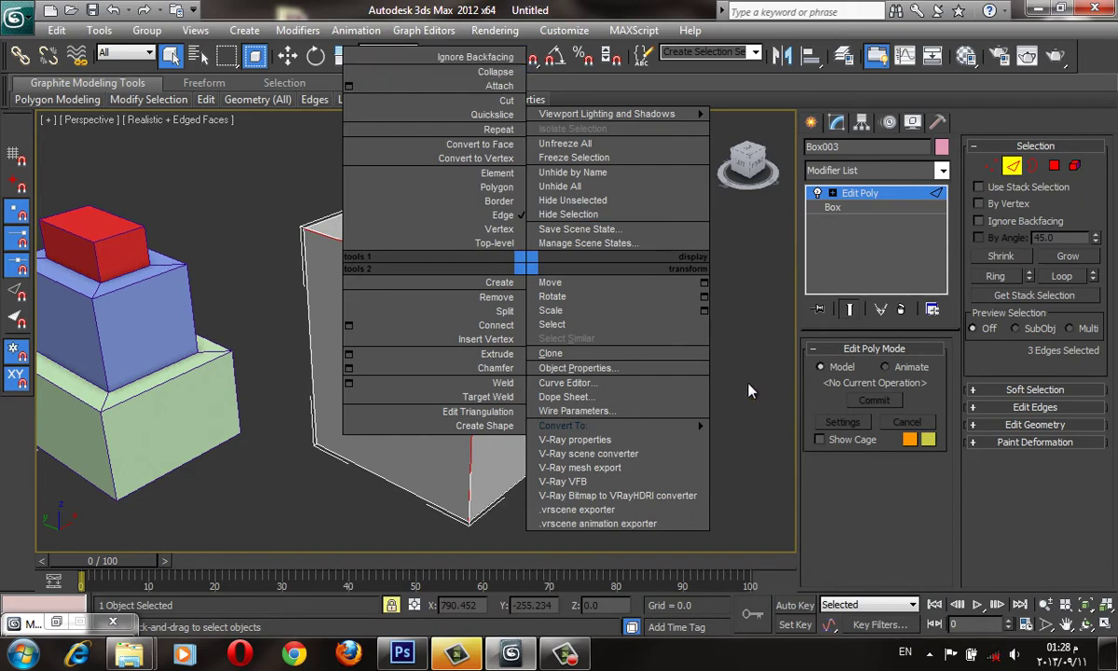
left_click(713, 359)
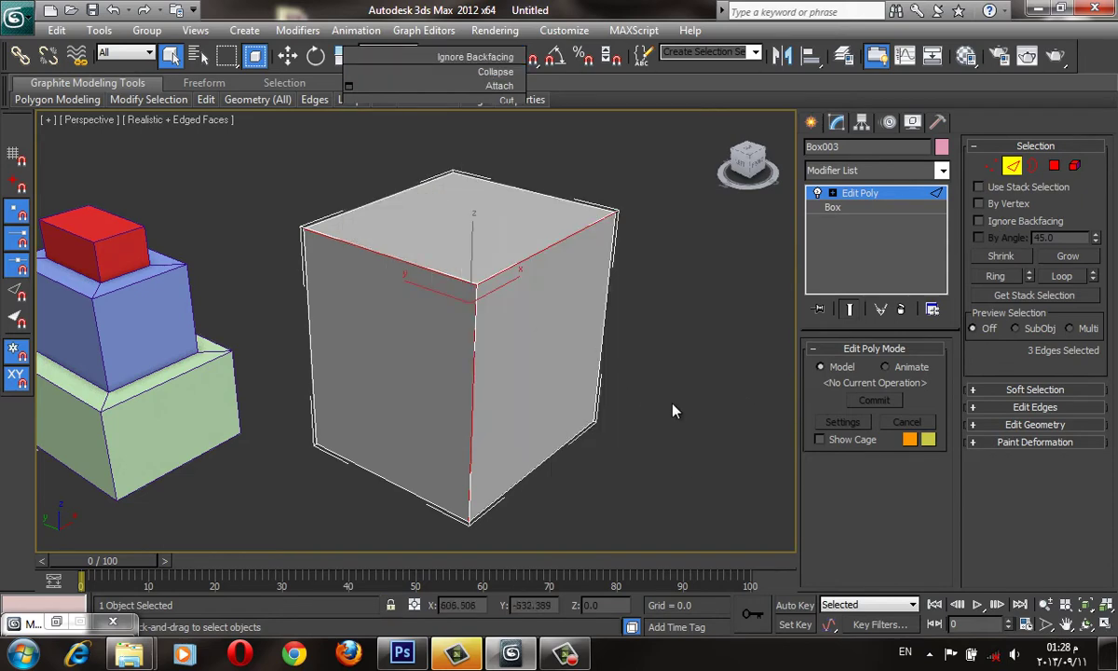
left_click(620, 384)
middle_click_drag(584, 399, 590, 407)
Step: Select the right front face's top and bottom edges and Connect them with a vertical edge
left_click(1052, 165)
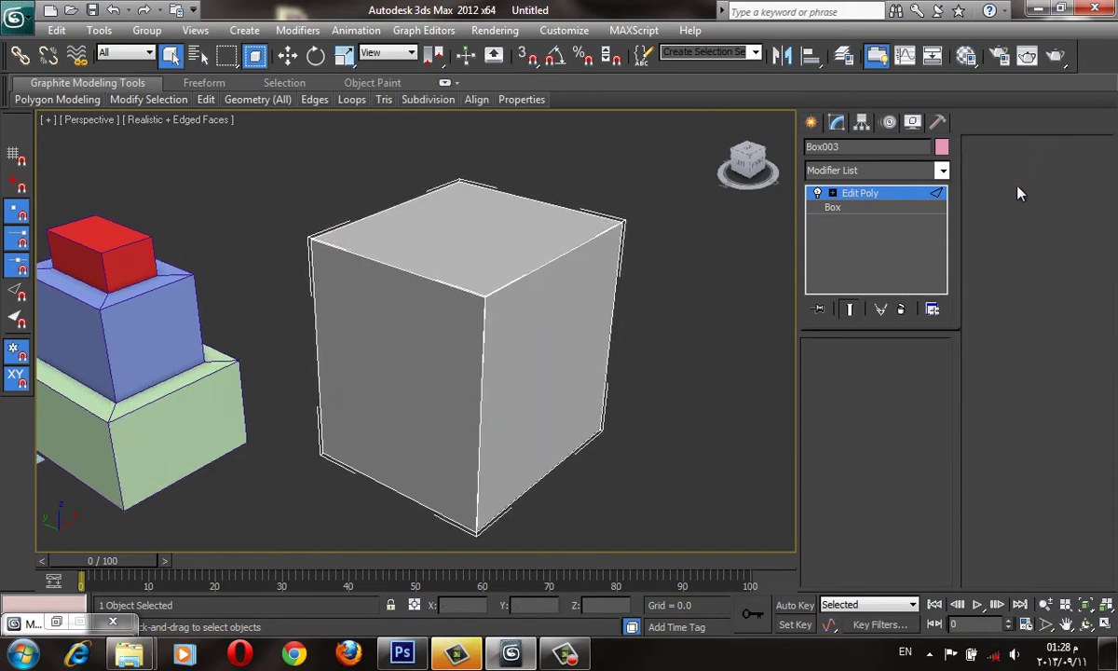
left_click(594, 357)
middle_click_drag(594, 357, 615, 359, "alt")
scroll(1033, 398, "down", 3)
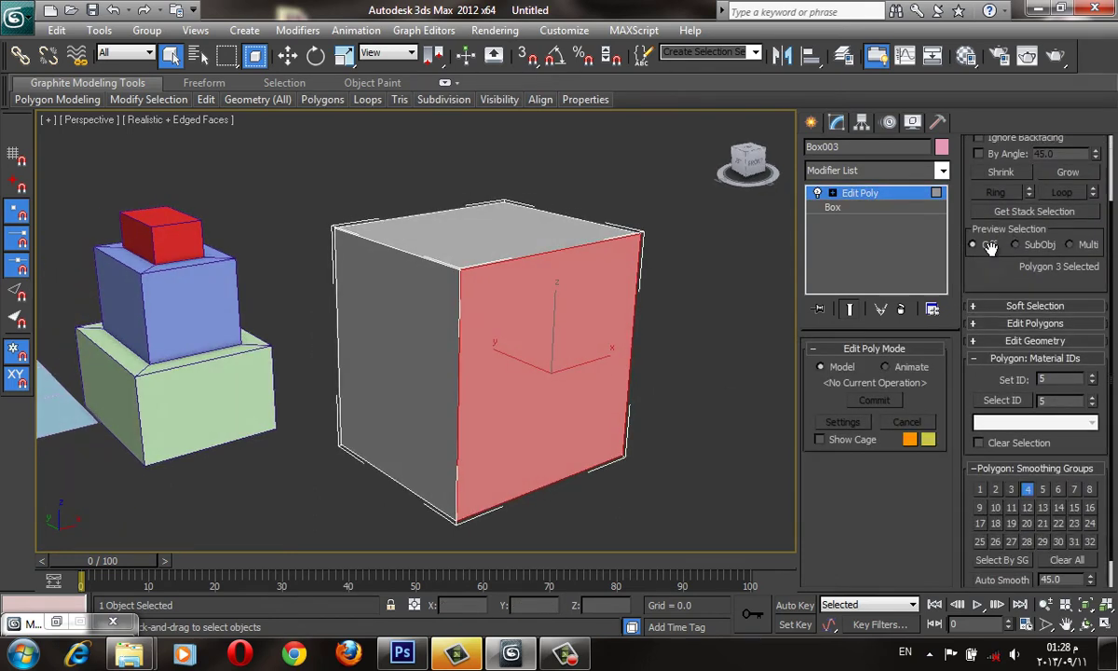
key("2")
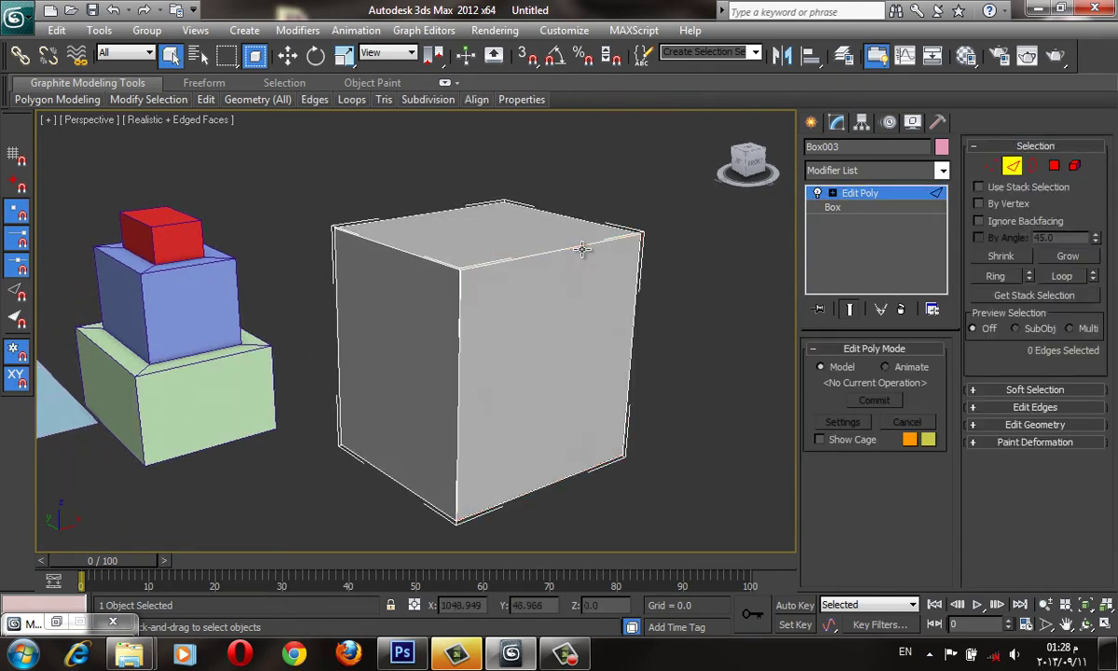
left_click(582, 247)
left_click(586, 477, "ctrl")
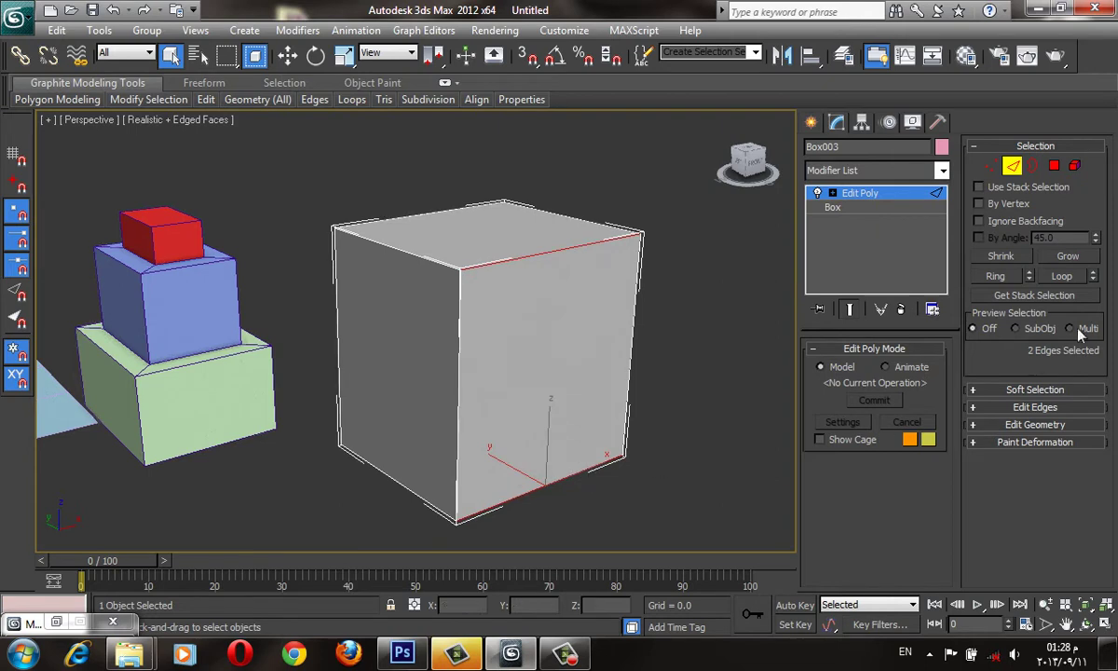
left_click(1053, 409)
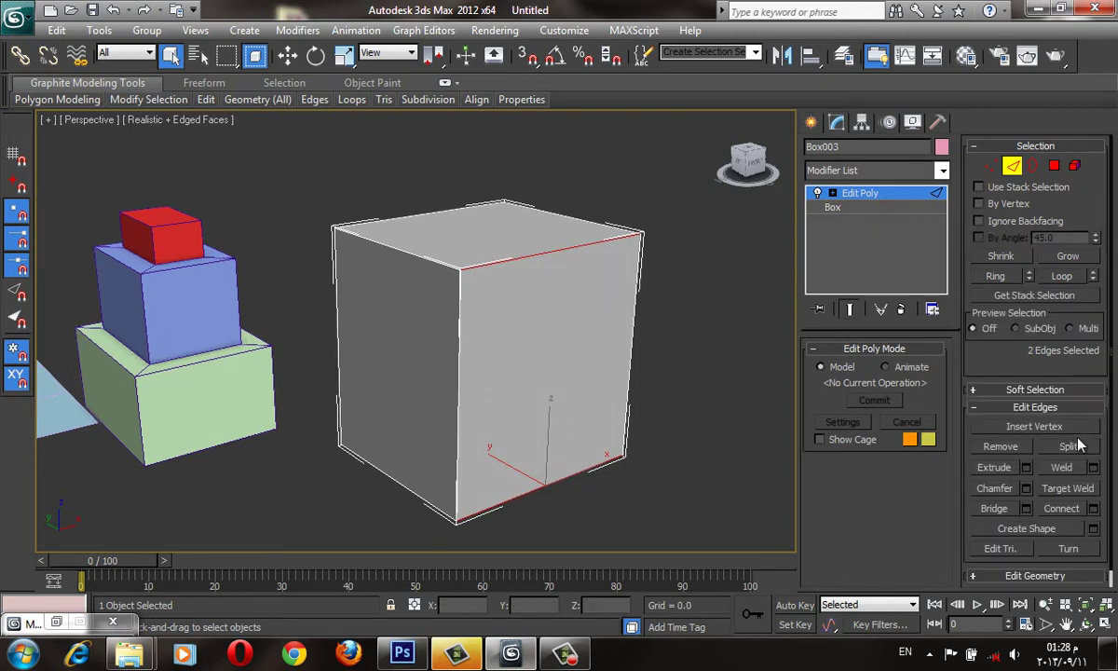
left_click(1065, 509)
Step: In Polygon mode, select both halves of the split face, shown with red shading
left_click(1012, 165)
left_click(1054, 165)
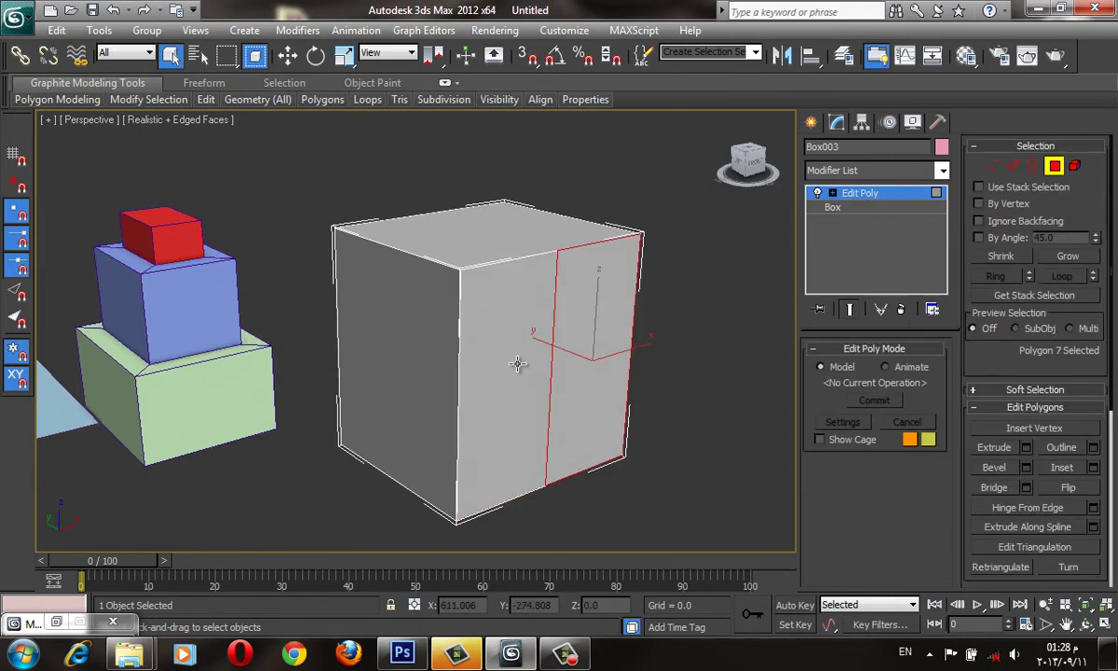
left_click(517, 364, "ctrl")
key("F2")
scroll(519, 369, "up", 1)
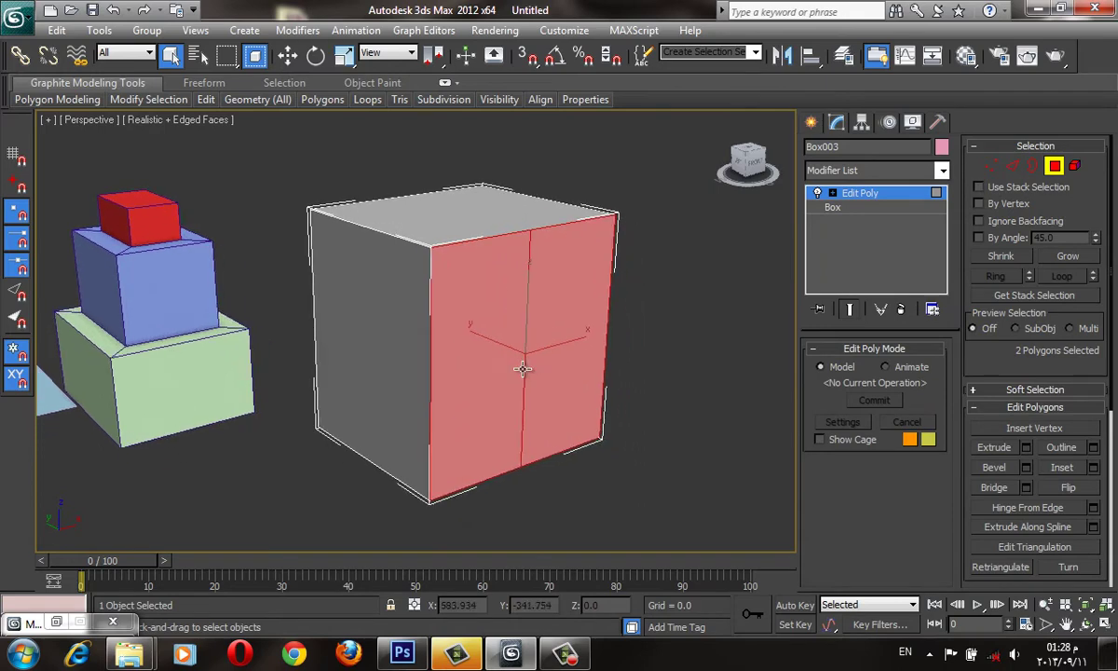
scroll(528, 369, "up", 2)
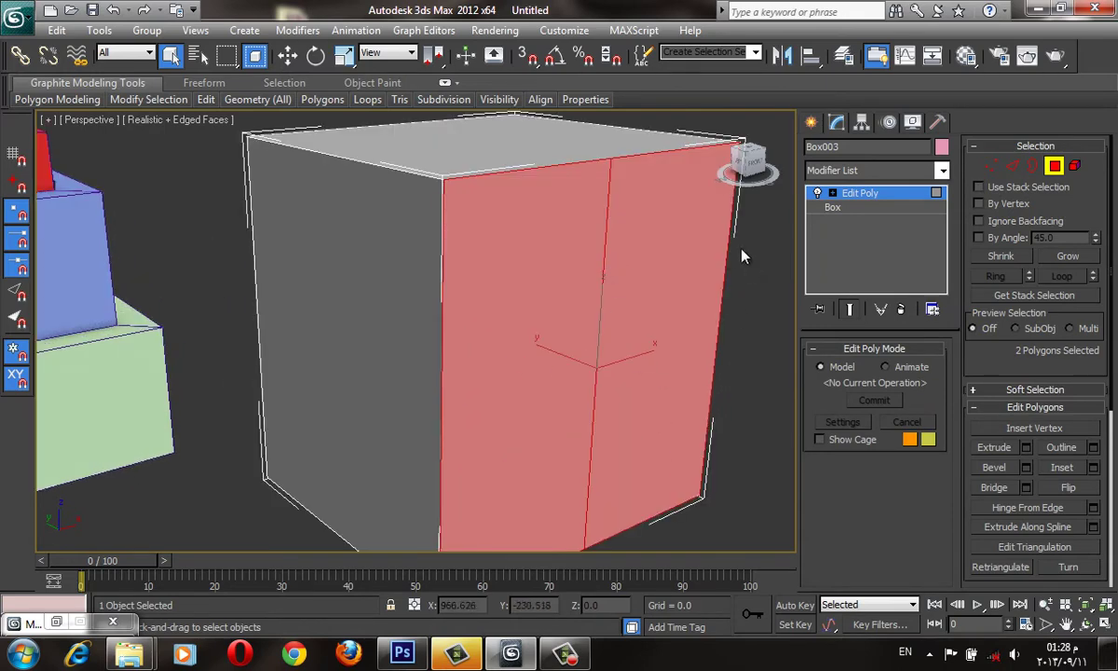
middle_click_drag(738, 446, 706, 412)
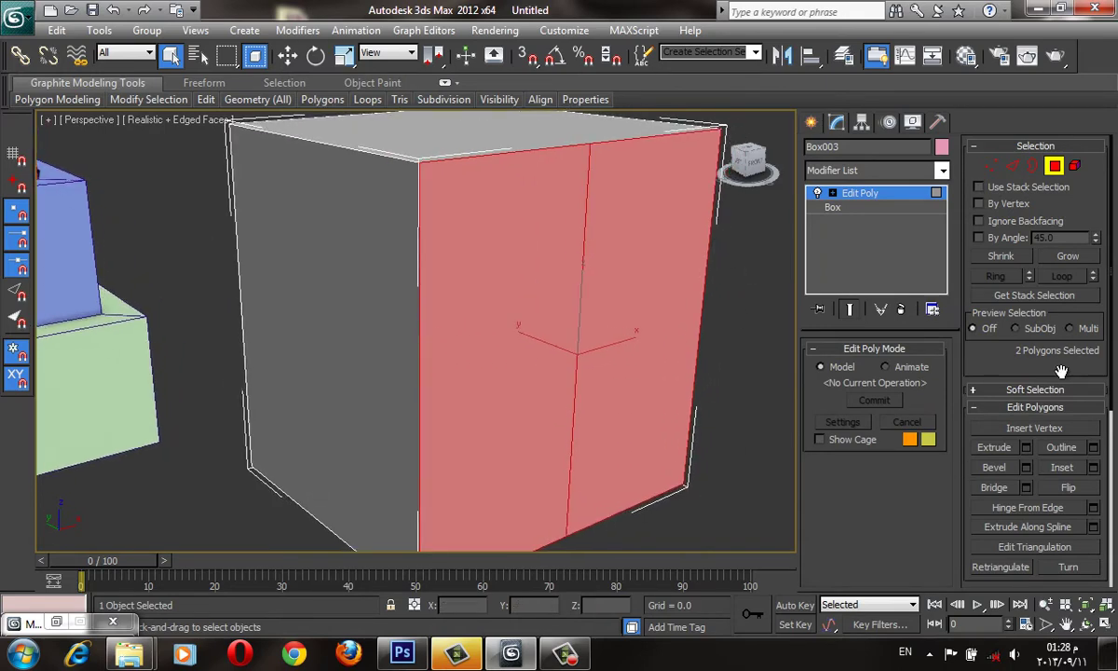
scroll(1070, 373, "down", 3)
scroll(1070, 373, "down", 2)
scroll(1072, 382, "down", 3)
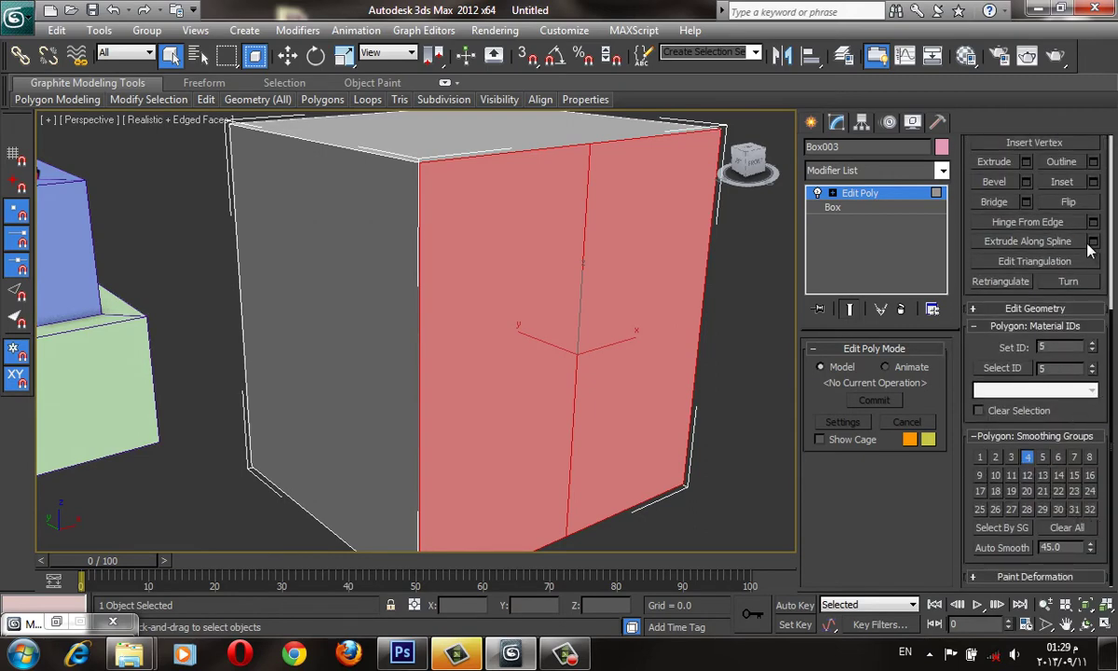
Step: Inset both selected door faces by an amount of about 4.2
left_click(1064, 183)
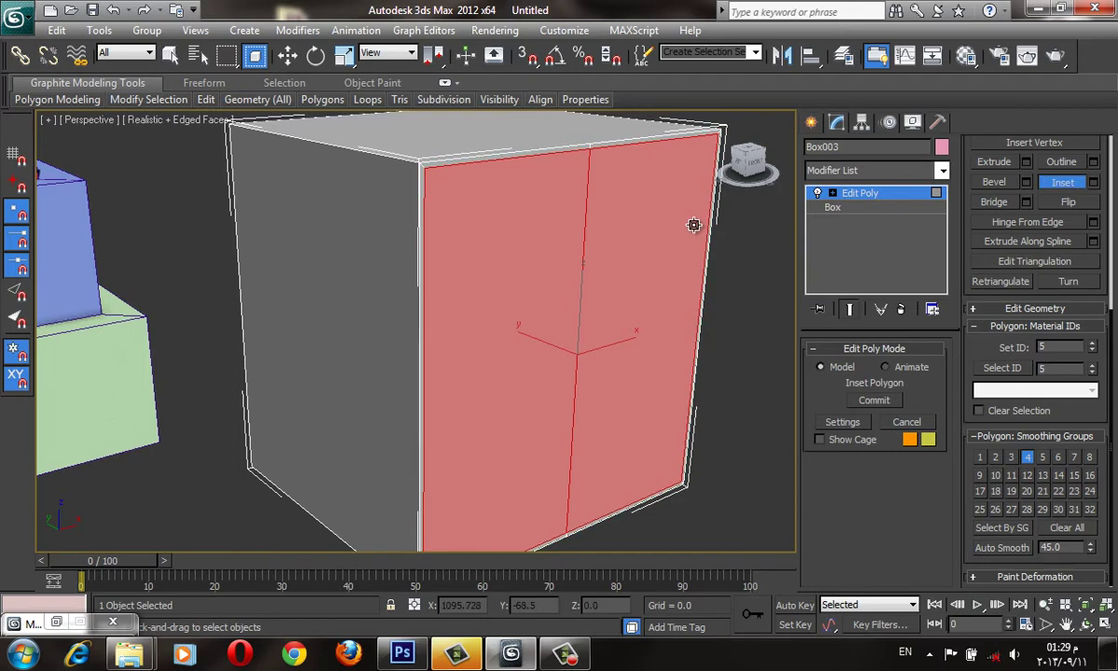
left_click(1093, 184)
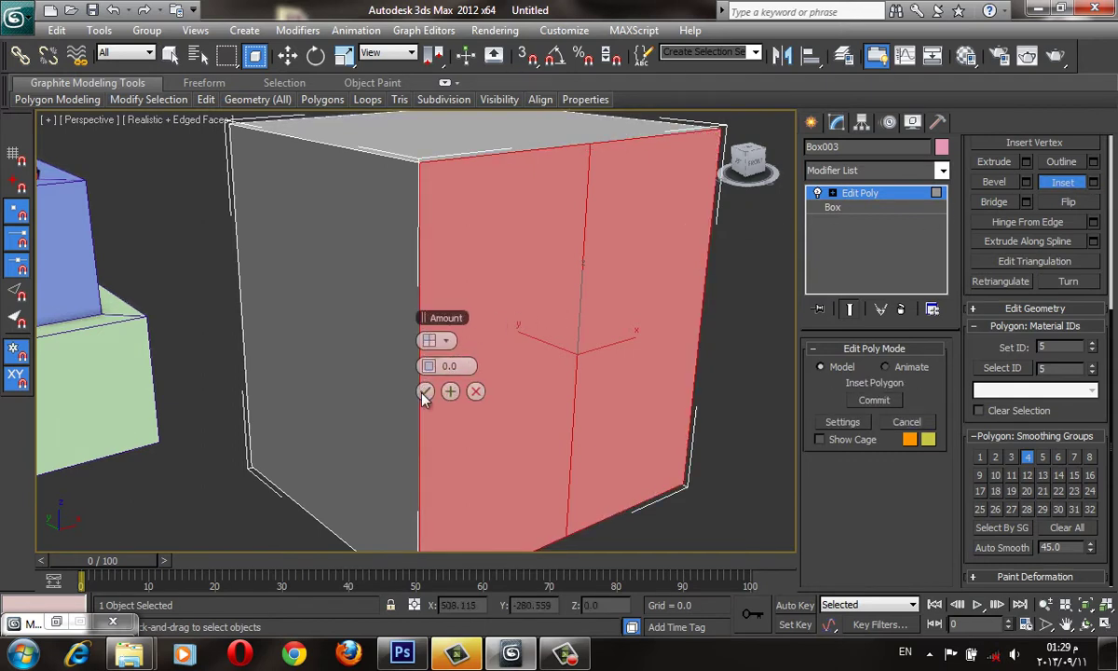
left_click_drag(426, 355, 442, 381)
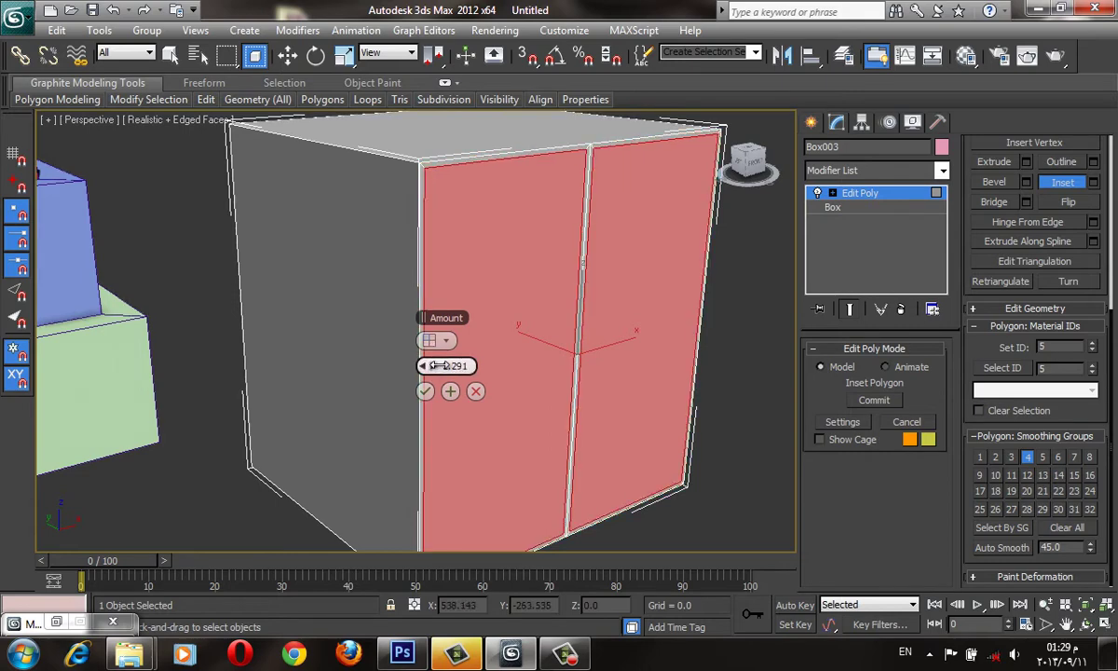
left_click(425, 391)
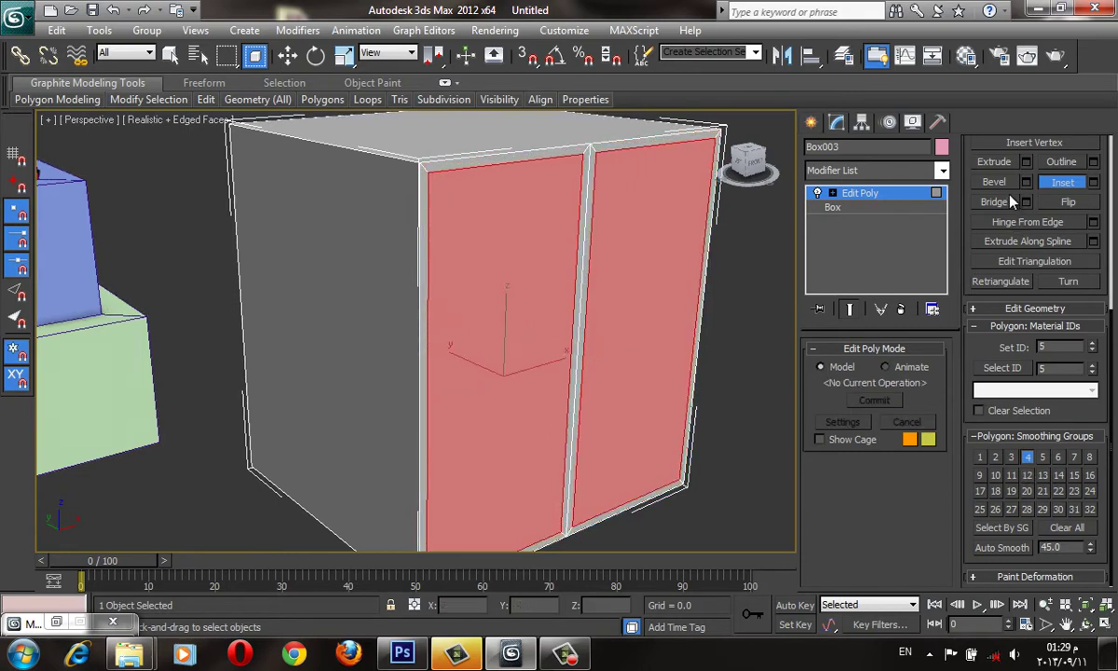
Step: Extrude the door faces inward with a negative height to recess the panels
left_click(995, 161)
mouse_move(629, 207)
left_mouse_down()
mouse_move(667, 237)
mouse_move(678, 286)
left_mouse_up()
left_click(1062, 182)
left_click(994, 161)
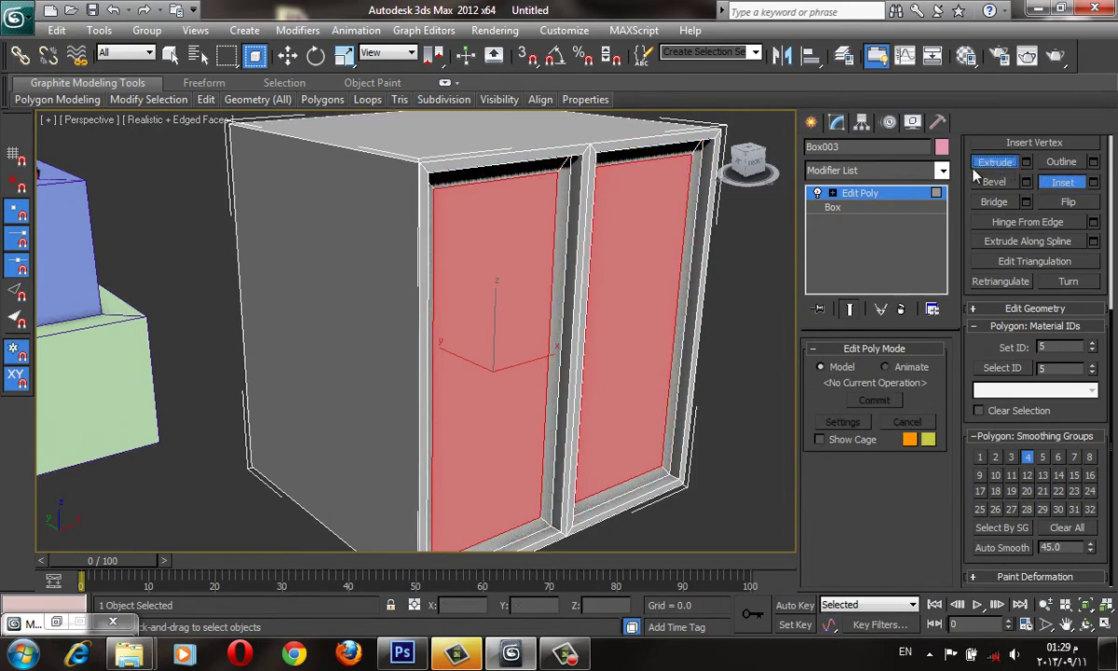
left_click_drag(662, 211, 663, 253)
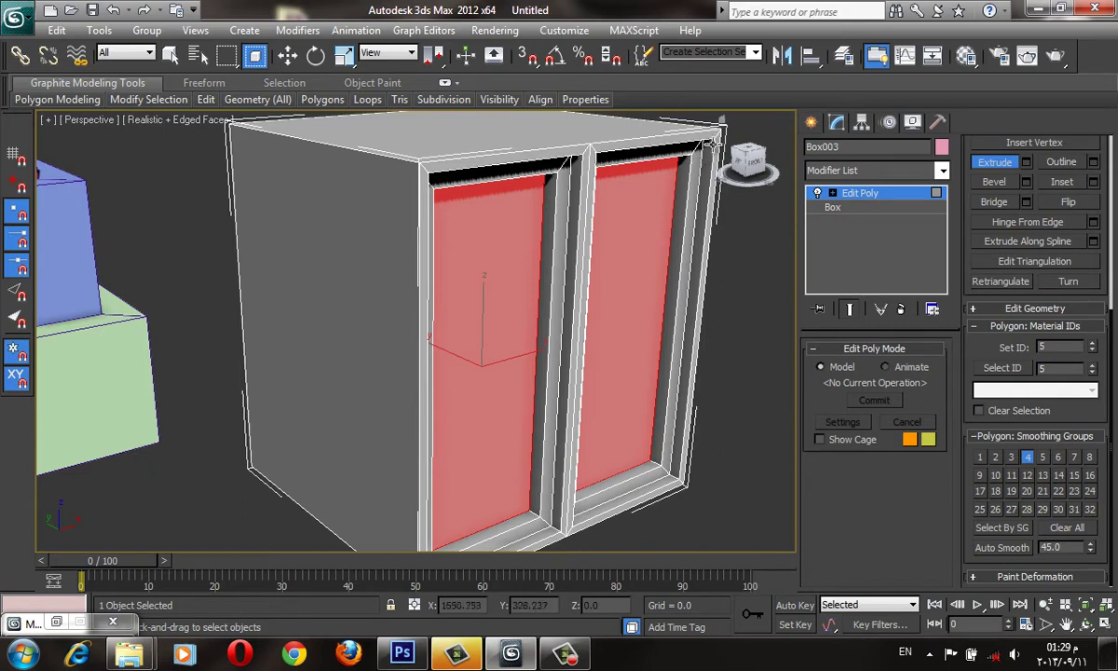
middle_click_drag(765, 372, 893, 367, "alt")
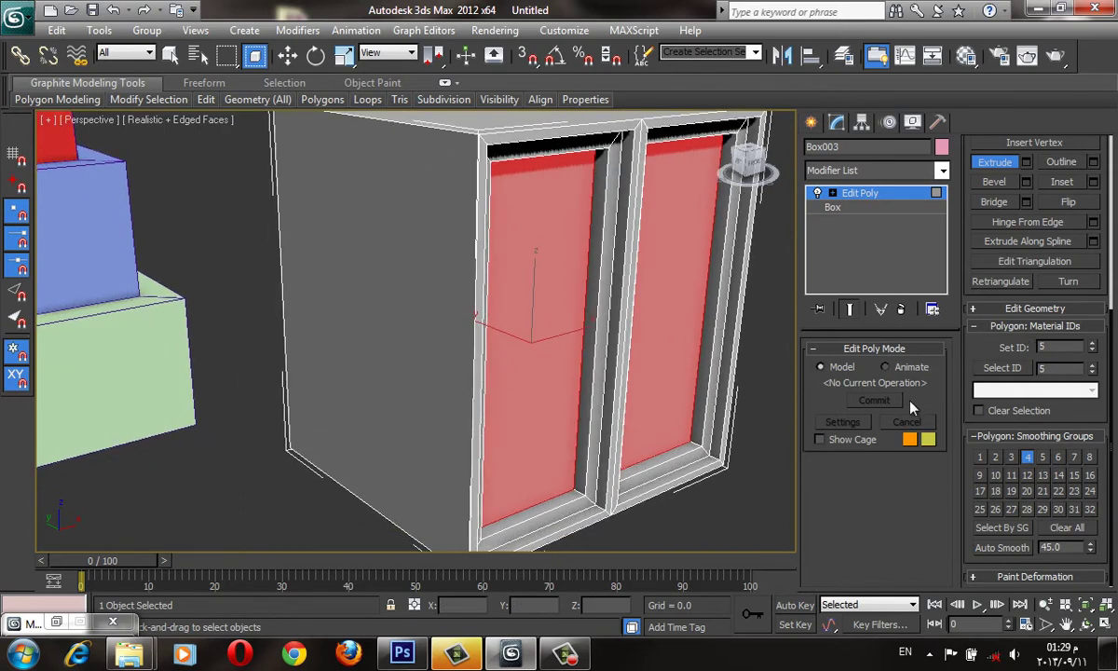
Step: Grow then Shrink the selection to the inner door-frame polygons and give them material ID 5
scroll(981, 341, "up", 3)
scroll(1007, 280, "up", 2)
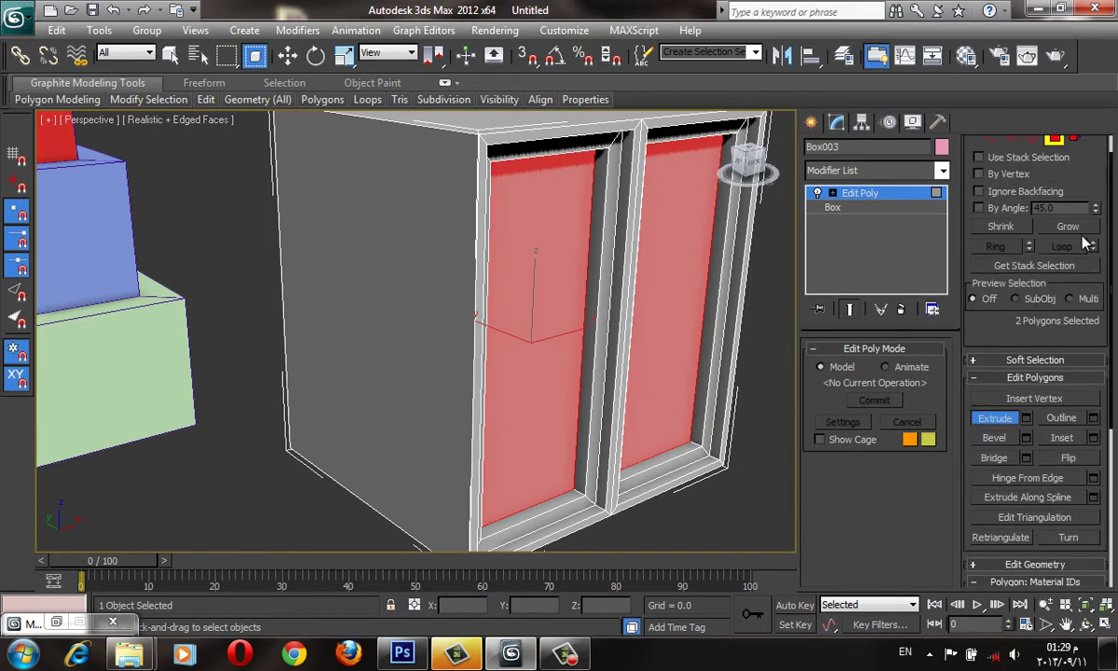
left_click(1069, 227)
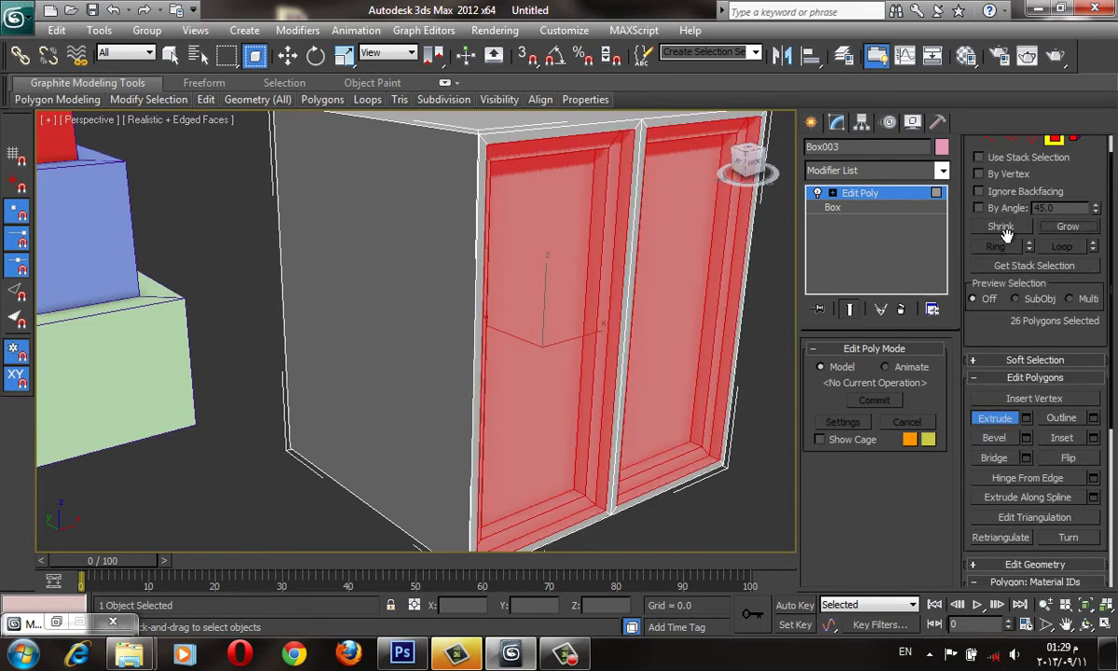
left_click(1068, 227)
middle_click_drag(449, 252, 357, 294, "alt")
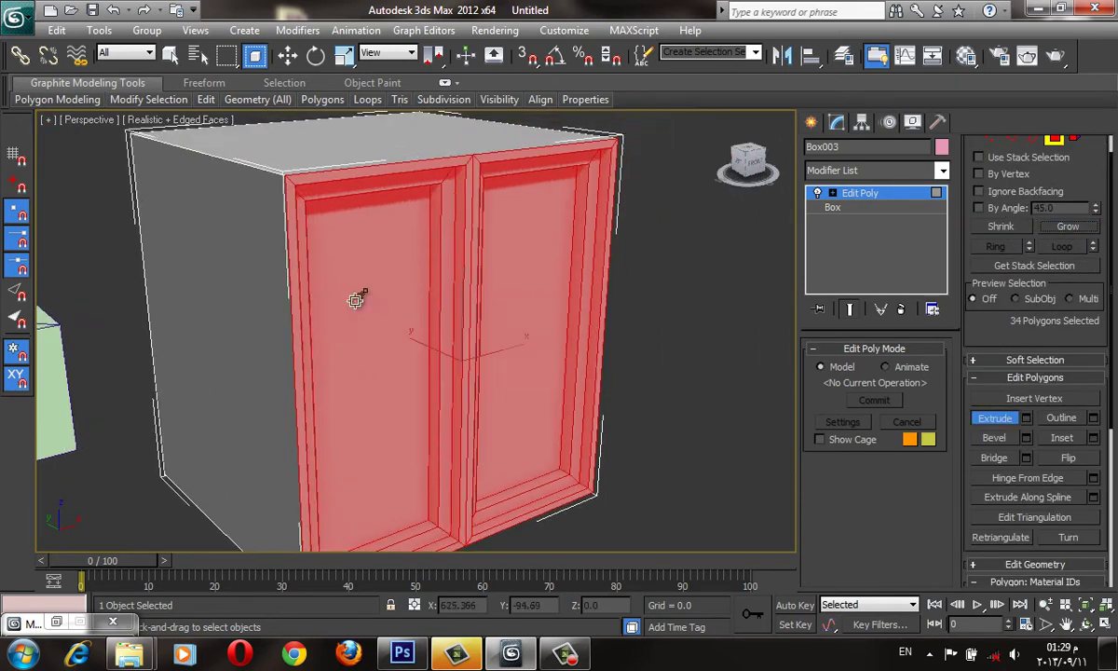
scroll(1057, 375, "down", 5)
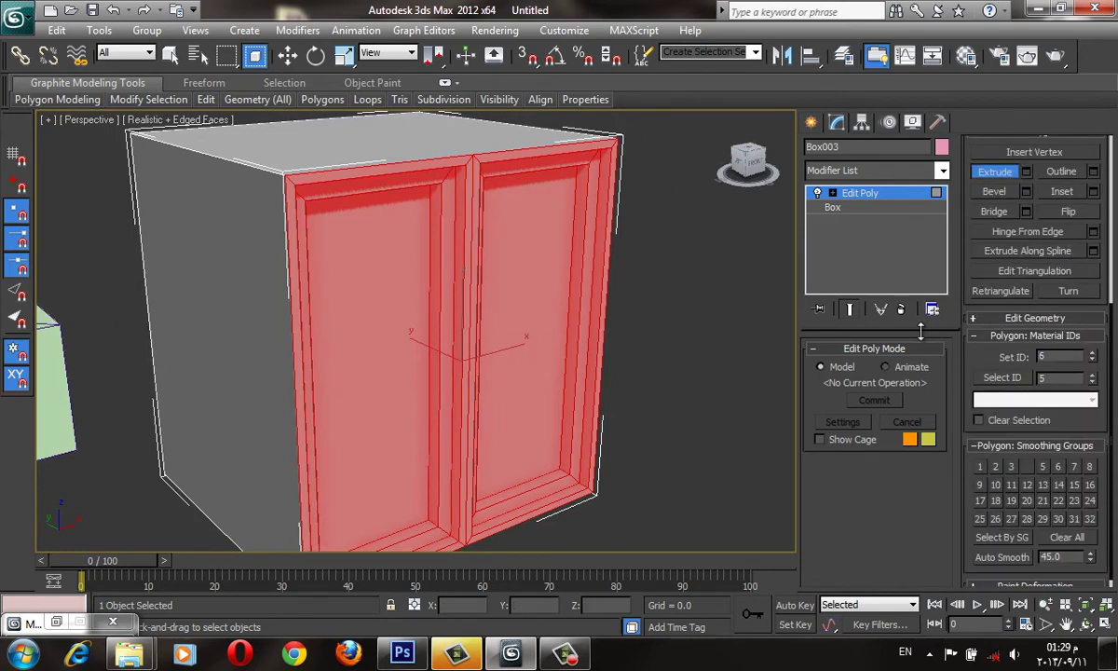
middle_click_drag(749, 369, 661, 399)
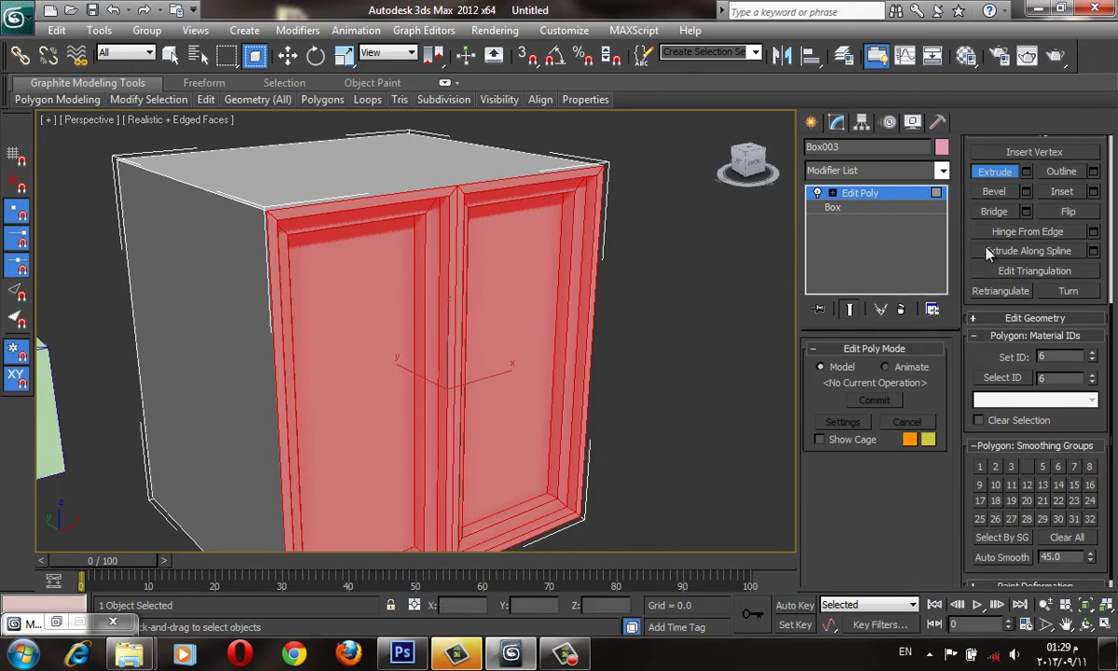
scroll(964, 233, "up", 3)
scroll(1007, 237, "up", 1)
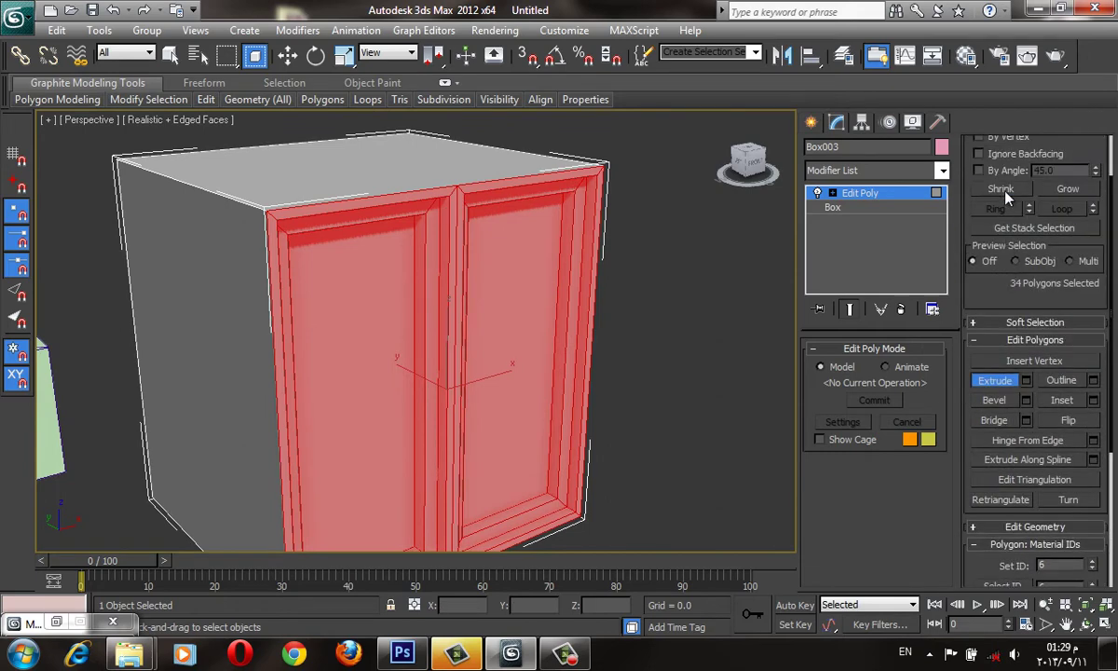
left_click(1002, 189)
scroll(1007, 280, "down", 2)
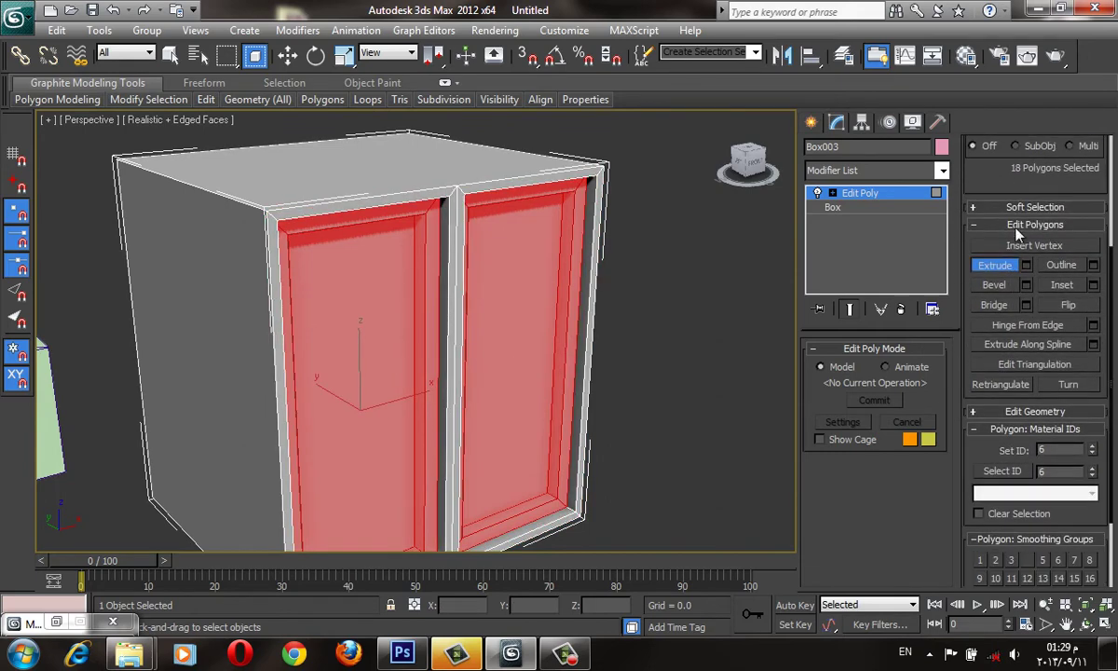
scroll(1018, 233, "down", 2)
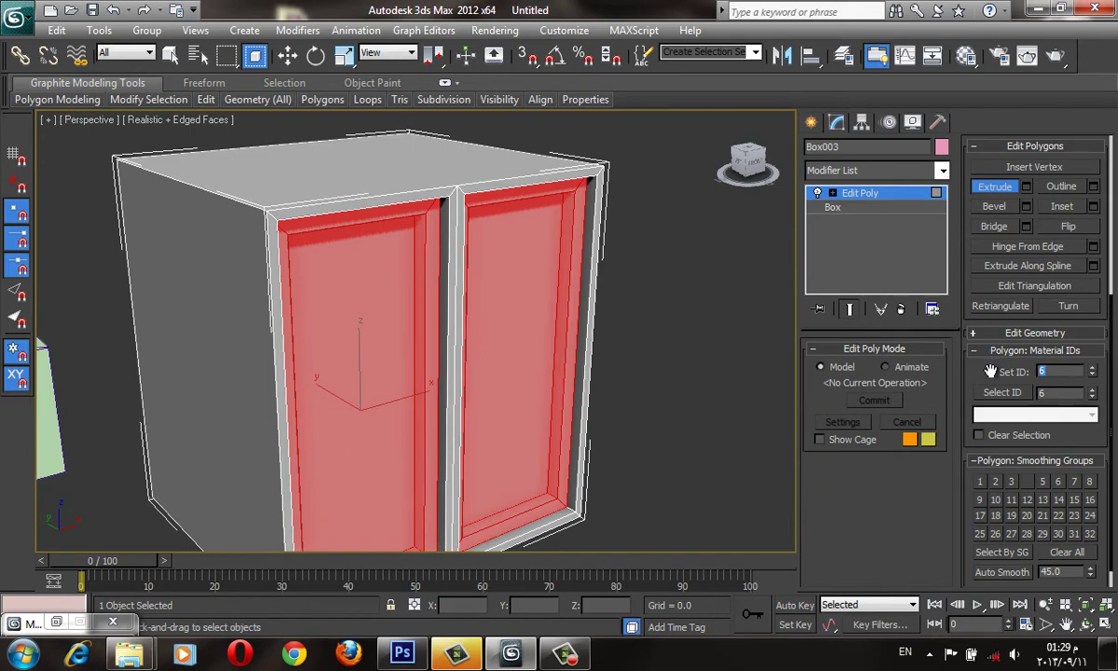
type("5")
key("Return")
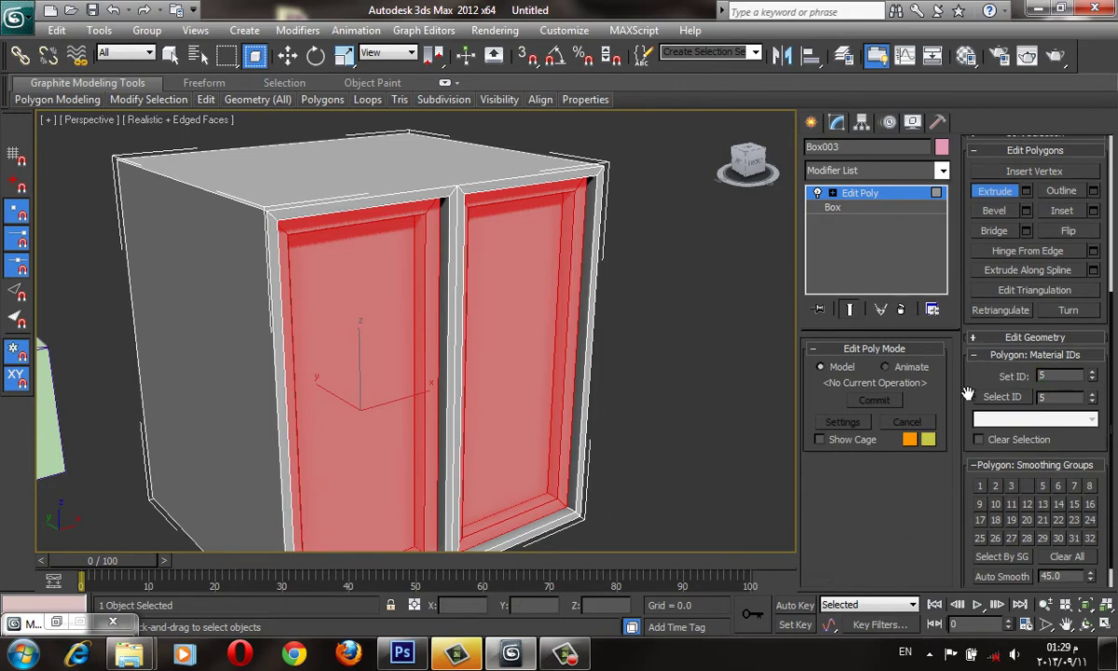
Step: Shrink the selection to the two inner door panels and give them material ID 1
scroll(978, 279, "up", 3)
scroll(988, 265, "up", 3)
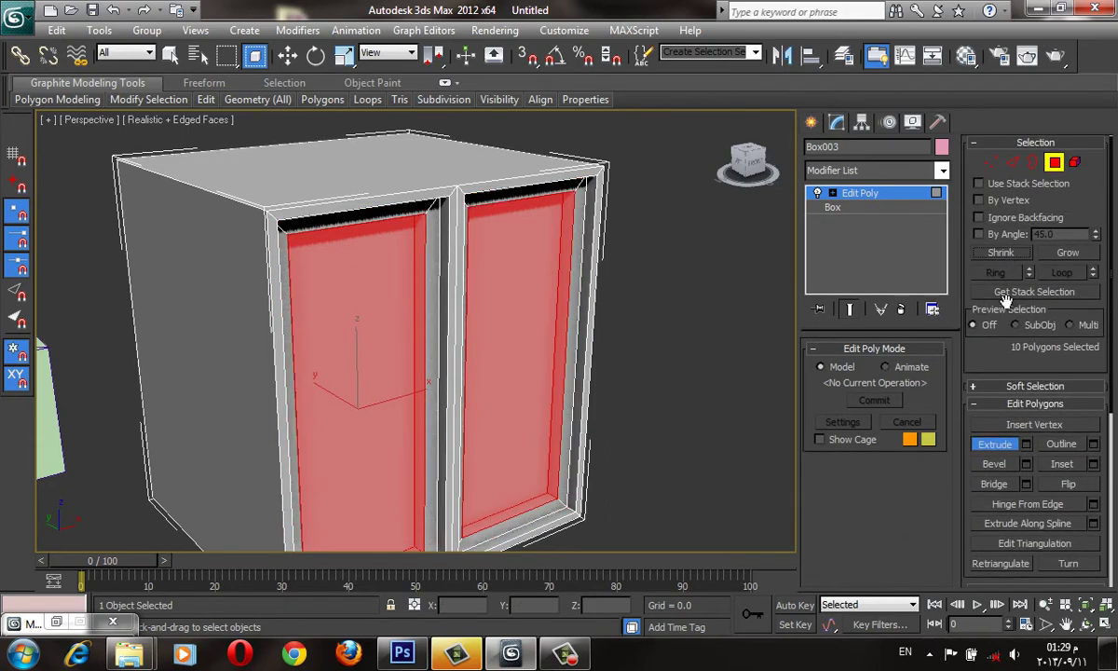
left_click(1001, 252)
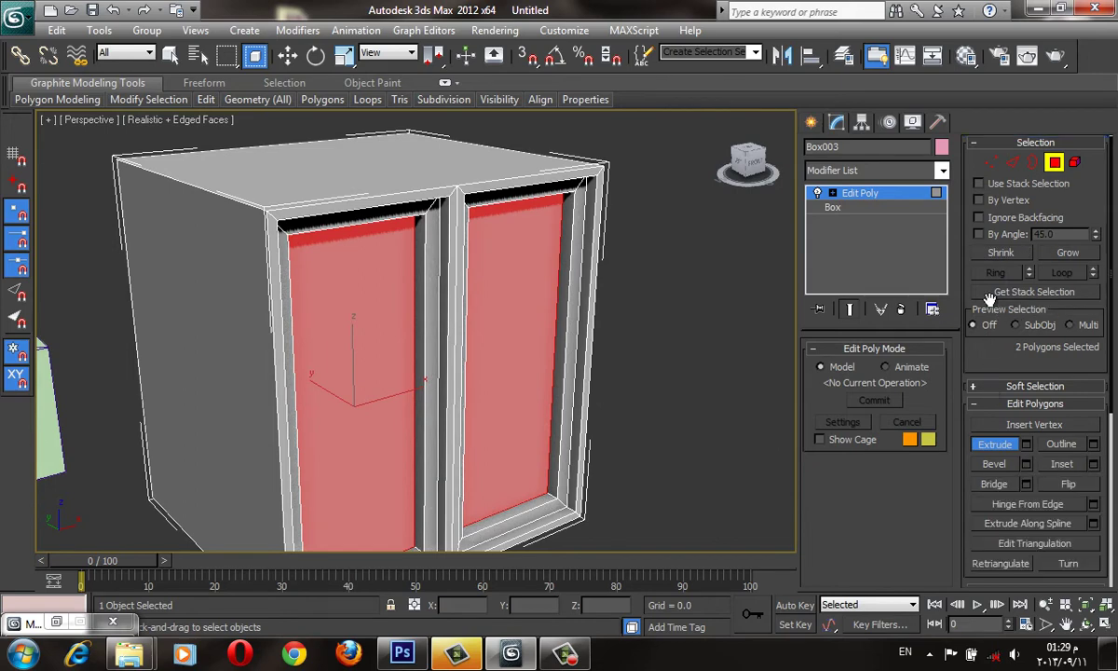
scroll(994, 362, "down", 3)
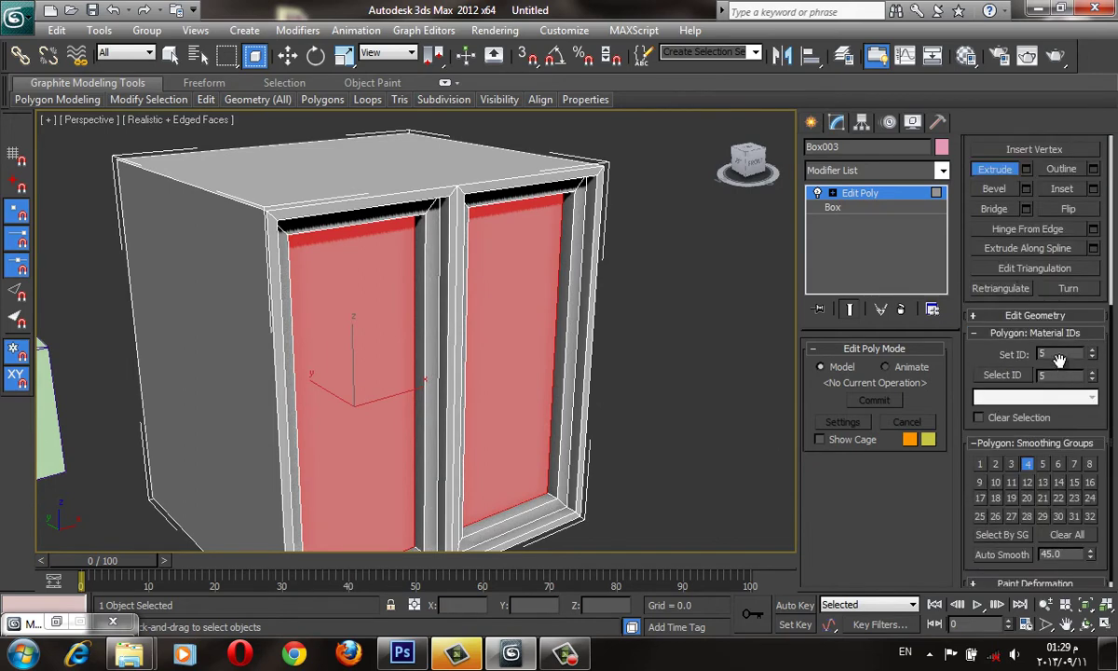
key("Return")
Step: Select the polygons with material ID 6 to check the door frames, then clear the selection
left_click(643, 382)
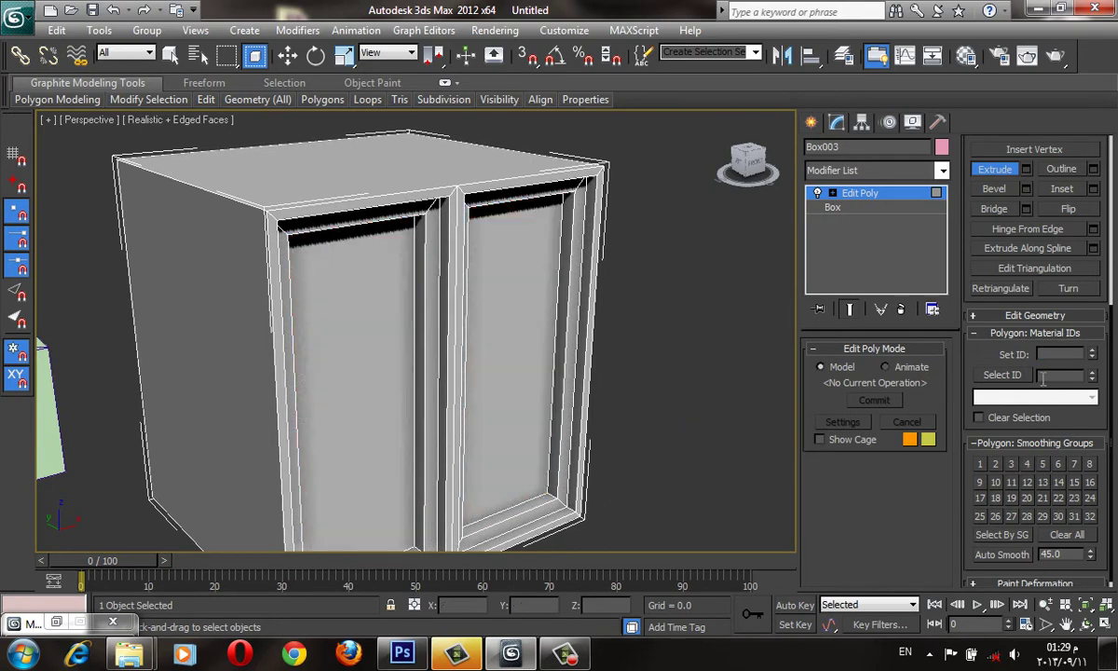
type("6")
key("Return")
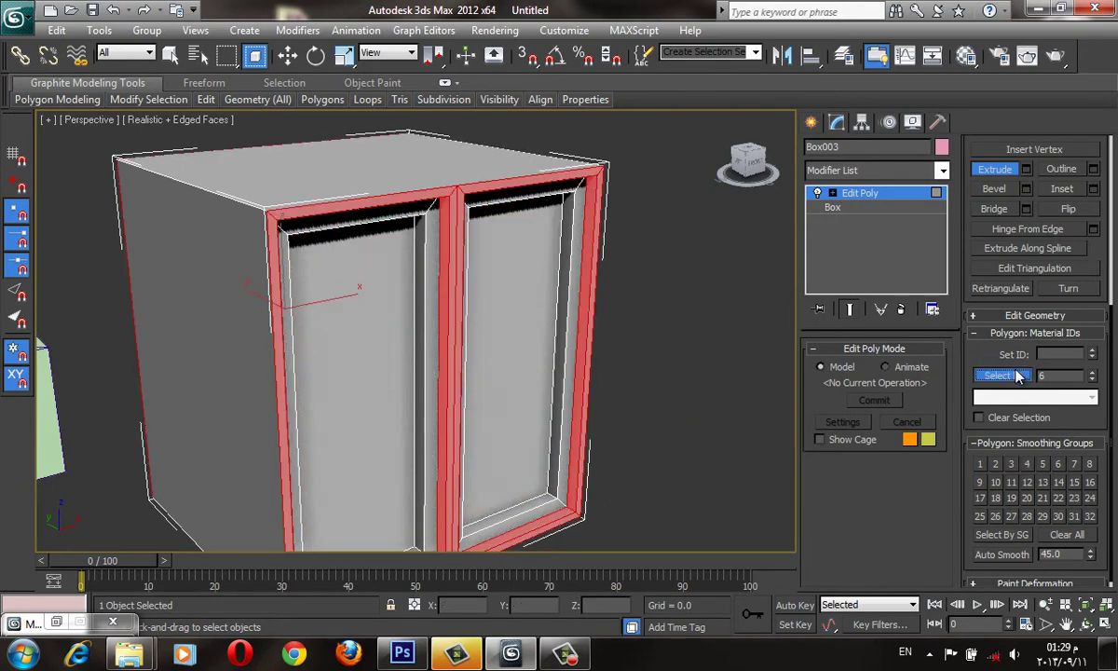
middle_click_drag(673, 439, 397, 216, "alt")
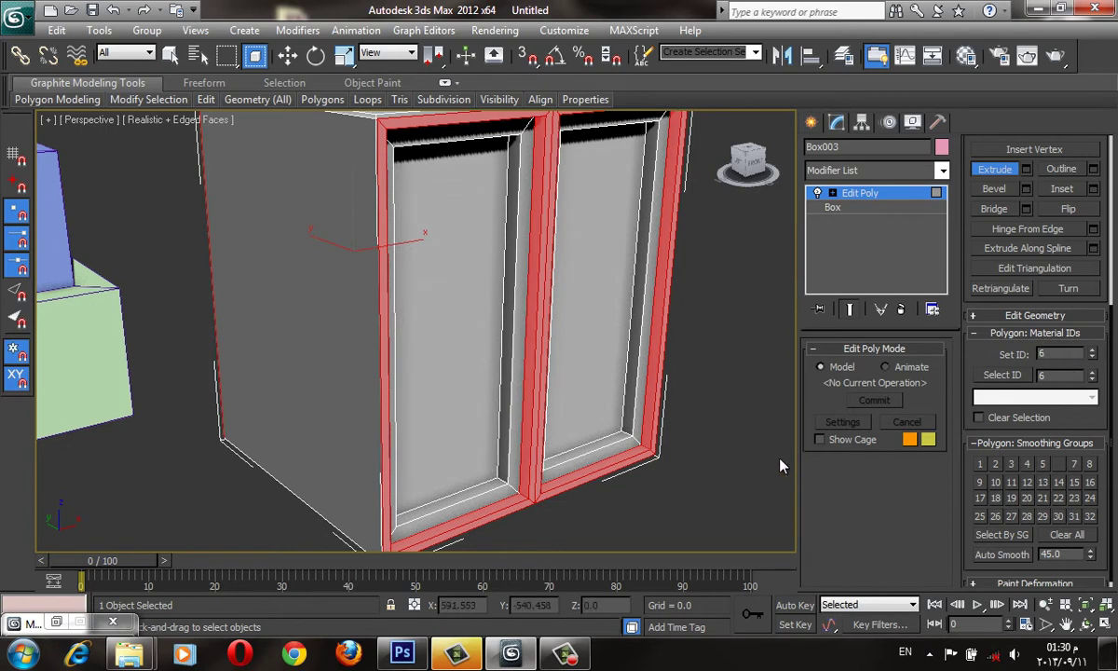
left_click(731, 429)
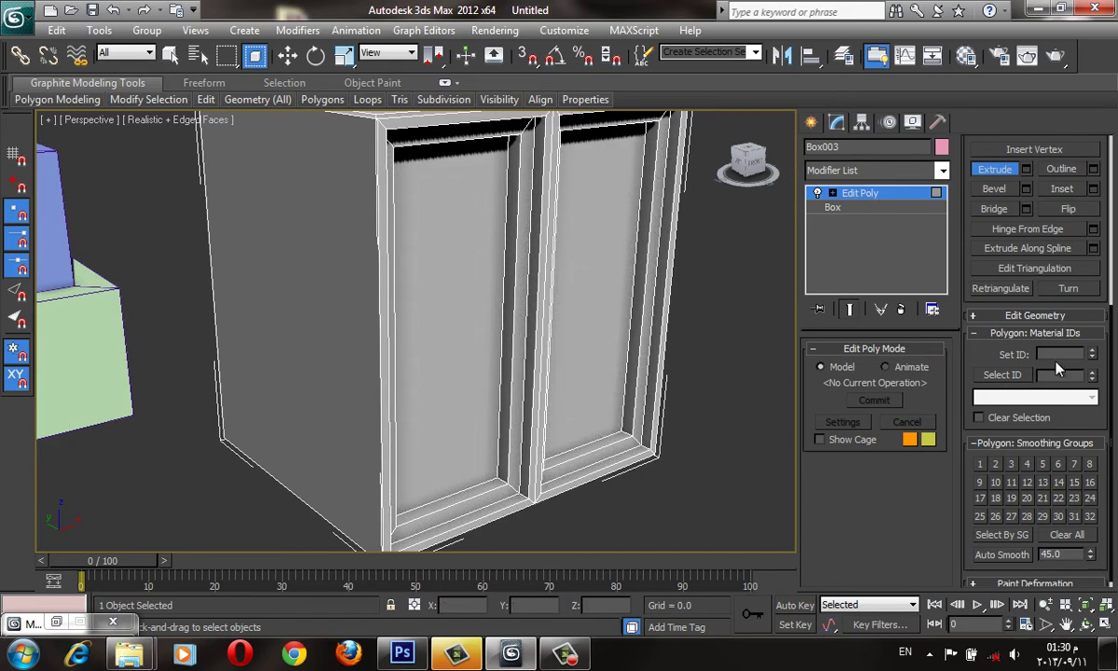
Step: Reselect the material ID 6 polygons, then go back to the Create panel
left_click(1010, 377)
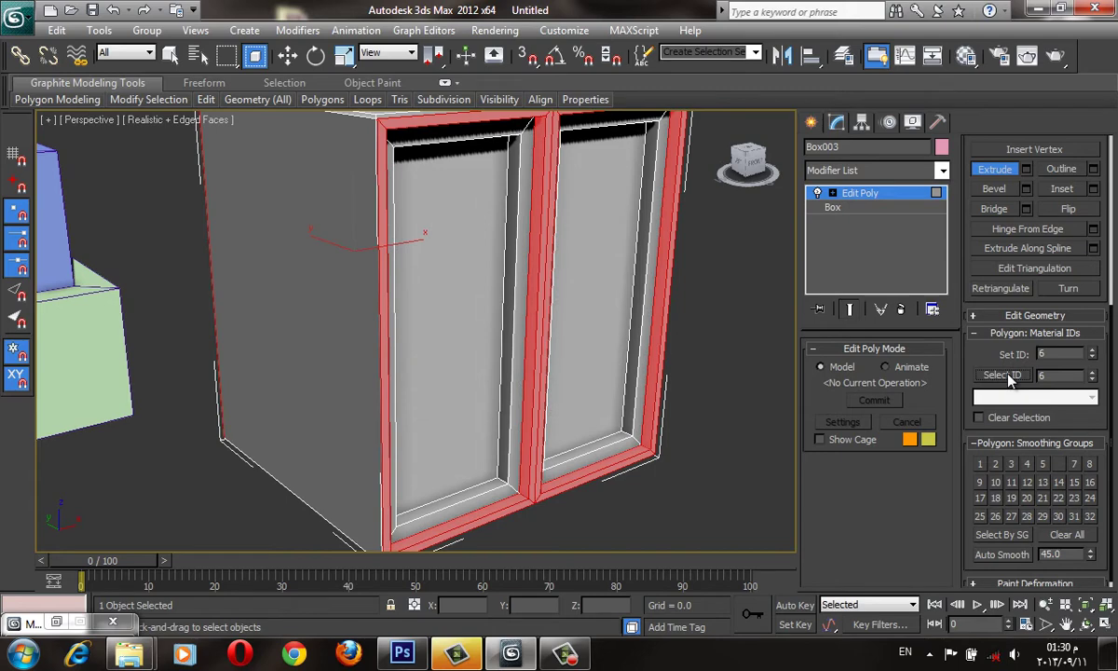
scroll(718, 494, "down", 4)
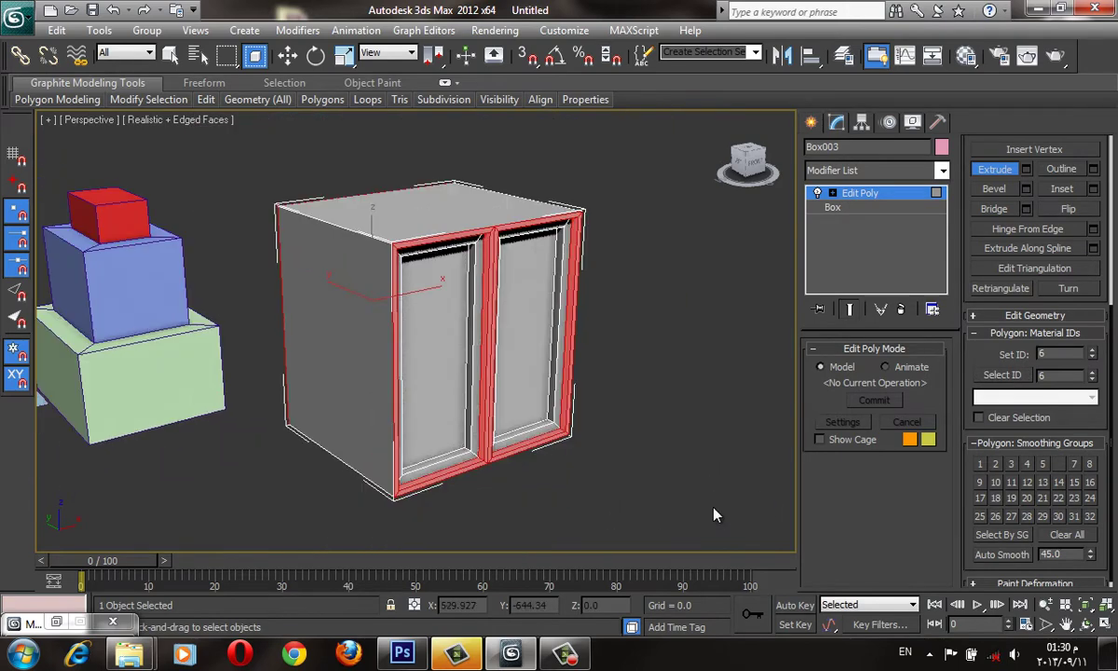
scroll(750, 373, "down", 3)
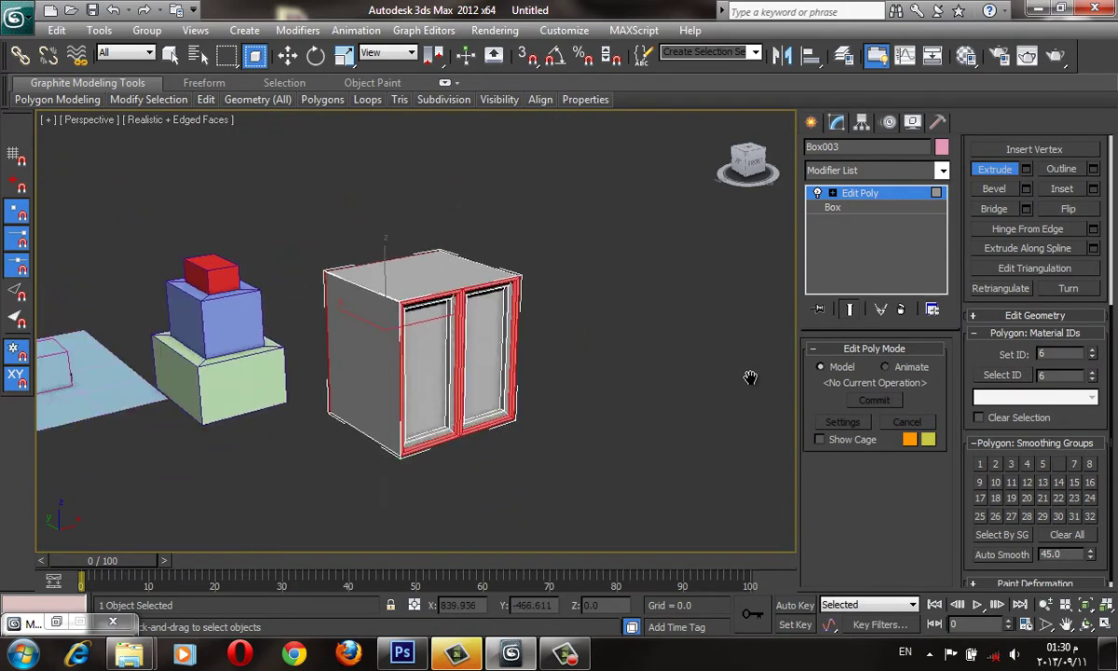
scroll(753, 358, "up", 3)
left_click(810, 122)
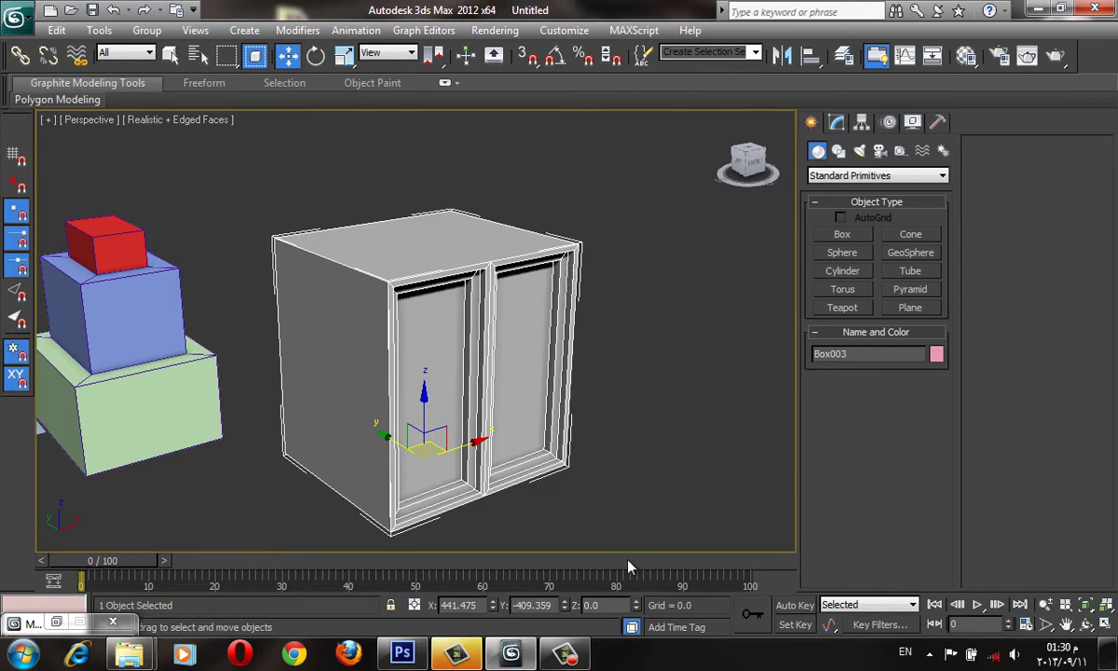
Step: Pan and zoom around the scene and deselect the cabinet
middle_click_drag(628, 552, 753, 507)
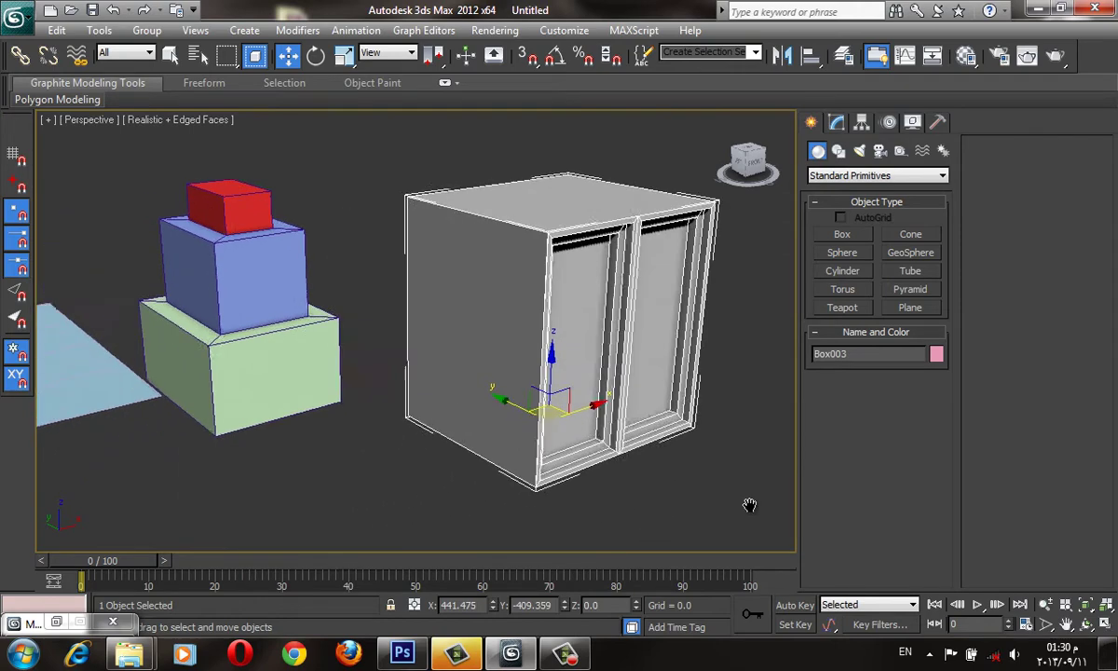
scroll(755, 514, "up", 3)
scroll(690, 475, "up", 1)
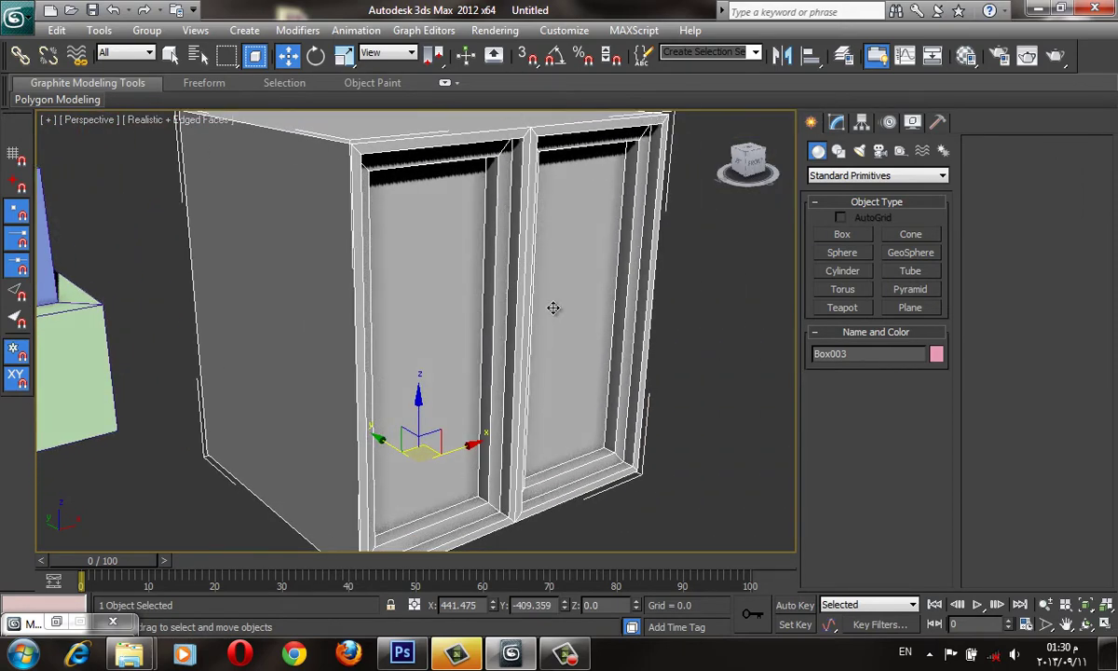
scroll(606, 359, "down", 4)
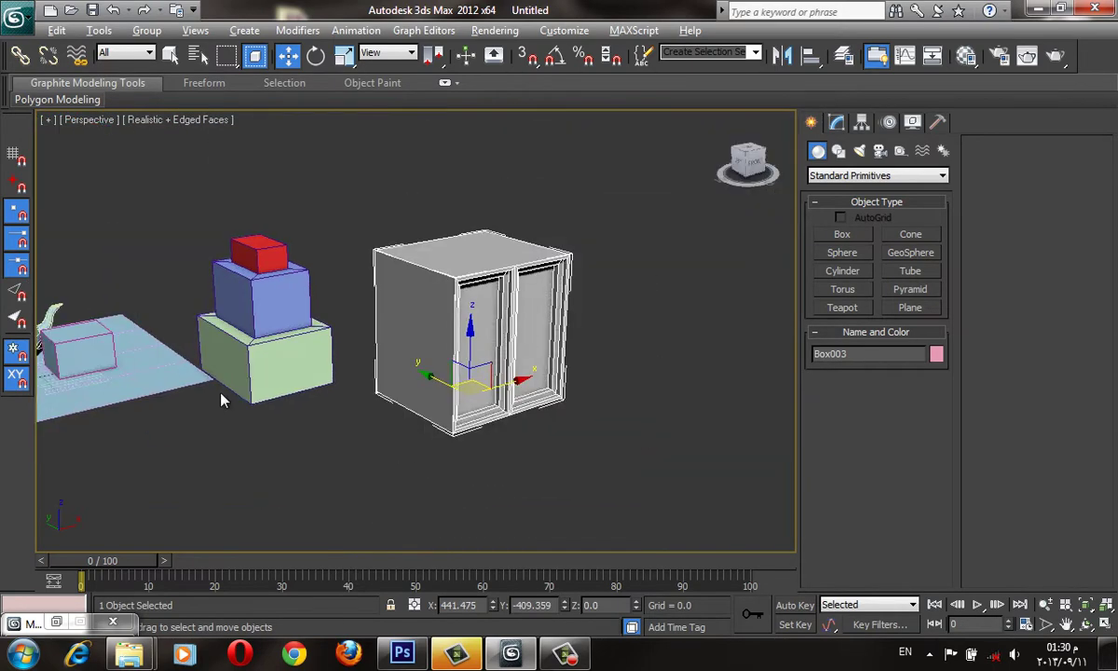
scroll(224, 410, "down", 1)
scroll(280, 410, "down", 2)
scroll(341, 413, "up", 1)
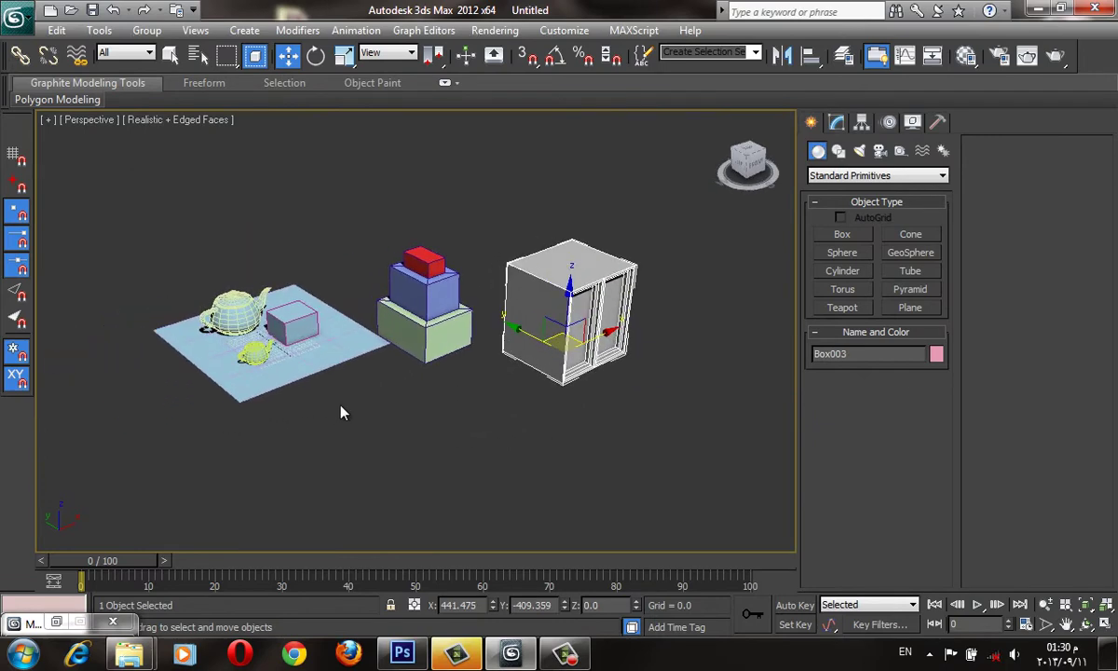
scroll(305, 412, "down", 1)
scroll(479, 410, "down", 5)
left_click(480, 410)
scroll(489, 387, "up", 5)
middle_click_drag(489, 386, 382, 386)
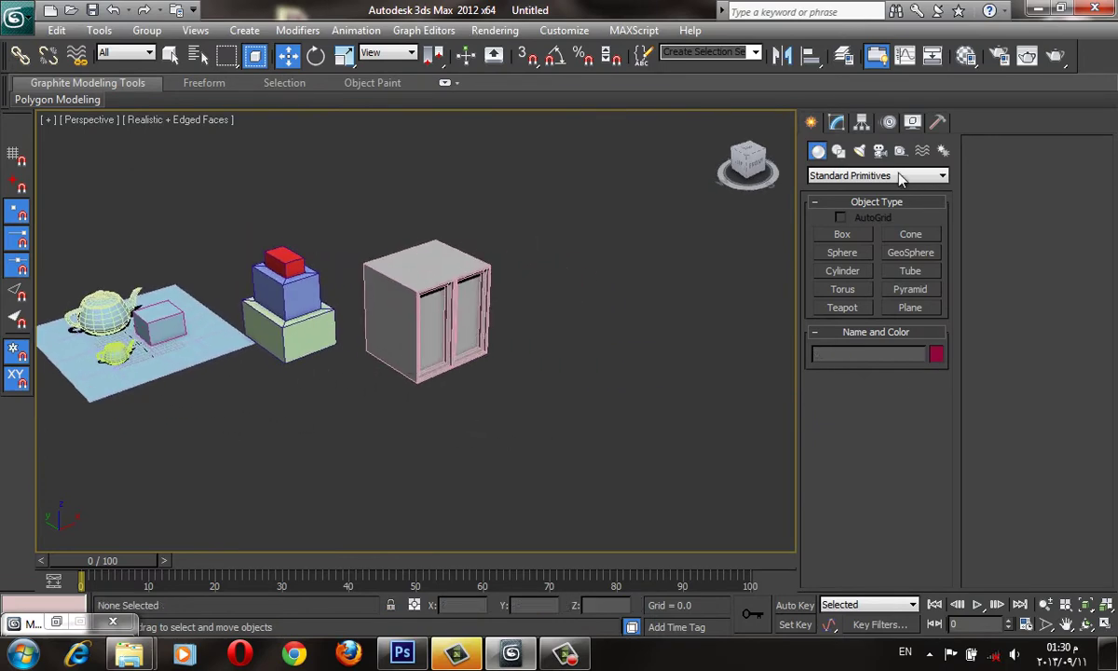
Step: Reselect the cabinet, enter Edit Poly Polygon level, and pick the thin top frame polygon
left_click(900, 177)
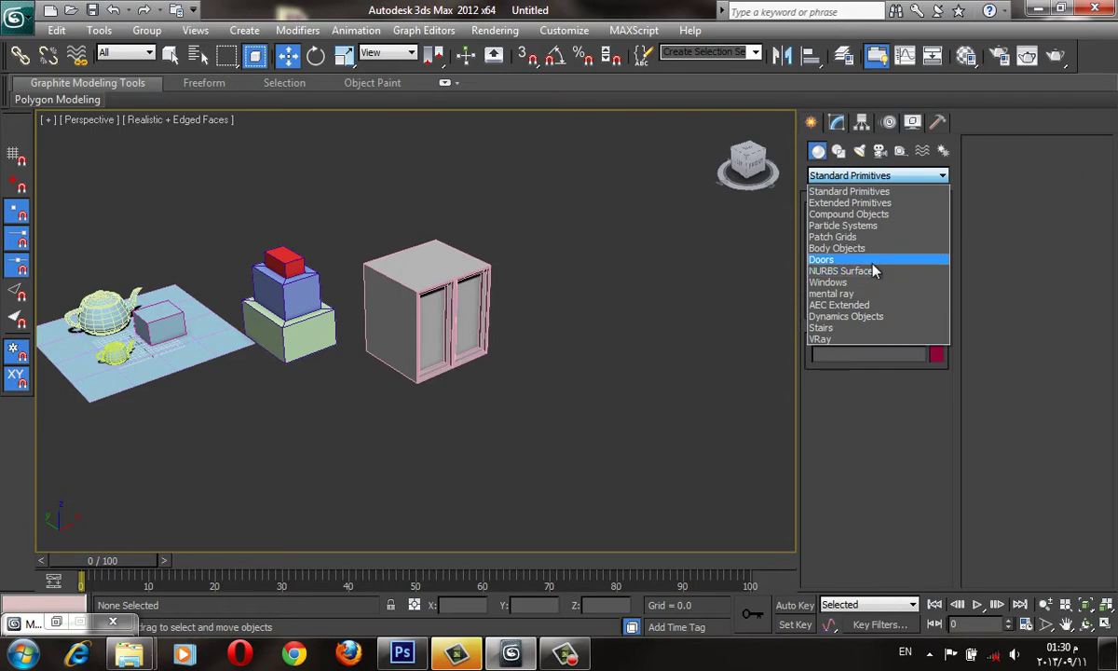
left_click(482, 317)
scroll(718, 249, "up", 5)
left_click(836, 123)
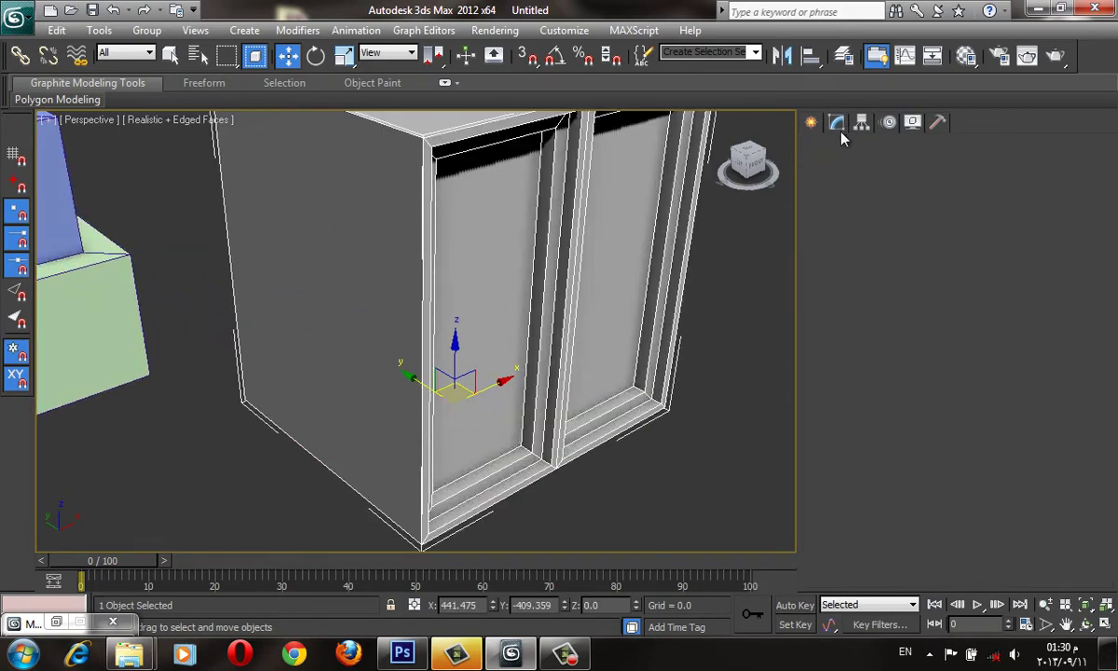
left_click(1054, 165)
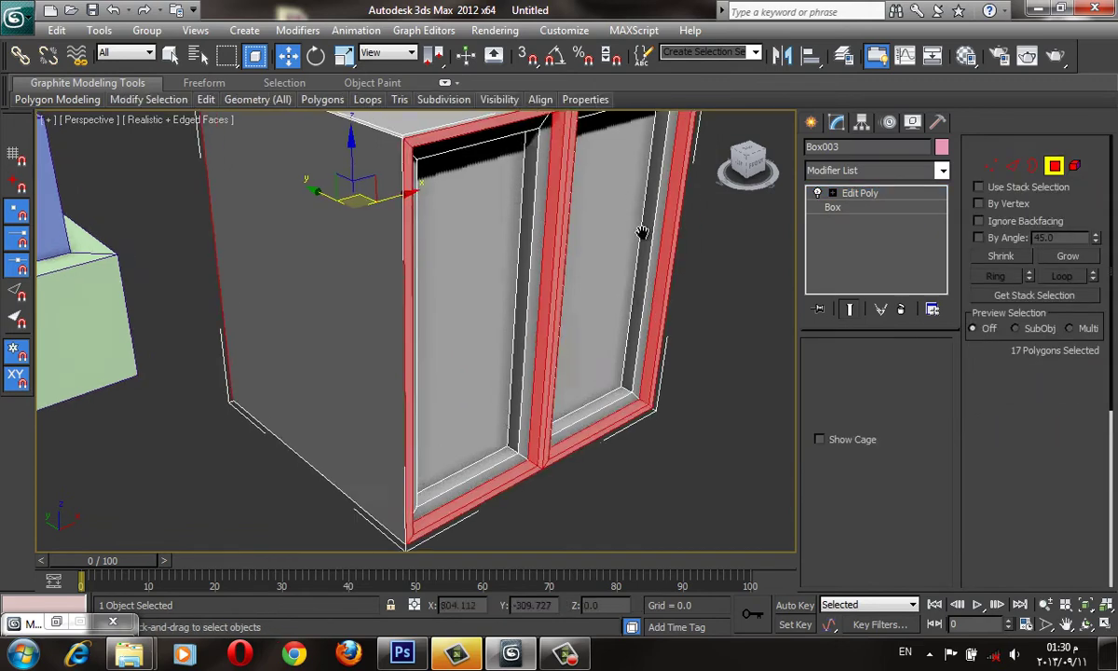
middle_click_drag(652, 279, 553, 165, "alt")
left_click(563, 162)
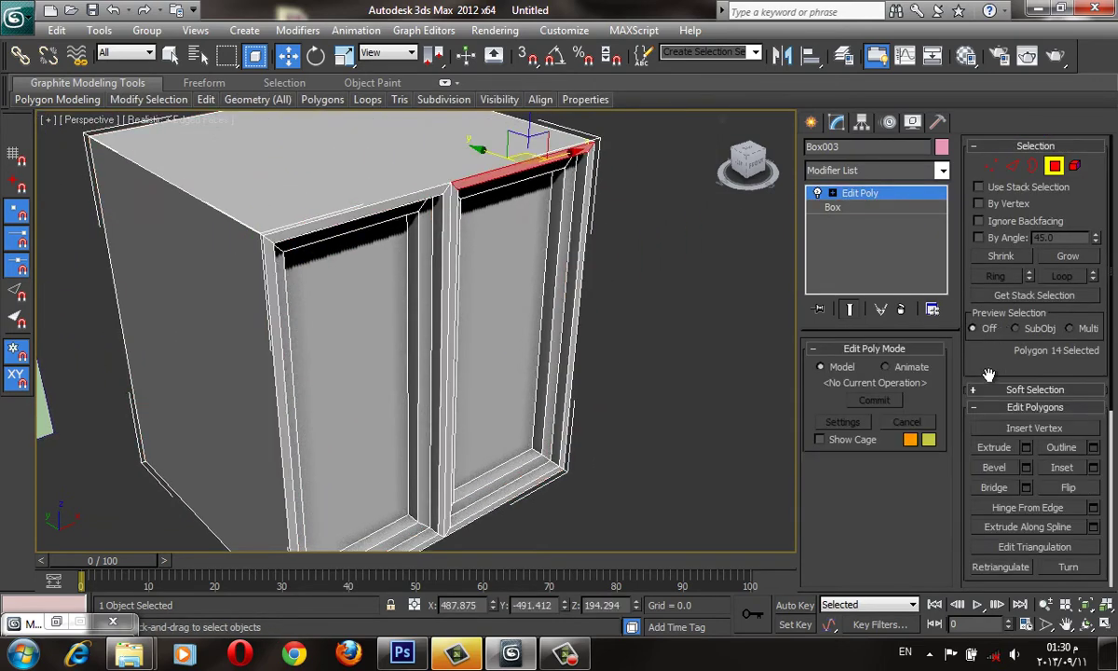
scroll(989, 374, "down", 3)
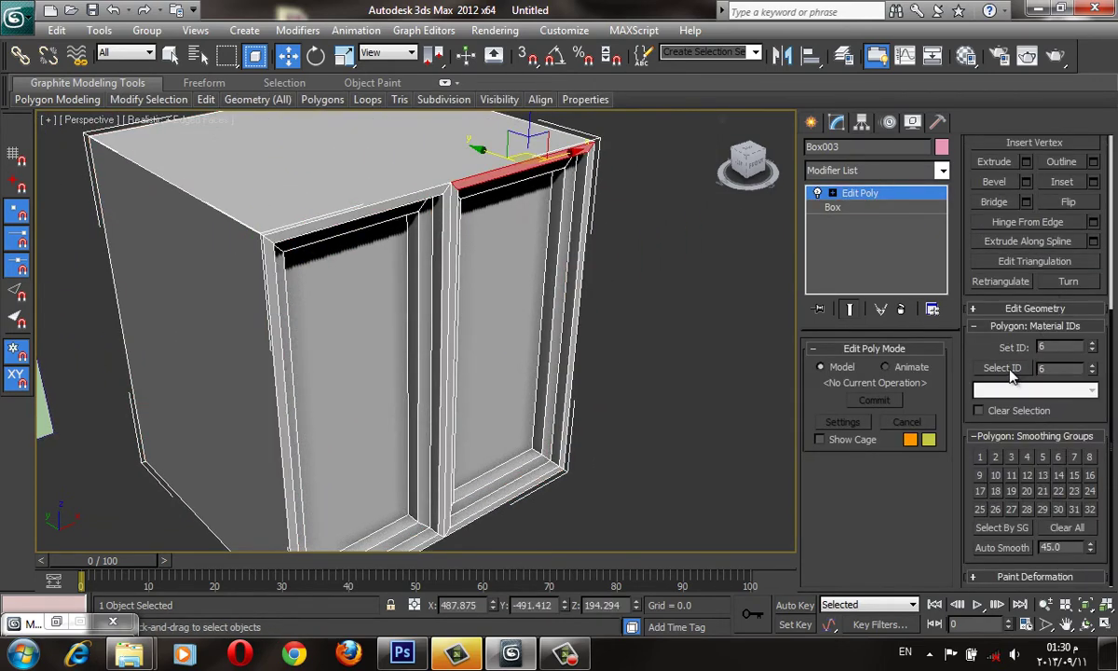
Step: Compare the ID 6 and ID 5 polygon selections on the doors, then return to the Create panel
left_click(1005, 368)
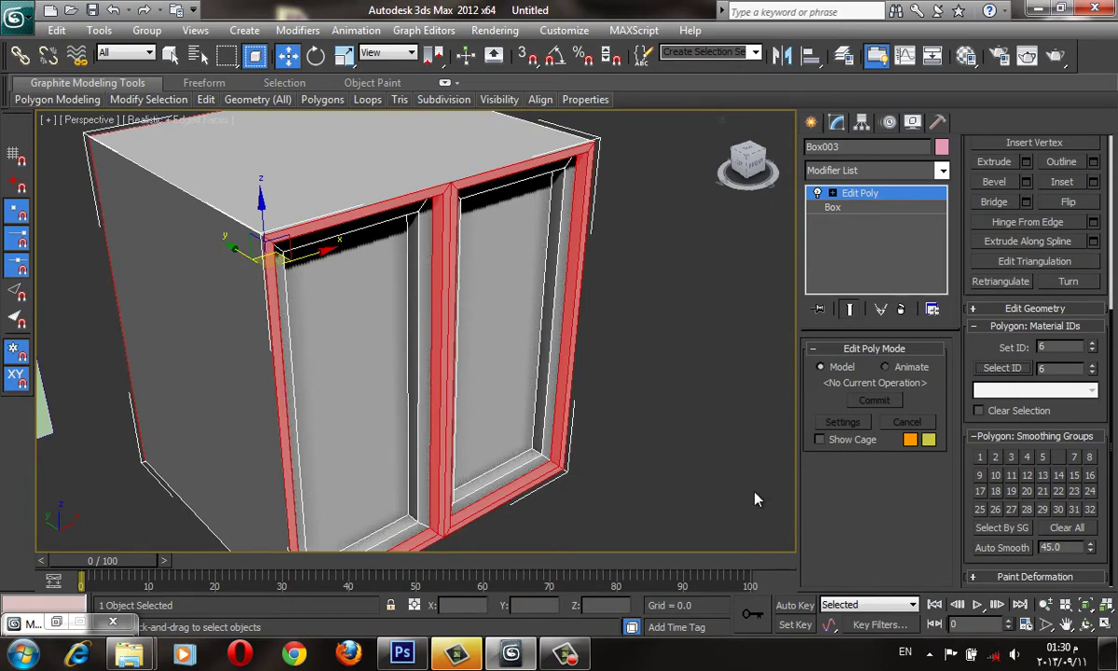
left_click(548, 256)
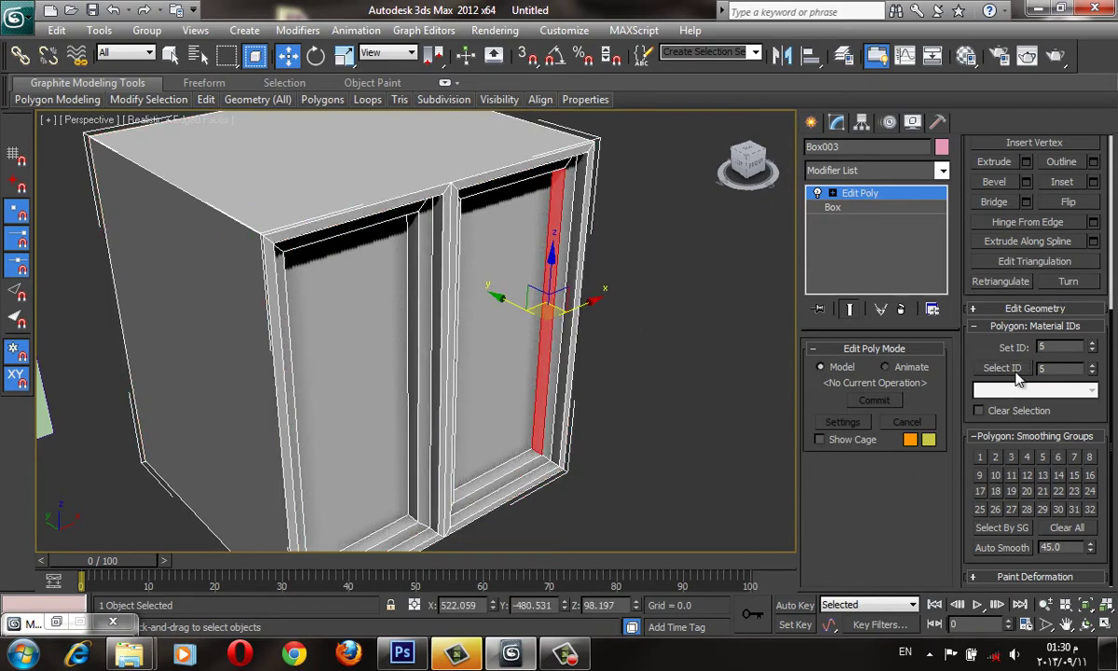
left_click(1017, 372)
left_click(692, 445)
scroll(692, 447, "down", 4)
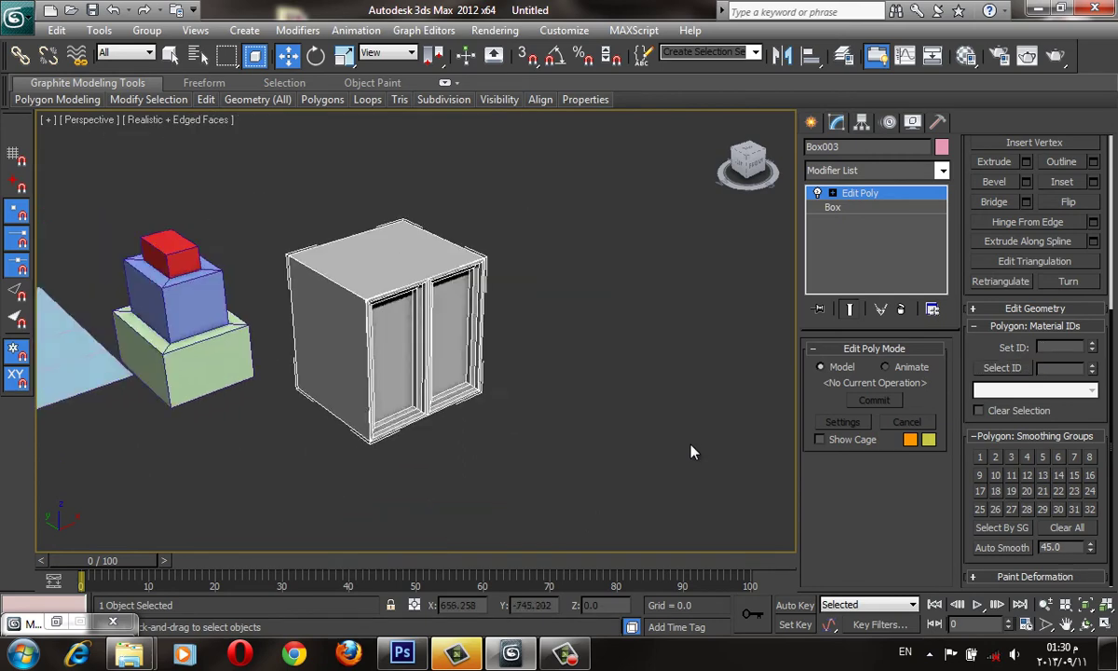
scroll(420, 430, "down", 3)
scroll(420, 401, "up", 2)
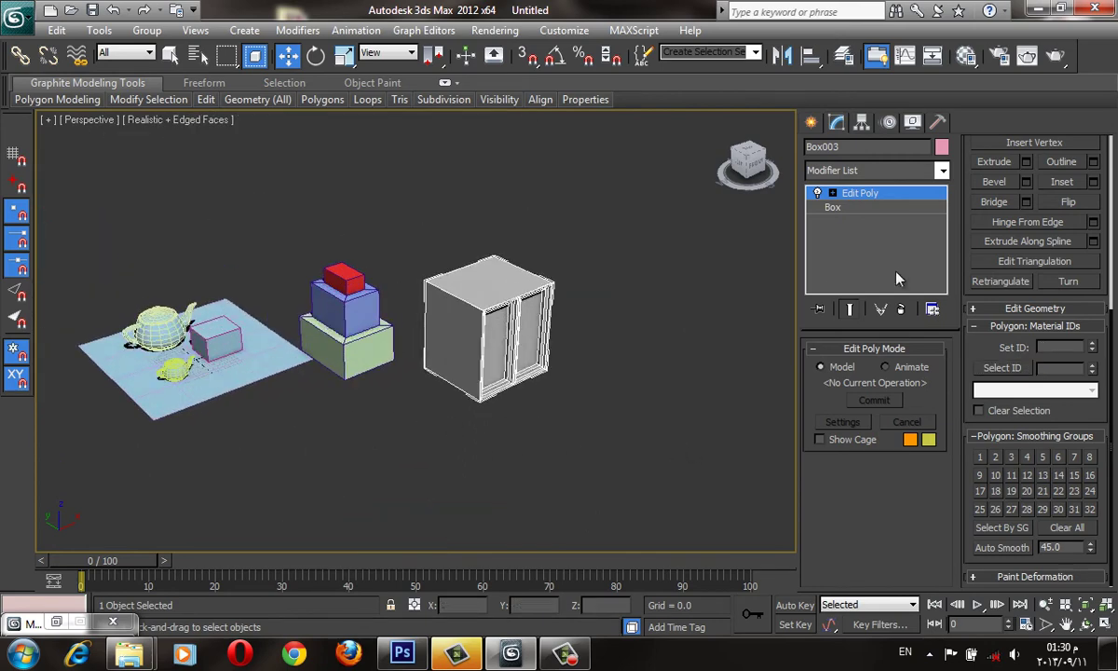
left_click(811, 122)
Step: Create a Sliding window about 346 wide, 31 deep and 325 high, after cancelling one unfinished try
middle_click_drag(670, 369, 604, 364)
left_click(876, 175)
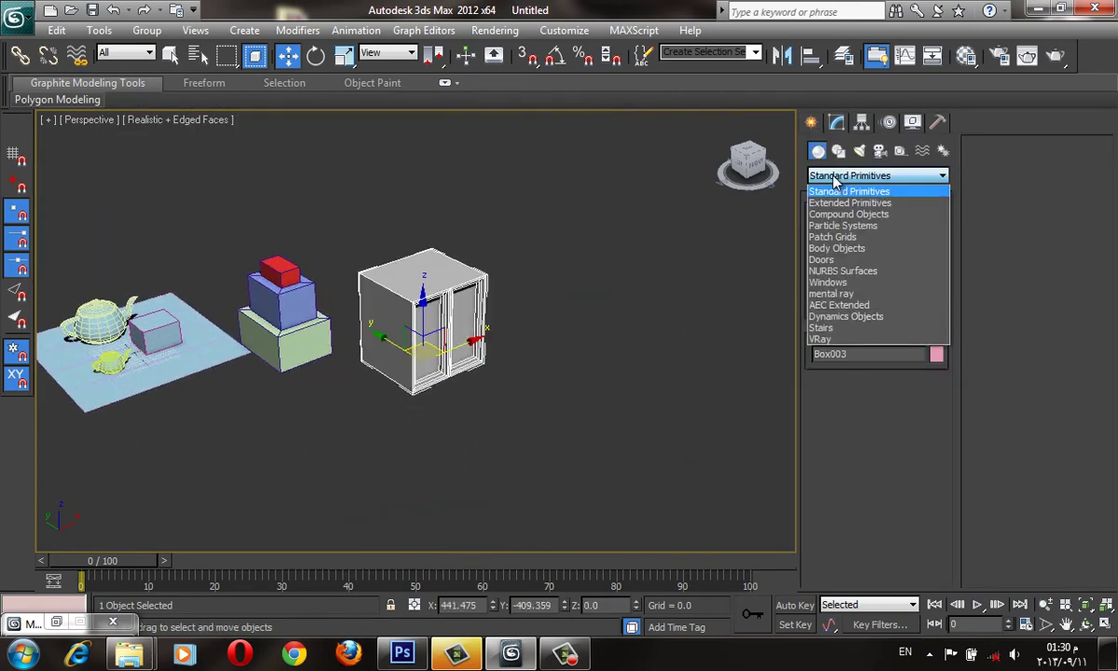
left_click(845, 282)
scroll(622, 326, "up", 1)
scroll(649, 295, "up", 2)
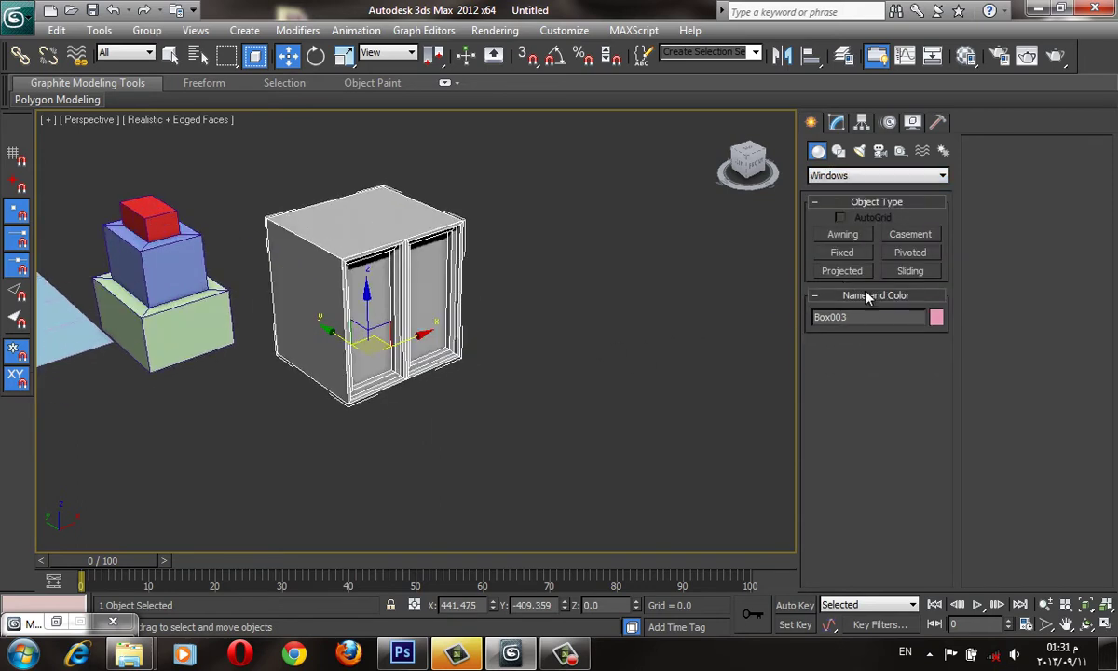
left_click(910, 271)
left_click_drag(517, 486, 703, 430)
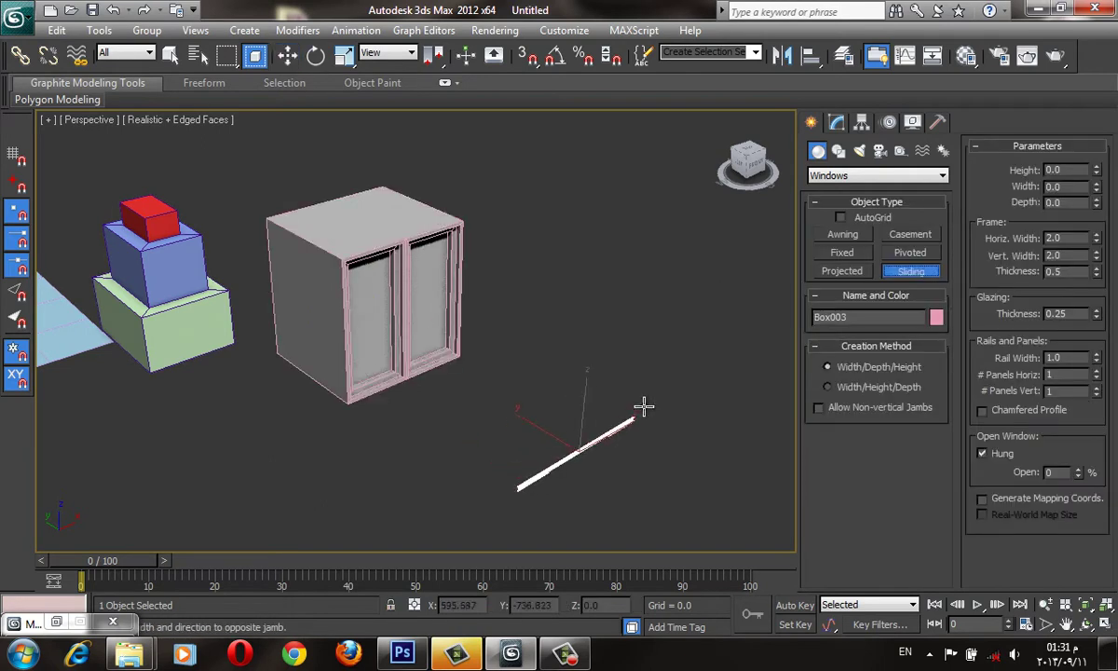
right_click(703, 410)
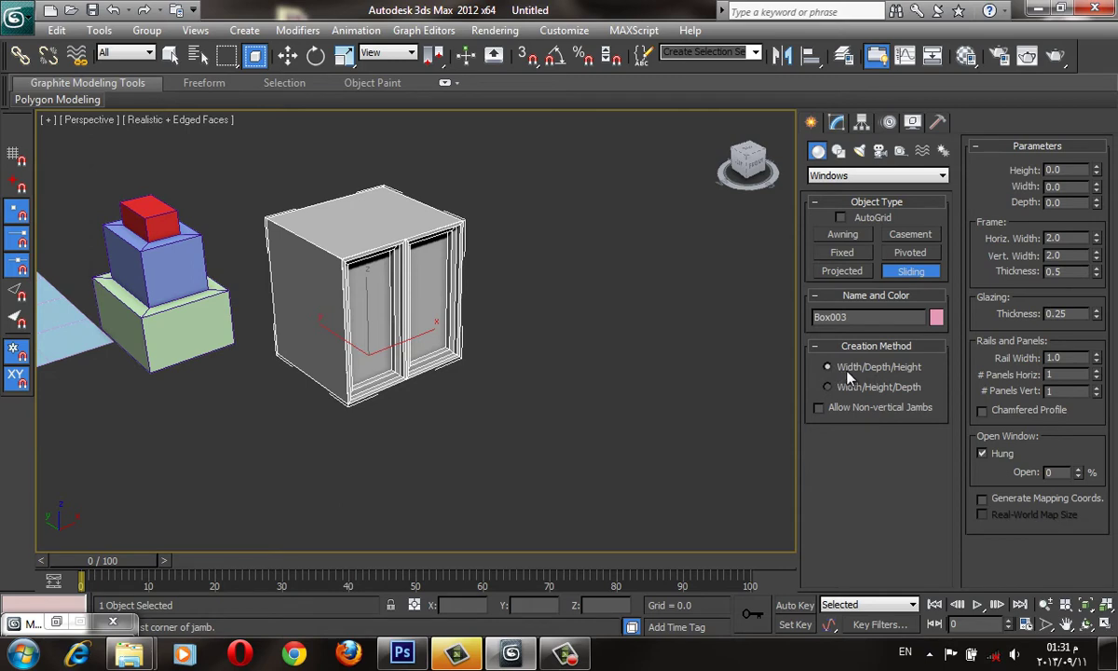
left_click_drag(263, 534, 590, 491)
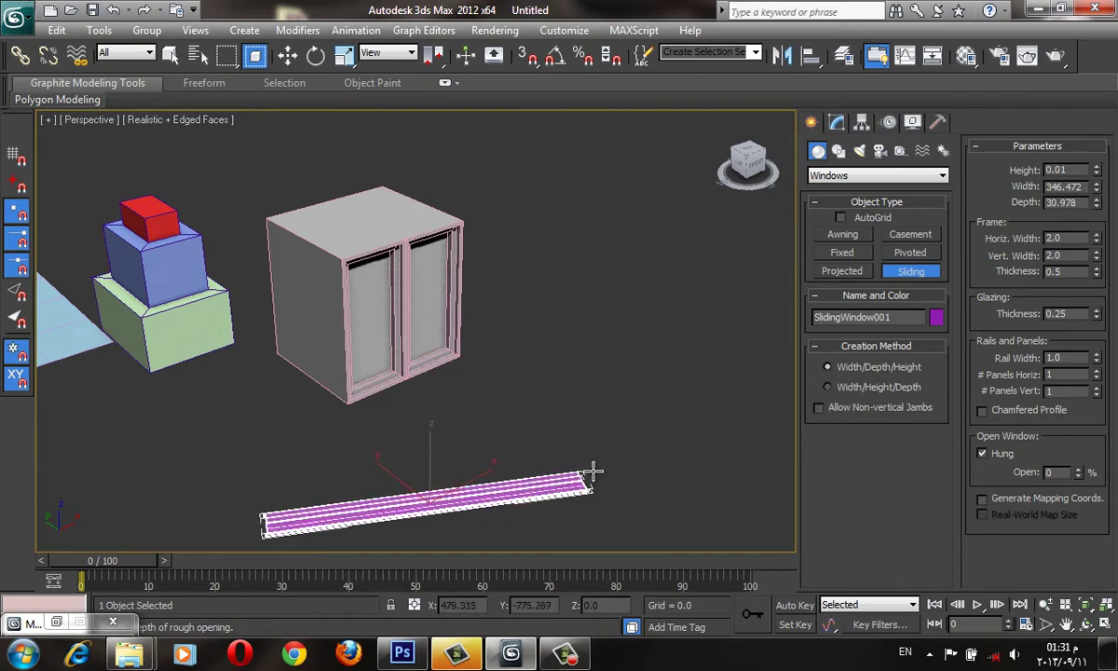
left_click(593, 473)
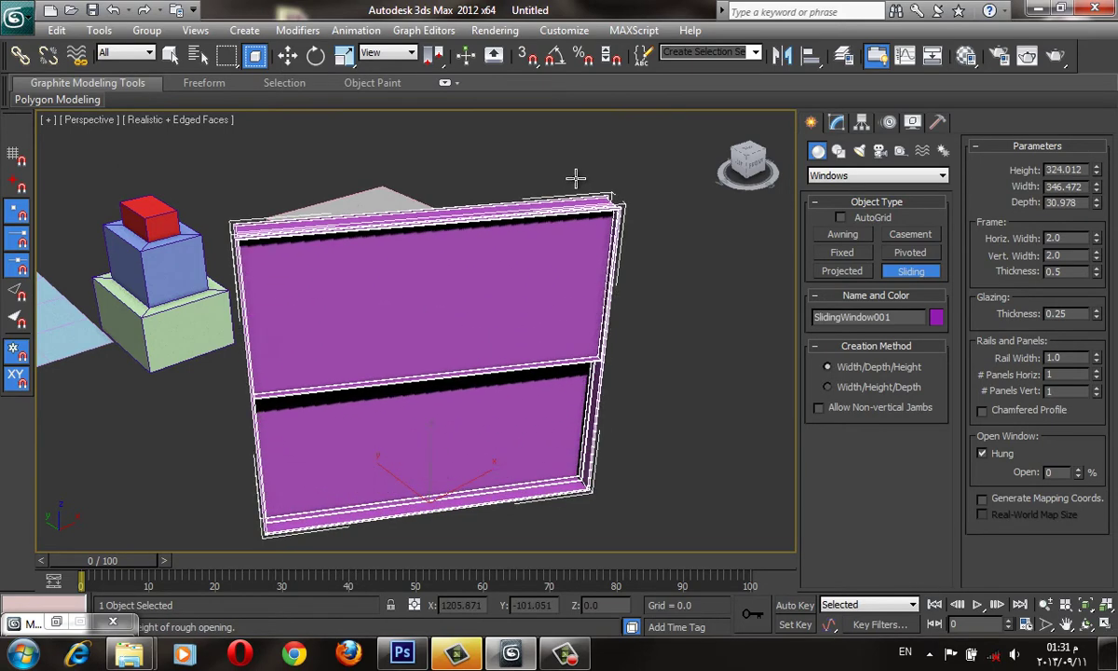
left_click(571, 232)
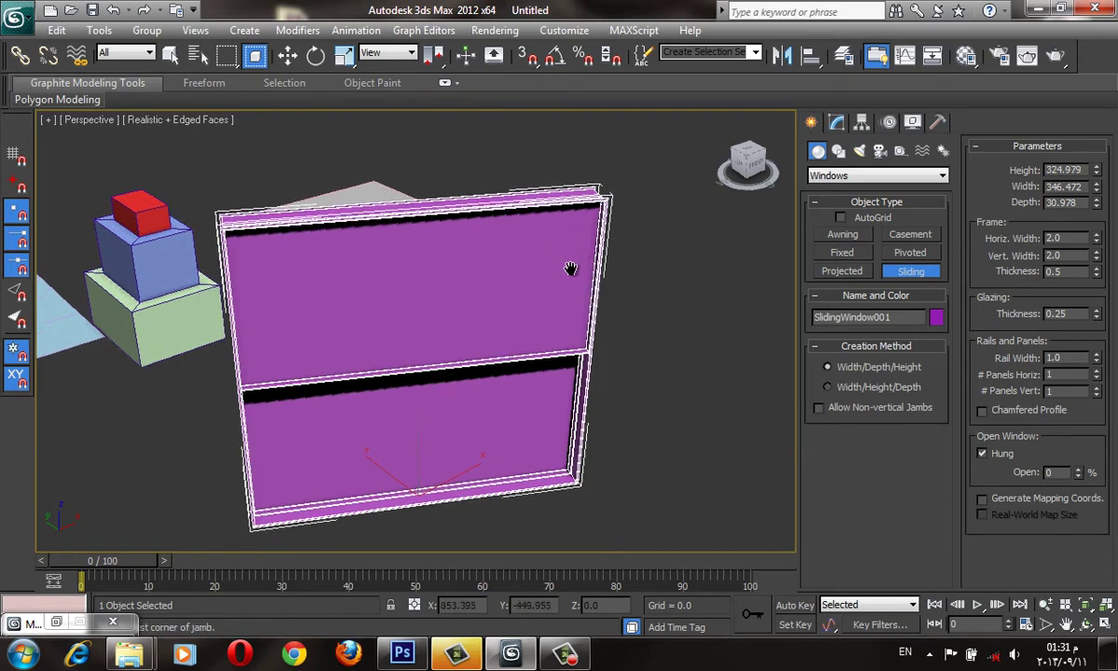
Step: Draw a second sliding window, then remove it, keeping only SlidingWindow001
middle_click_drag(571, 233, 497, 257)
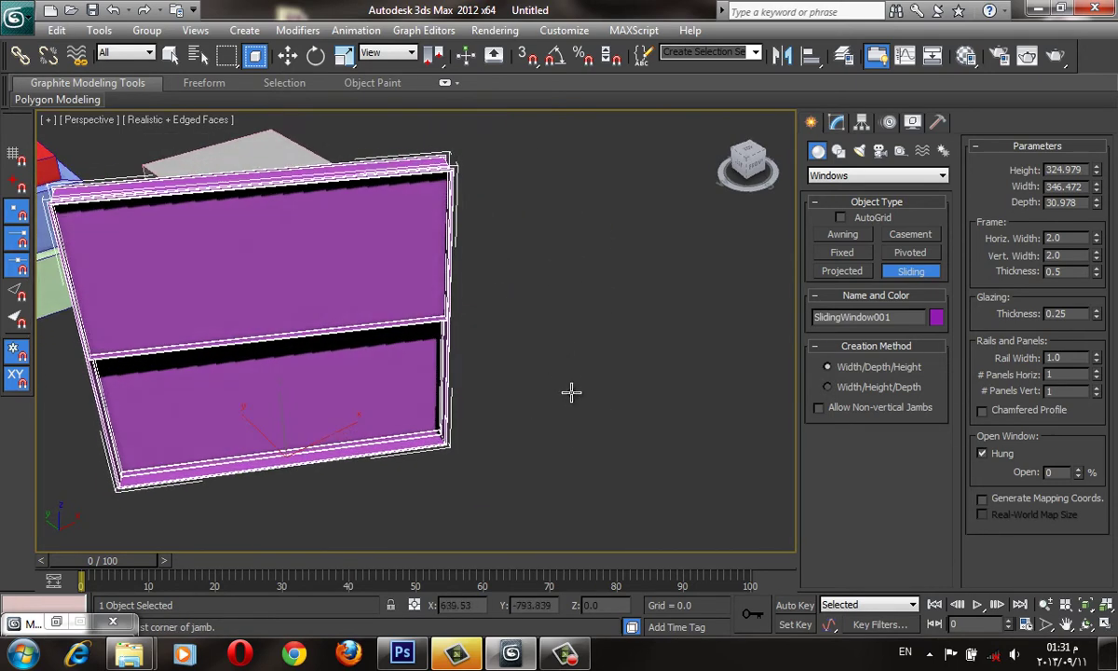
left_click_drag(699, 393, 486, 273)
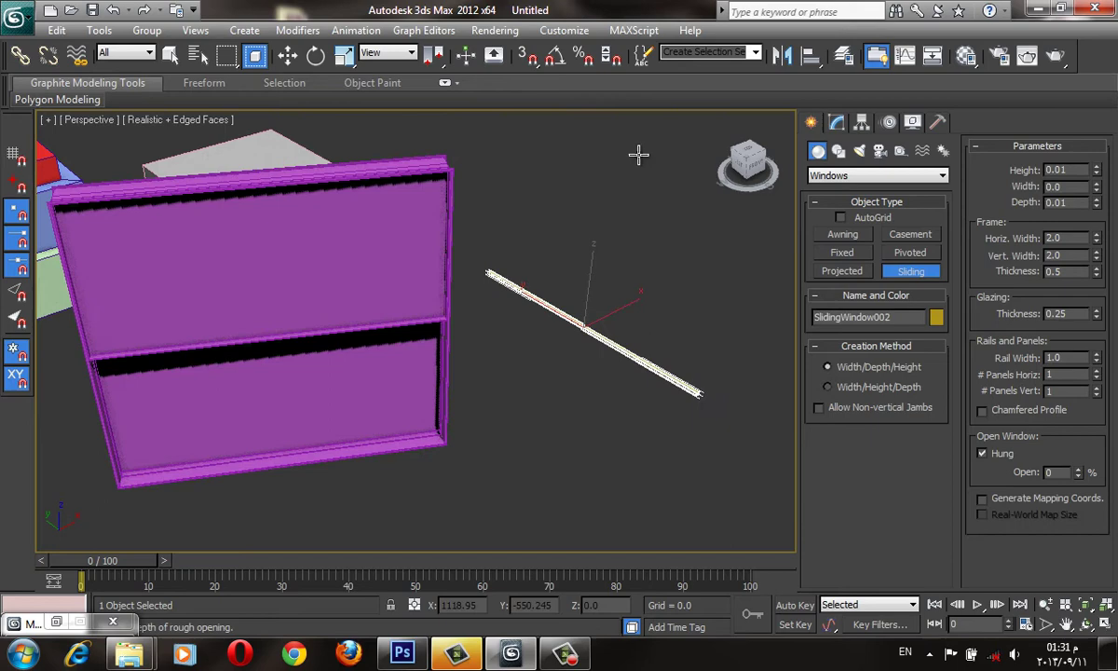
left_click(694, 303)
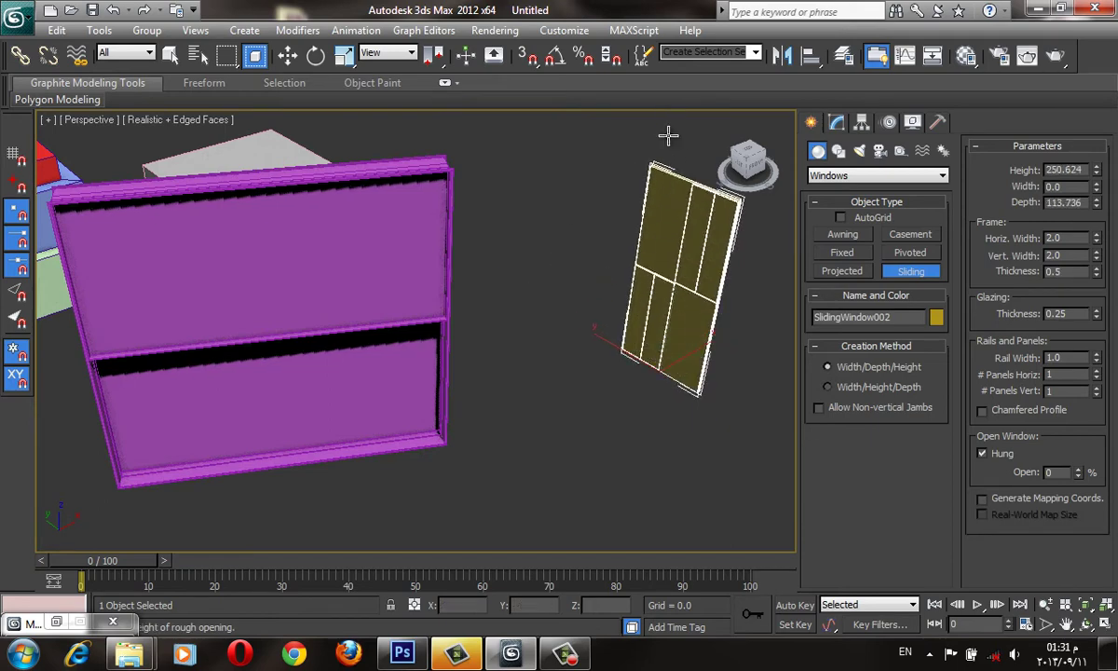
right_click(670, 262)
mouse_move(669, 262)
middle_mouse_down("alt")
mouse_move(578, 243)
mouse_move(597, 325)
mouse_move(665, 353)
middle_mouse_up("alt")
key("Delete")
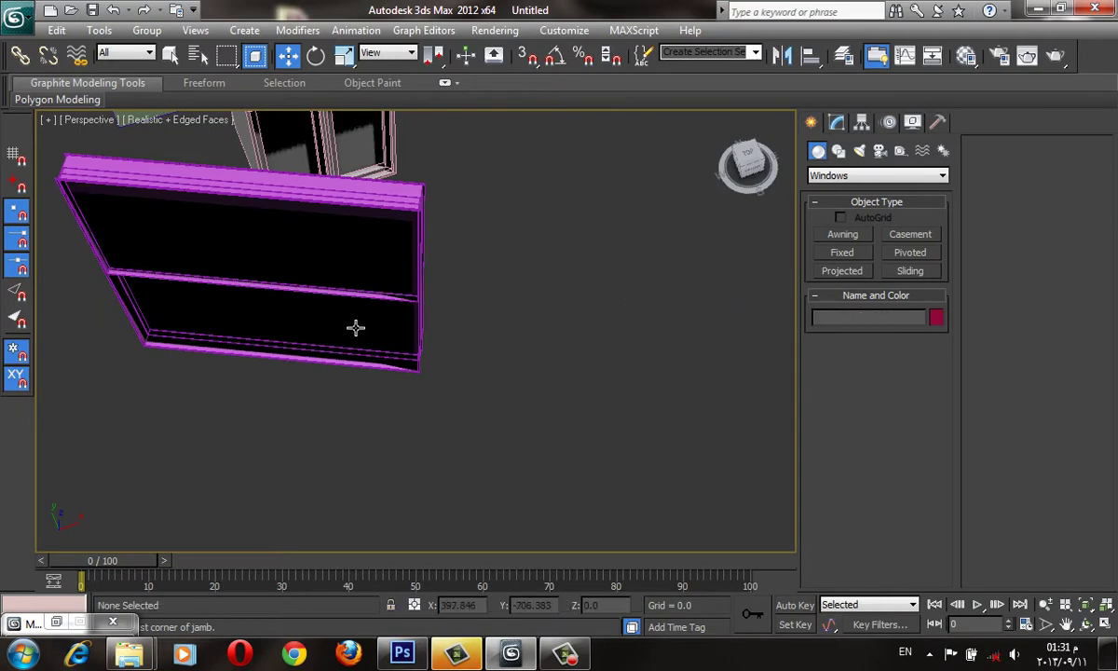
Step: Select the magenta window and widen its frame widths to 26.7 horizontal and 18.64 vertical
left_click(357, 327)
middle_click_drag(357, 327, 443, 227, "alt")
scroll(443, 227, "up", 2)
scroll(581, 269, "up", 1)
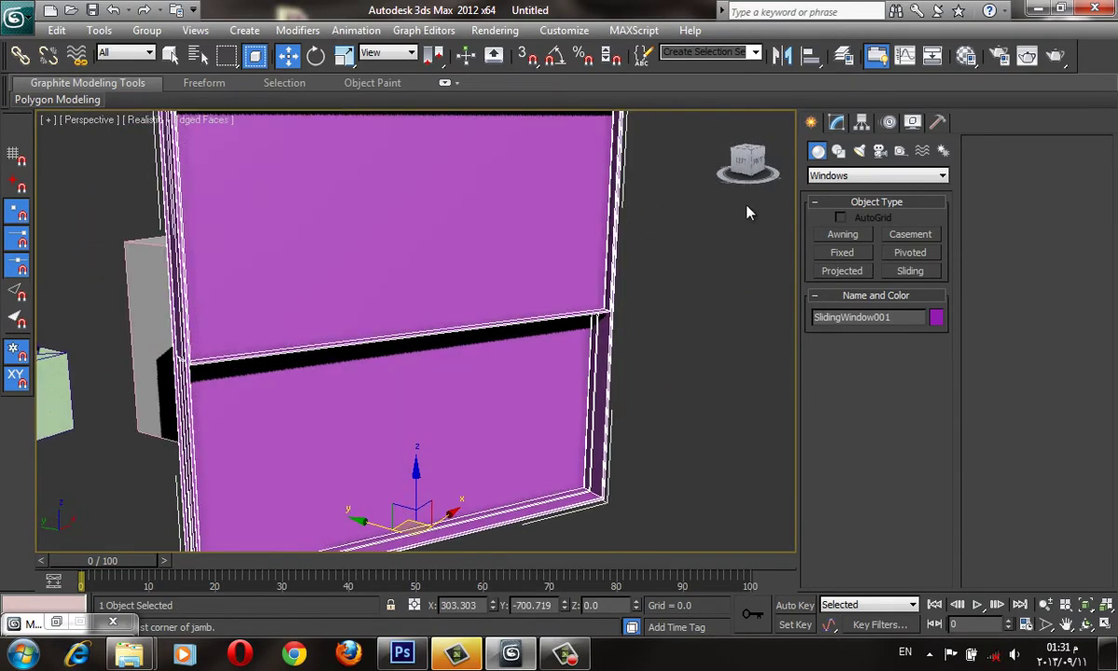
left_click(837, 122)
middle_click_drag(508, 310, 508, 320, "alt")
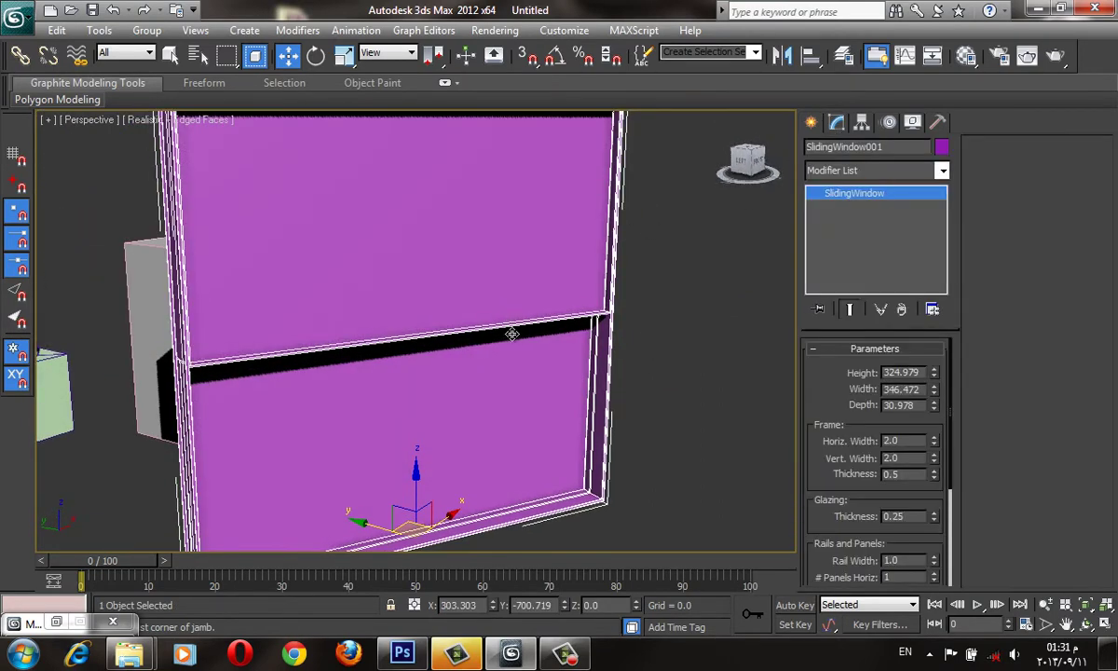
scroll(724, 458, "down", 2)
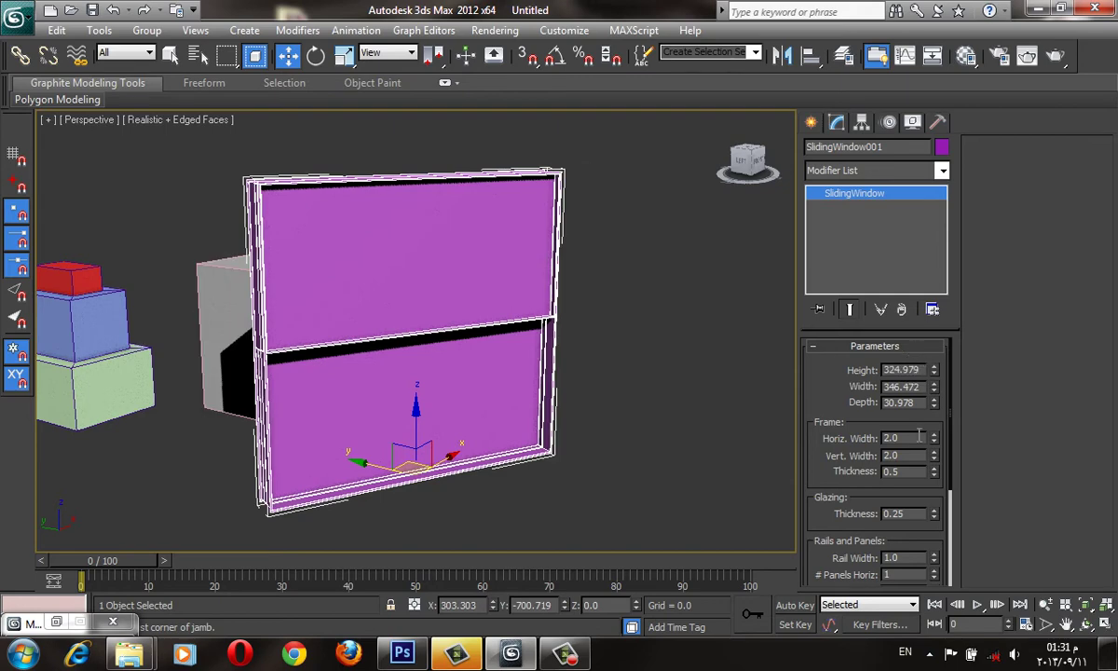
scroll(847, 402, "down", 1)
scroll(846, 402, "down", 1)
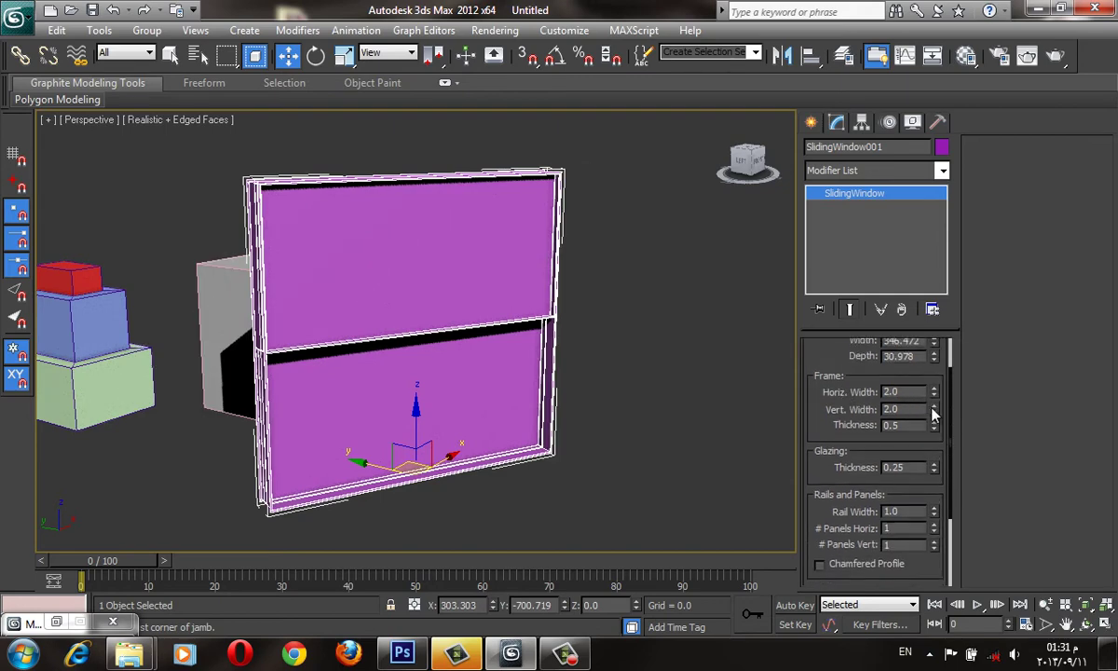
left_click_drag(935, 425, 732, 608)
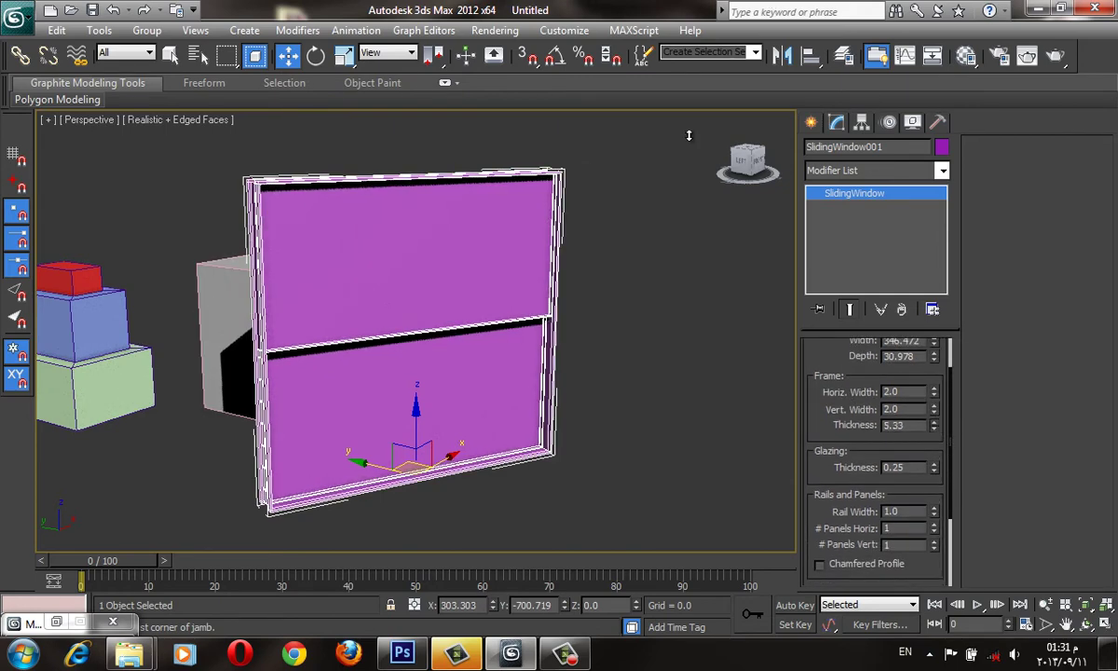
scroll(730, 315, "up", 5)
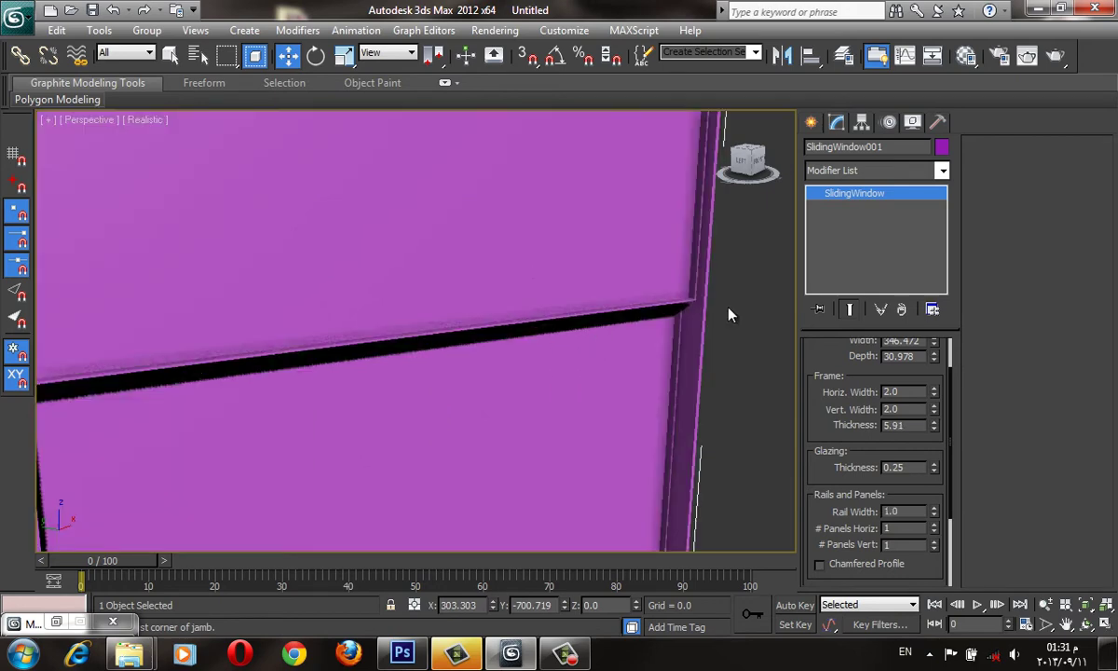
left_click_drag(935, 407, 729, 339)
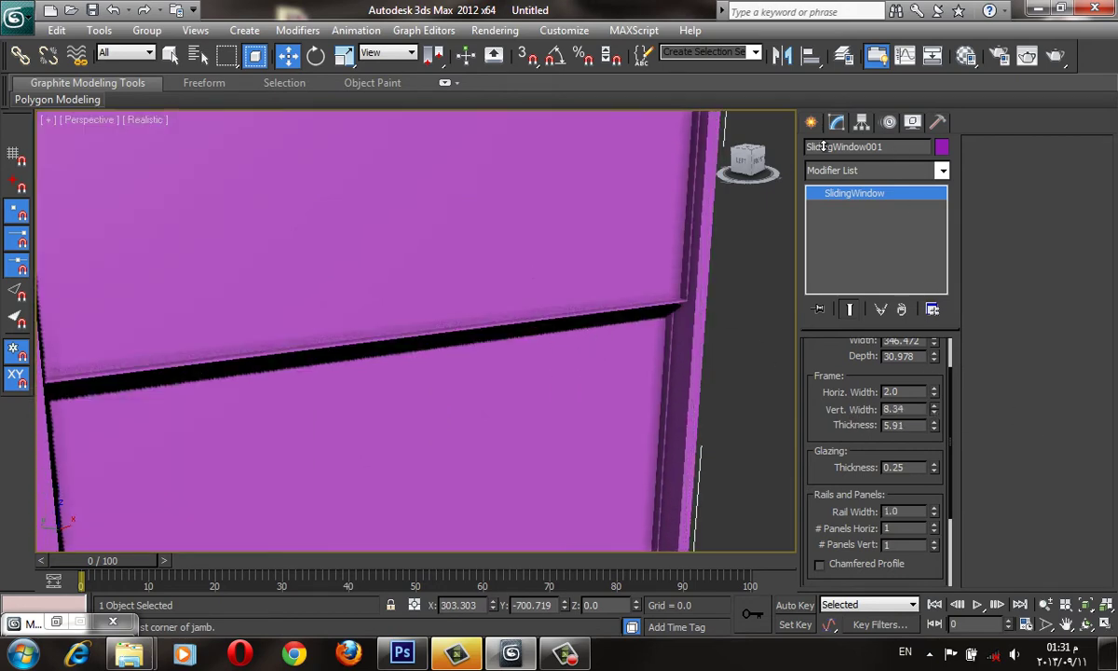
scroll(795, 387, "down", 2)
scroll(795, 386, "down", 3)
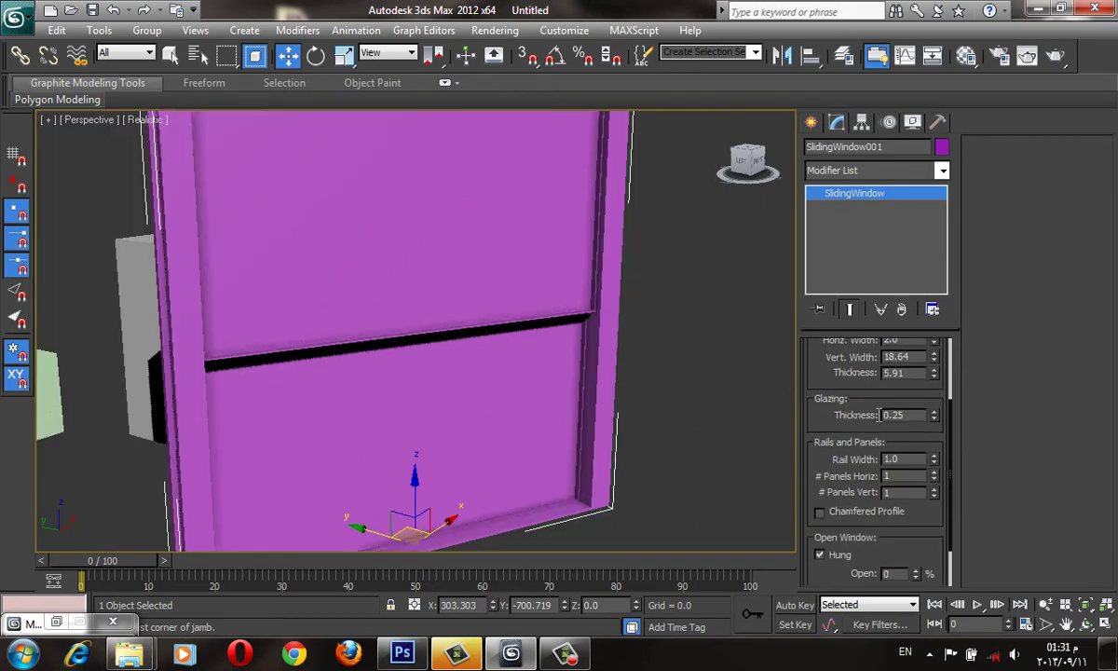
scroll(795, 387, "down", 3)
scroll(890, 433, "up", 2)
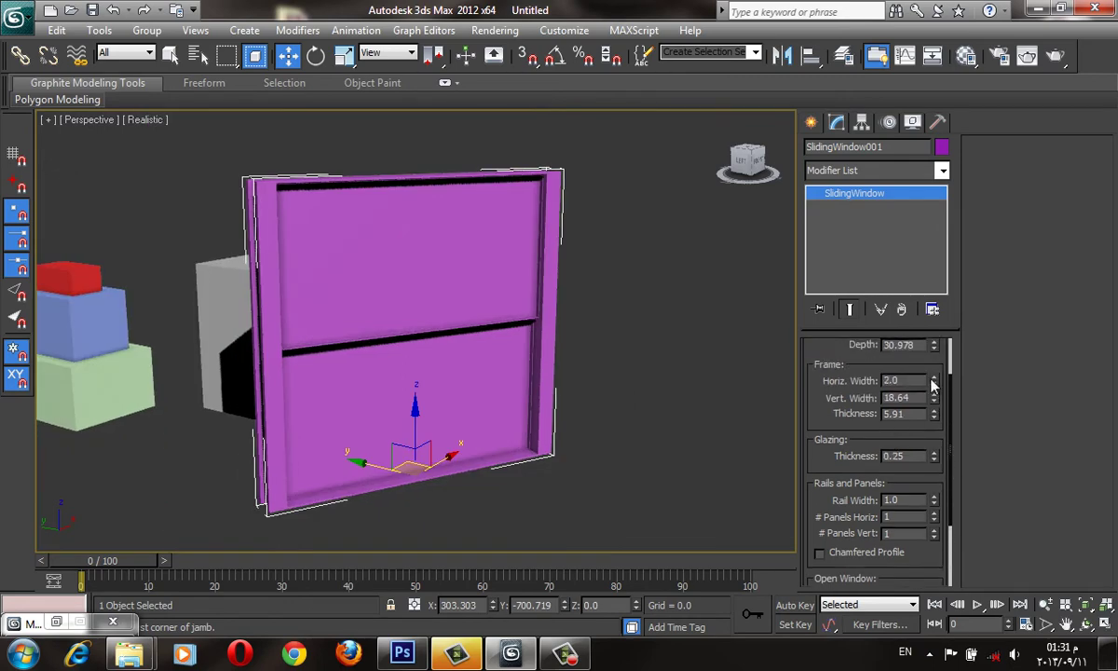
left_click_drag(935, 384, 647, 474)
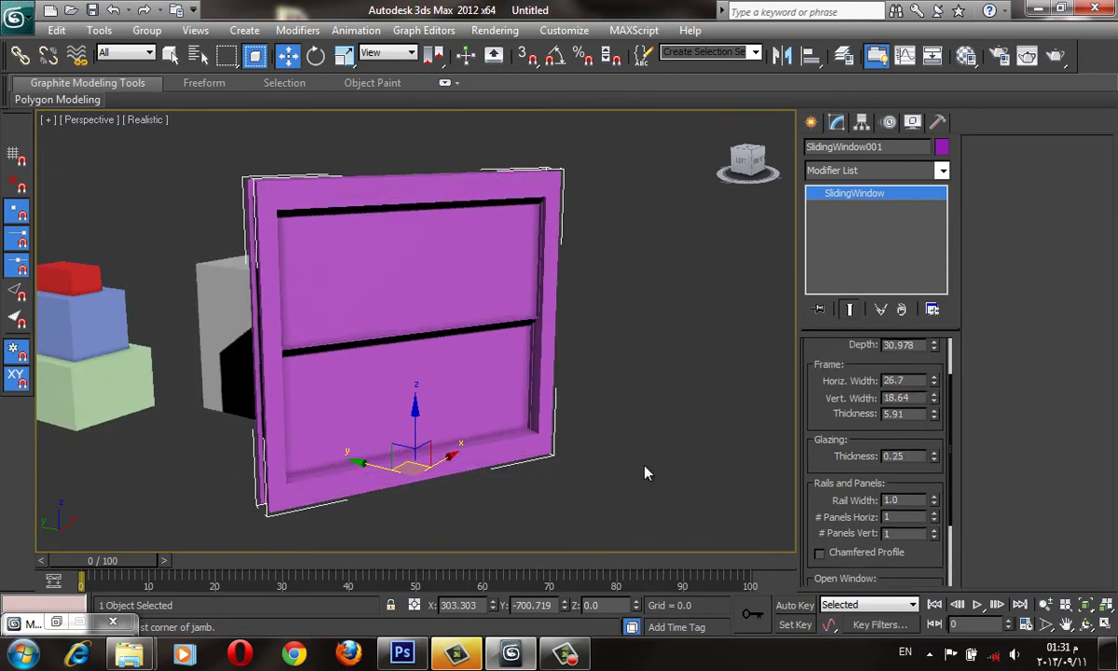
Step: Try a thicker glass setting, then undo it and keep the shaded-with-edges view
key("F4")
scroll(502, 432, "up", 3)
scroll(527, 457, "up", 3)
scroll(526, 456, "up", 3)
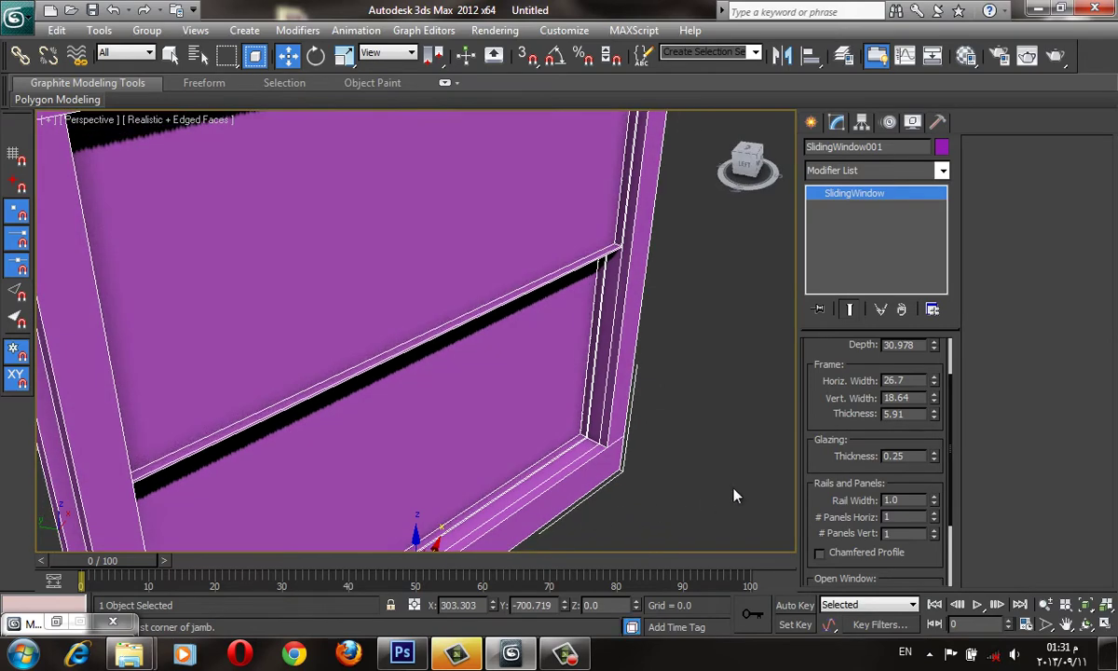
left_click_drag(934, 456, 875, 429)
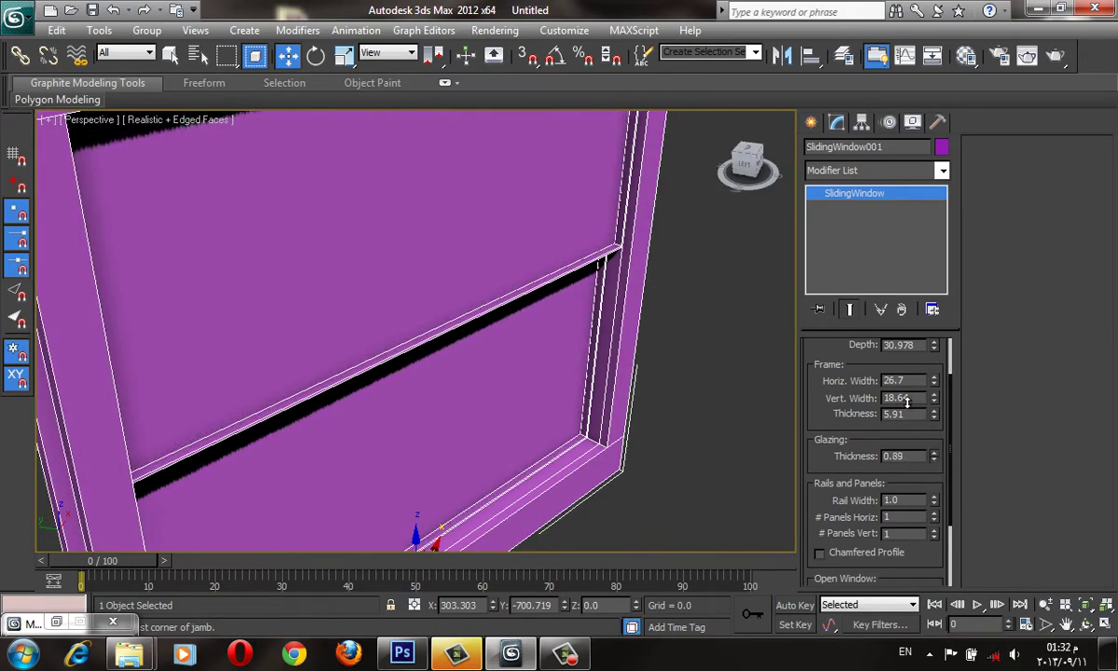
key("F3")
key("ctrl+z")
key("F3")
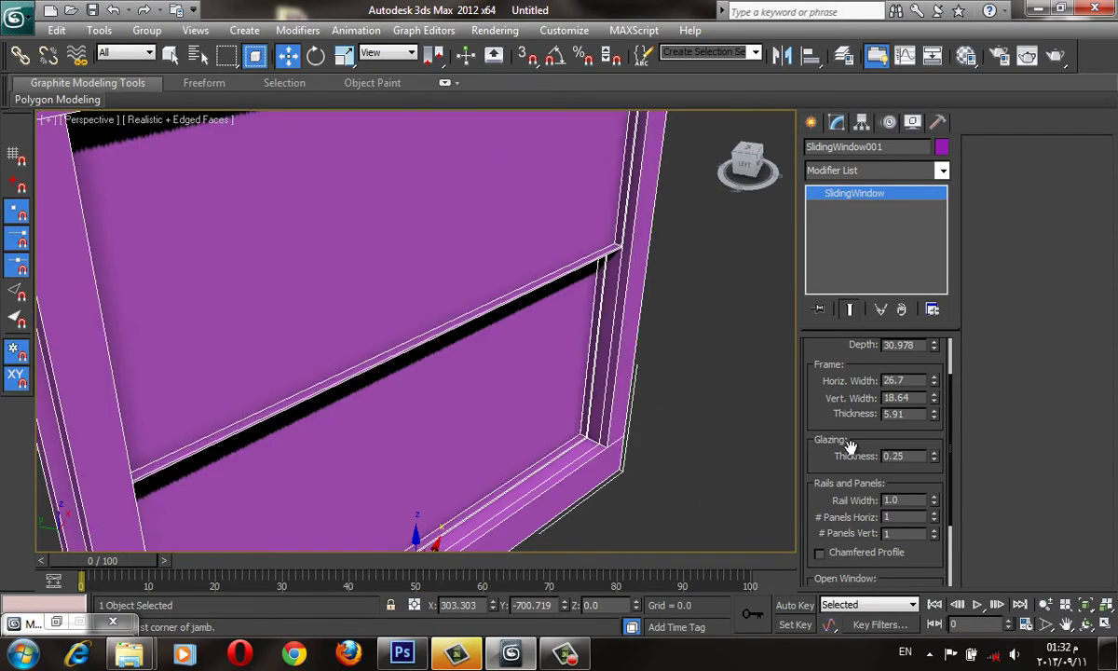
scroll(844, 466, "down", 2)
middle_click_drag(556, 368, 546, 342, "alt")
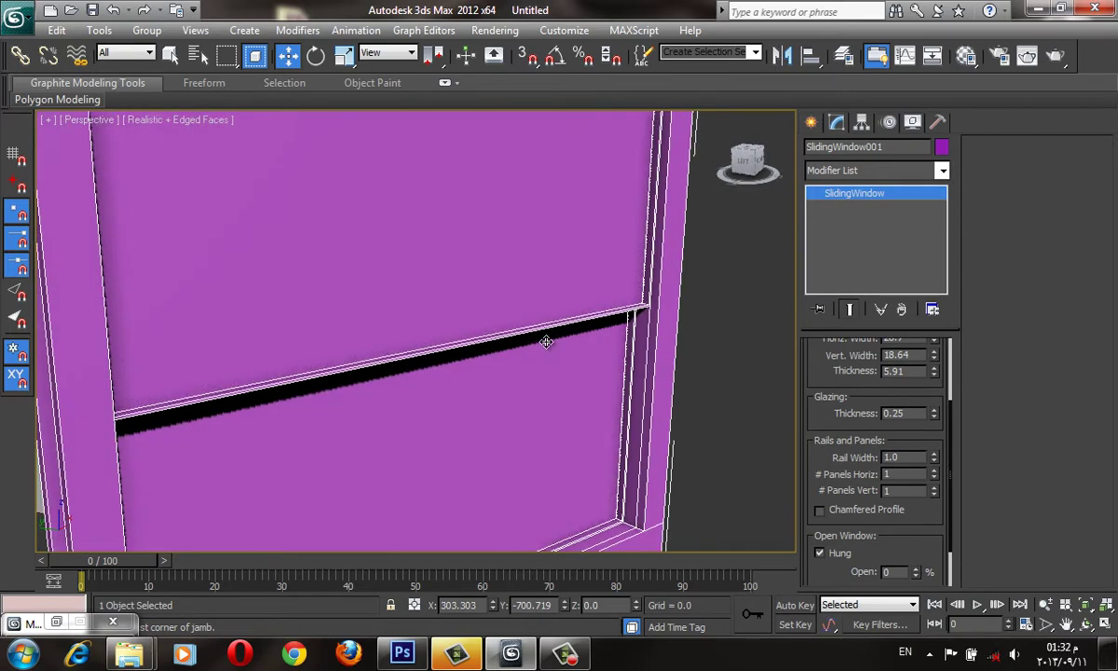
Step: Divide the window into 4×4 panes and give it chamfered rails 3.26 wide
left_click(934, 472)
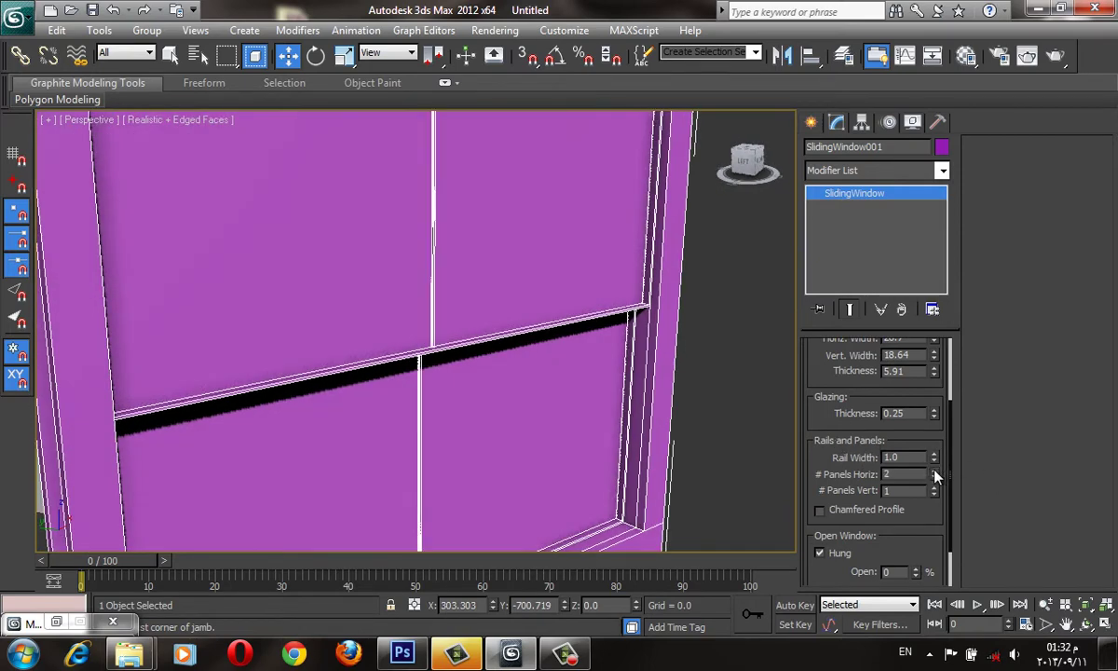
left_click(935, 472)
left_click(935, 472)
left_click(934, 486)
left_click(935, 487)
left_click(934, 487)
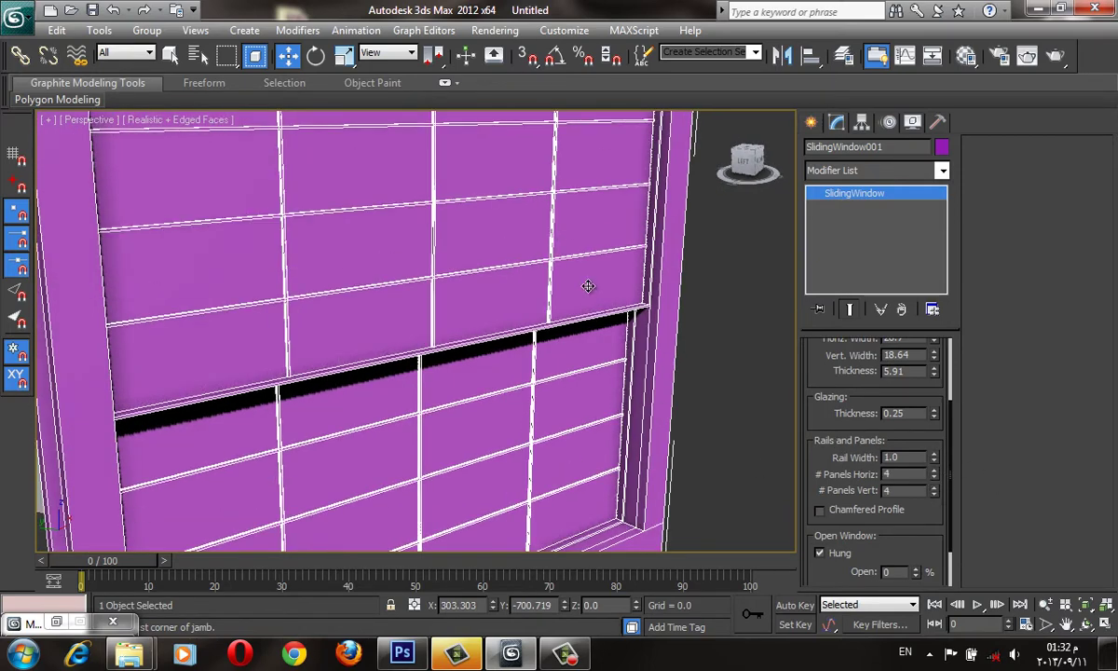
key("F4")
scroll(589, 286, "up", 2)
middle_click_drag(628, 252, 710, 383, "alt")
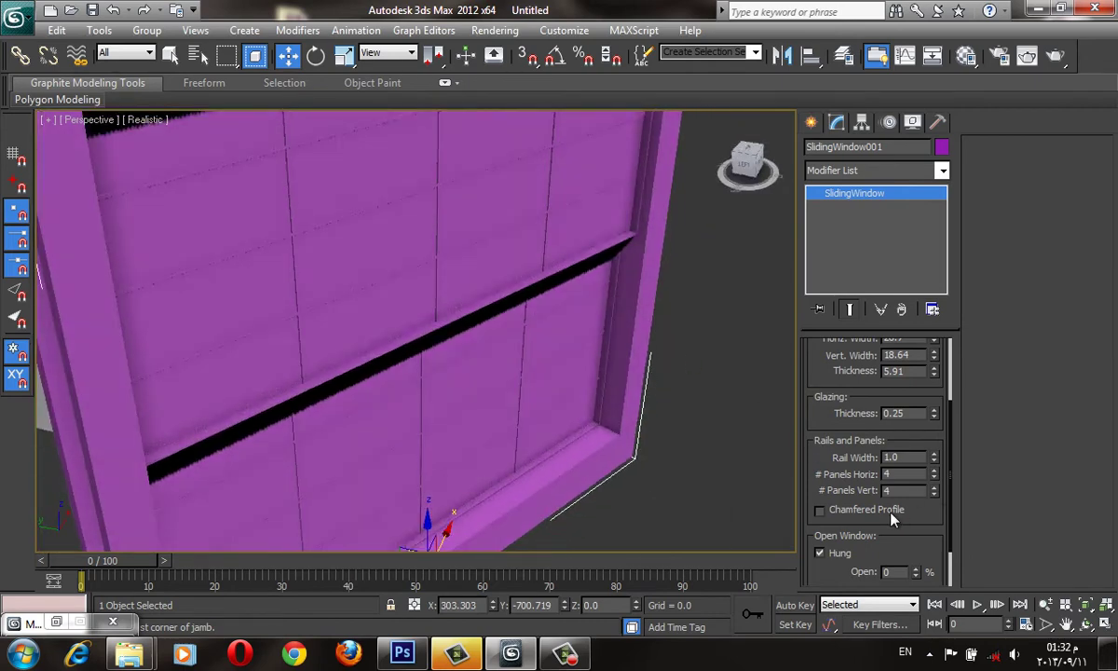
scroll(529, 268, "up", 2)
scroll(507, 259, "up", 1)
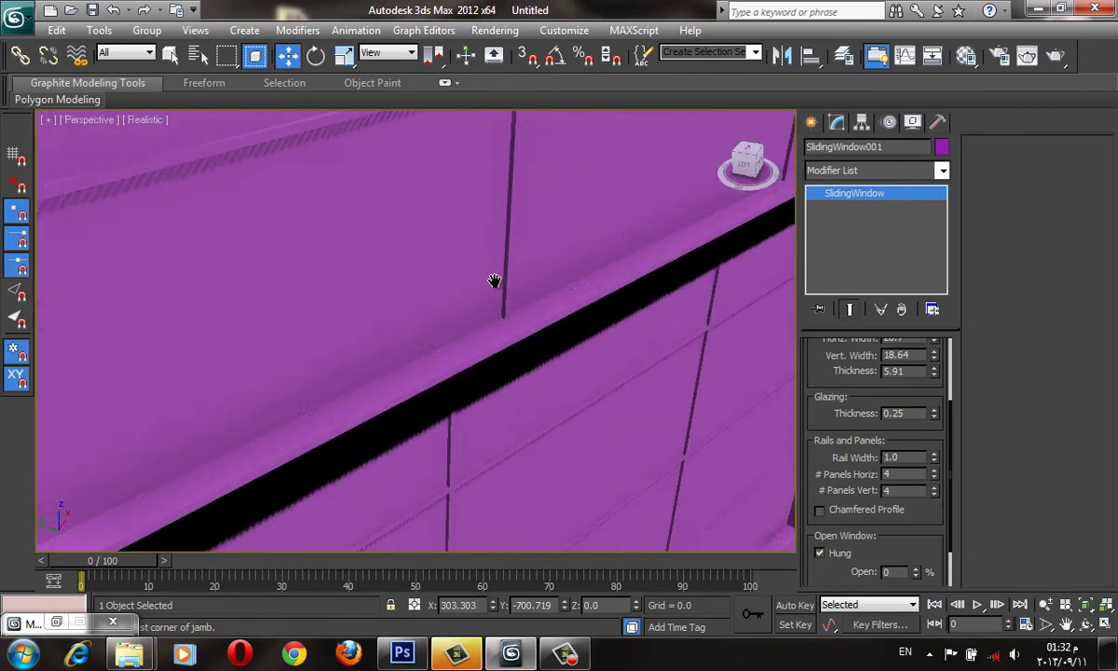
middle_click_drag(495, 282, 553, 279)
left_click(897, 511)
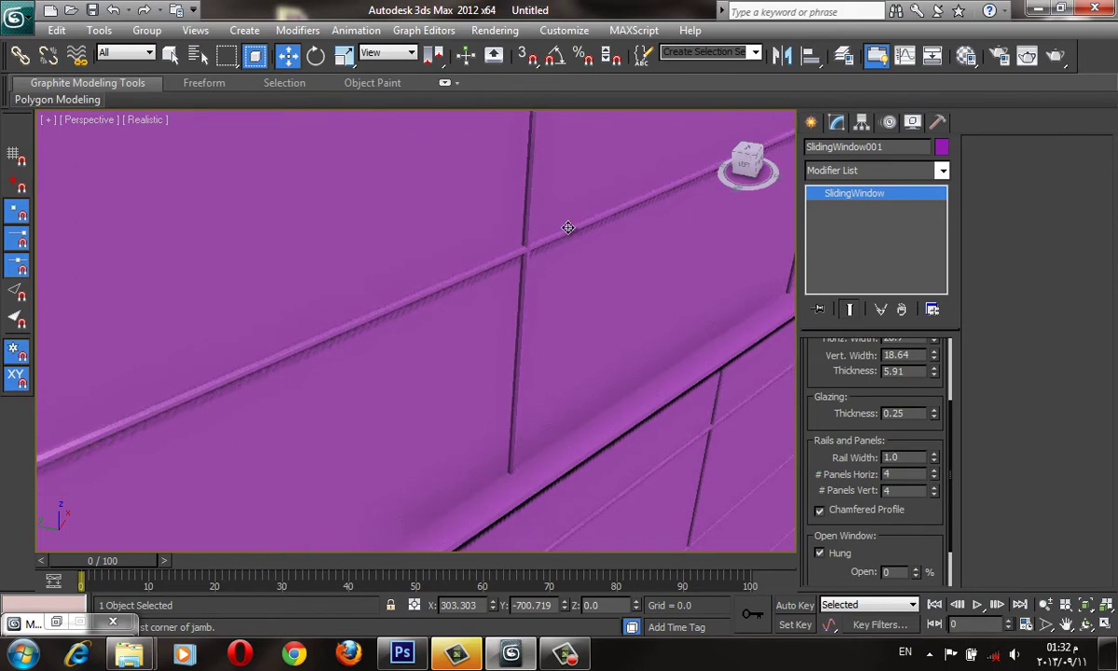
left_click_drag(935, 455, 866, 265)
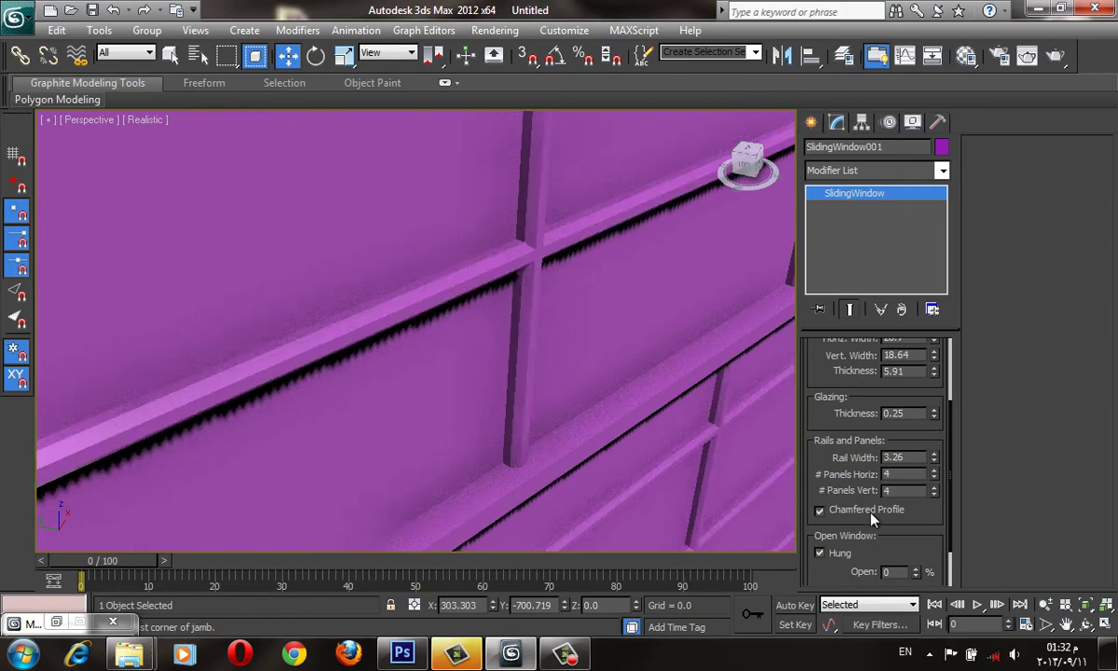
Step: Uncheck Hung for side-by-side sliding panels and set the window 52% open
scroll(494, 158, "down", 3)
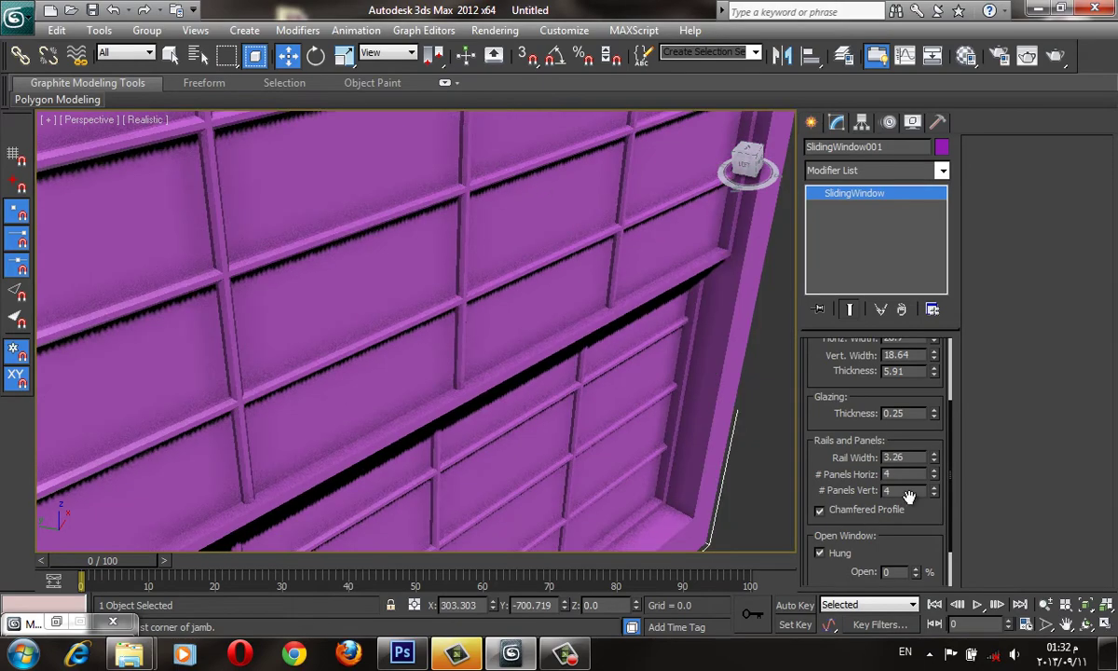
scroll(838, 403, "down", 2)
middle_click_drag(676, 333, 708, 391, "alt")
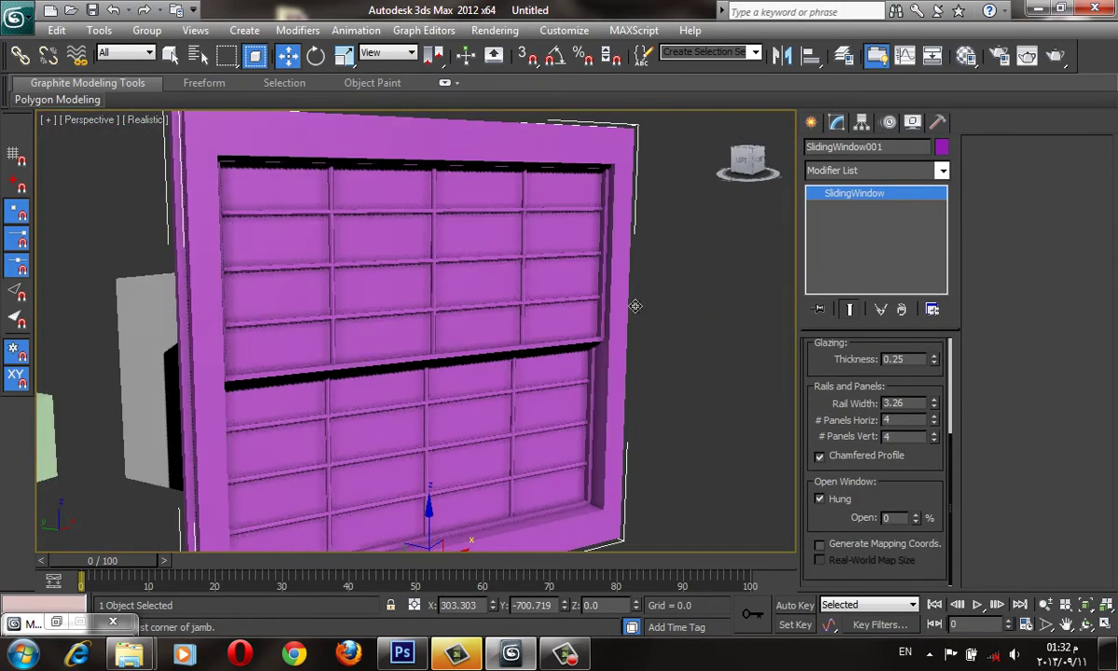
left_click(820, 500)
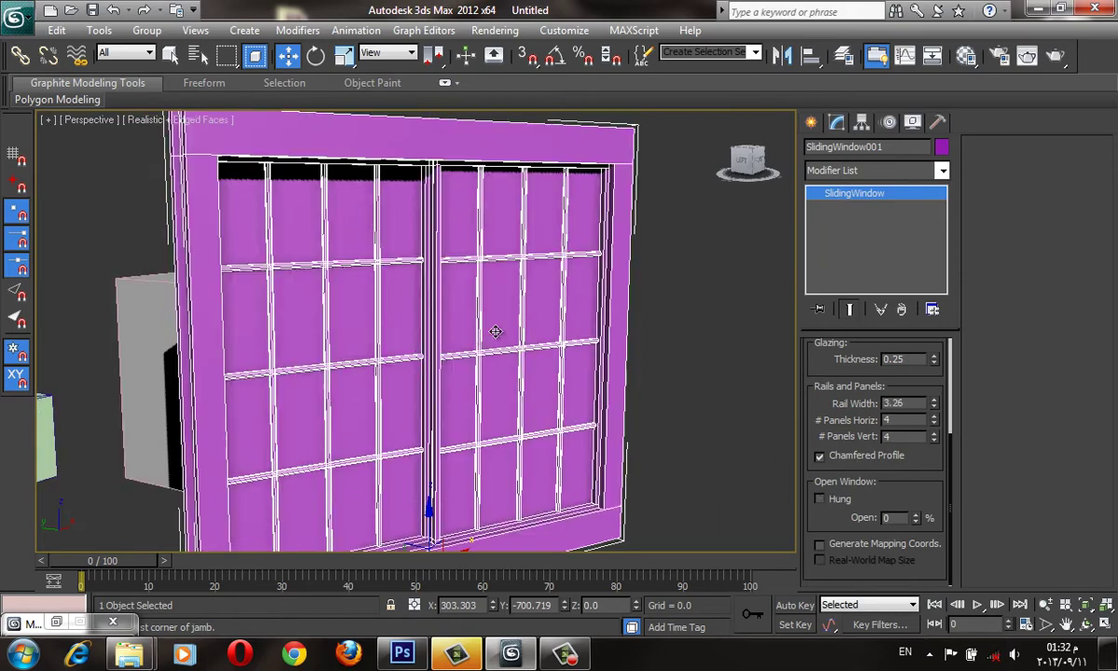
mouse_move(567, 309)
middle_mouse_down("alt")
mouse_move(632, 280)
mouse_move(653, 289)
middle_mouse_up("alt")
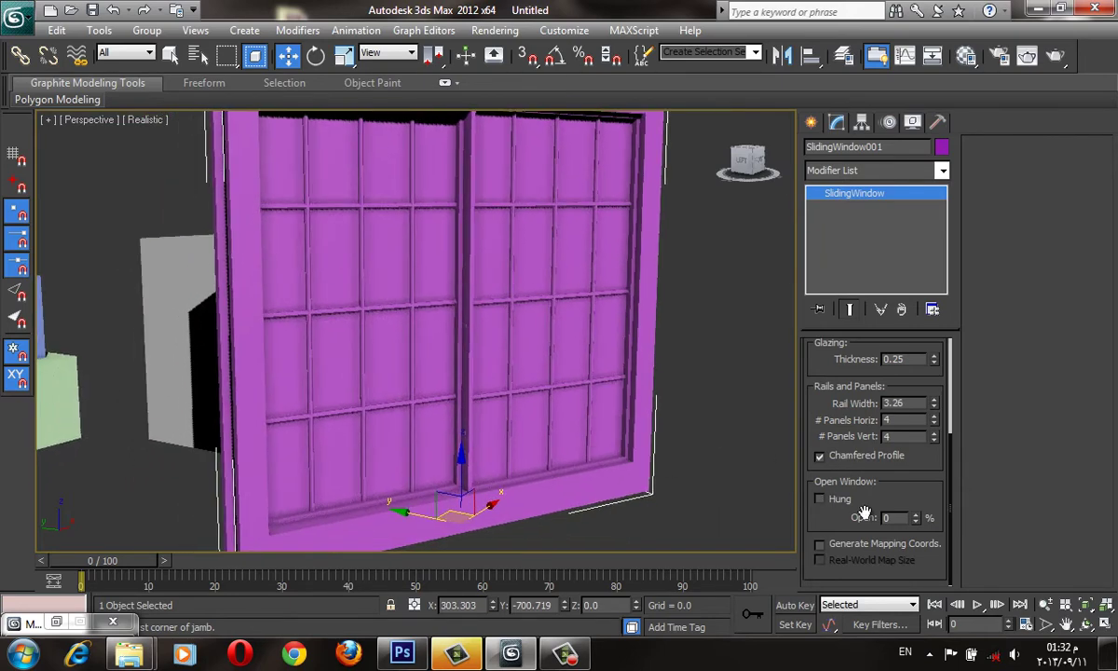
key("F4")
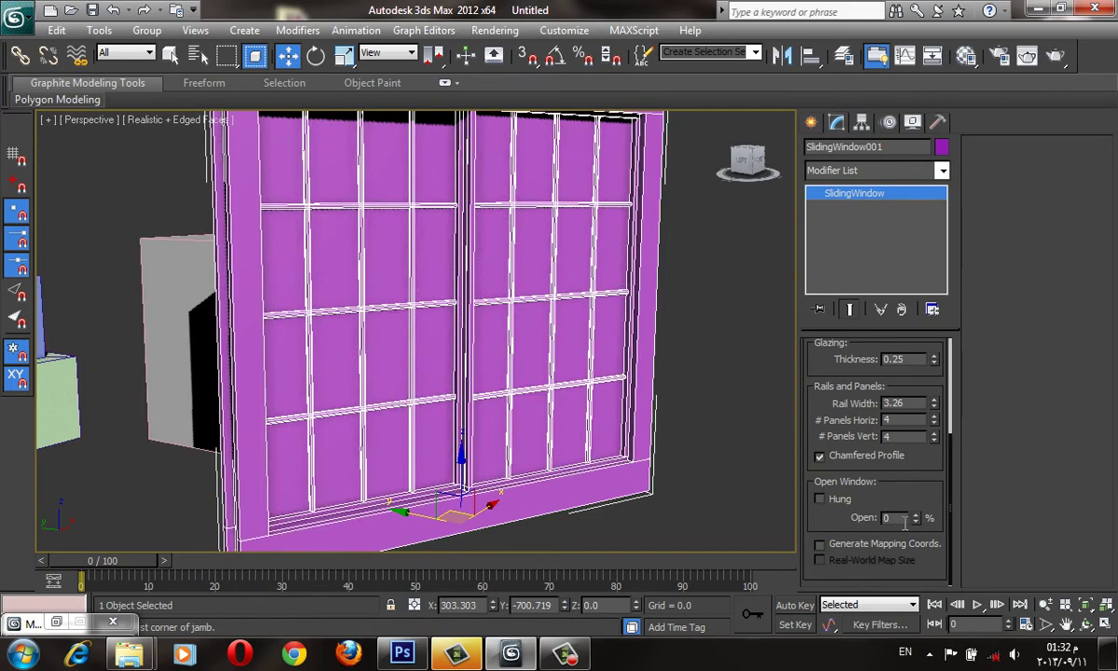
left_click_drag(916, 511, 916, 471)
key("F4")
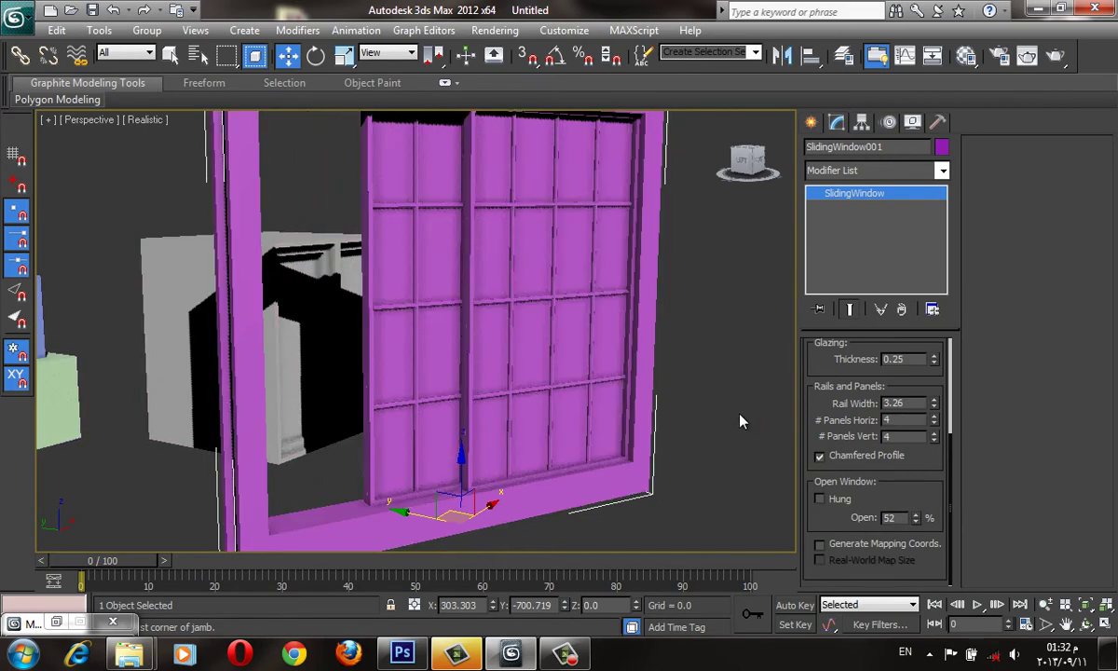
Step: Deselect, then reselect the sliding window and adjust its panel values while reviewing it
left_click(739, 420)
scroll(519, 421, "down", 5)
middle_click_drag(519, 420, 527, 452, "alt")
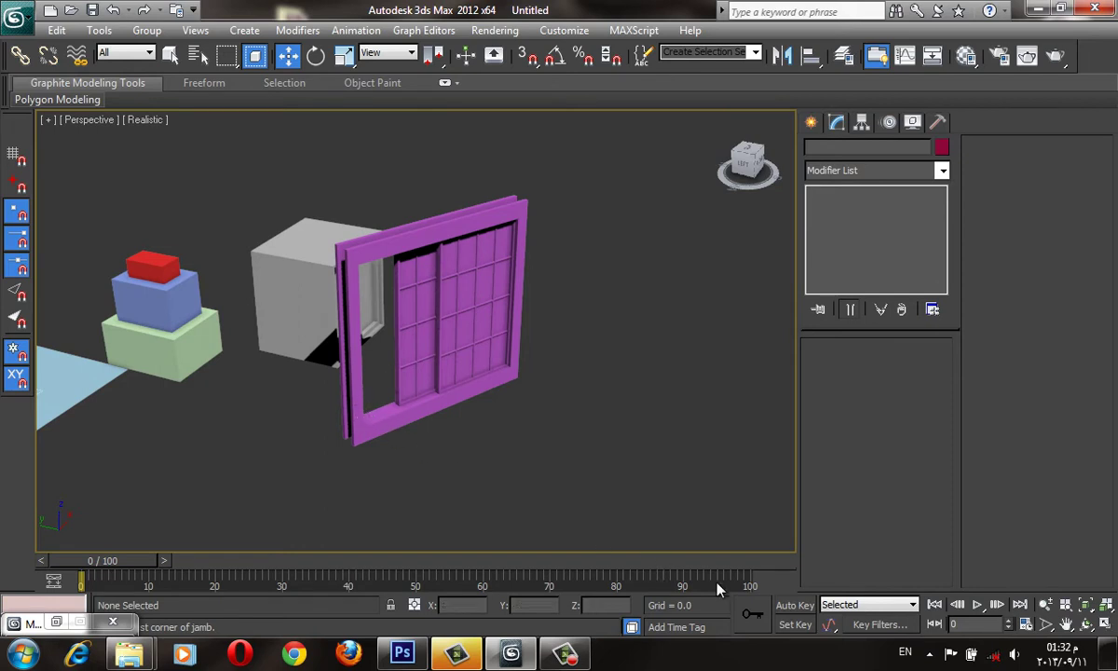
middle_click_drag(572, 296, 565, 265)
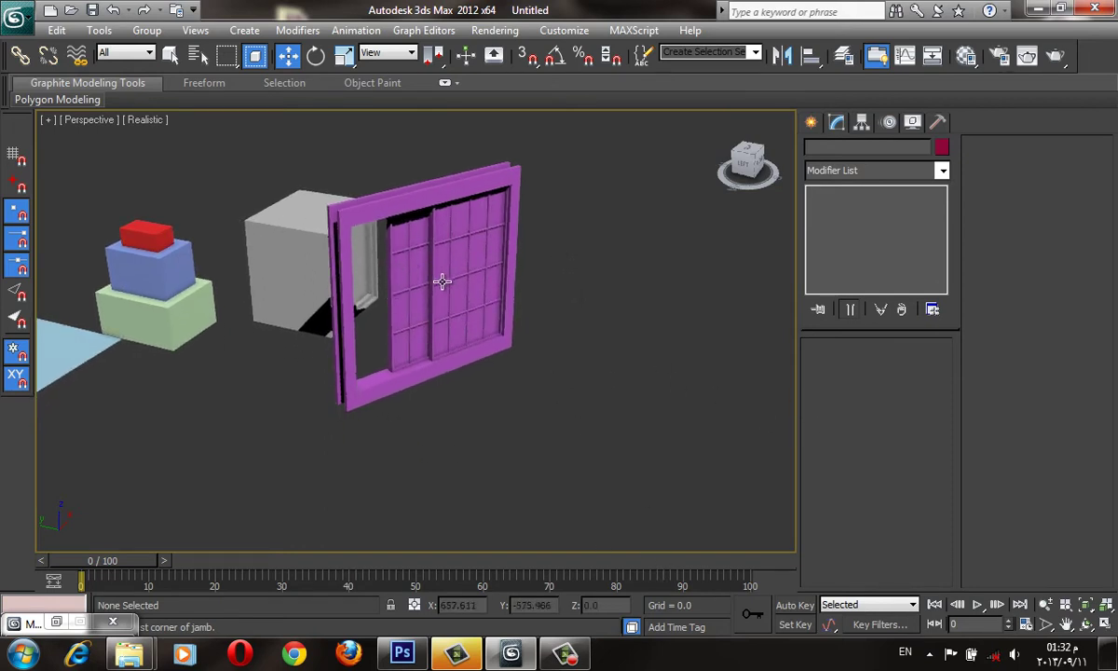
scroll(443, 282, "up", 3)
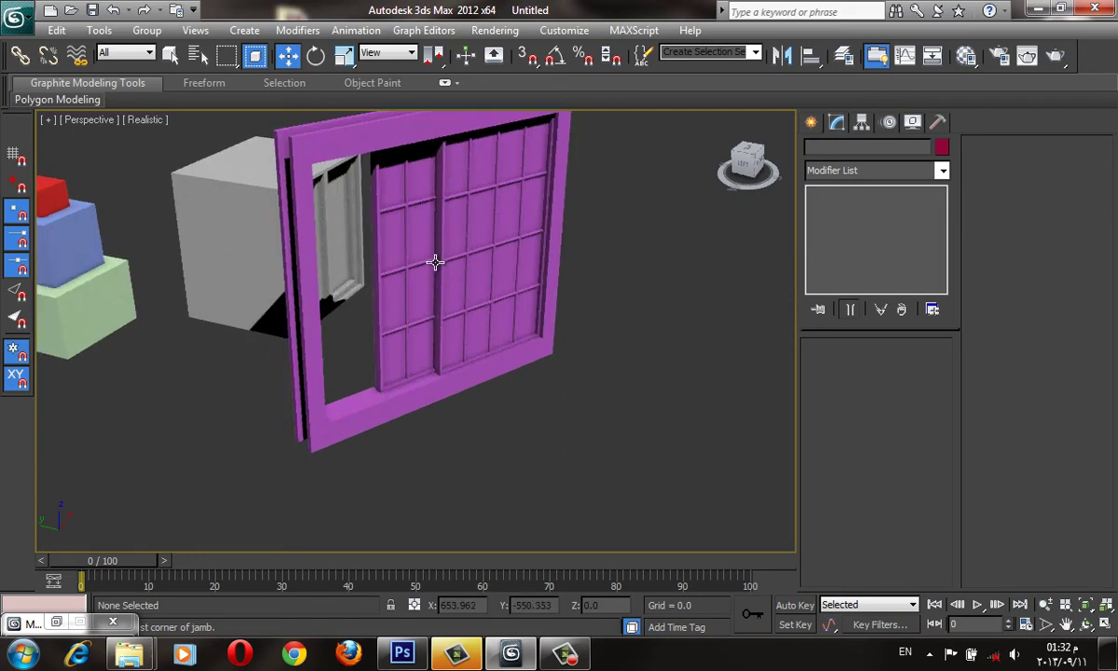
scroll(441, 259, "up", 3)
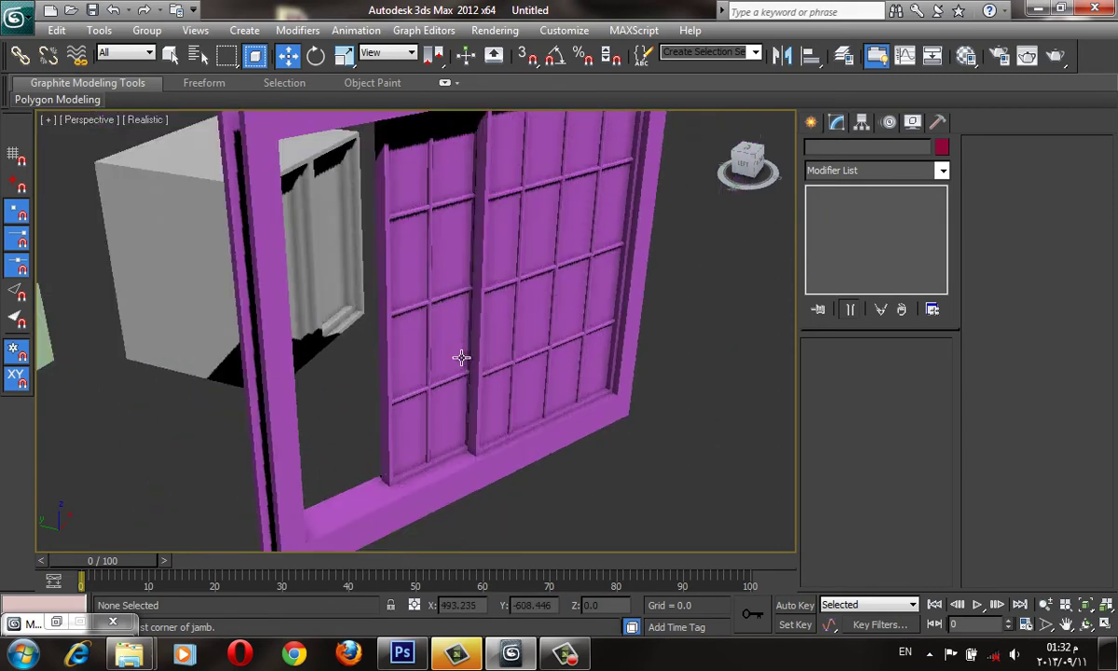
left_click(443, 336)
mouse_move(824, 457)
left_mouse_down()
mouse_move(824, 394)
mouse_move(876, 312)
left_mouse_up()
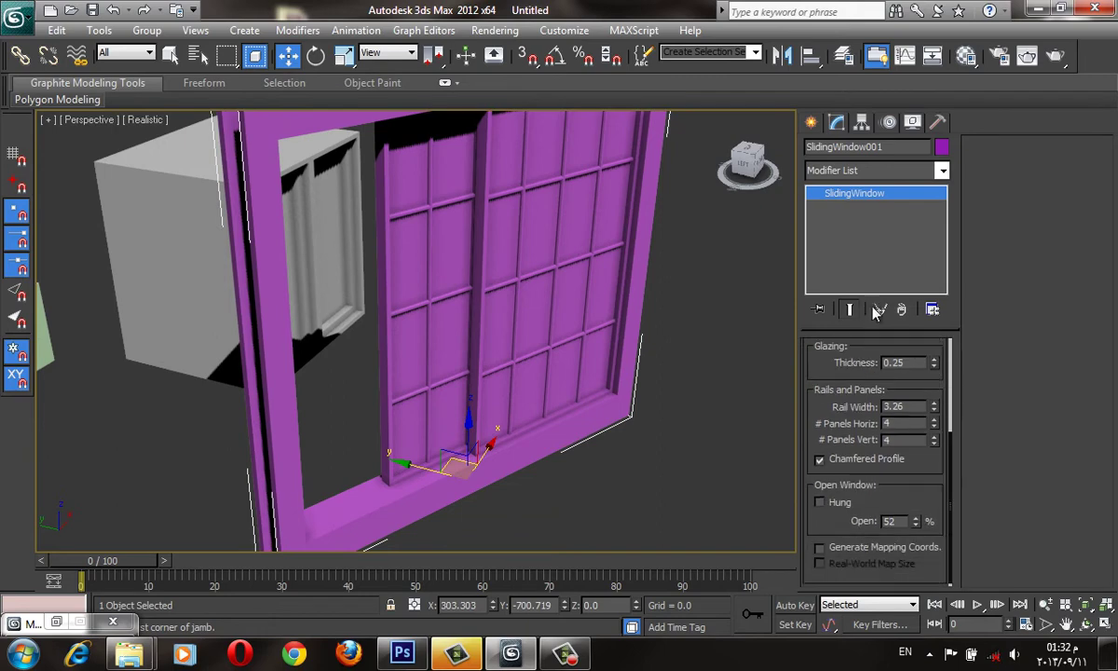
left_click_drag(908, 478, 924, 539)
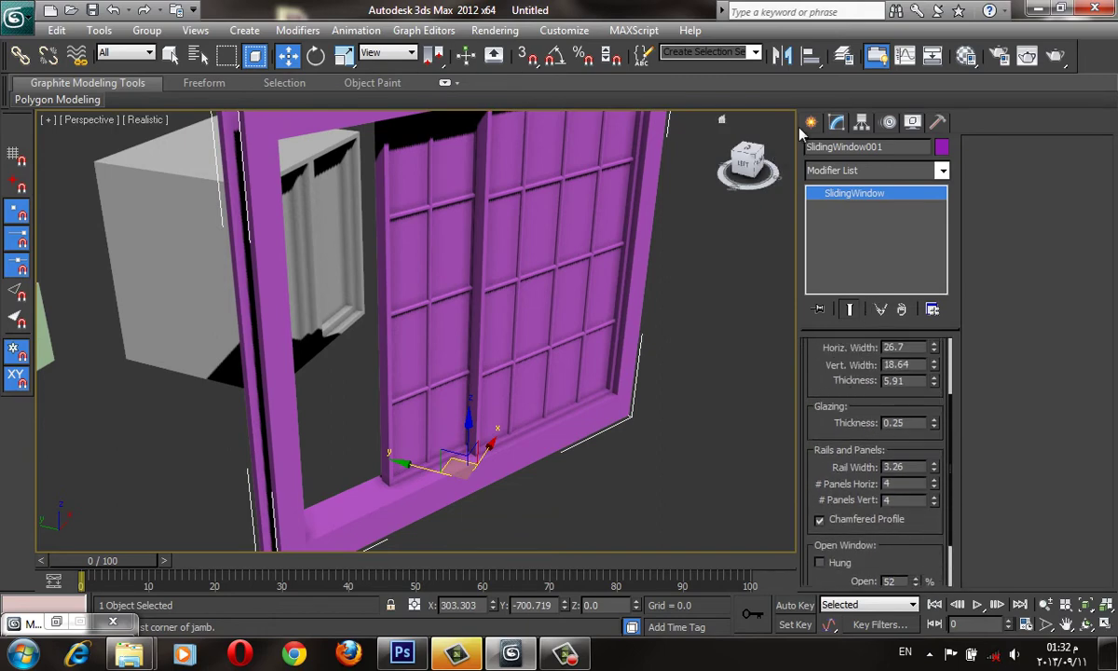
scroll(566, 224, "down", 3)
scroll(522, 261, "down", 2)
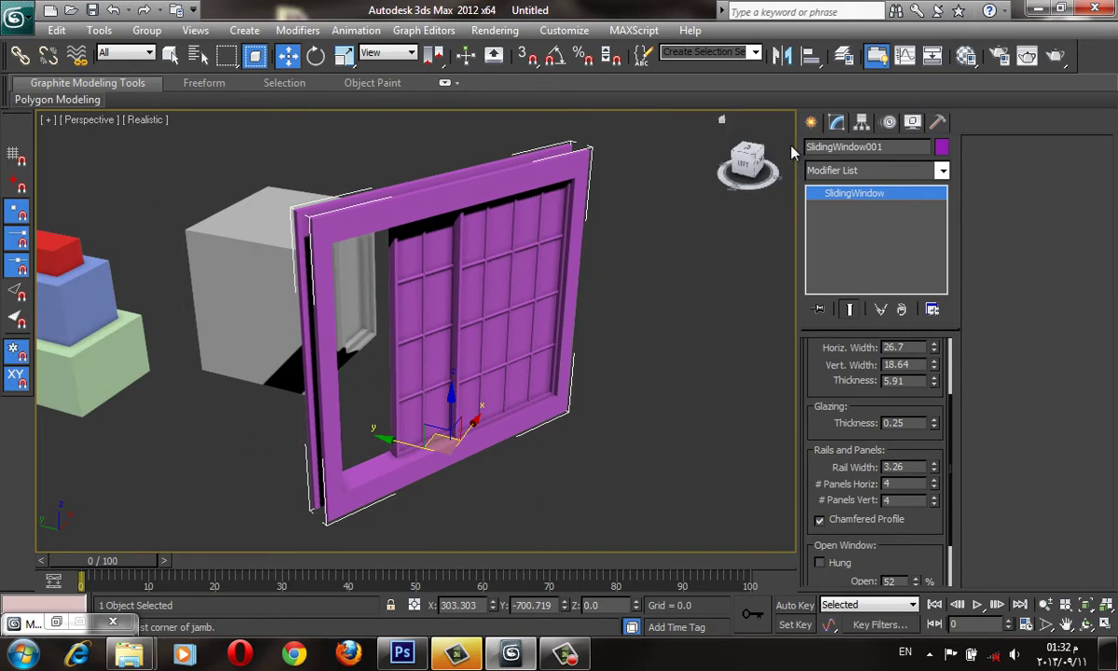
middle_click_drag(718, 194, 759, 232, "alt")
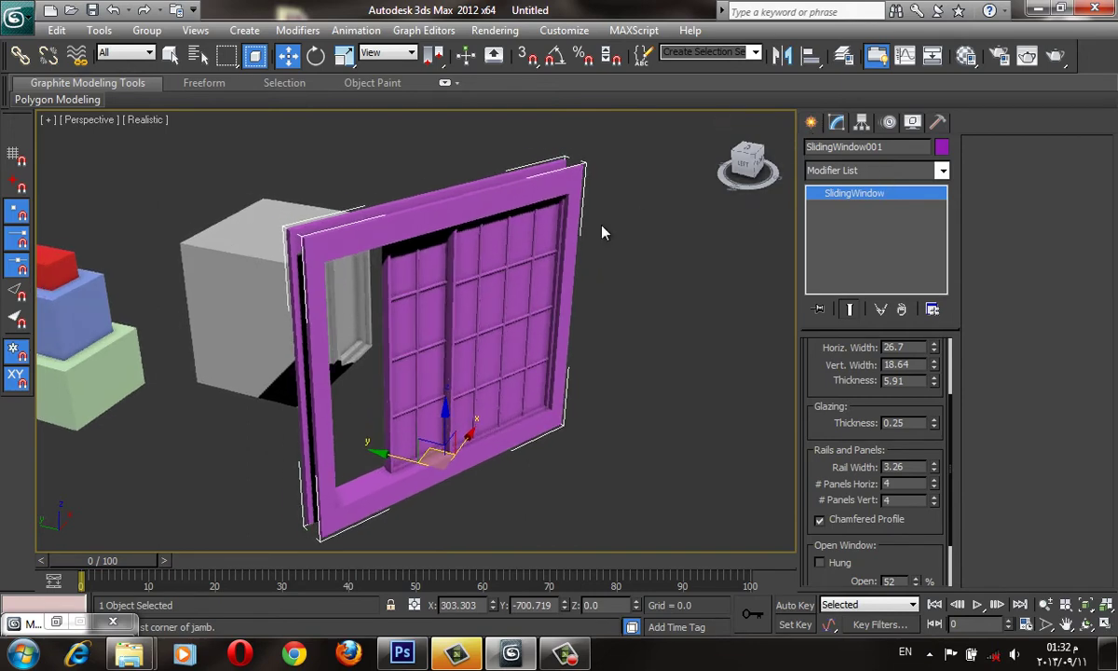
Step: Check the multi-material with coloured sub-materials in the Material Editor, then close it
key("m")
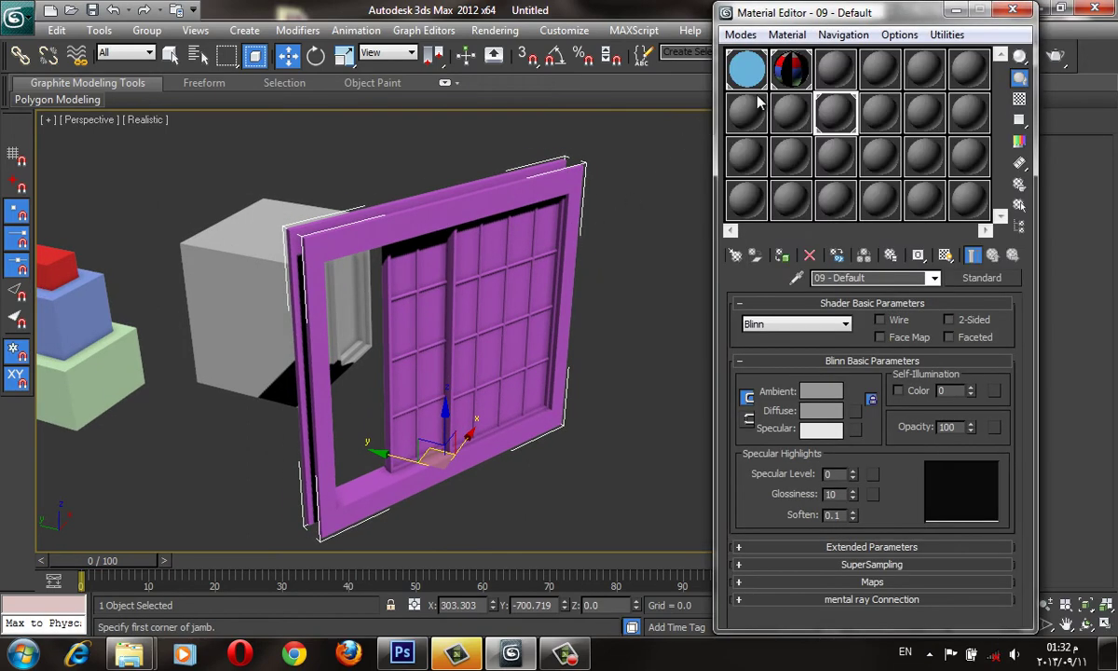
left_click(791, 69)
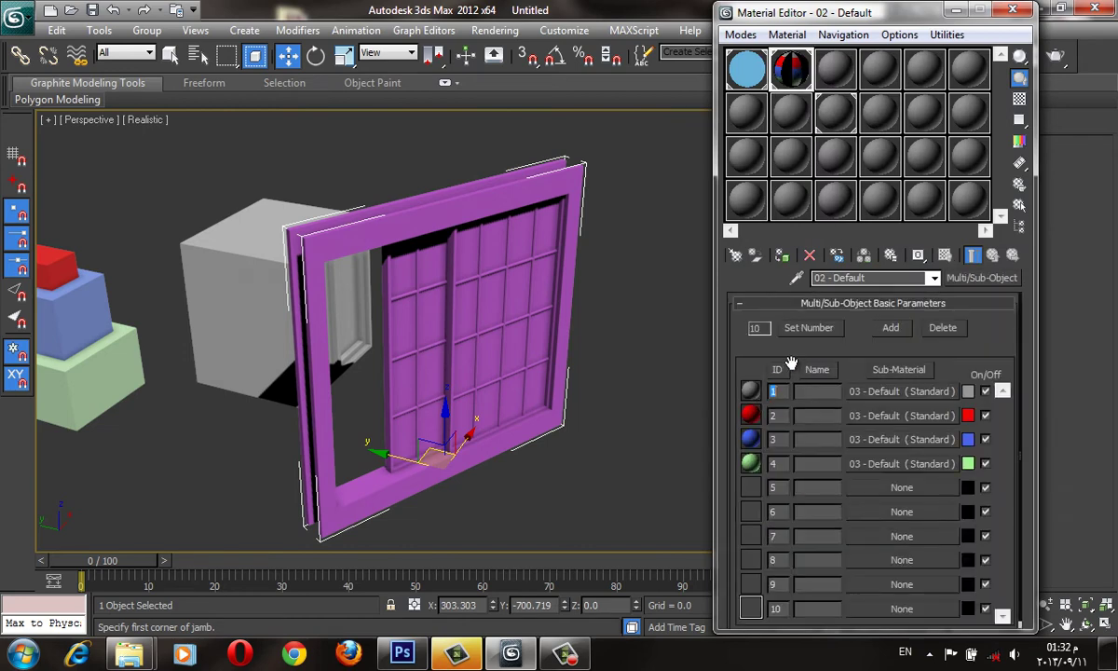
scroll(553, 347, "down", 2)
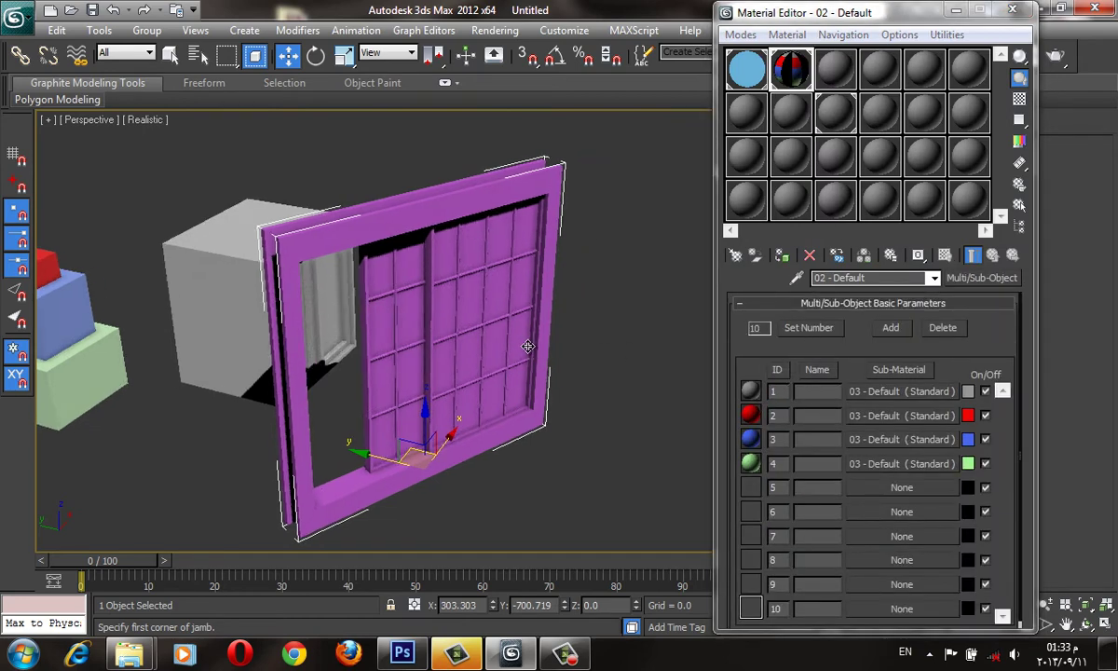
scroll(552, 347, "down", 1)
left_click(955, 11)
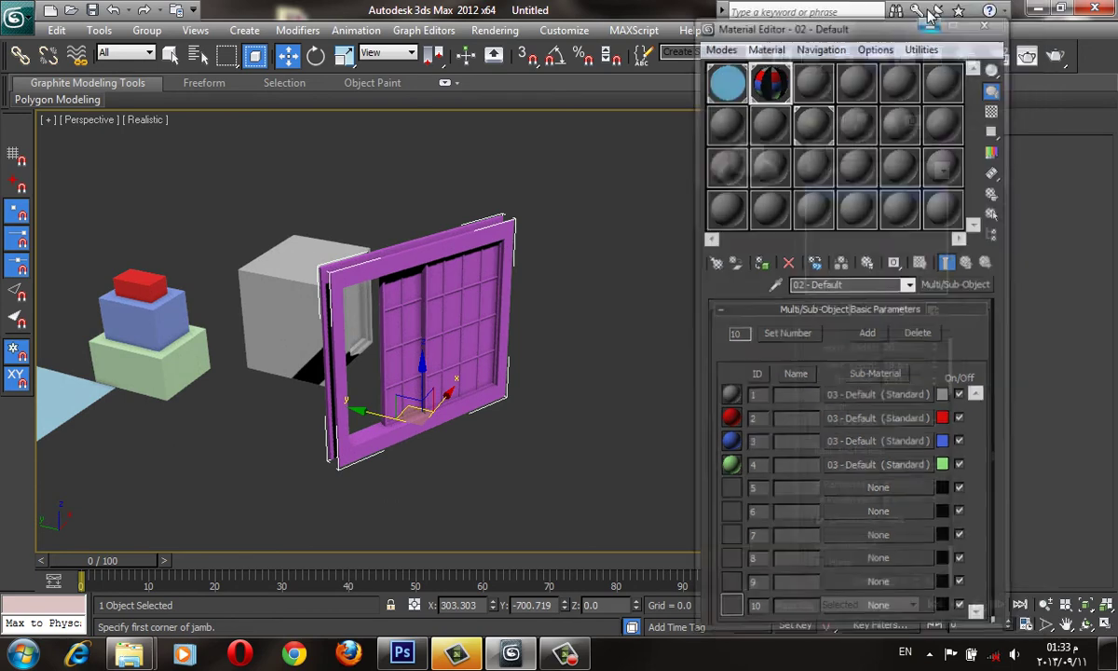
Step: Switch to AEC Extended Foliage creation and scroll to the Favorite Plants list
left_click(812, 122)
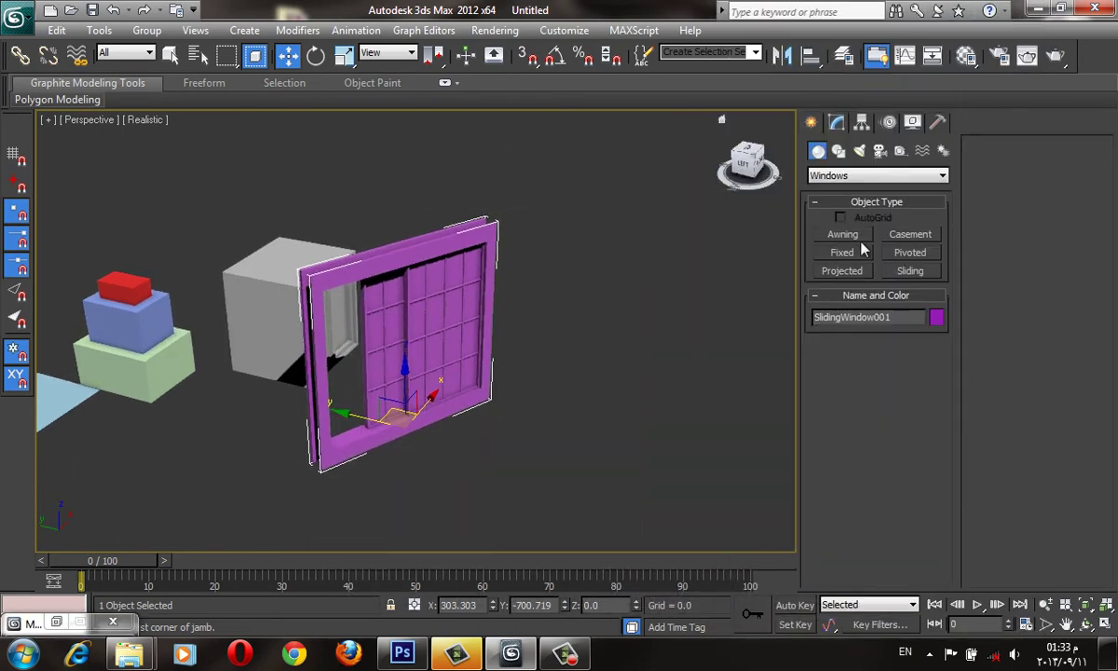
left_click(847, 176)
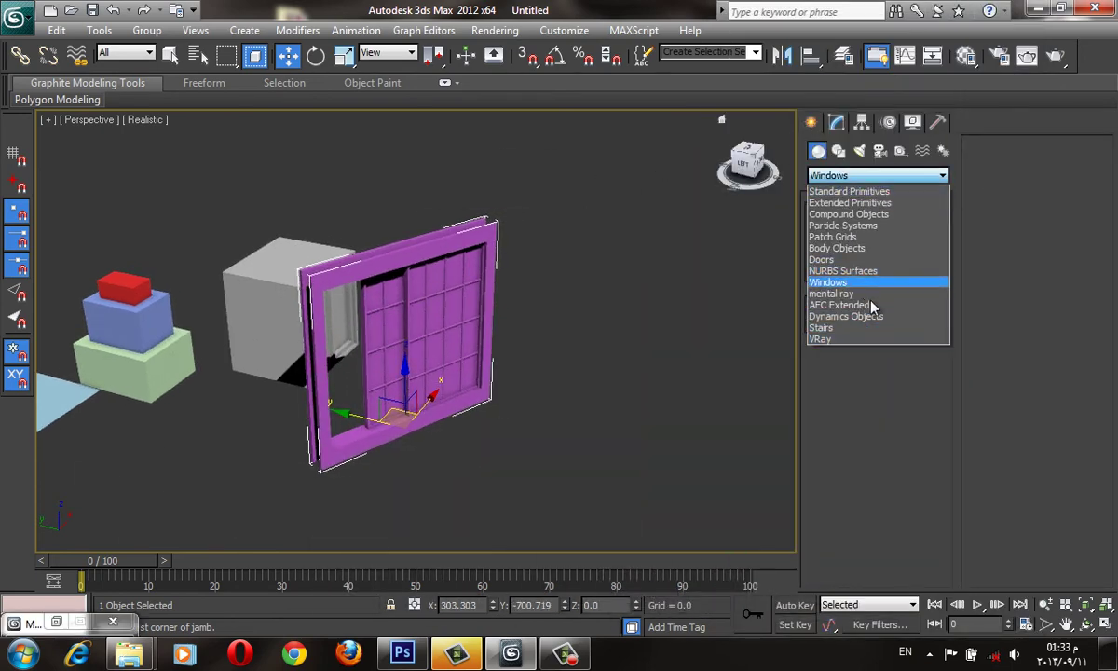
left_click(857, 305)
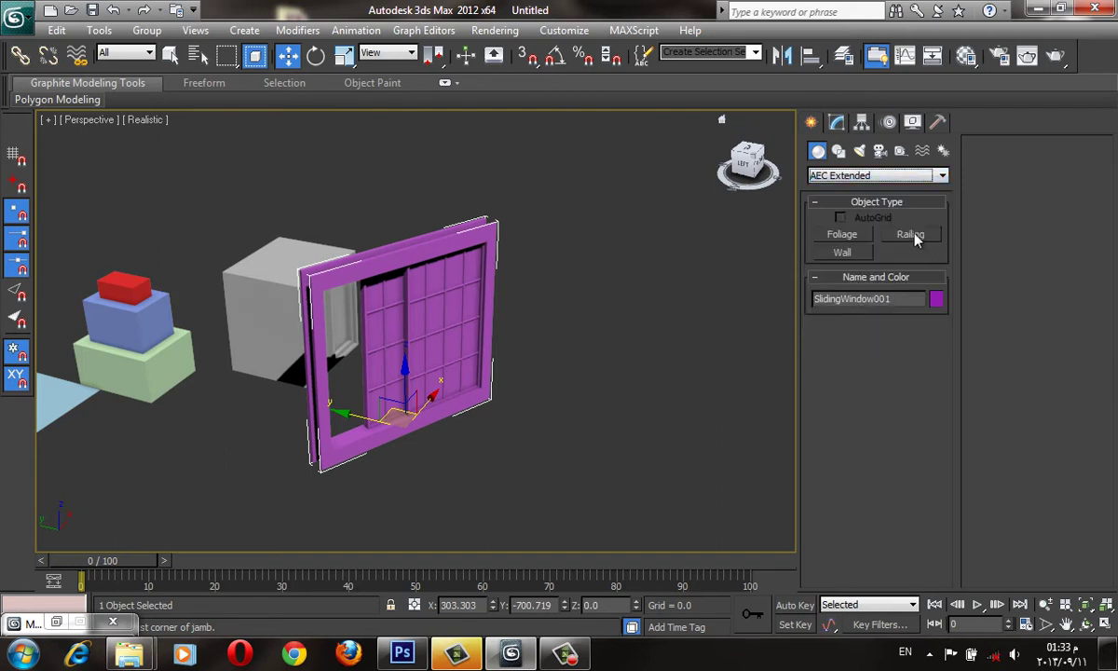
left_click(868, 238)
scroll(631, 279, "down", 2)
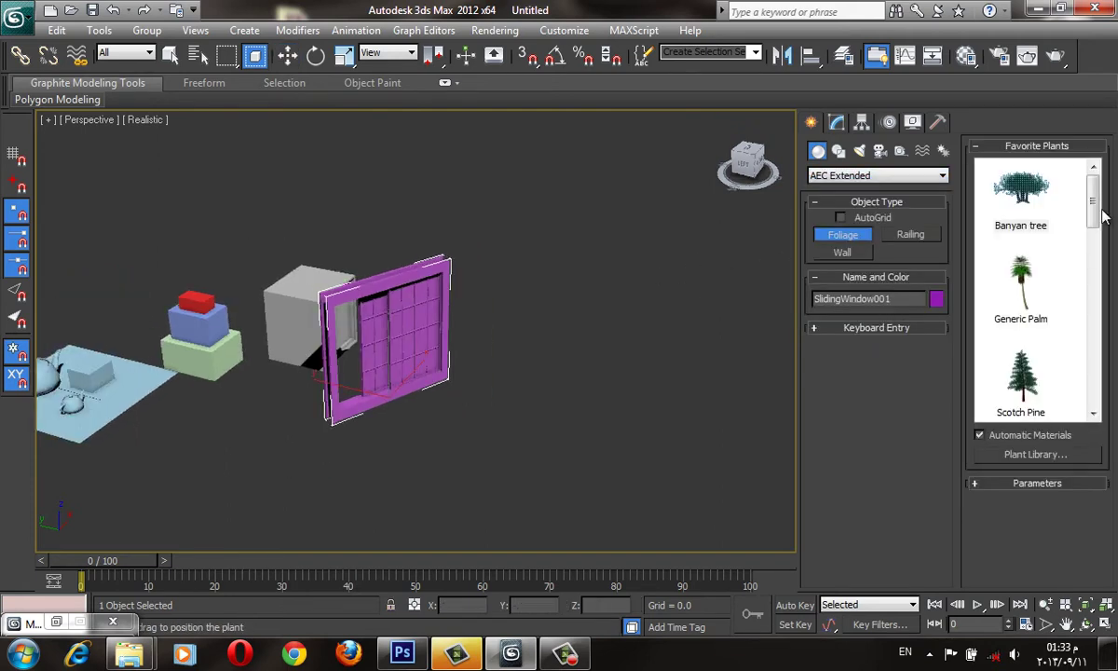
scroll(1034, 243, "down", 1)
scroll(1034, 251, "down", 5)
scroll(1034, 261, "down", 5)
scroll(1037, 267, "down", 1)
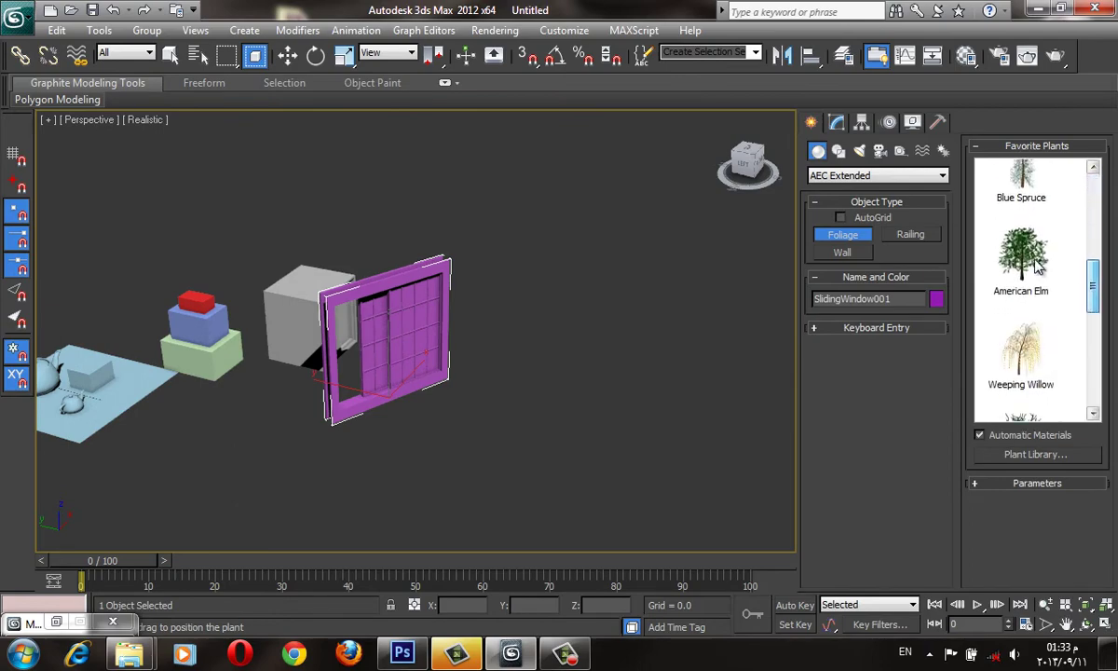
Step: Place an American Elm tree beside the sliding window and orbit around it
left_click(1022, 252)
left_click_drag(688, 389, 673, 319)
middle_click_drag(674, 319, 217, 275, "alt")
scroll(631, 313, "up", 5)
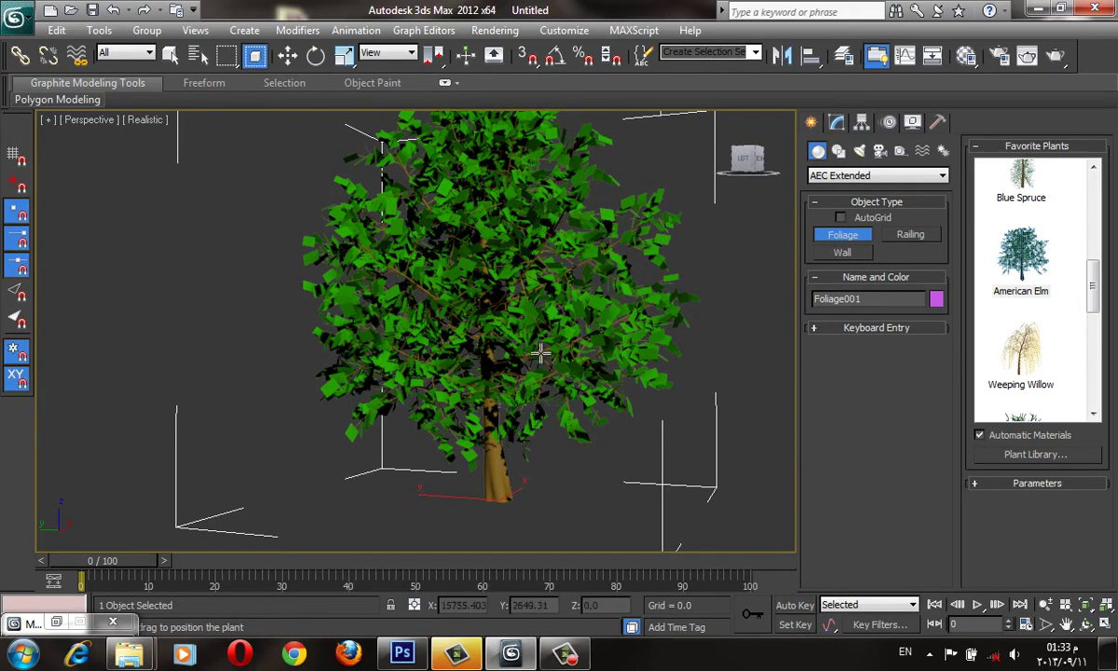
scroll(540, 352, "down", 5)
scroll(349, 368, "down", 3)
mouse_move(349, 369)
middle_mouse_down("alt")
mouse_move(302, 392)
mouse_move(417, 369)
middle_mouse_up("alt")
Step: Copy sub-material 4 into slot 5 and recolour it lavender (R171, G150, B209)
key("w")
key("m")
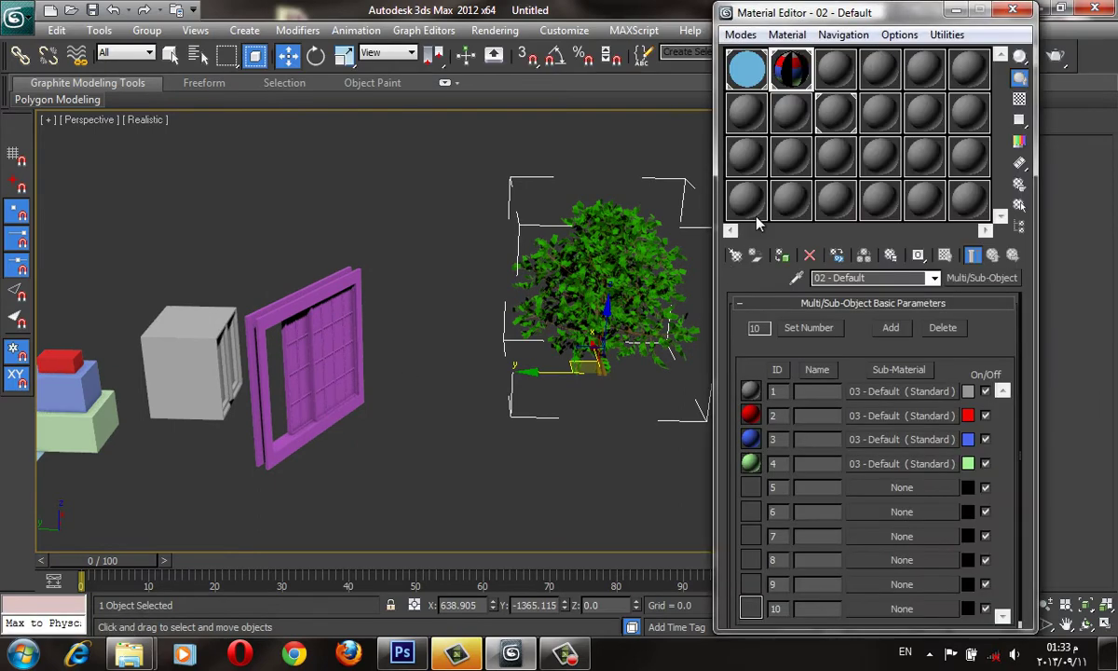
scroll(414, 327, "up", 4)
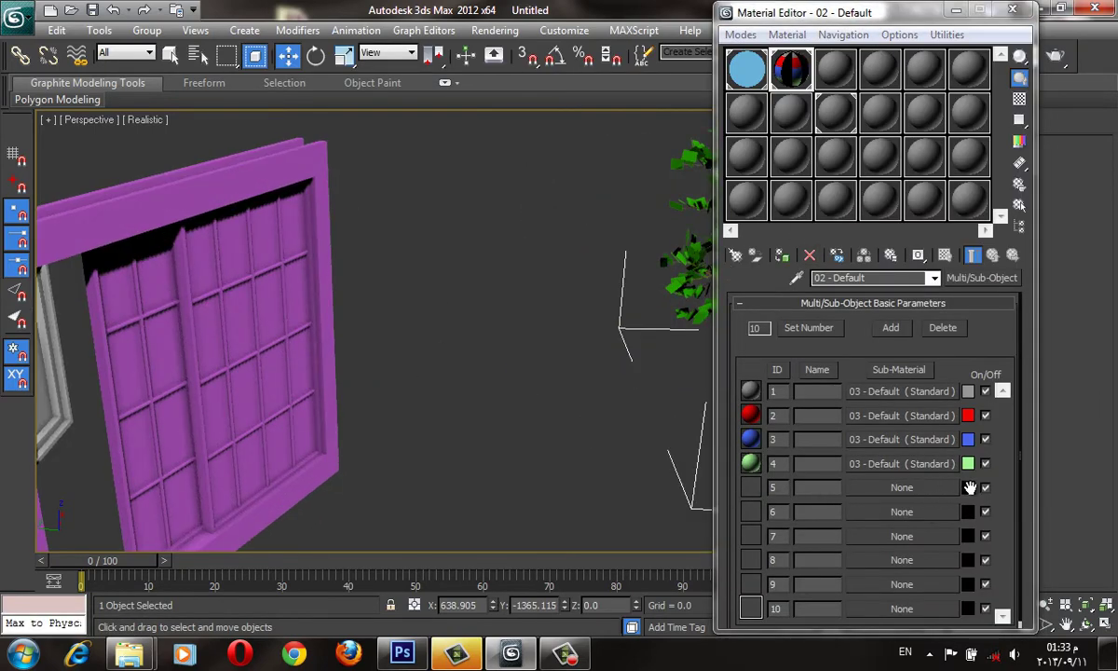
left_click_drag(846, 463, 848, 488)
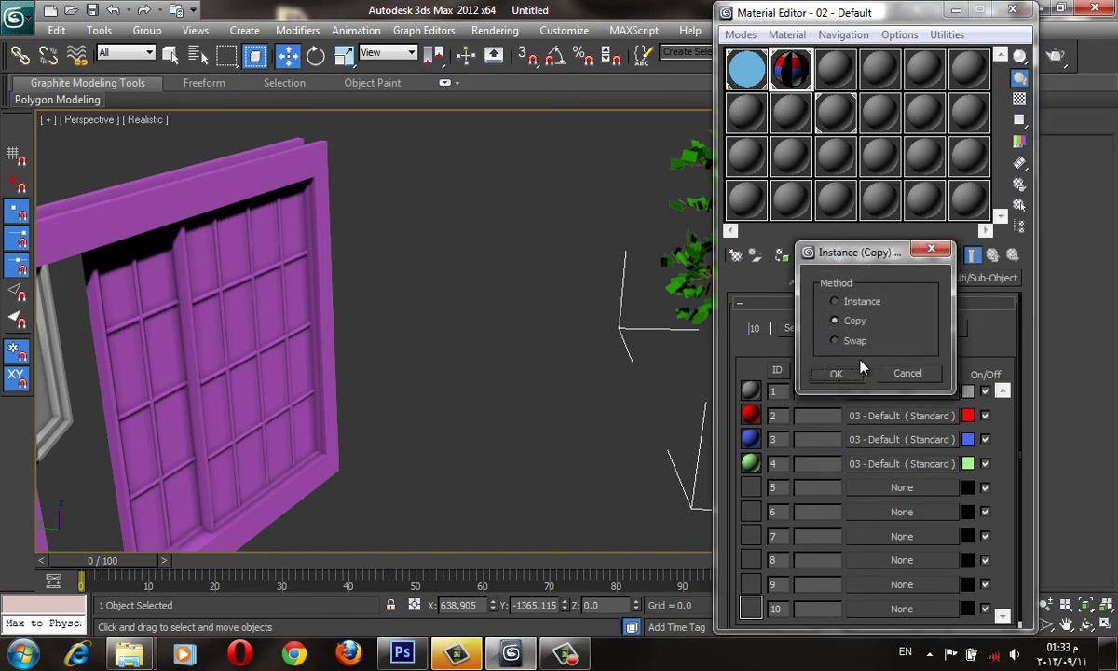
left_click(837, 372)
left_click(968, 487)
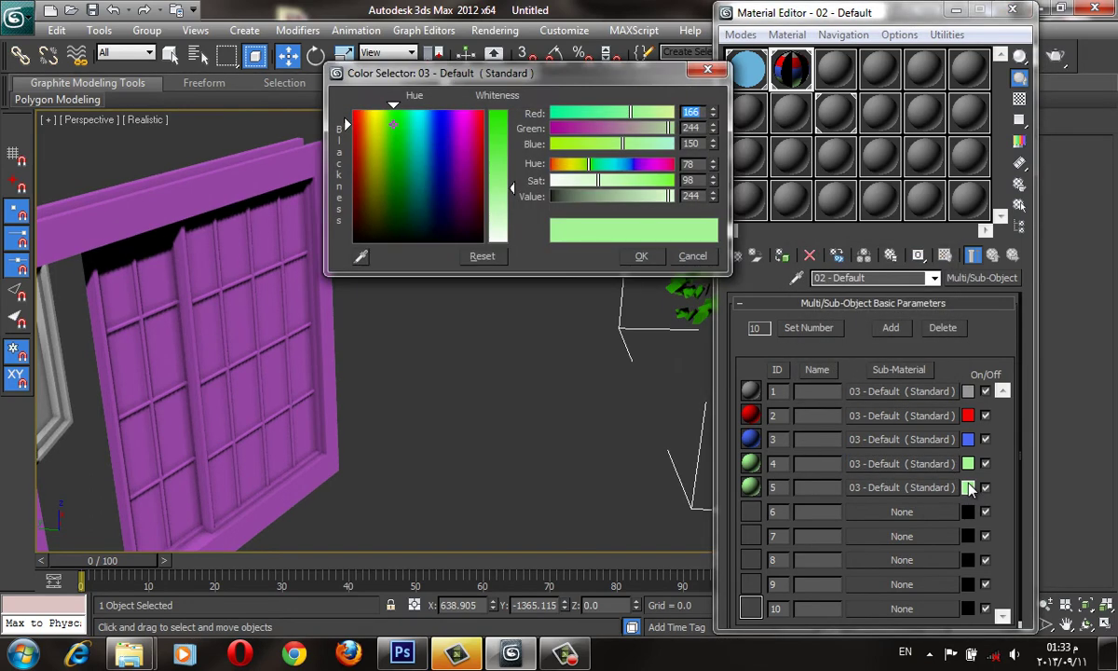
left_click_drag(449, 173, 455, 164)
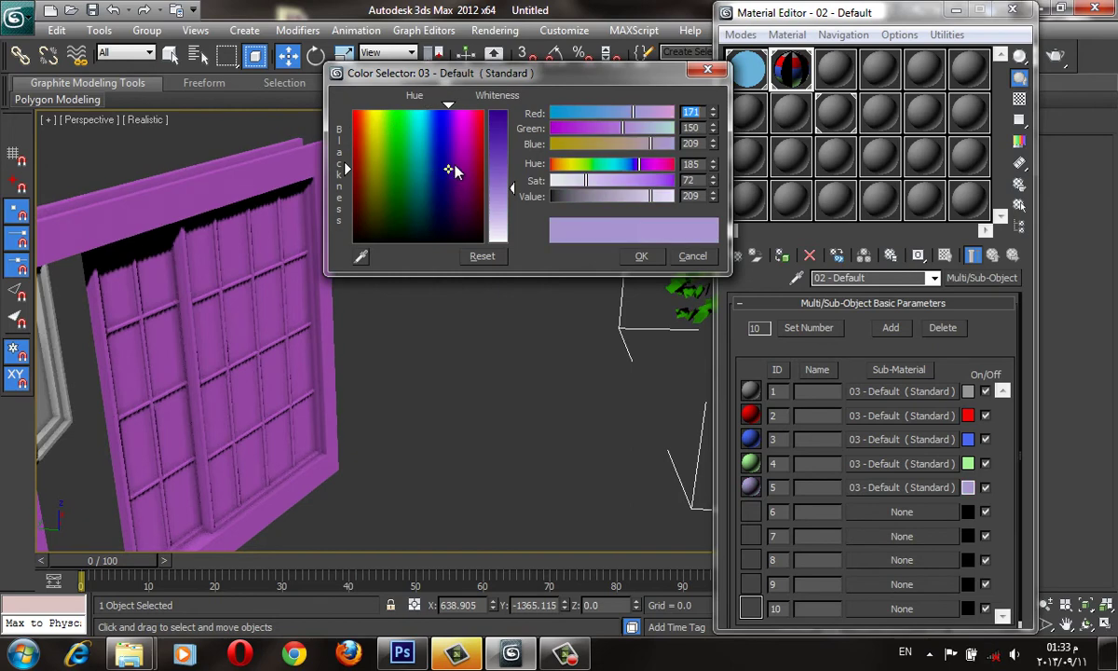
left_click(641, 256)
mouse_move(446, 321)
middle_mouse_down("alt")
mouse_move(482, 304)
mouse_move(468, 226)
middle_mouse_up("alt")
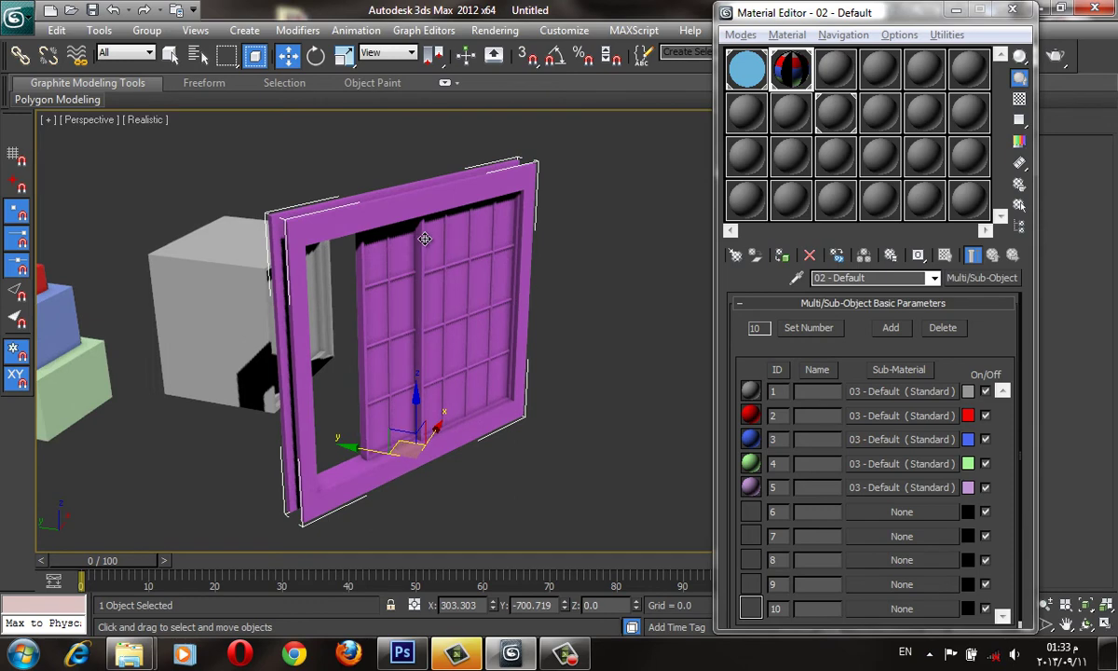
Step: Assign the multi-material to the sliding window and inspect it from the front
mouse_move(445, 335)
middle_mouse_down("alt")
mouse_move(440, 309)
mouse_move(512, 274)
middle_mouse_up("alt")
scroll(494, 322, "up", 3)
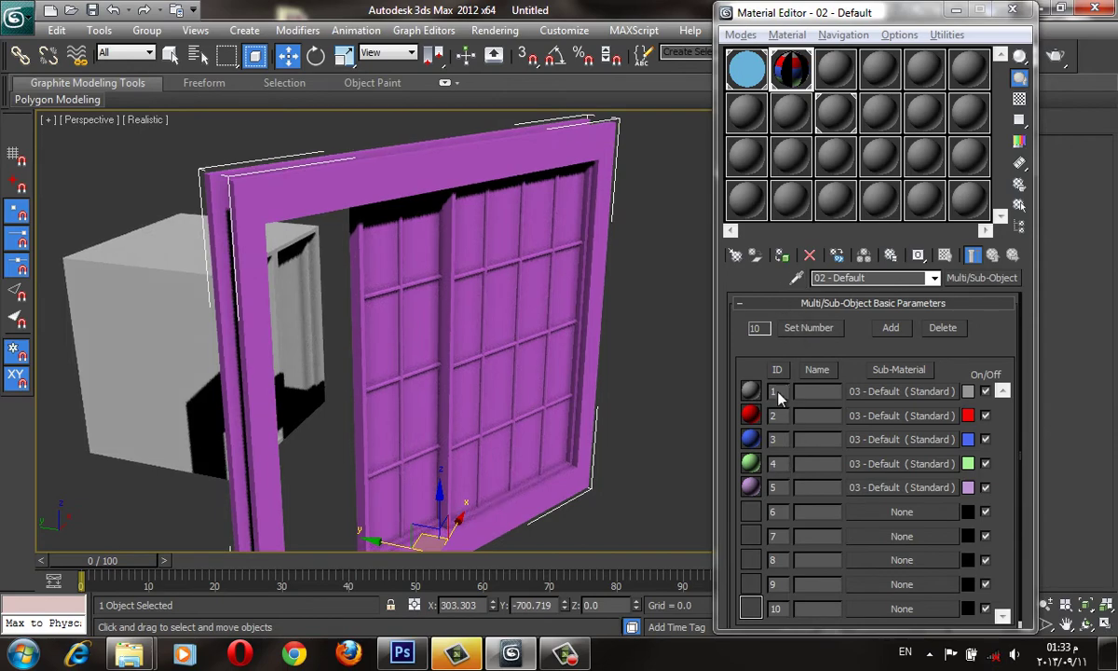
left_click(769, 250)
mouse_move(567, 319)
middle_mouse_down("alt")
mouse_move(552, 309)
mouse_move(571, 367)
middle_mouse_up("alt")
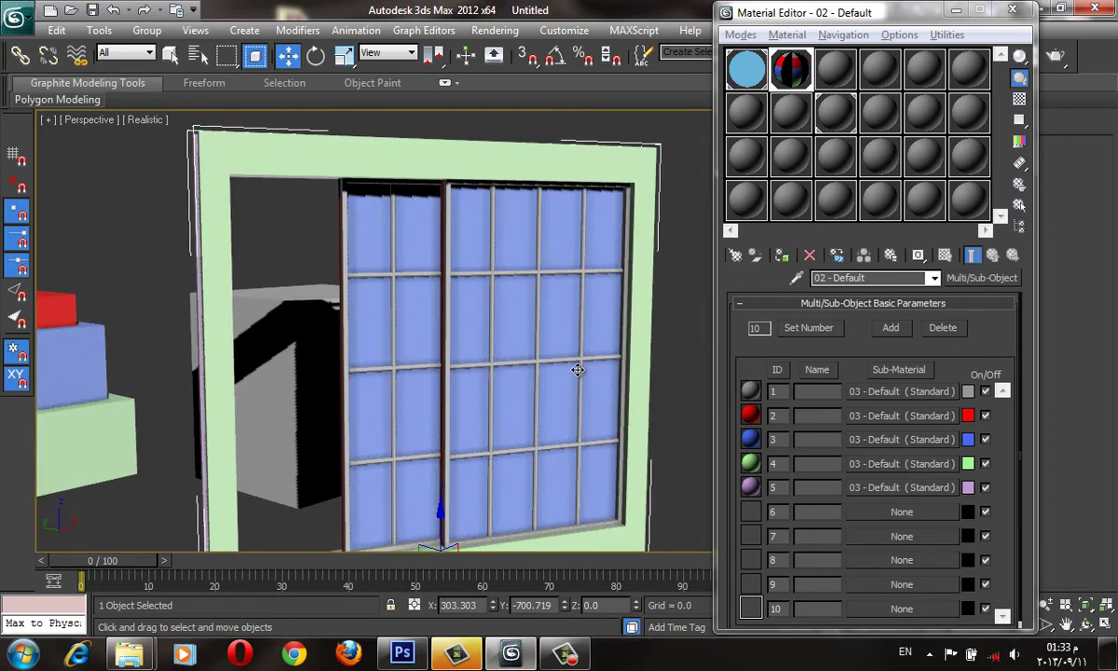
mouse_move(577, 370)
middle_mouse_down("alt")
mouse_move(461, 212)
mouse_move(474, 244)
mouse_move(594, 300)
mouse_move(471, 256)
middle_mouse_up("alt")
scroll(595, 300, "up", 3)
scroll(419, 264, "up", 2)
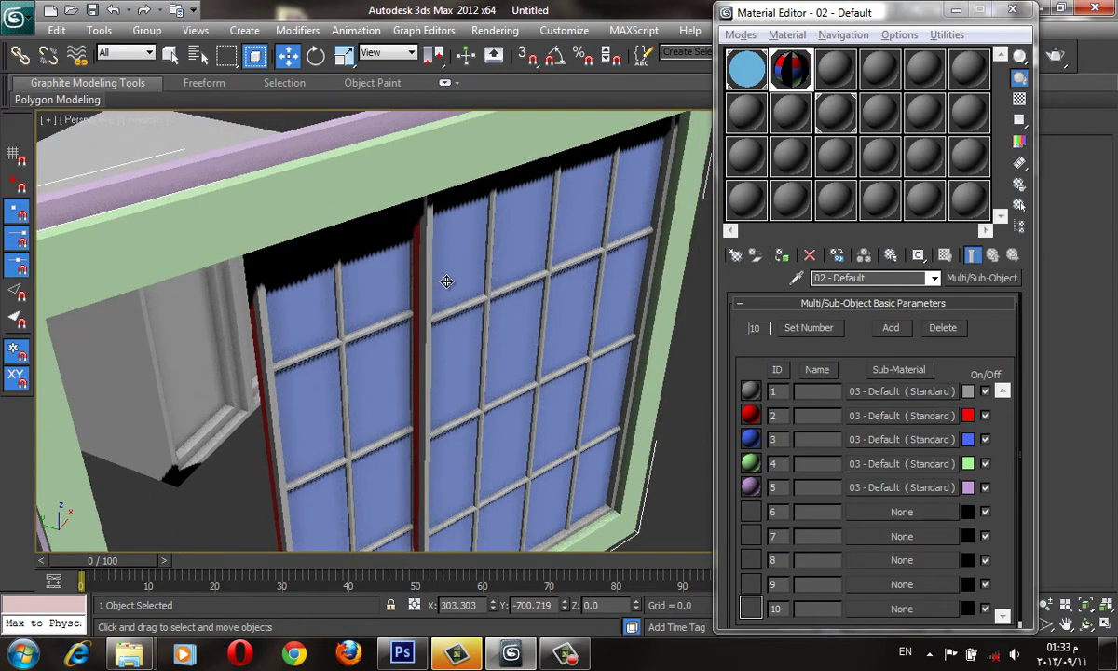
scroll(419, 264, "up", 2)
Step: Review the green frame, blue panes and red edges, then drag red sub-material 2 onto slot 1
scroll(417, 309, "up", 2)
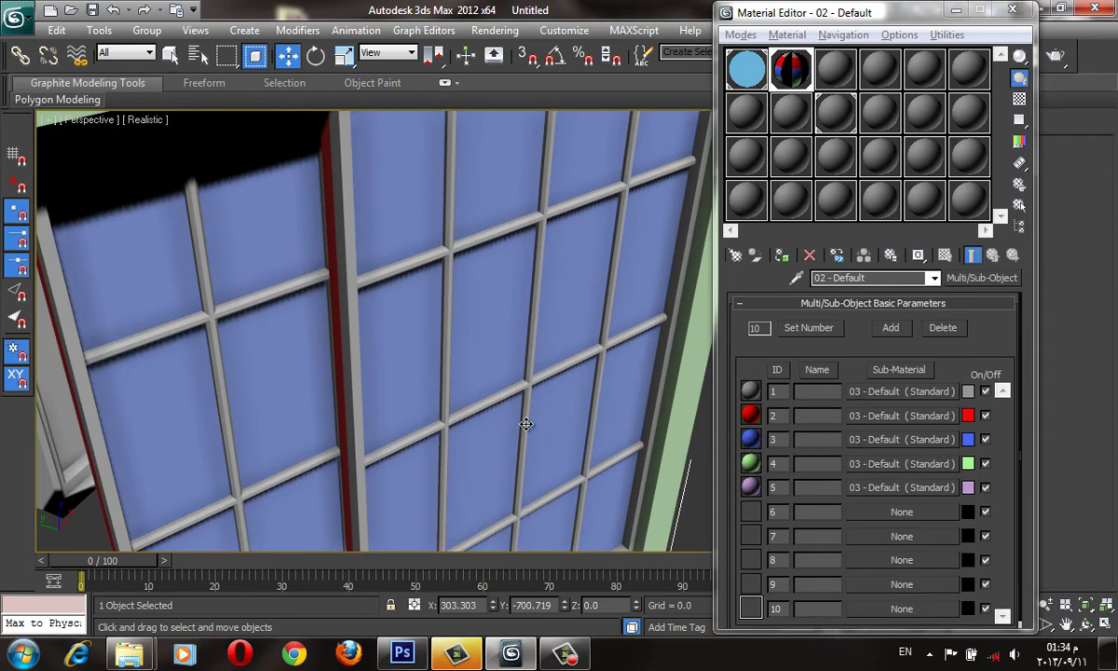
scroll(526, 424, "down", 4)
scroll(384, 290, "up", 3)
scroll(417, 270, "up", 2)
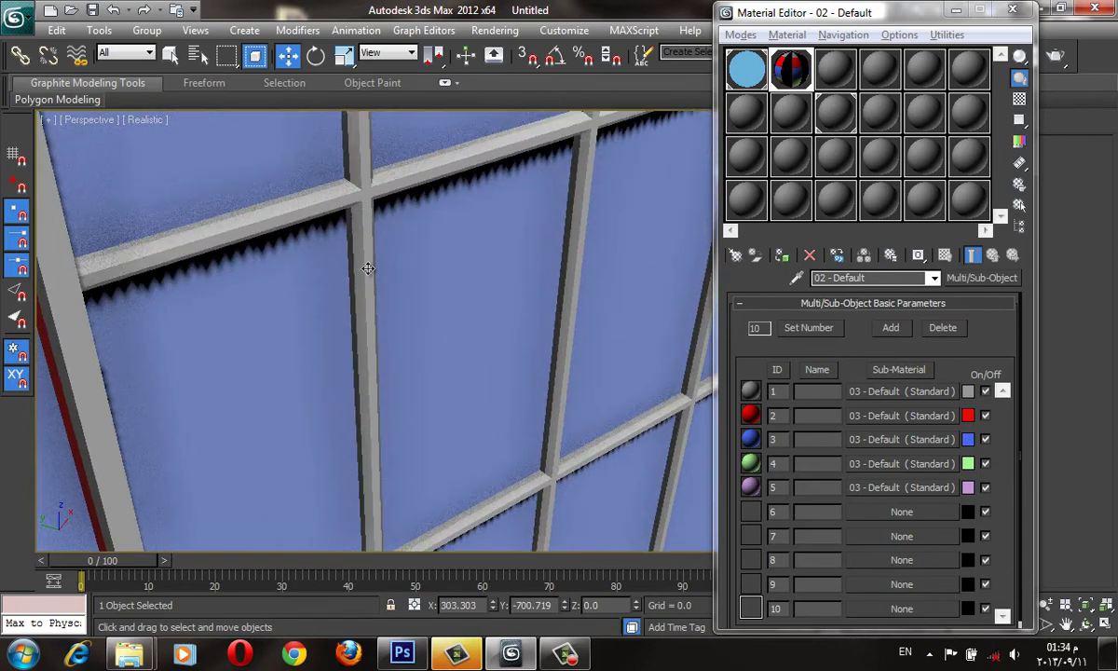
scroll(368, 269, "down", 3)
middle_click_drag(370, 243, 434, 387)
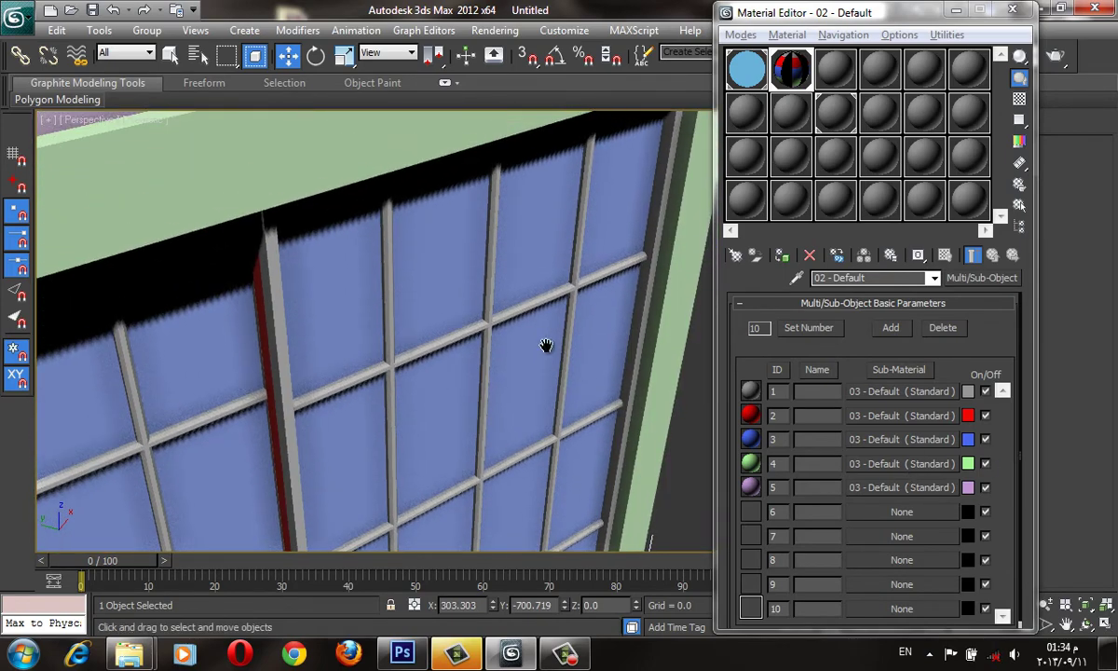
mouse_move(546, 346)
middle_mouse_down("alt")
mouse_move(505, 374)
mouse_move(630, 293)
middle_mouse_up("alt")
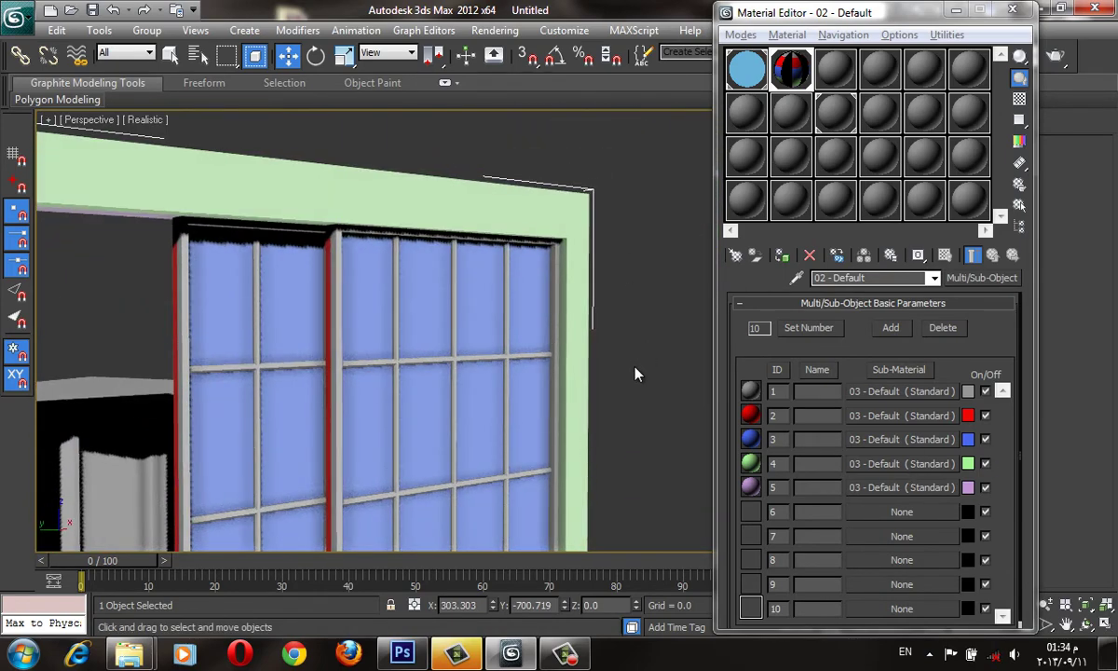
middle_click_drag(636, 374, 635, 364, "alt")
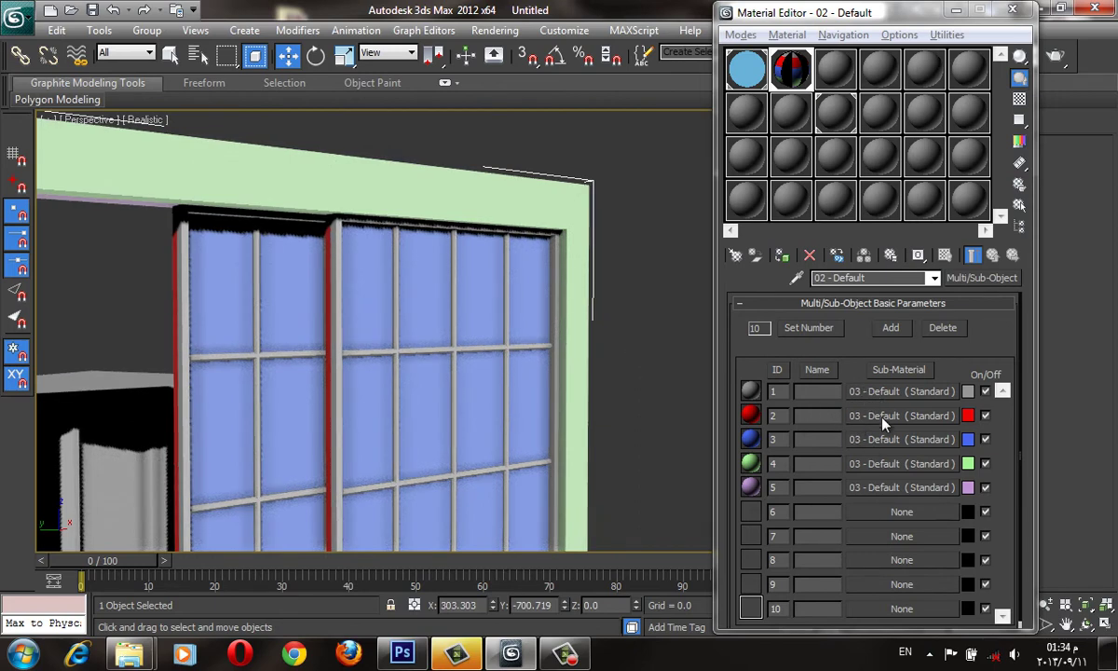
left_click_drag(882, 420, 882, 393)
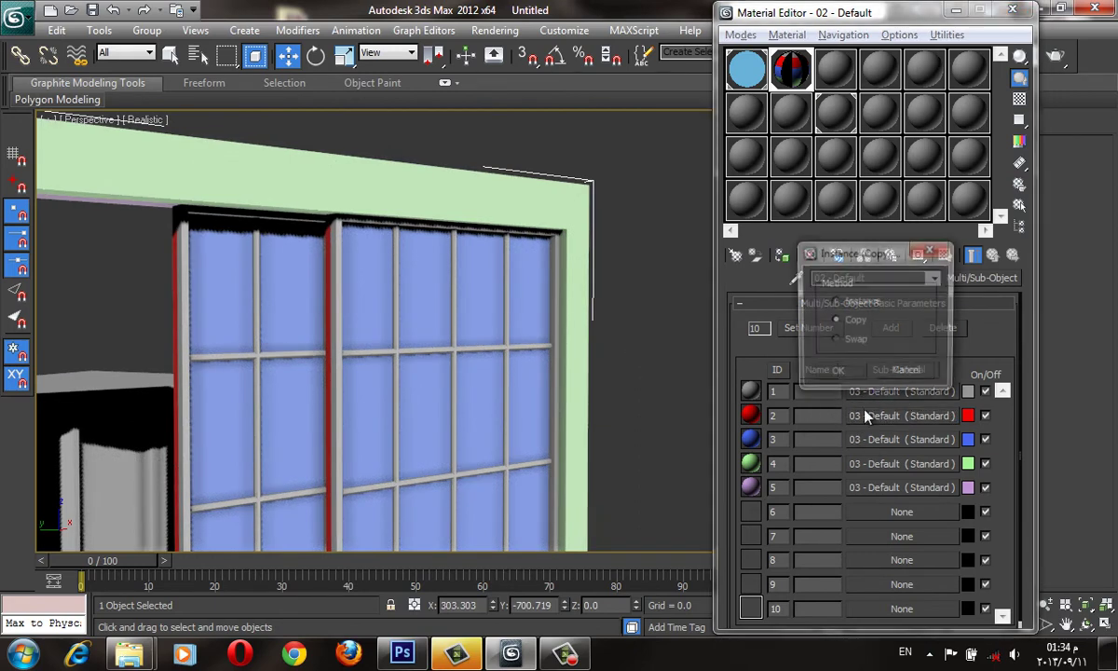
Step: Copy red sub-material 2 into slots 1, 4 and 5 so the frame is all red, then select the tree
left_click(836, 376)
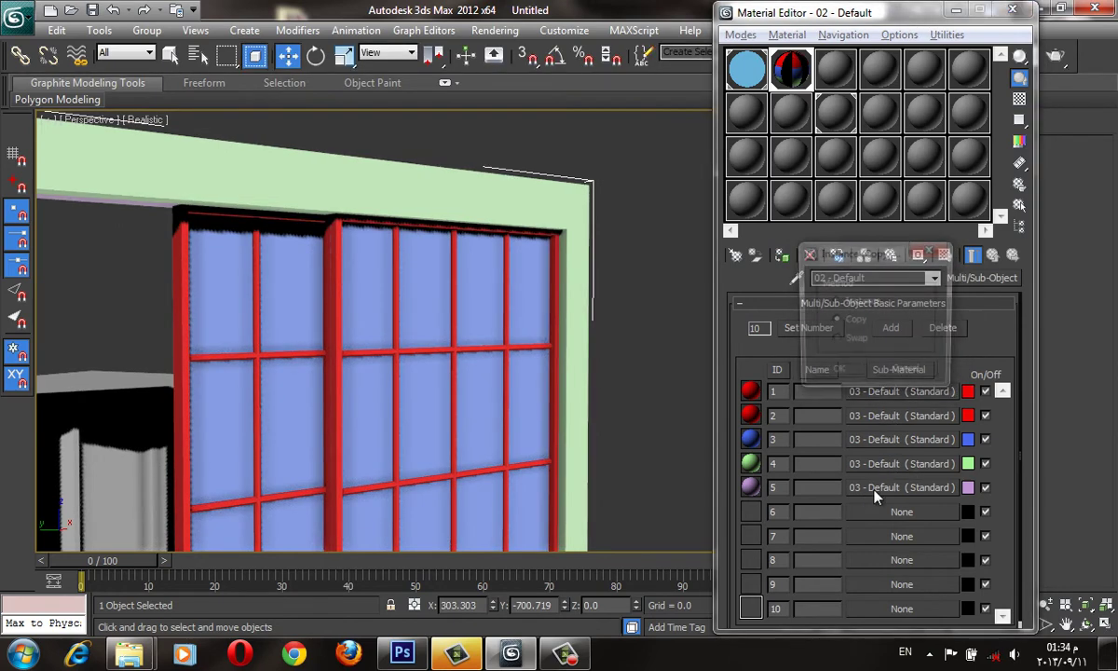
left_click_drag(892, 466, 885, 487)
left_click(836, 373)
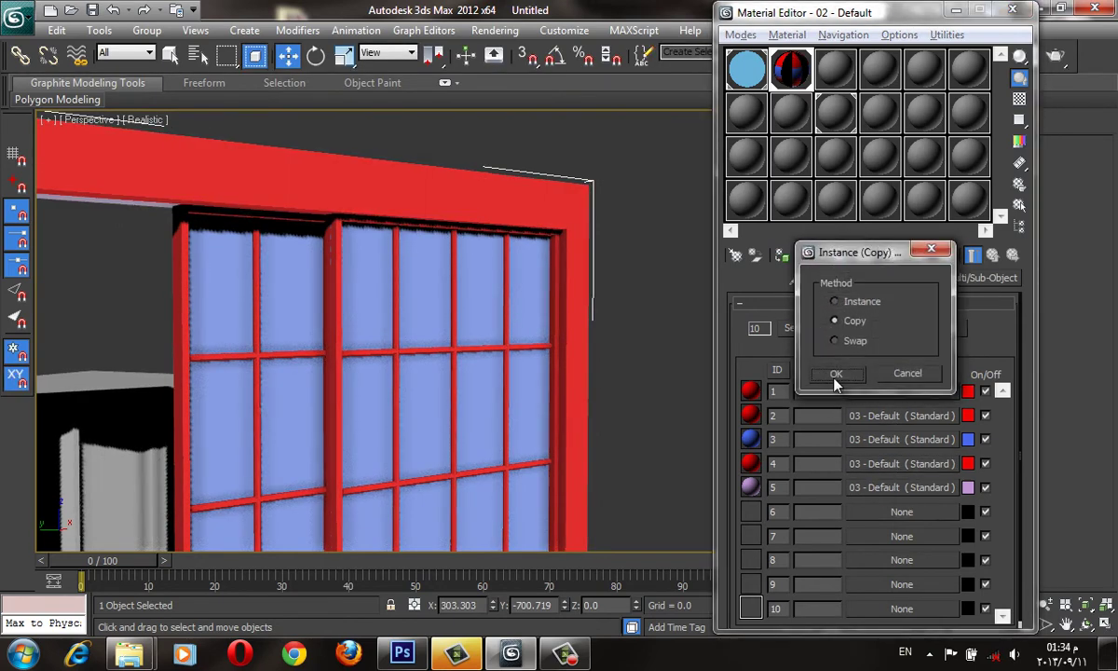
left_click(839, 373)
scroll(479, 337, "down", 5)
scroll(427, 342, "up", 2)
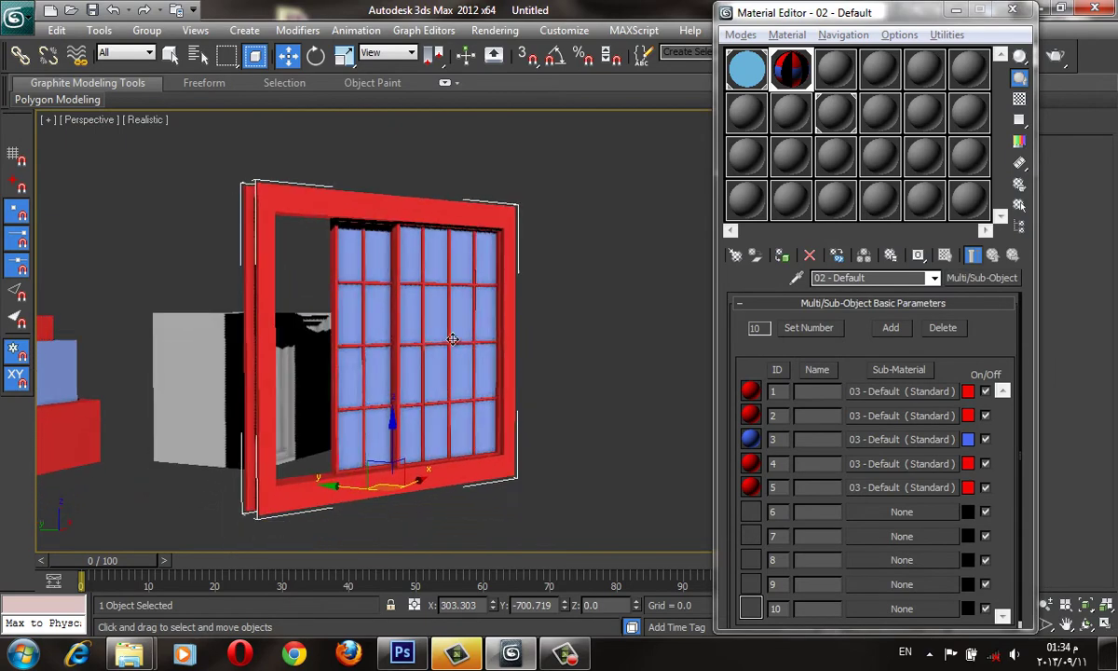
scroll(427, 342, "up", 2)
scroll(427, 342, "up", 2)
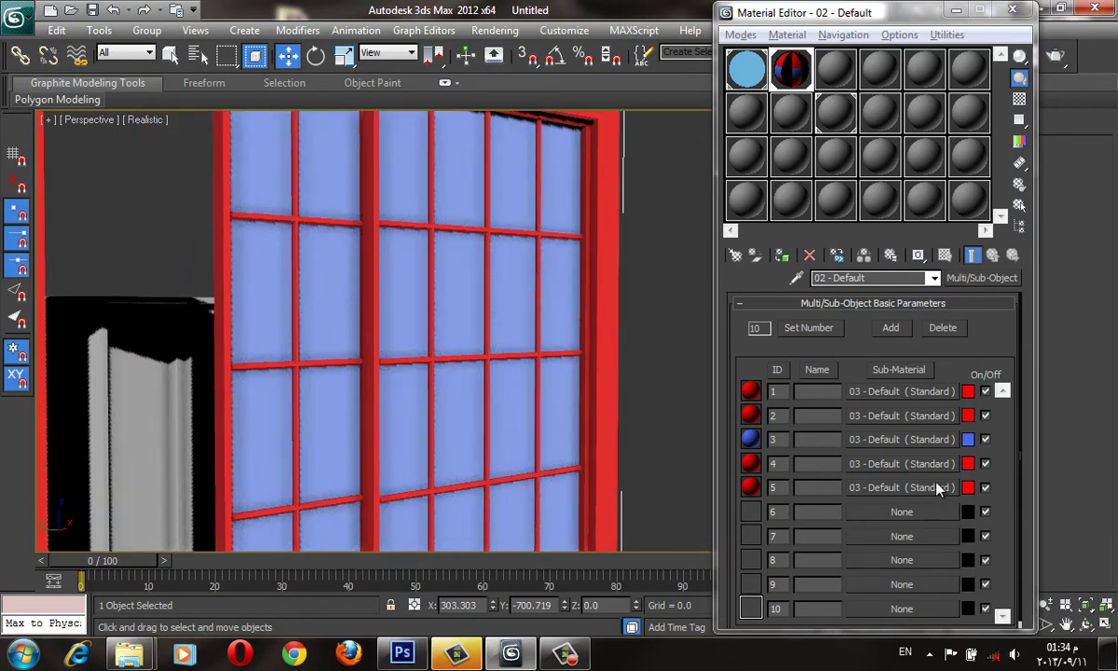
scroll(522, 541, "down", 2)
scroll(511, 522, "down", 2)
scroll(484, 456, "down", 2)
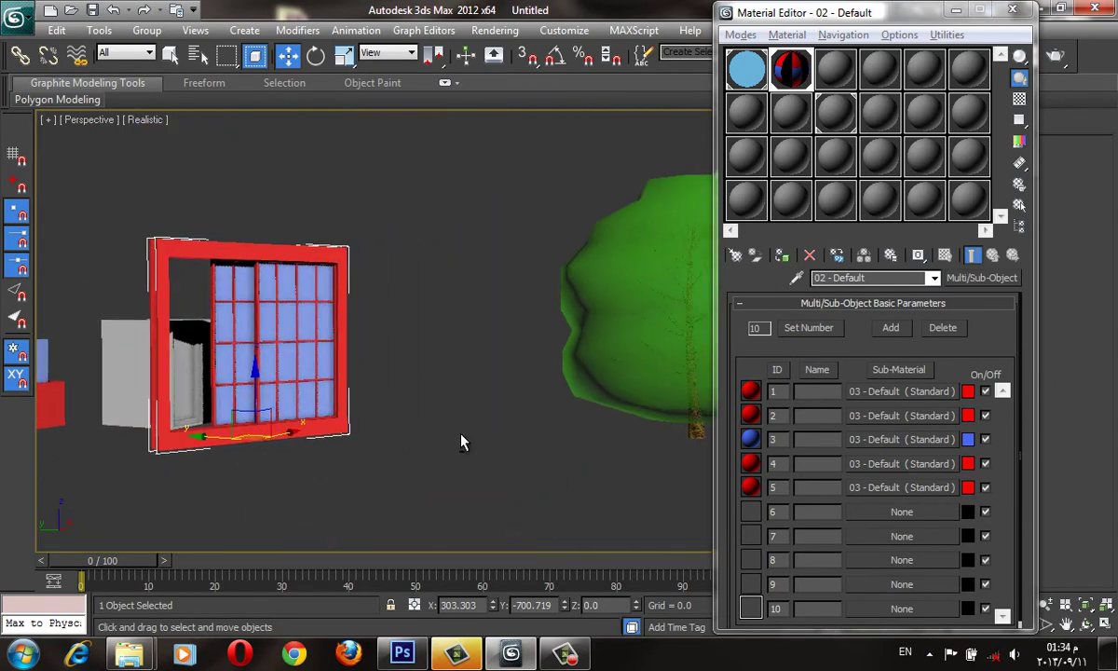
scroll(475, 448, "down", 1)
middle_click_drag(501, 466, 489, 379, "alt")
left_click(489, 380)
Step: Pick the tree's BasicElm multi-material into an unused sample slot
scroll(532, 375, "up", 3)
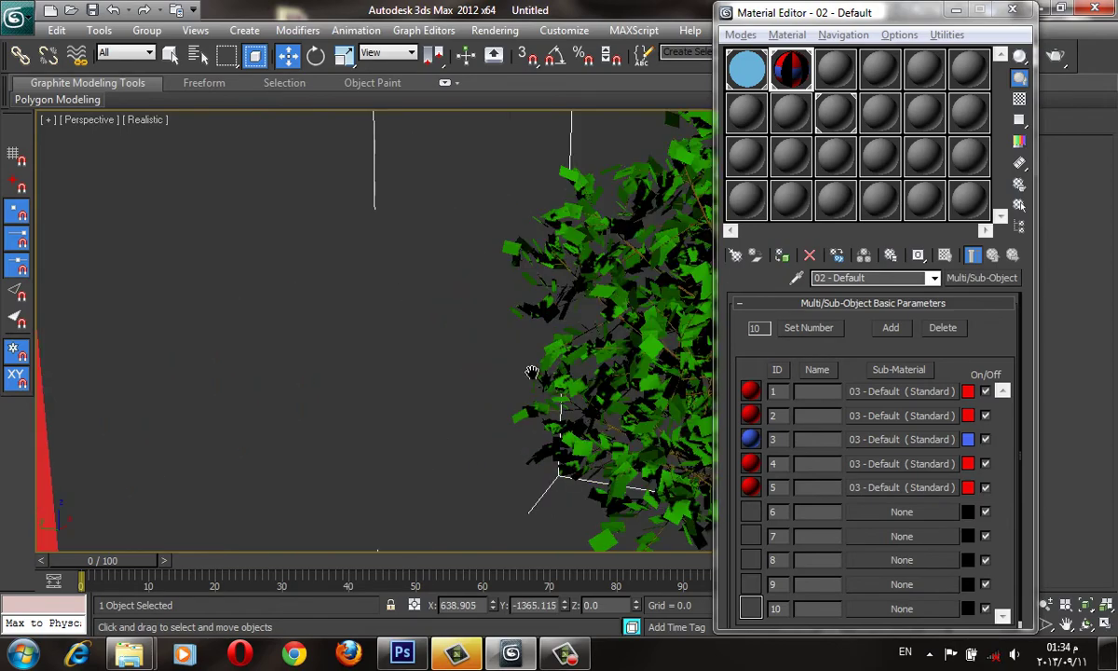
scroll(653, 233, "up", 2)
left_click(746, 155)
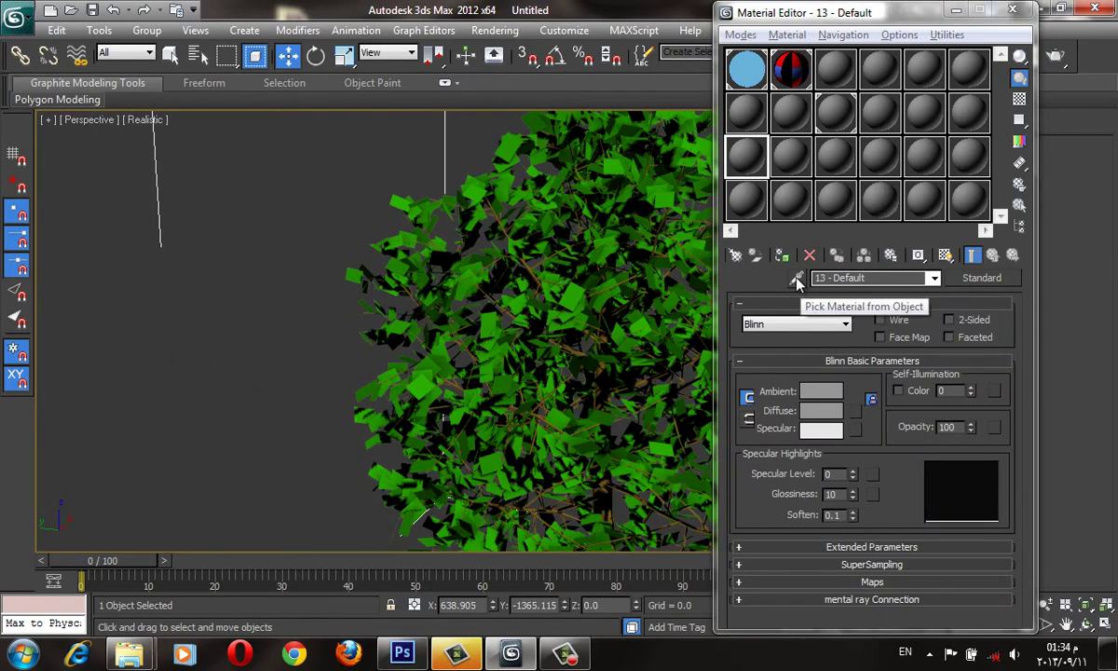
left_click(797, 279)
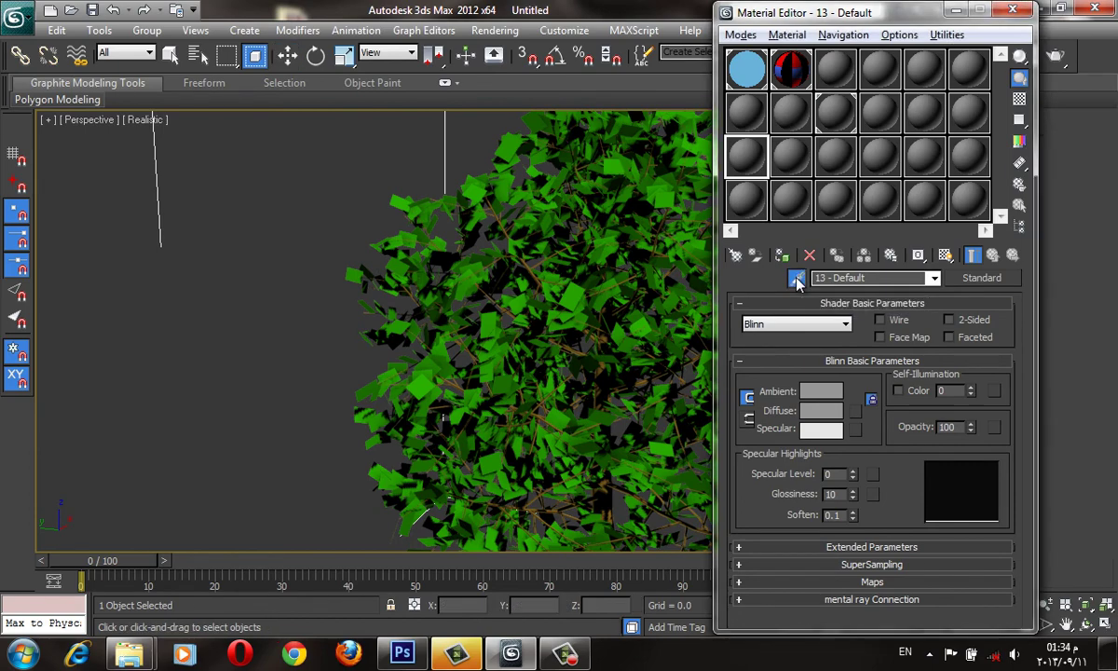
left_click(599, 265)
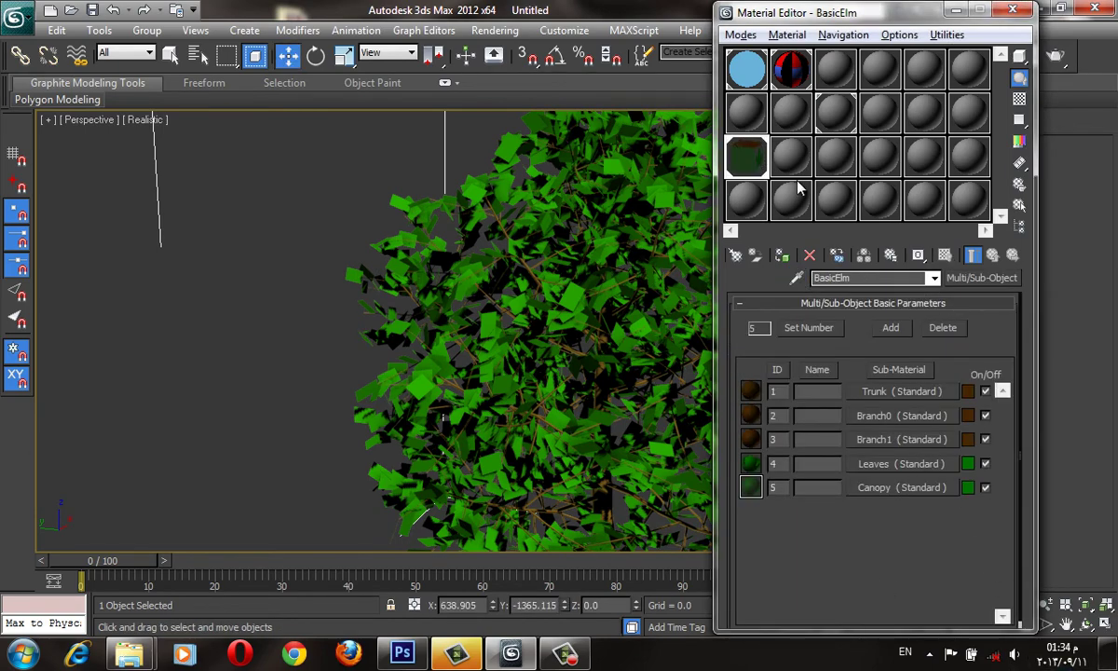
Step: Preview the BasicElm material enlarged, then close the preview window
double_click(764, 165)
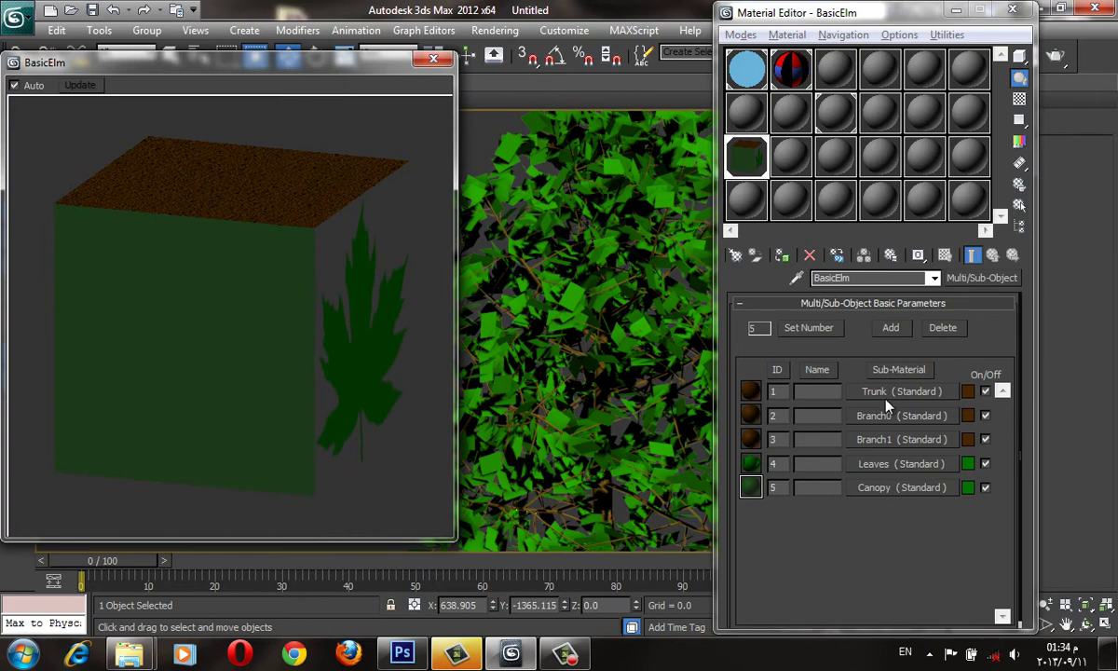
scroll(633, 395, "down", 3)
scroll(633, 395, "up", 2)
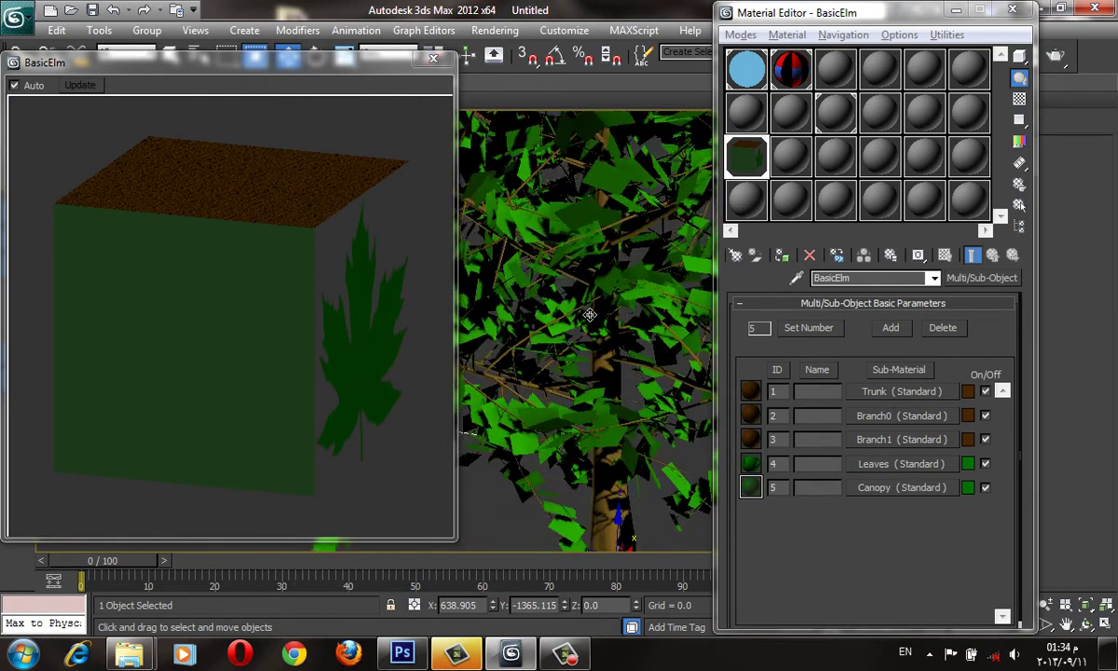
mouse_move(633, 394)
middle_mouse_down()
mouse_move(532, 330)
mouse_move(472, 267)
middle_mouse_up()
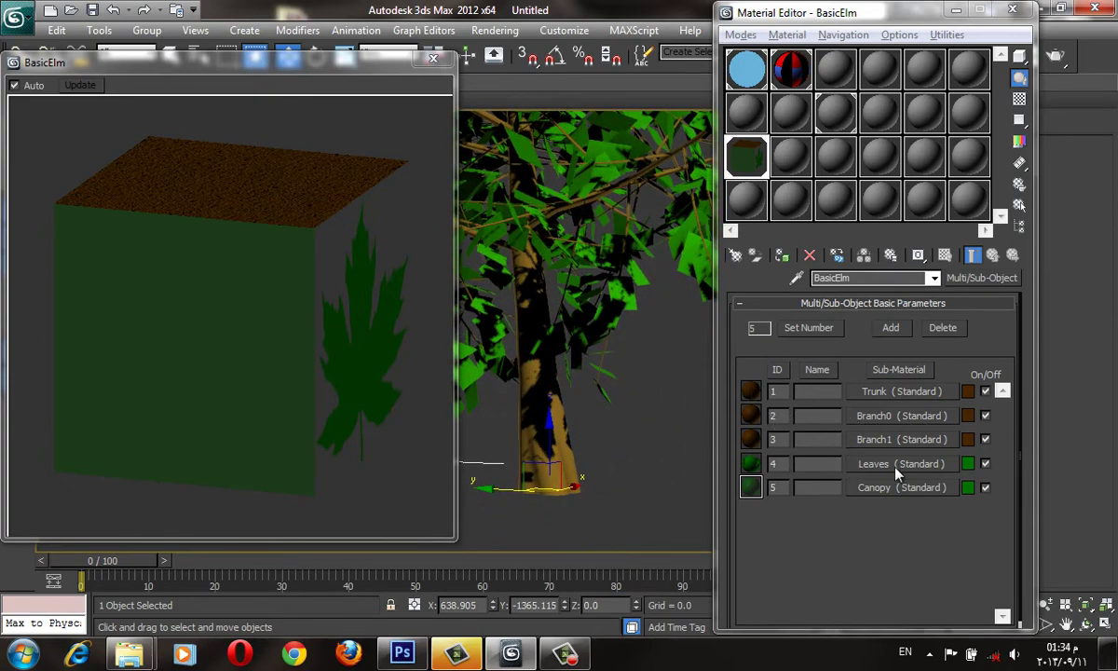
left_click(432, 58)
scroll(507, 346, "up", 3)
scroll(507, 346, "up", 2)
scroll(508, 410, "down", 2)
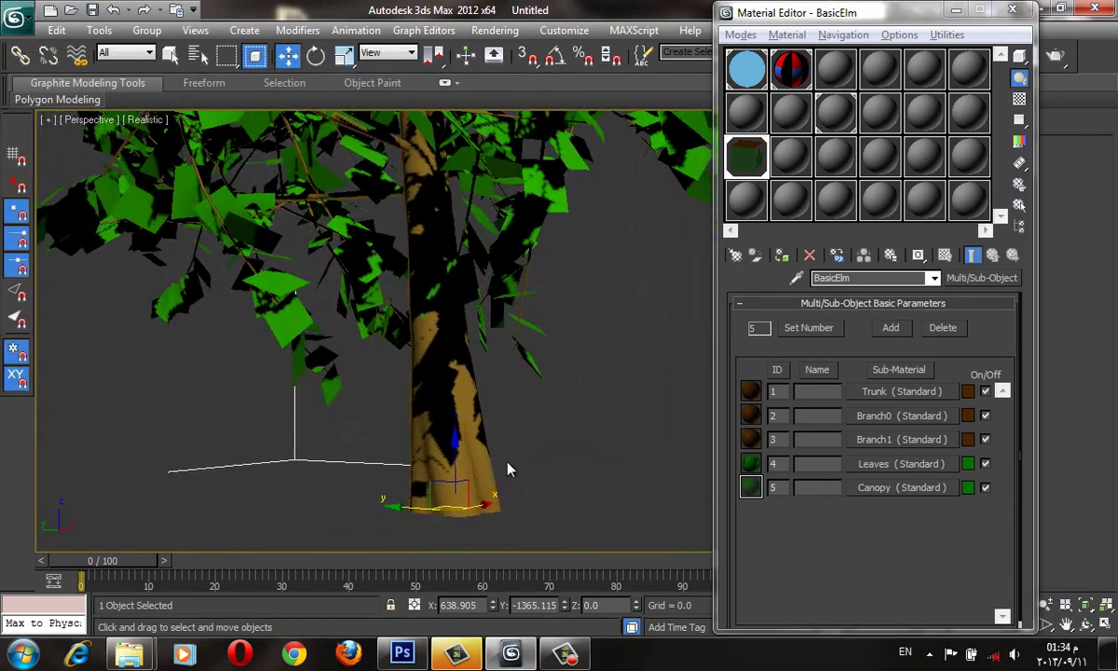
Step: Give the Trunk sub-material a BARK4.JPG bitmap diffuse map, shown in the viewport
left_click(876, 393)
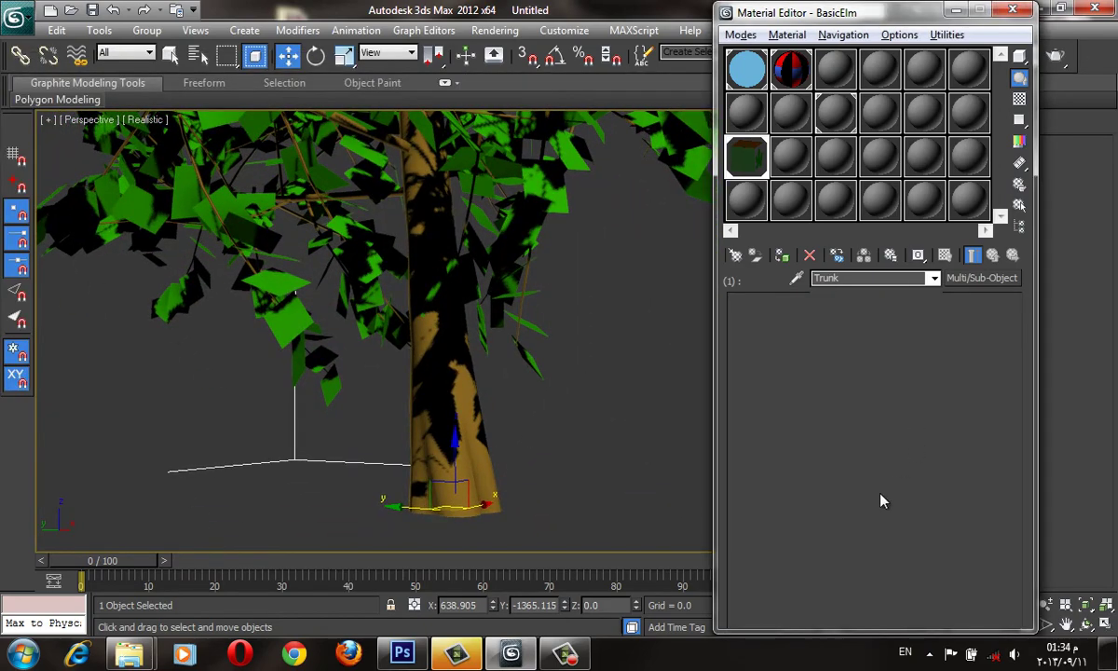
left_click(880, 583)
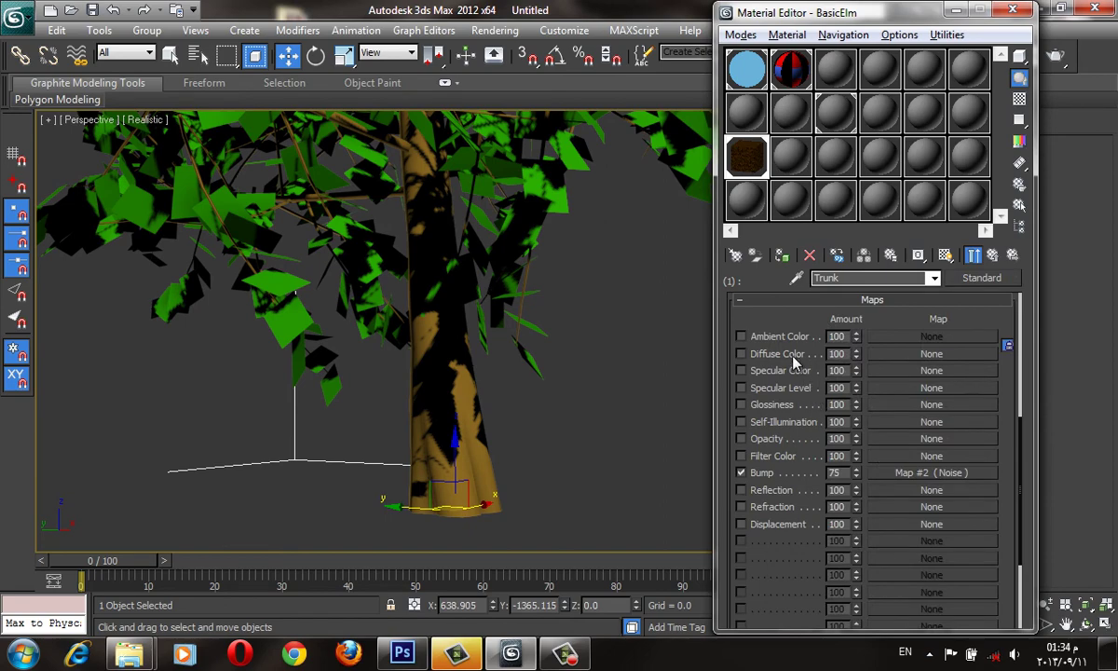
left_click(887, 354)
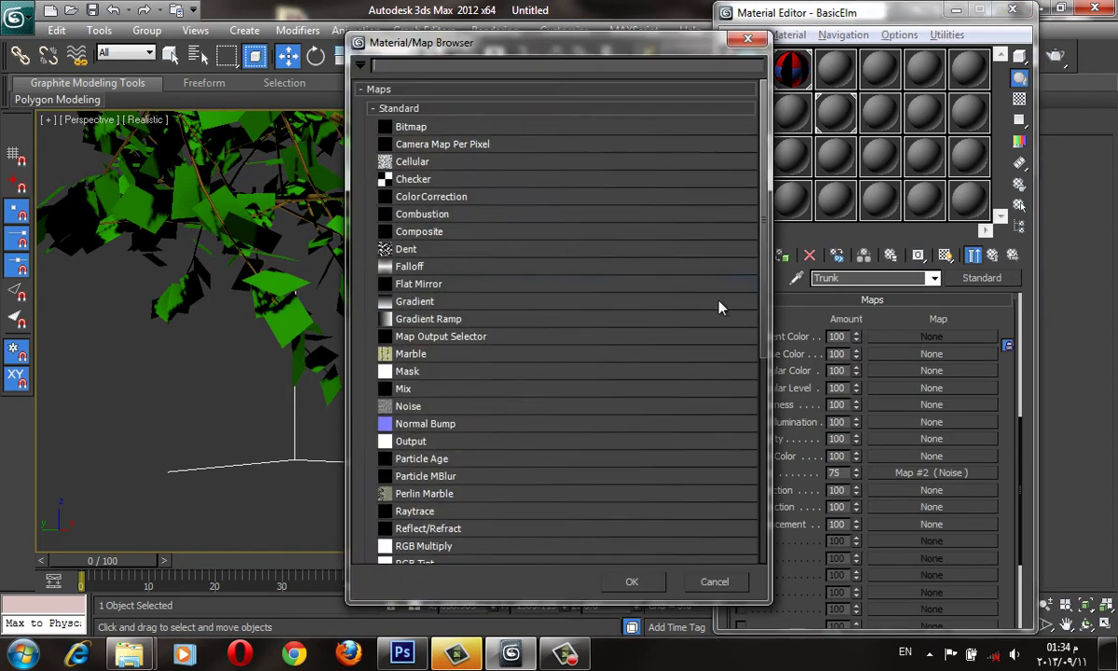
double_click(511, 128)
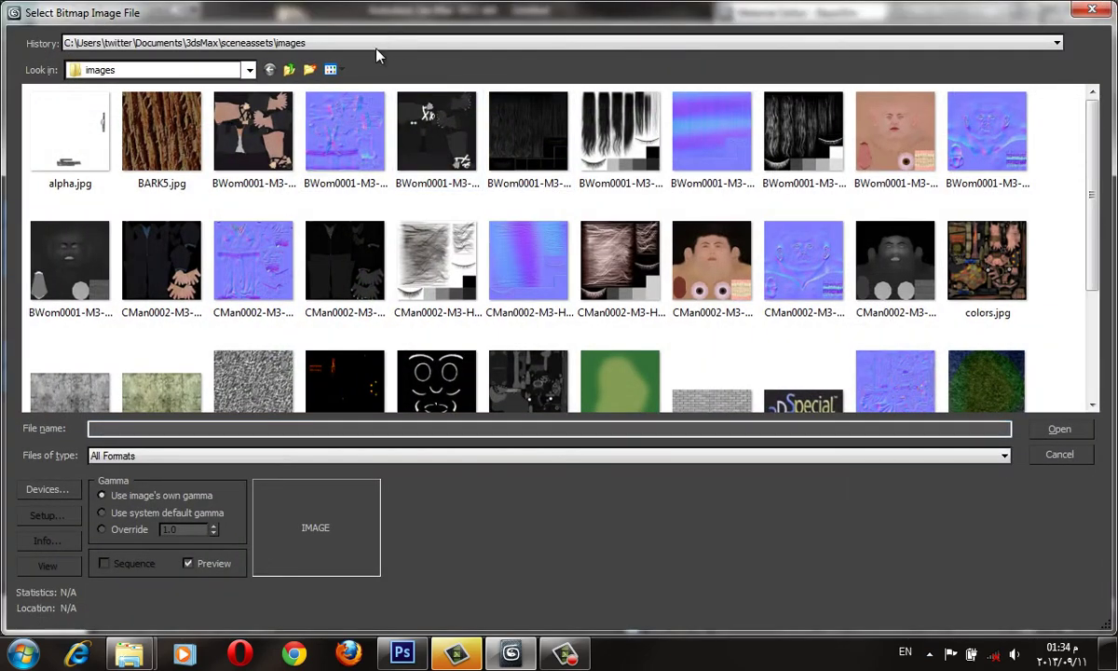
left_click(377, 47)
left_click(375, 105)
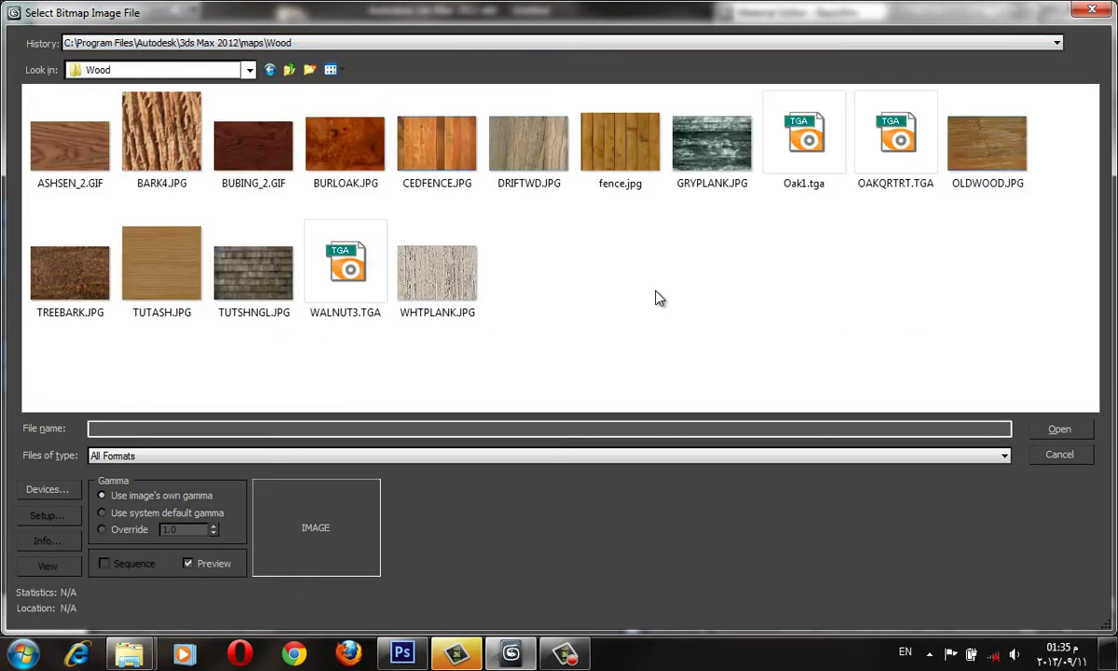
double_click(149, 120)
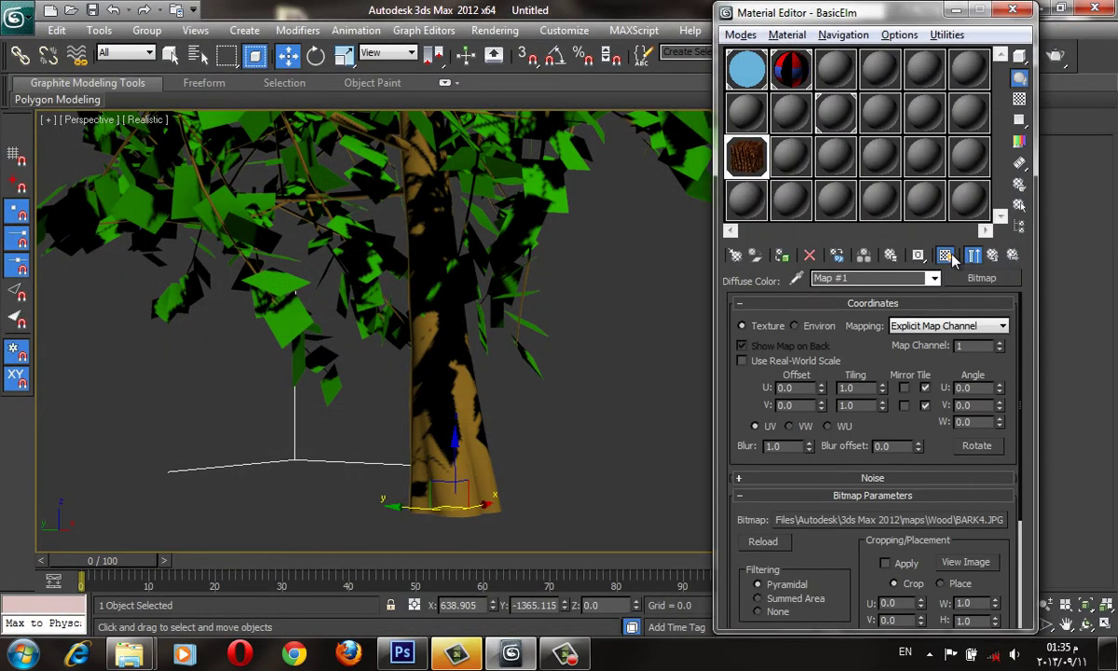
left_click(948, 257)
mouse_move(369, 455)
middle_mouse_down("alt")
mouse_move(400, 419)
mouse_move(438, 413)
mouse_move(652, 415)
middle_mouse_up("alt")
Step: Set the bark bitmap's U and V tiling to 4.0 and return to the Trunk maps
double_click(848, 387)
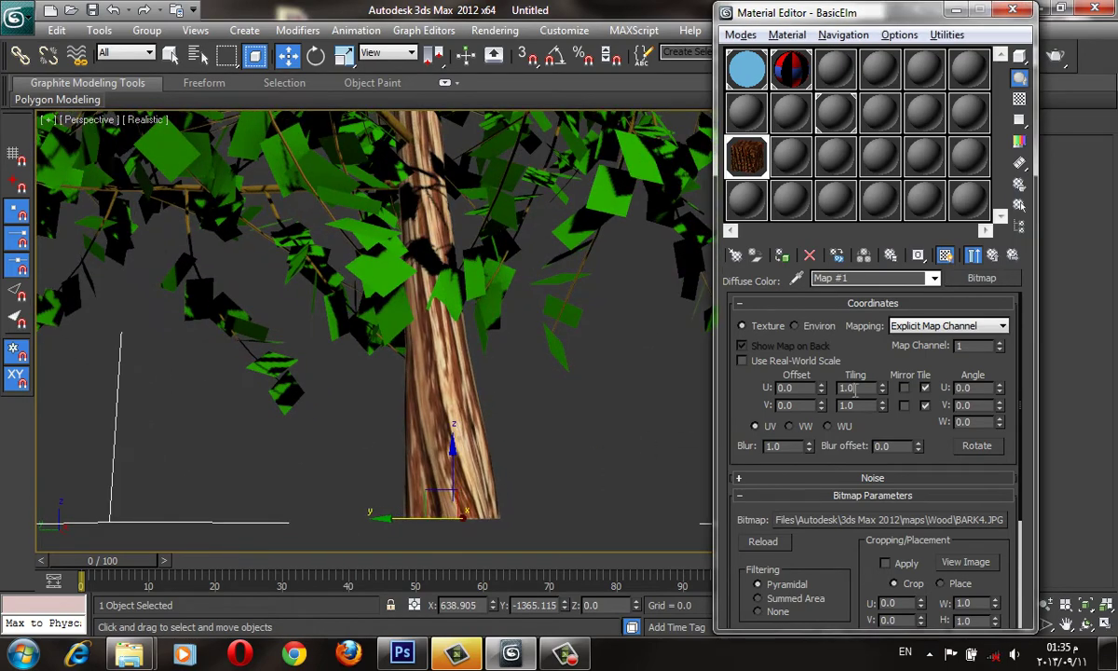
type("4")
key("Tab")
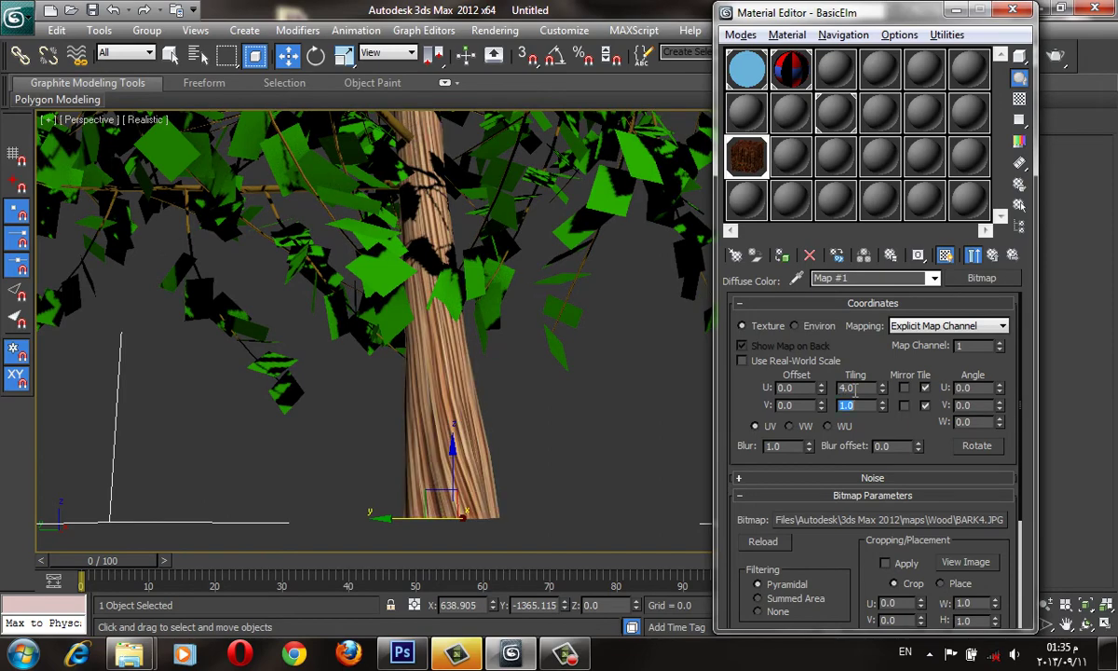
type("4")
key("Return")
middle_click_drag(552, 299, 504, 389, "alt")
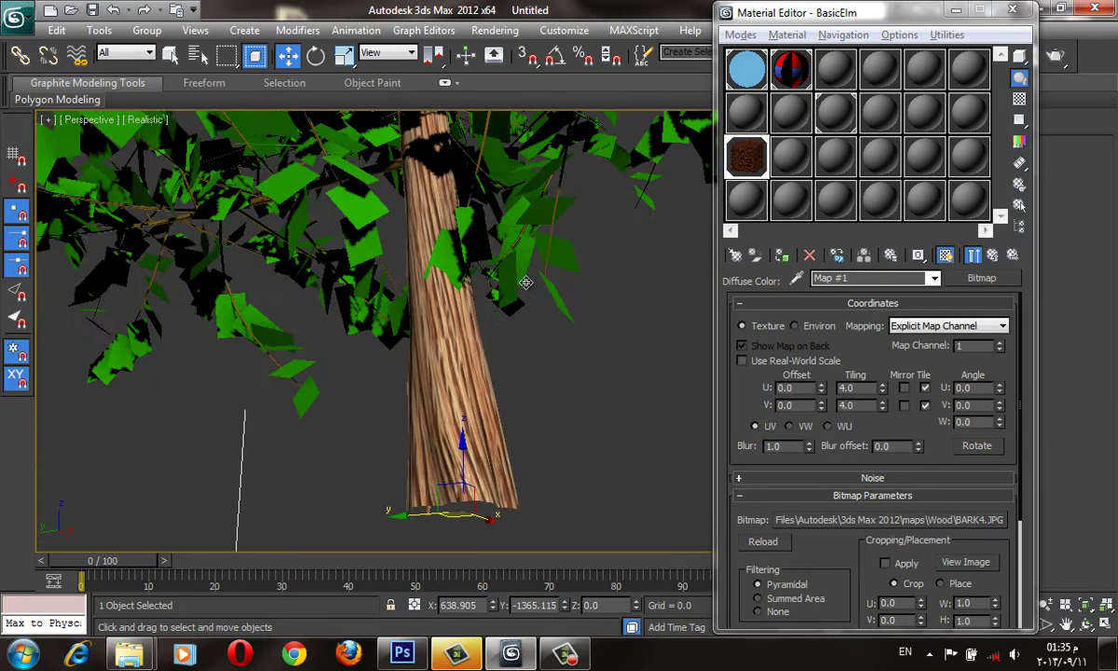
left_click(992, 255)
Step: Assign a Gradient map to the BasicElm Leaves sub-material's Diffuse Color slot
middle_click_drag(631, 209, 653, 242, "alt")
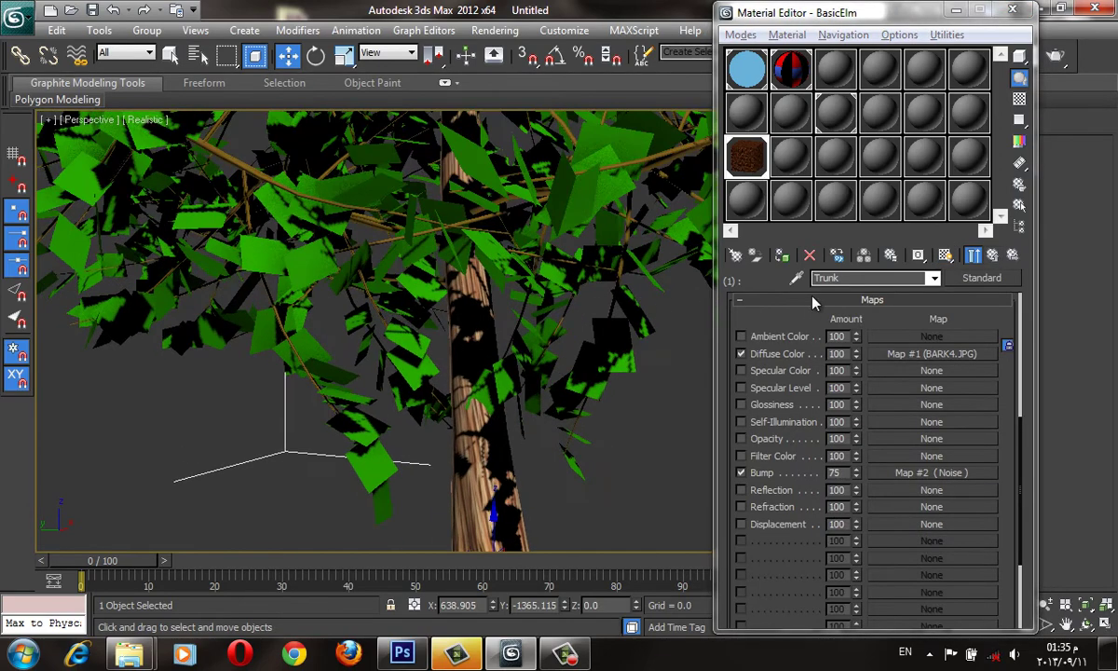
left_click(796, 278)
left_click(626, 201)
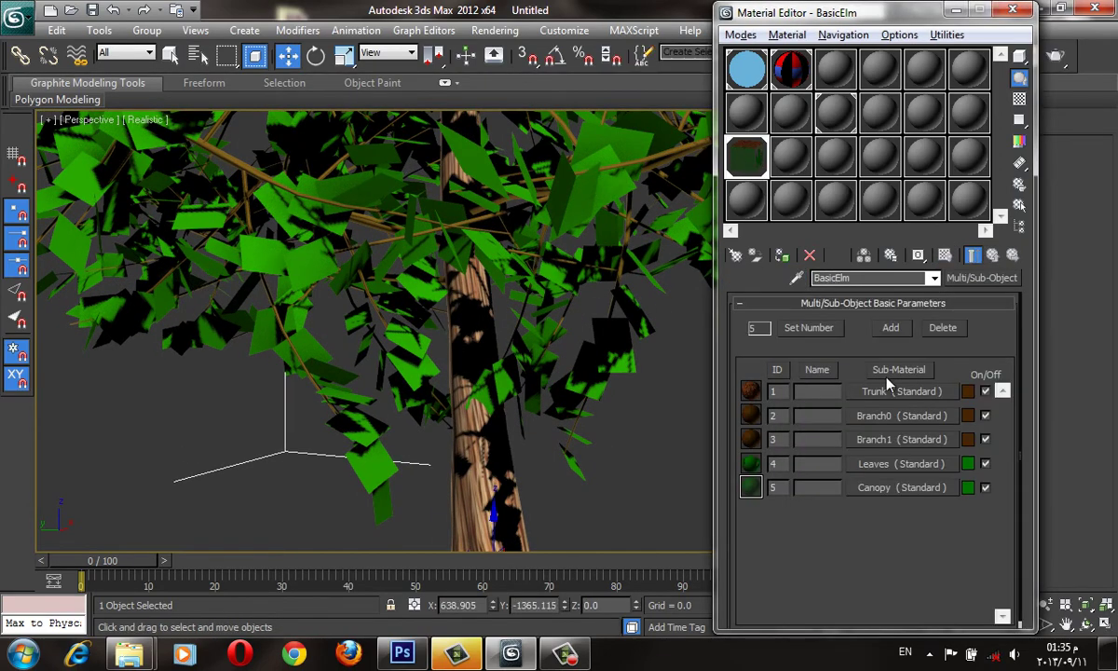
left_click(895, 463)
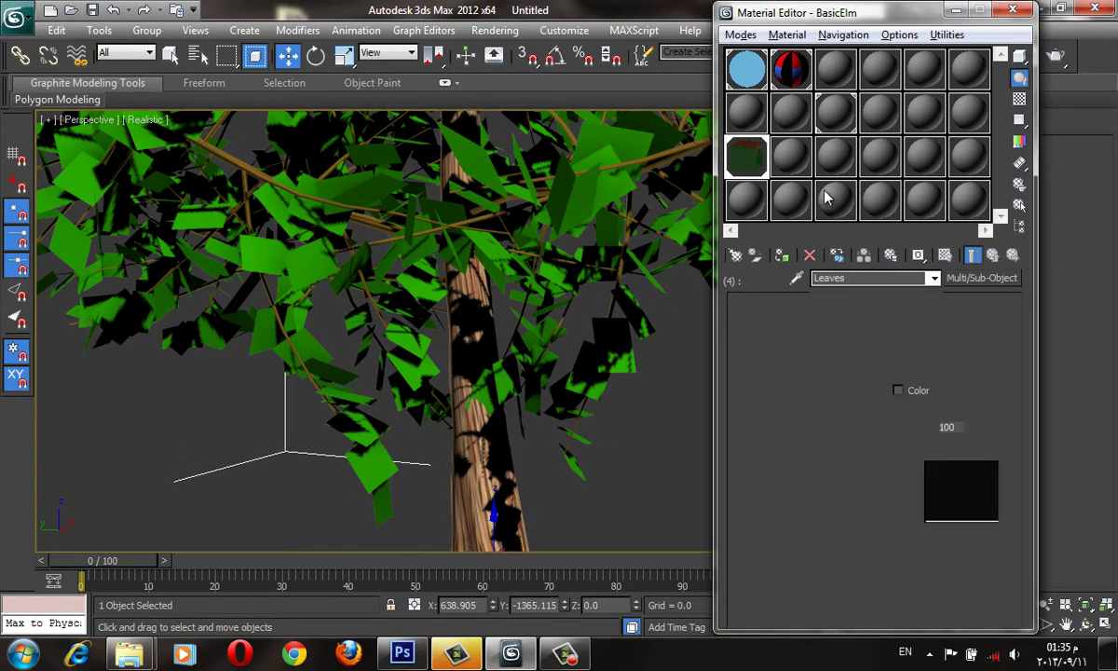
double_click(743, 154)
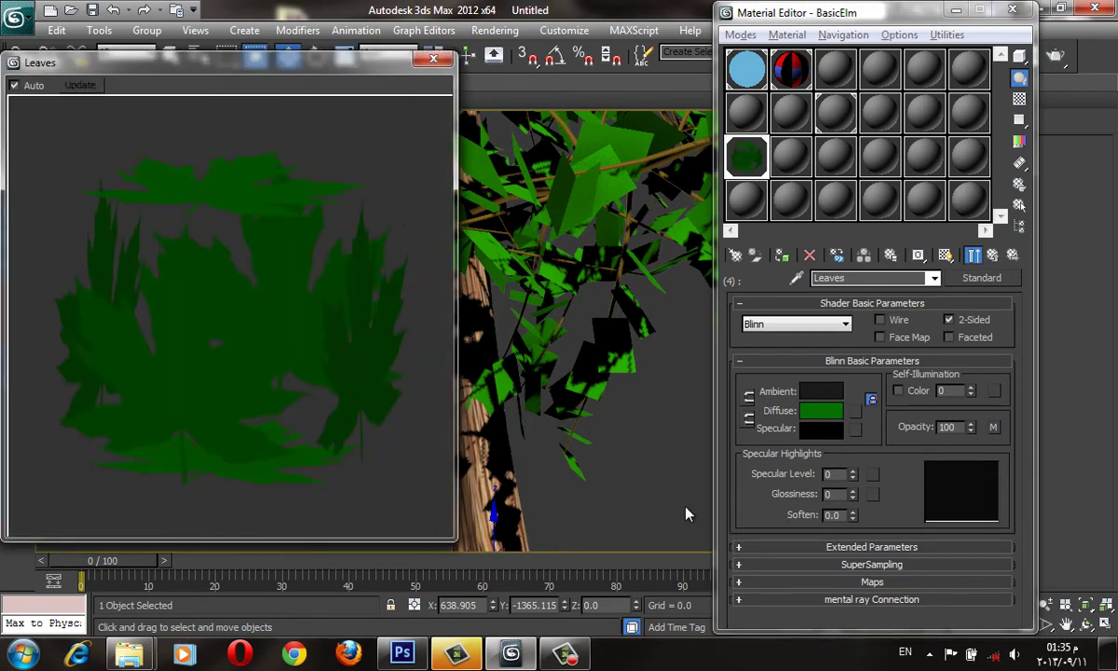
left_click(839, 581)
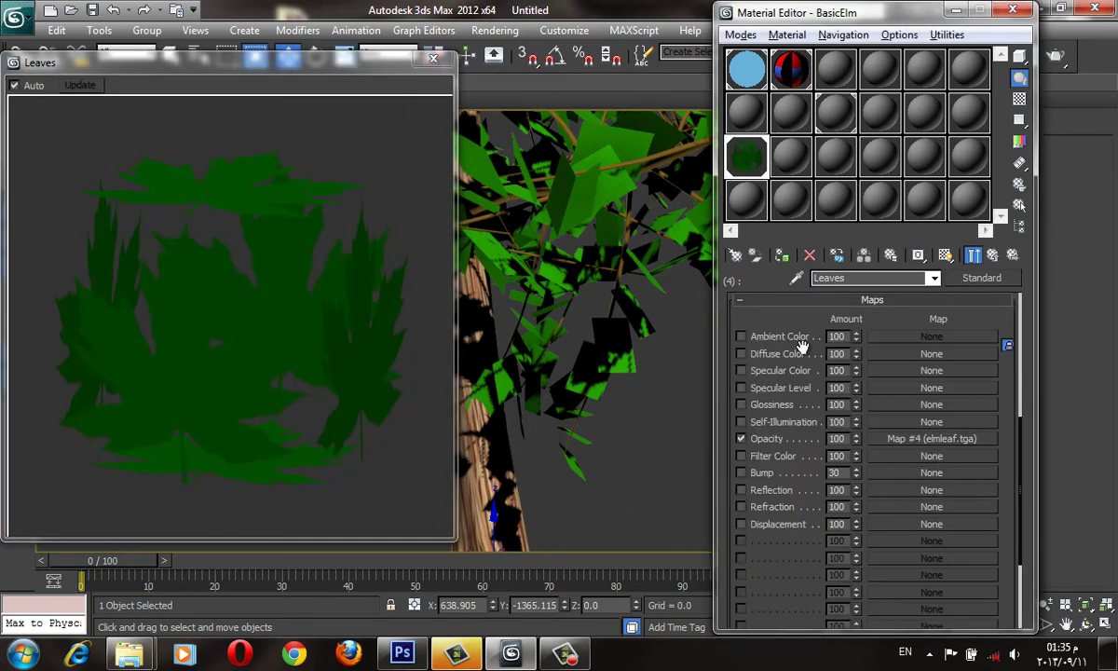
left_click(918, 354)
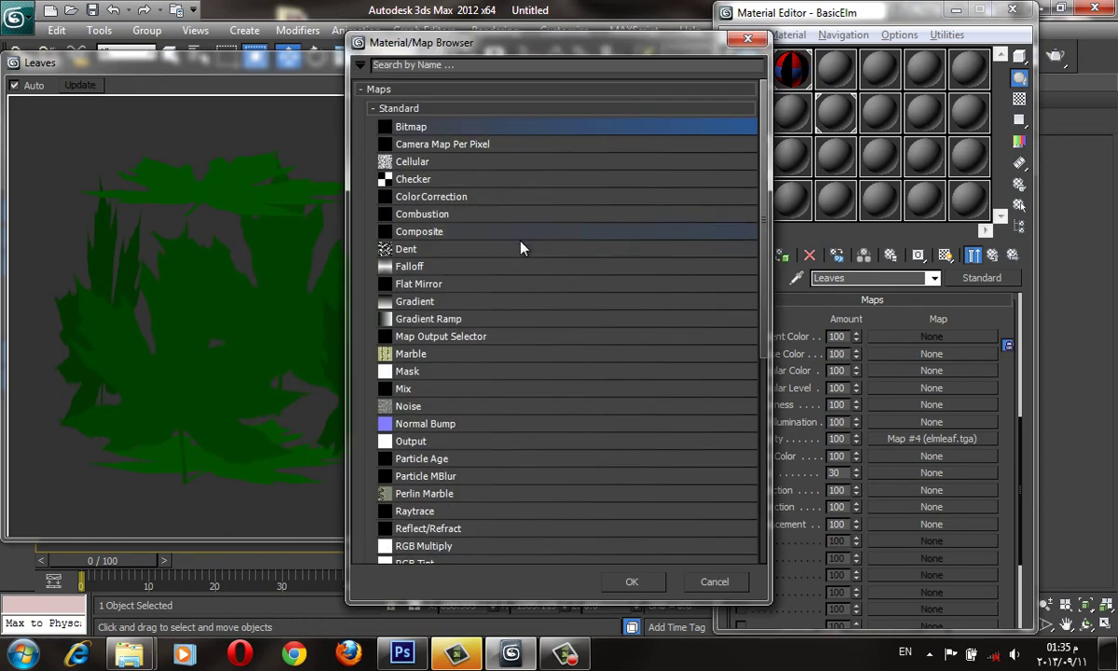
scroll(515, 362, "down", 1)
scroll(515, 362, "down", 1)
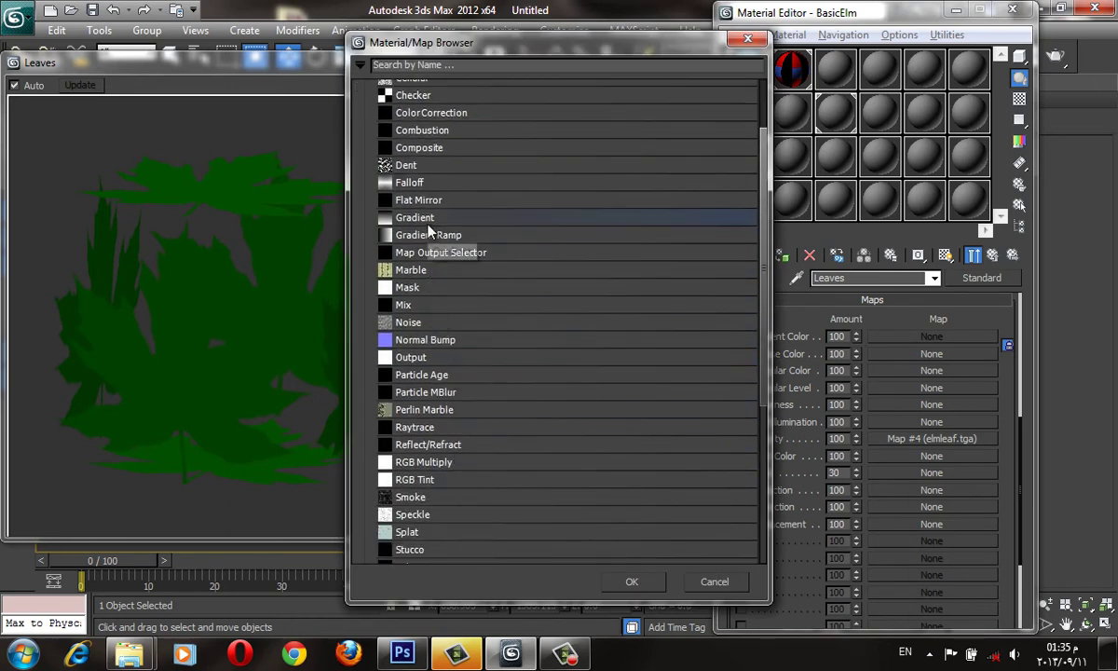
double_click(410, 216)
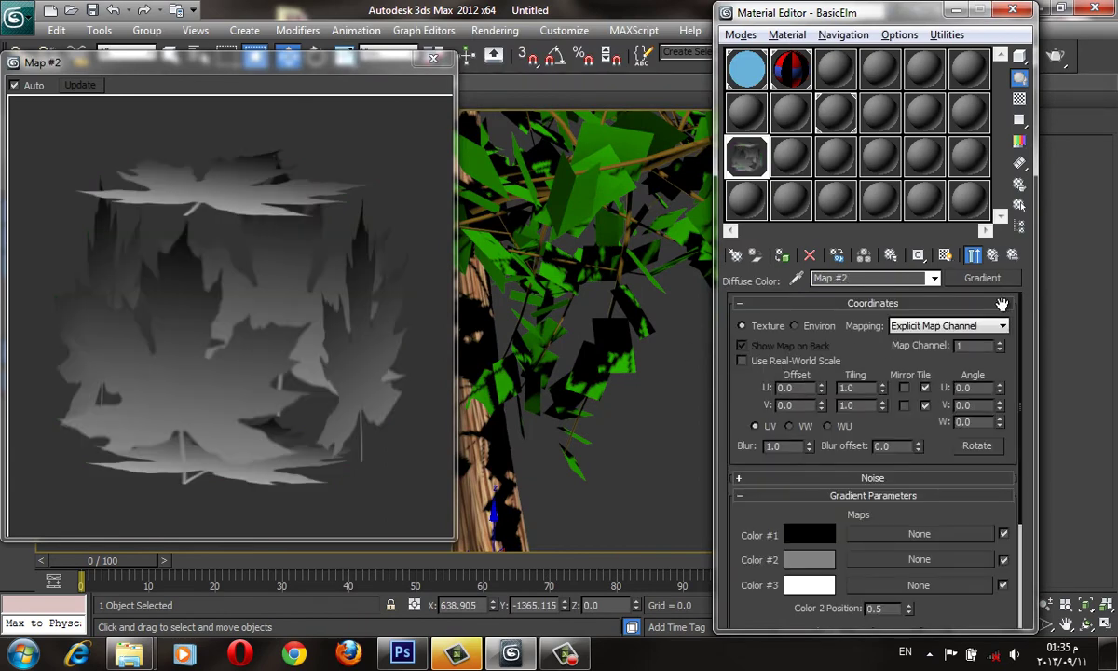
Step: Set gradient Color #1 to dark green and copy it into Colors #2 and #3
left_click(810, 534)
mouse_move(435, 197)
left_mouse_down()
mouse_move(387, 207)
mouse_move(400, 210)
mouse_move(393, 220)
left_mouse_up()
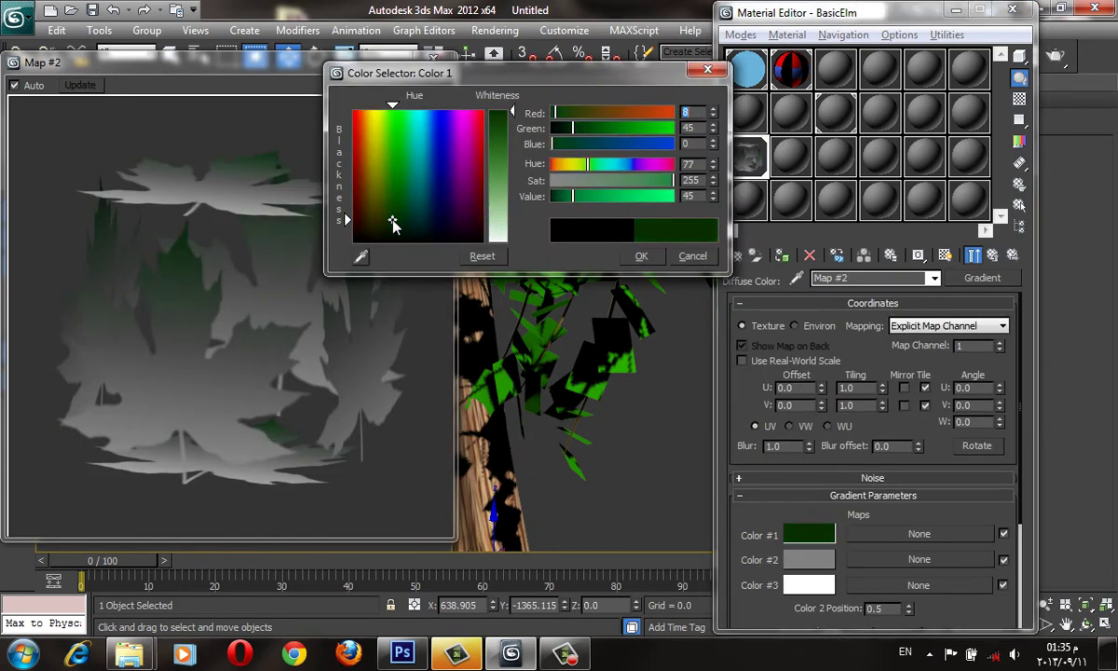
left_click(644, 259)
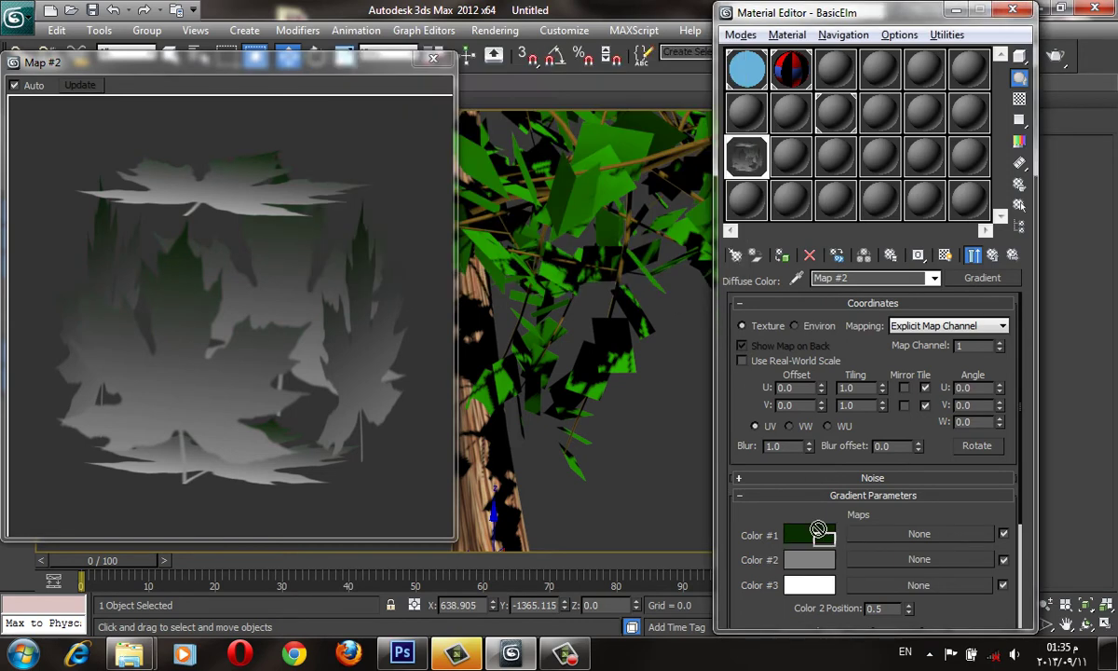
mouse_move(809, 534)
left_mouse_down()
mouse_move(809, 559)
mouse_move(823, 544)
left_mouse_up()
left_click(865, 326)
left_click(867, 326)
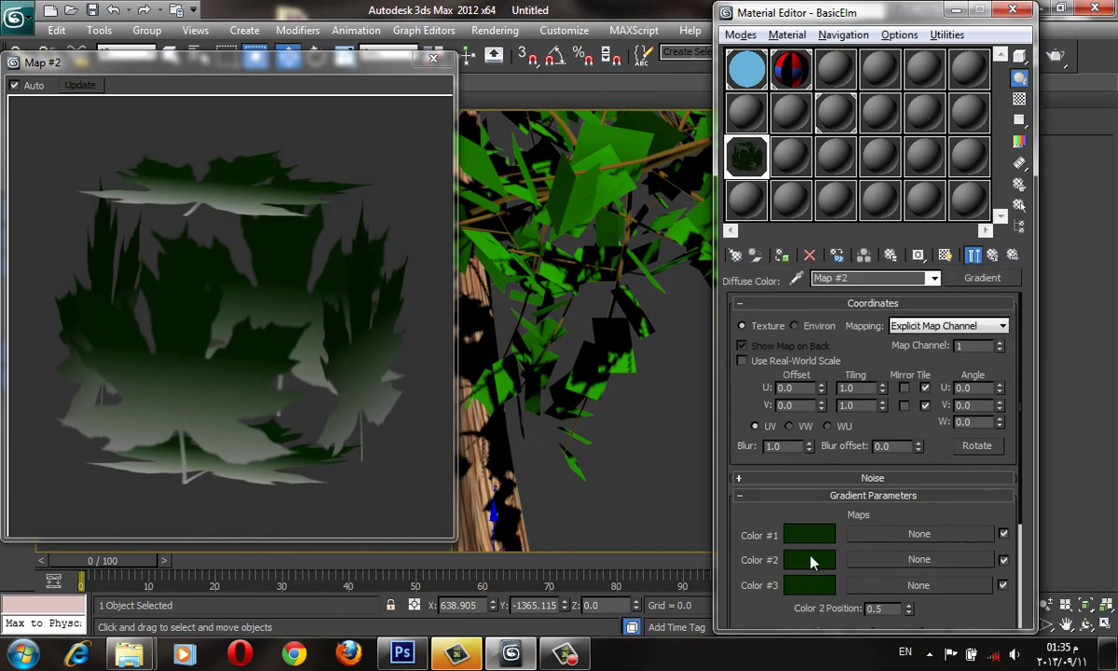
Step: Lighten gradient Color #2 to a brighter, more saturated mid green
left_click(809, 559)
left_click(505, 175)
left_click_drag(505, 175, 511, 147)
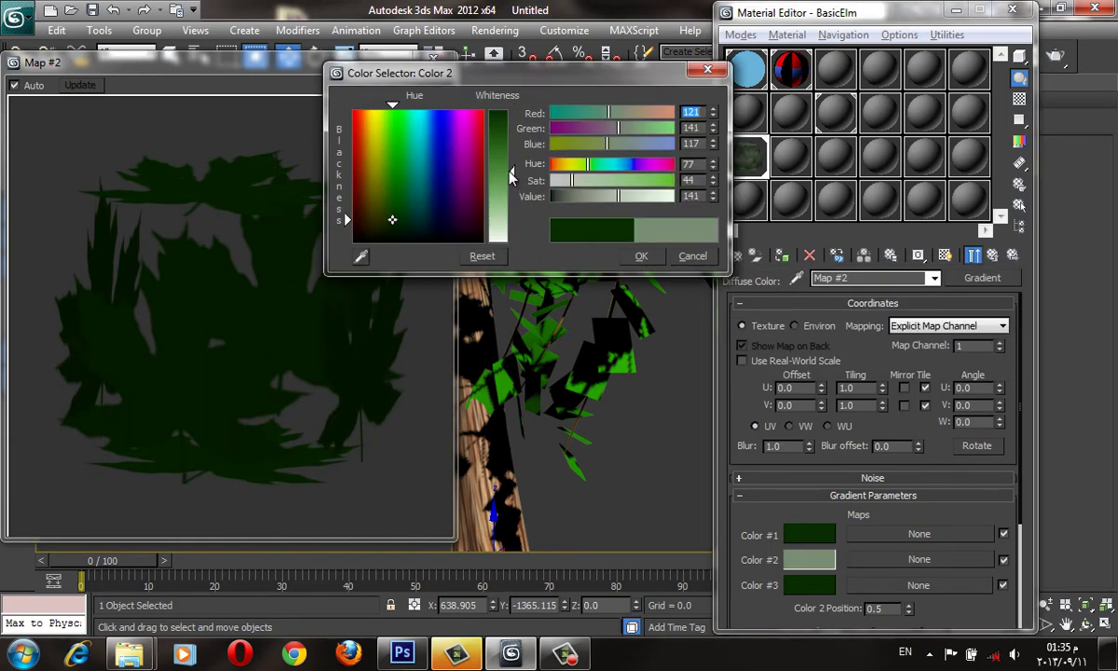
left_click_drag(417, 180, 390, 184)
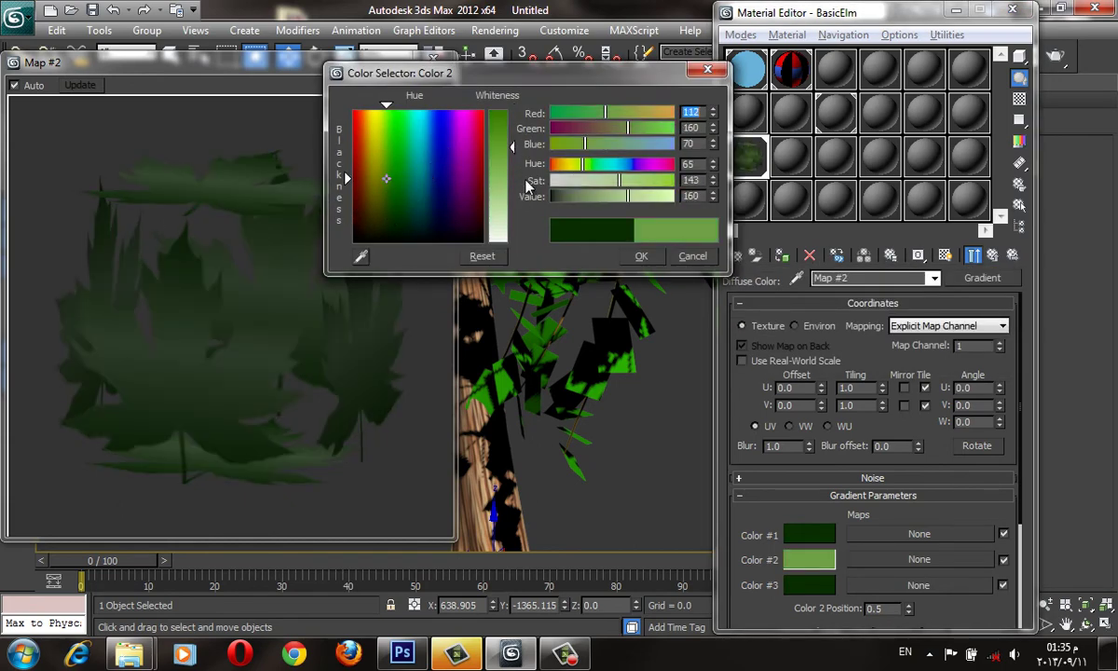
left_click_drag(497, 175, 494, 142)
key("Return")
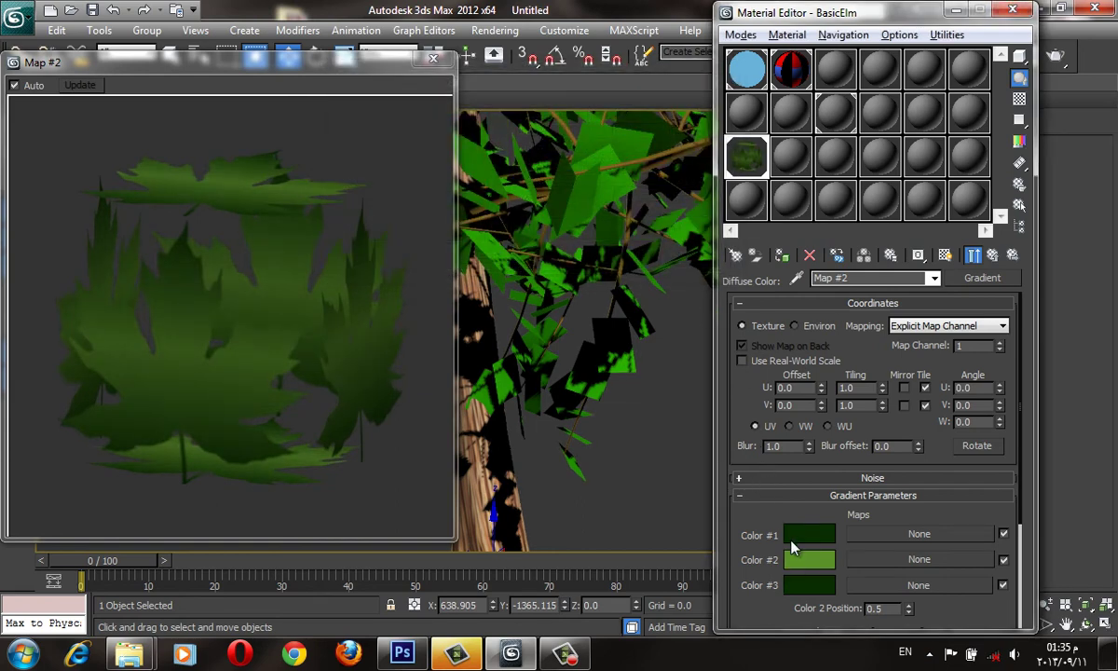
Step: Make gradient Color #3 a vivid bright green
left_click(803, 587)
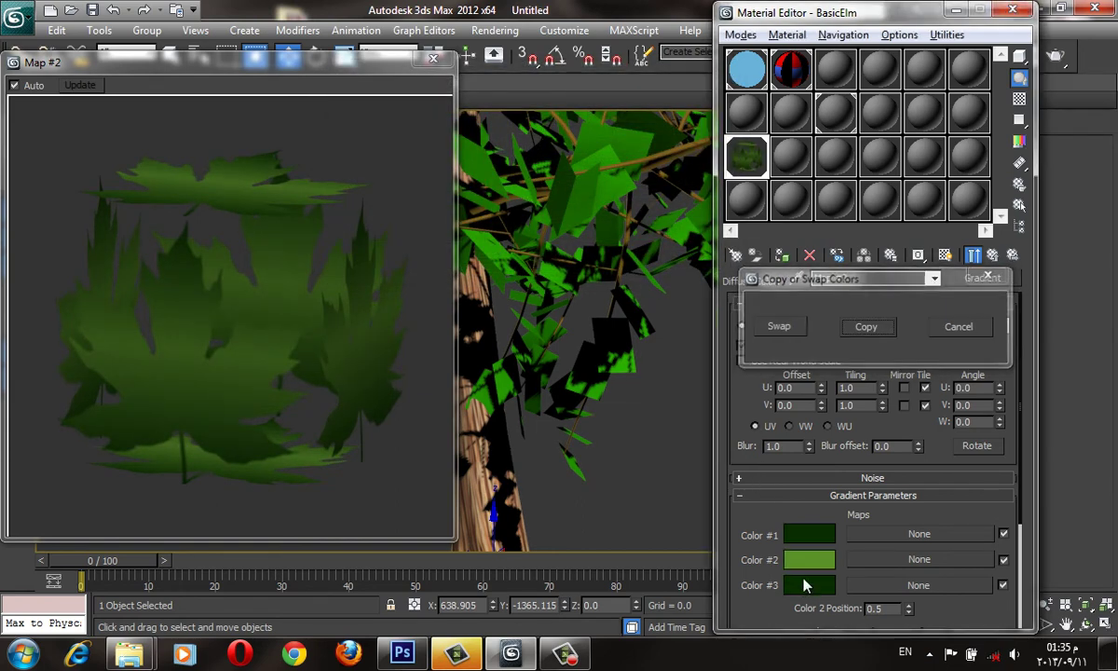
key("Escape")
left_click(804, 585)
left_click_drag(593, 199, 618, 197)
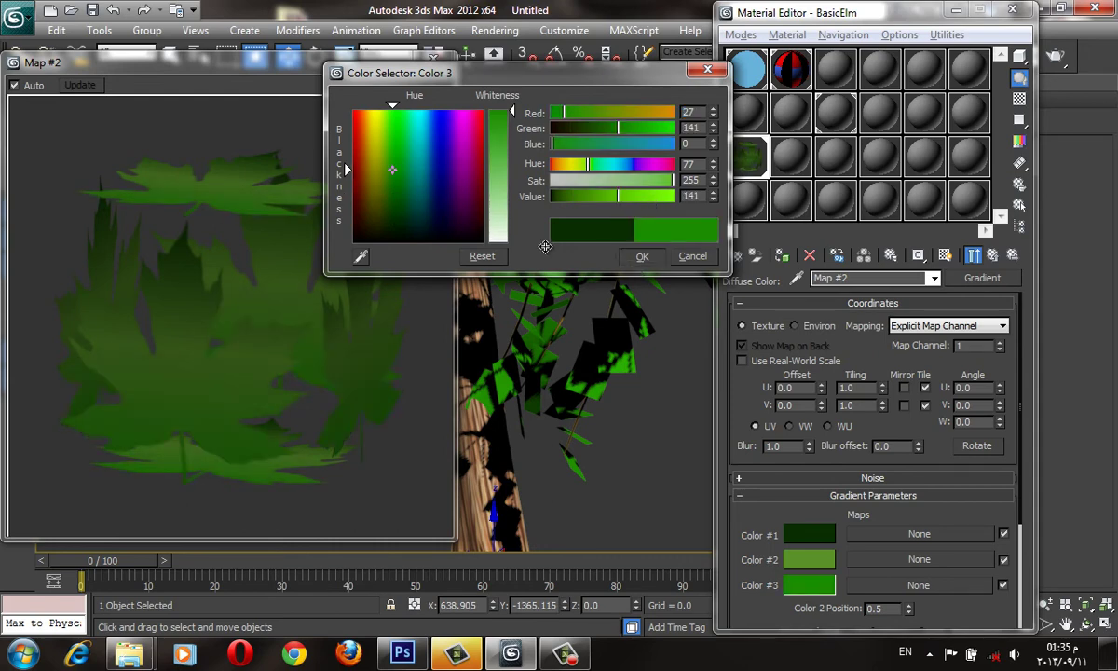
left_click(642, 257)
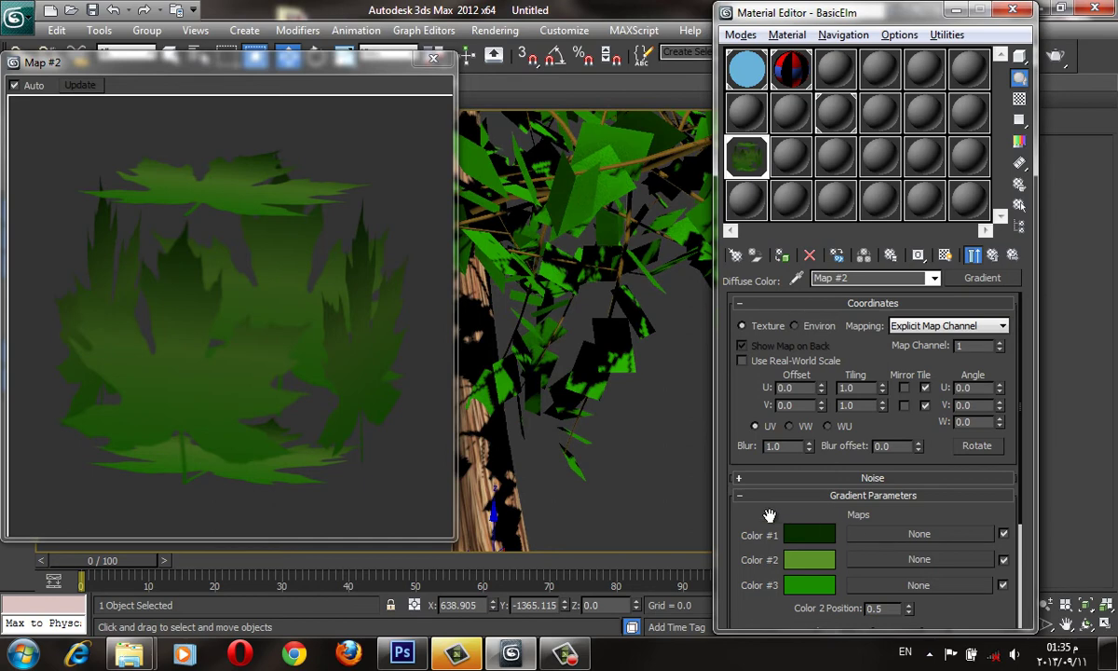
Step: Switch the gradient noise to Fractal with size 3.7 and close the preview
scroll(750, 447, "down", 5)
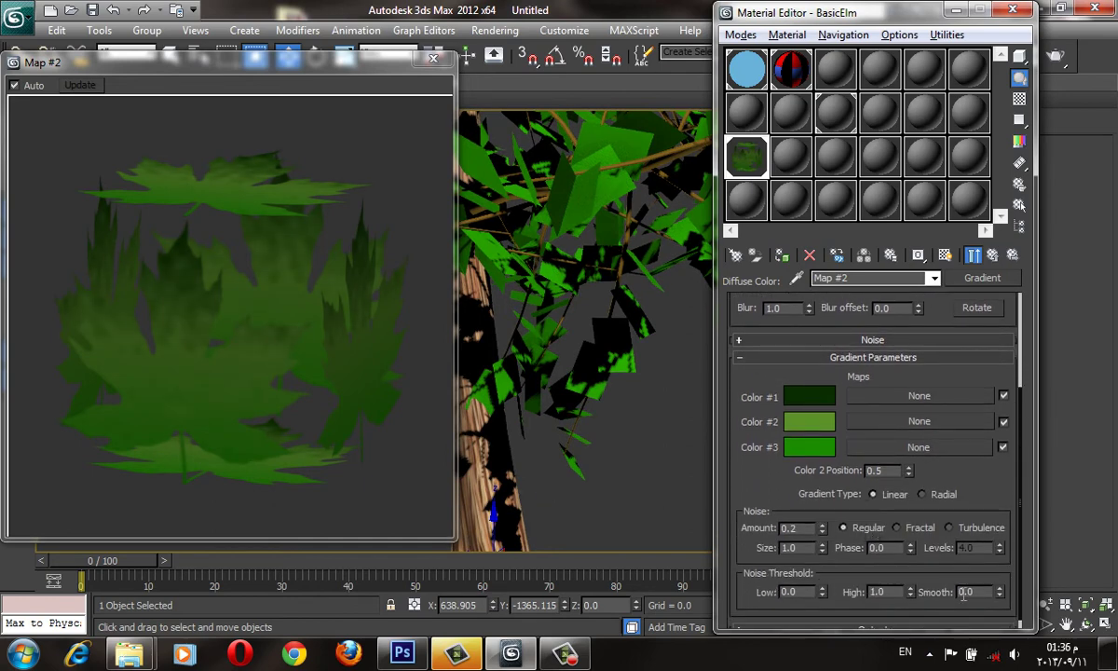
left_click(897, 528)
left_click_drag(821, 548, 820, 527)
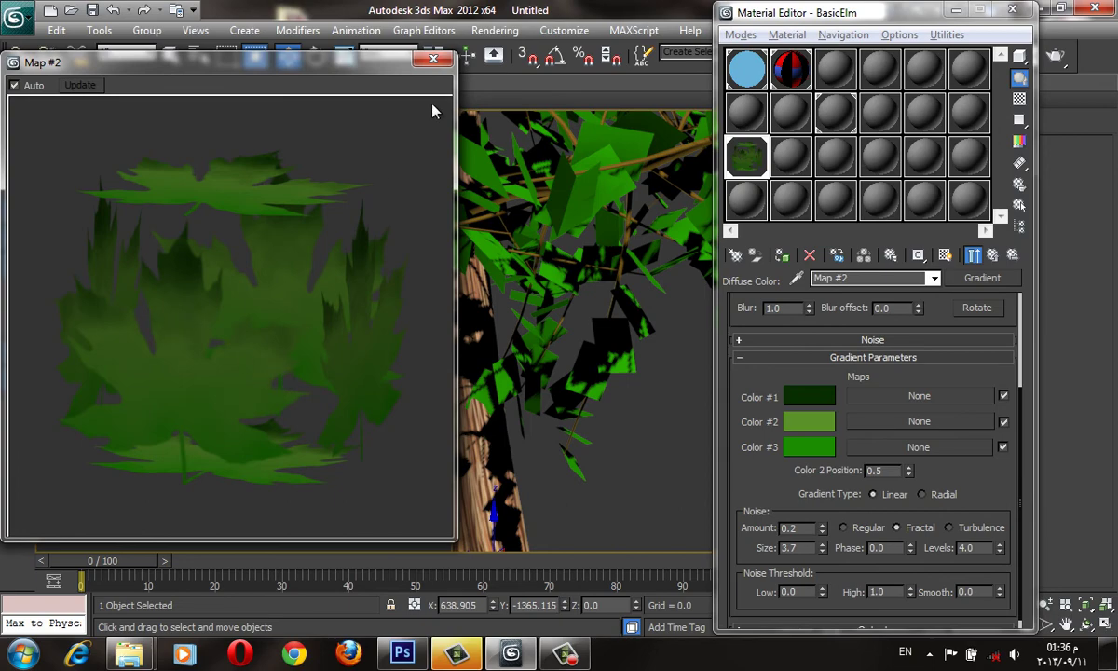
left_click(434, 58)
scroll(489, 277, "down", 3)
scroll(489, 278, "down", 3)
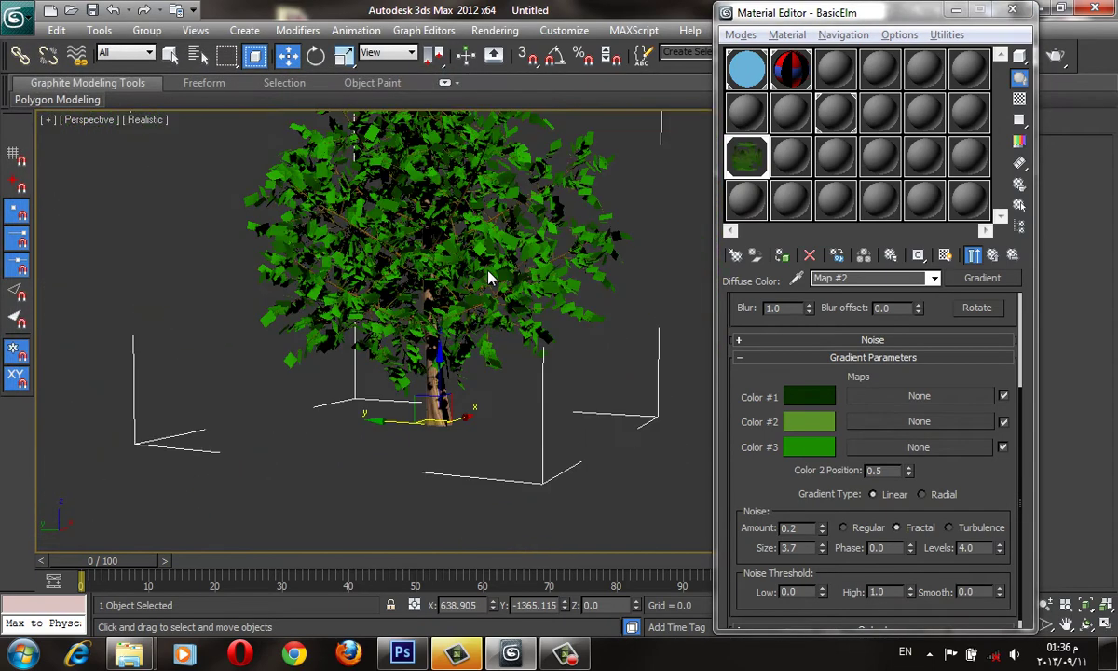
middle_click_drag(489, 278, 485, 316, "alt")
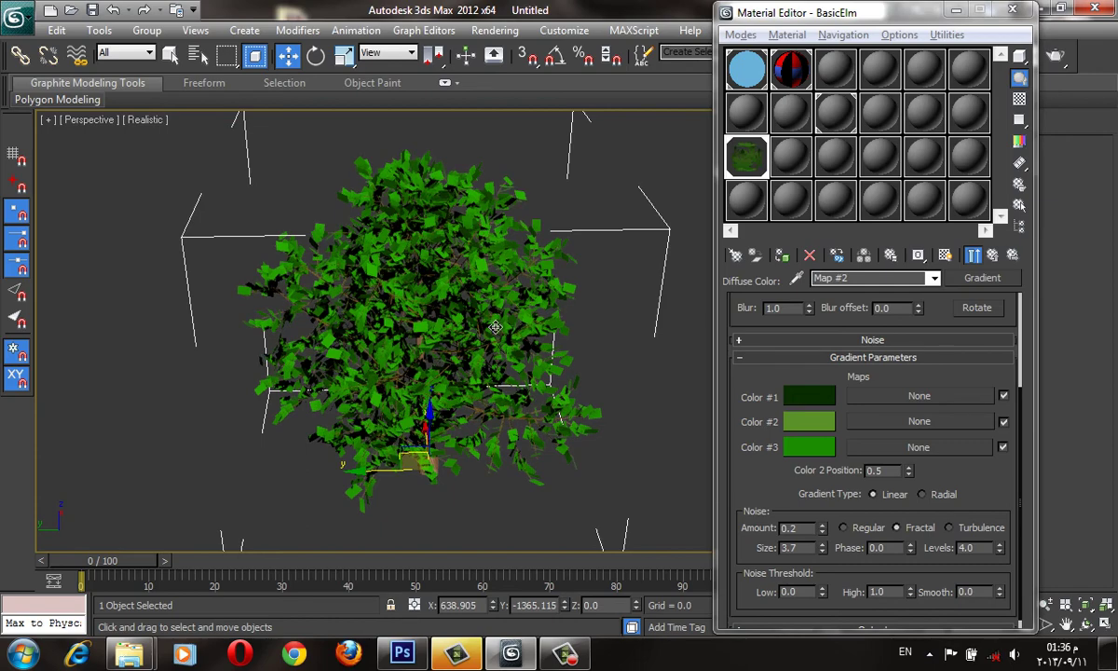
middle_click_drag(526, 388, 504, 389, "alt")
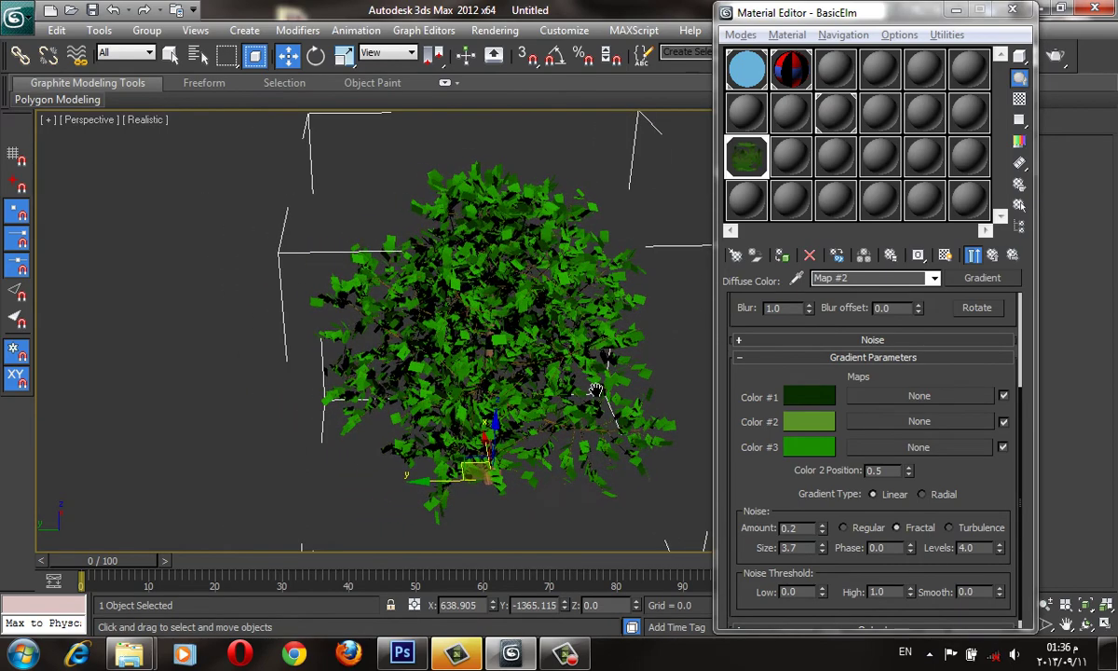
scroll(504, 389, "up", 3)
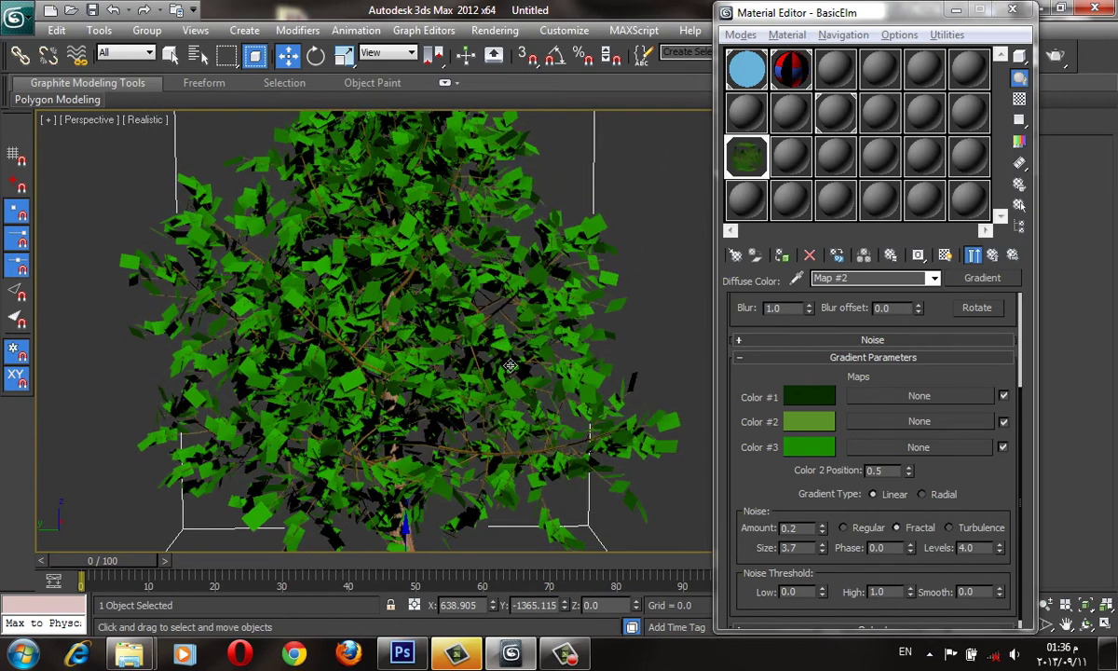
middle_click_drag(478, 314, 550, 271, "alt")
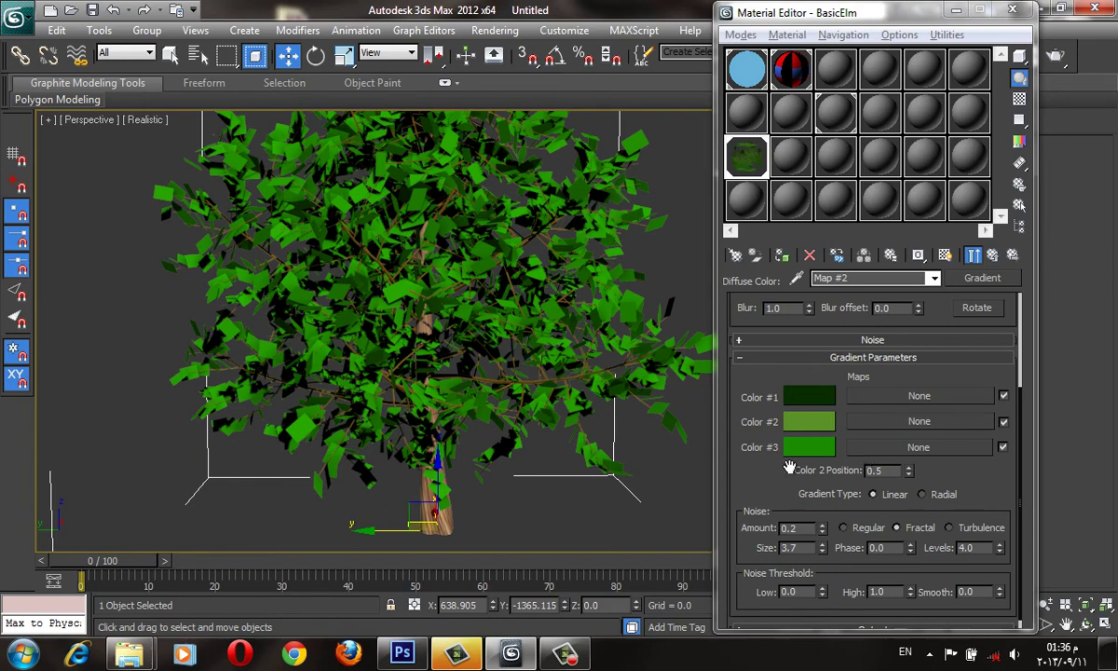
right_click(749, 300)
left_click(549, 458)
left_click(530, 478)
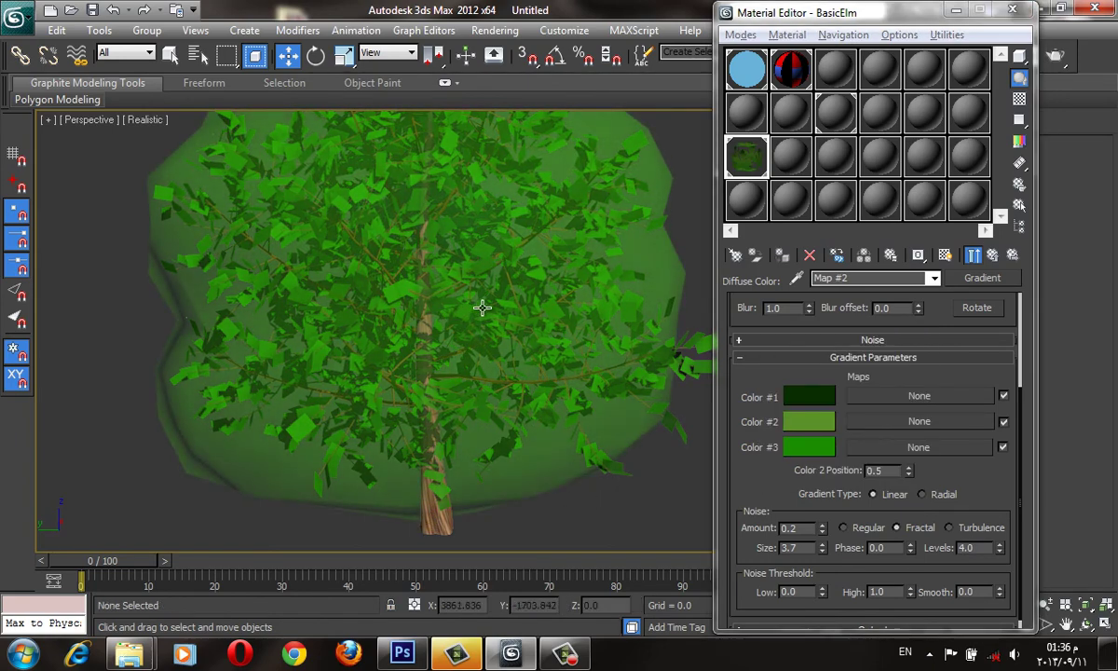
left_click(447, 258)
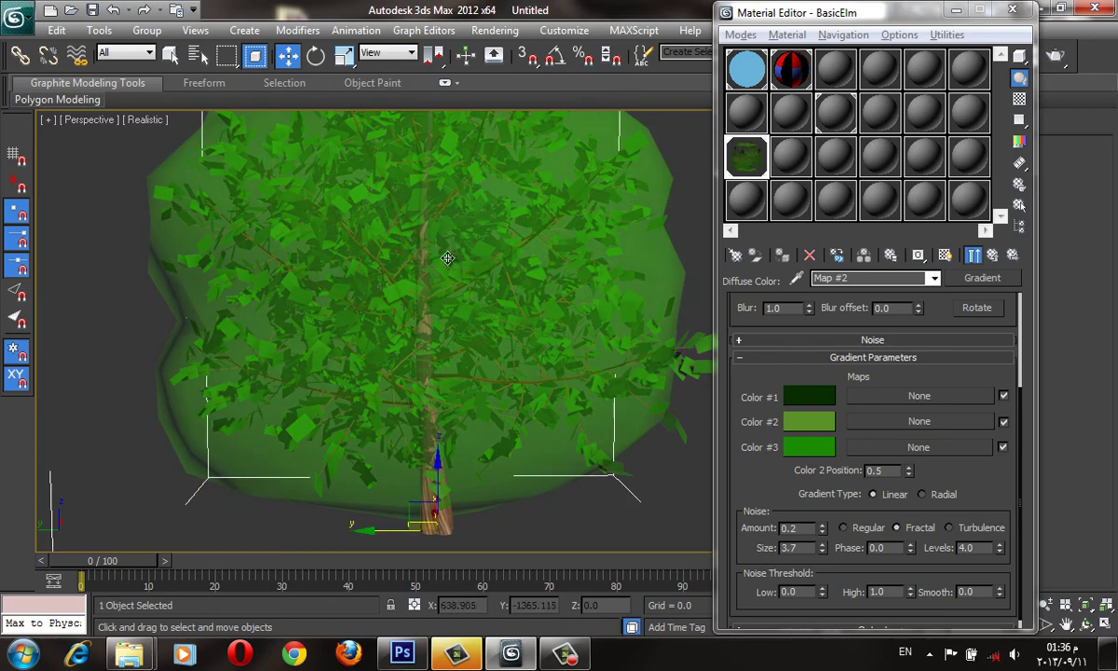
scroll(448, 261, "up", 2)
scroll(447, 270, "down", 5)
scroll(446, 281, "down", 3)
middle_click_drag(446, 281, 434, 308, "alt")
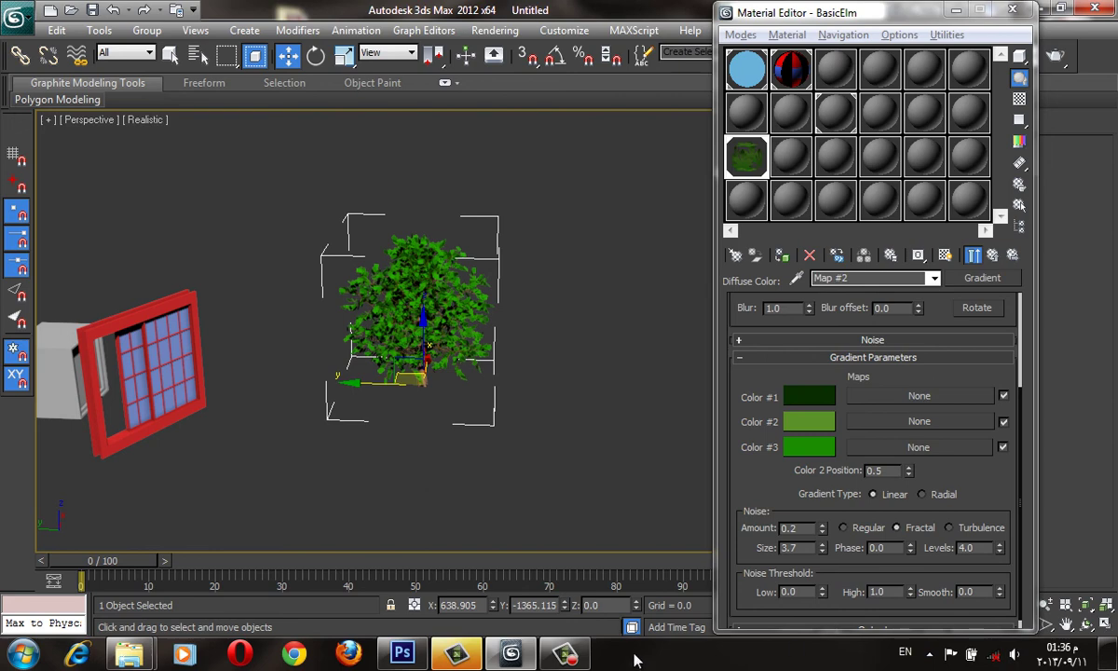
left_click(565, 655)
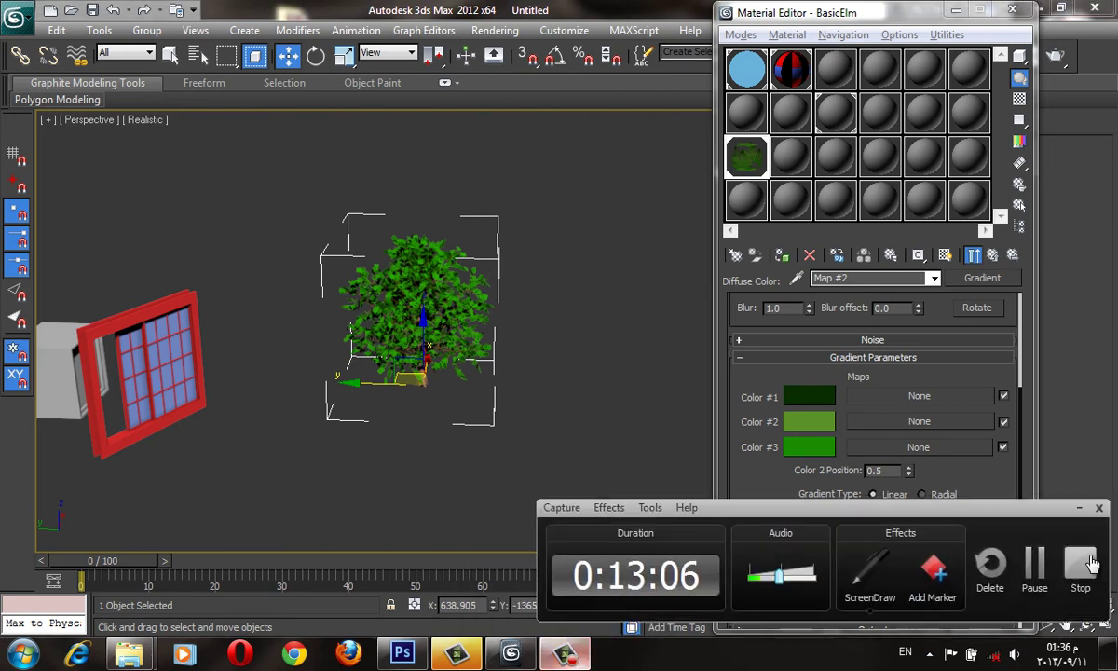